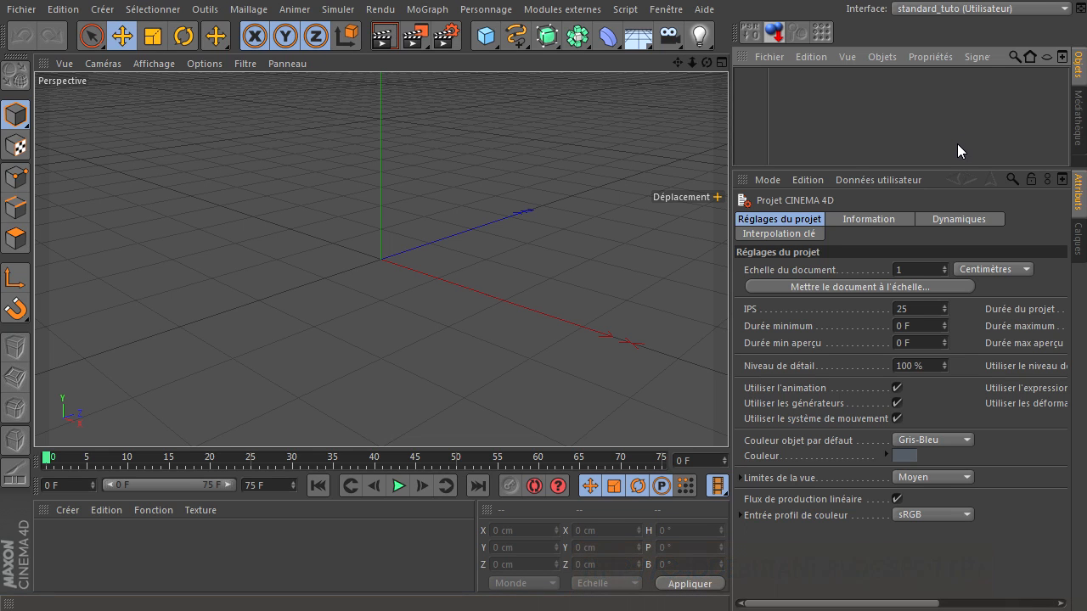
pyautogui.click(604, 40)
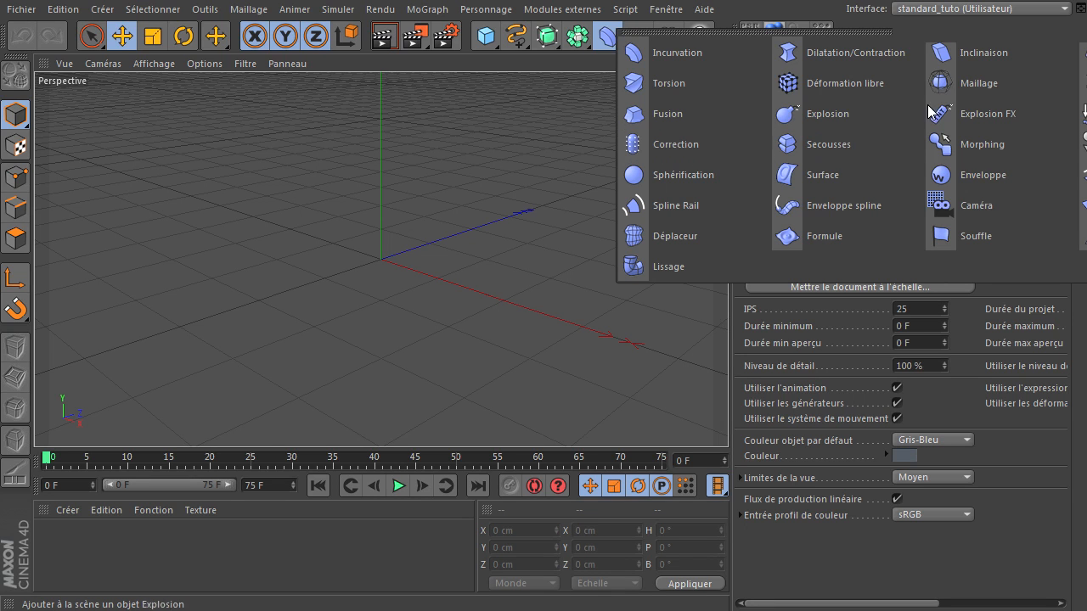
pyautogui.click(501, 247)
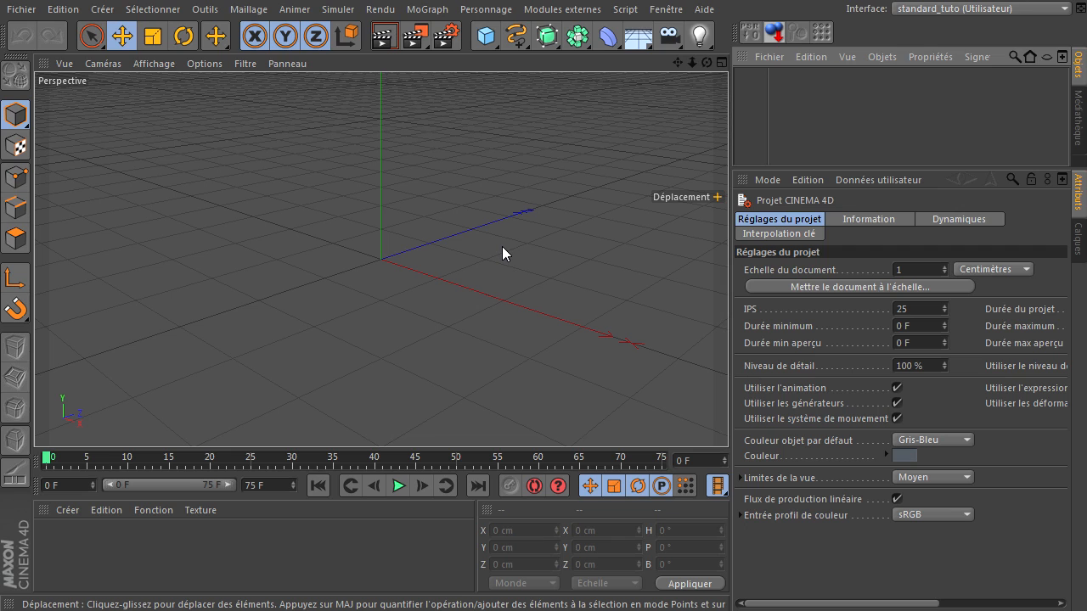
pyautogui.click(502, 246)
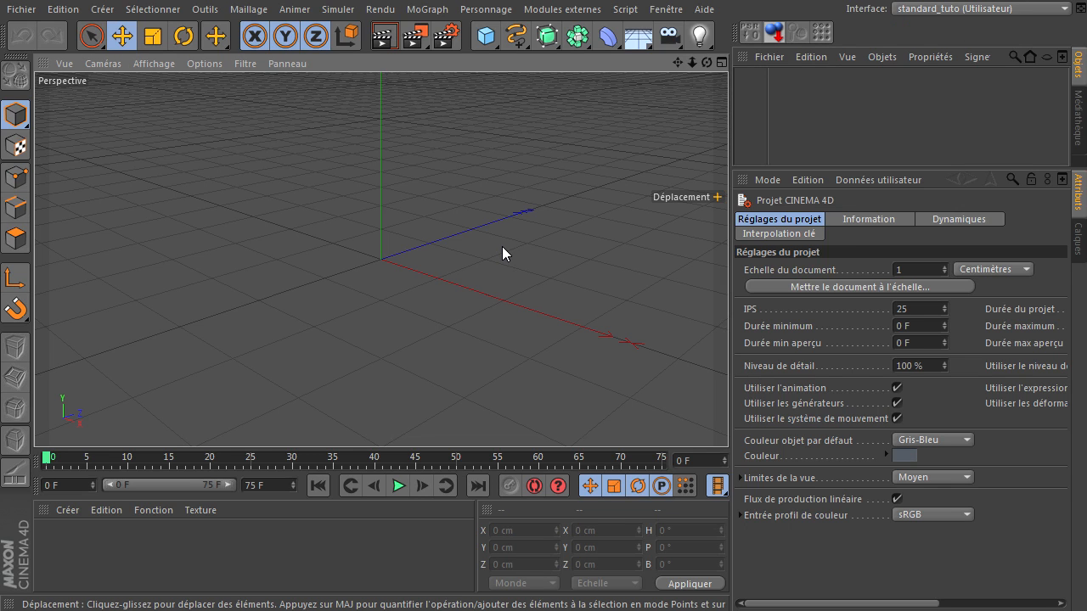
pyautogui.click(503, 247)
pyautogui.click(499, 279)
pyautogui.click(499, 278)
# Create two cubes side by side at about X -172 cm and 117 cm, and display them shaded with wire lines.
pyautogui.moveTo(485, 35); pyautogui.dragTo(674, 61)
pyautogui.moveTo(457, 282)
pyautogui.mouseDown()
pyautogui.moveTo(359, 289)
pyautogui.moveTo(492, 278)
pyautogui.moveTo(539, 287)
pyautogui.mouseUp()
pyautogui.click(165, 64)
pyautogui.click(180, 107)
pyautogui.moveTo(706, 62); pyautogui.dragTo(728, 416)
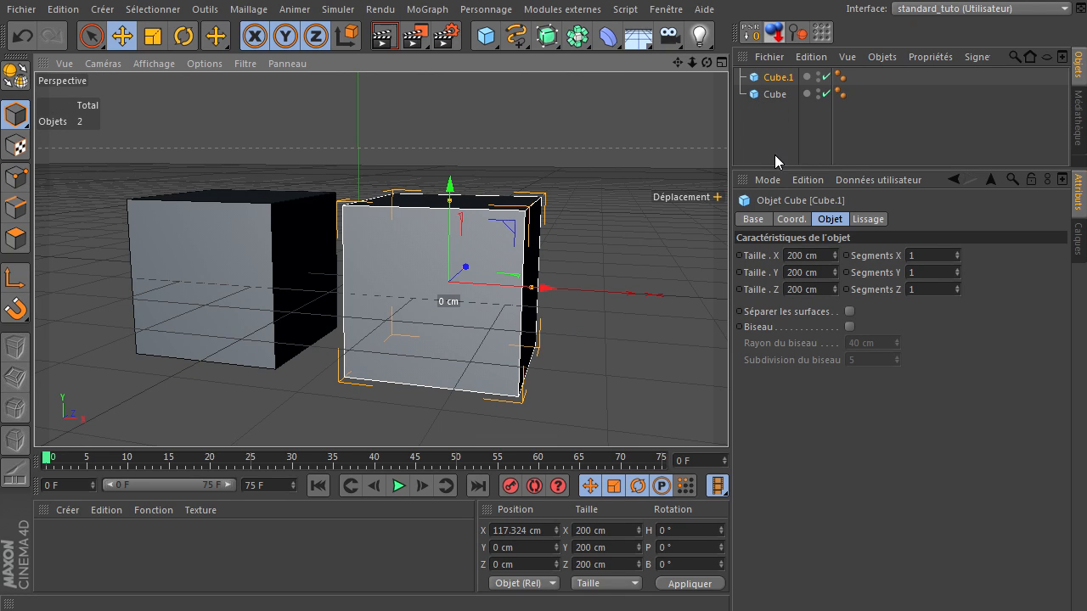
pyautogui.click(780, 123)
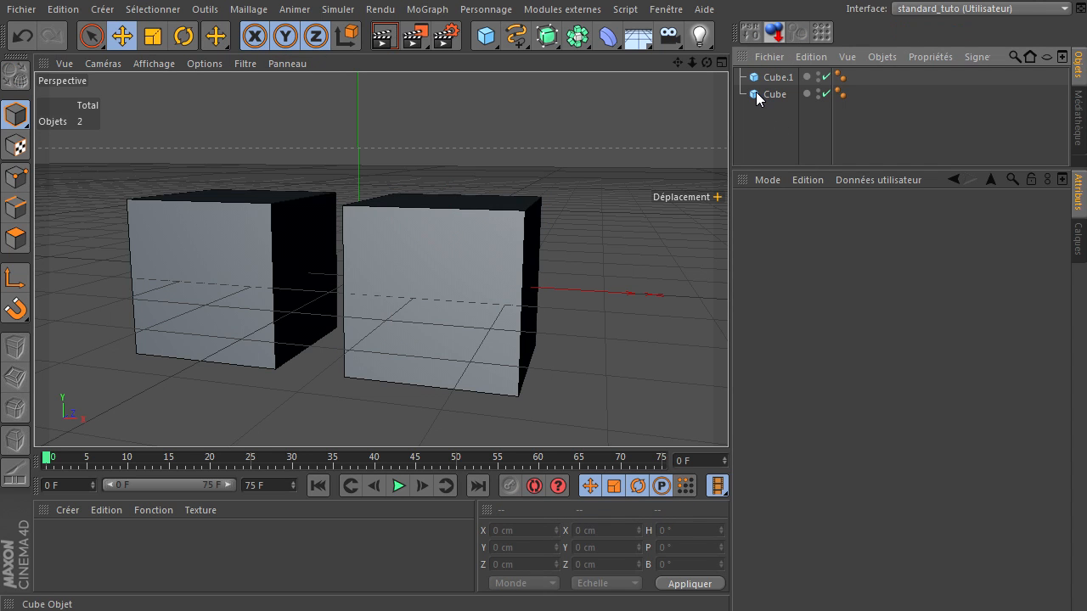
# Place Cube.1 below Cube in the object hierarchy and convert Cube.1 to an editable polygon object.
pyautogui.moveTo(707, 62)
pyautogui.mouseDown()
pyautogui.moveTo(727, 416)
pyautogui.moveTo(706, 65)
pyautogui.mouseUp()
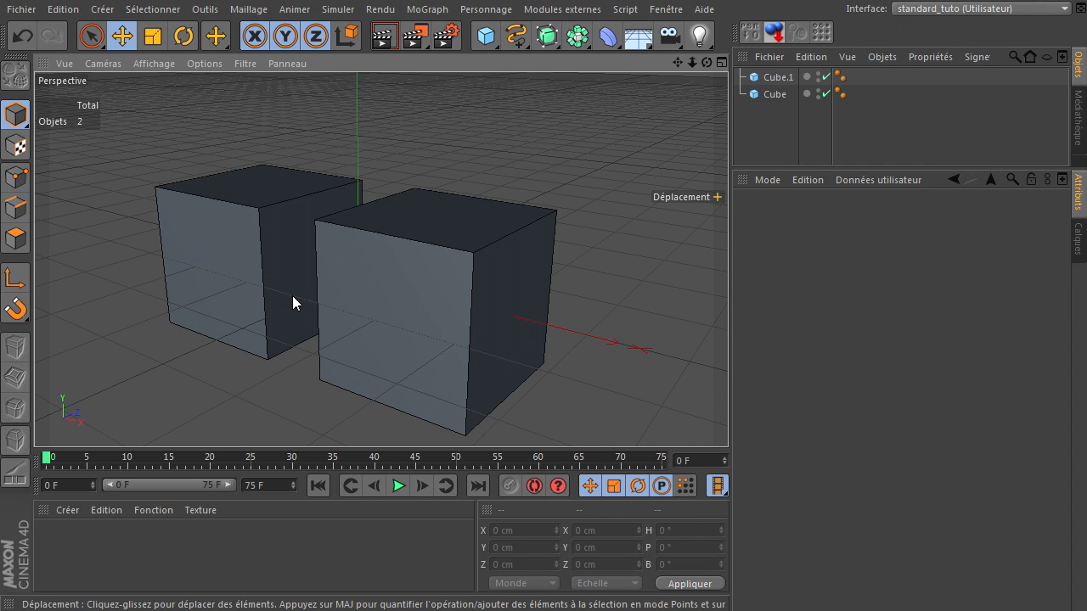
pyautogui.click(154, 63)
pyautogui.click(159, 67)
pyautogui.click(778, 79)
pyautogui.moveTo(778, 84)
pyautogui.mouseDown()
pyautogui.moveTo(783, 138)
pyautogui.moveTo(747, 106)
pyautogui.moveTo(772, 103)
pyautogui.mouseUp()
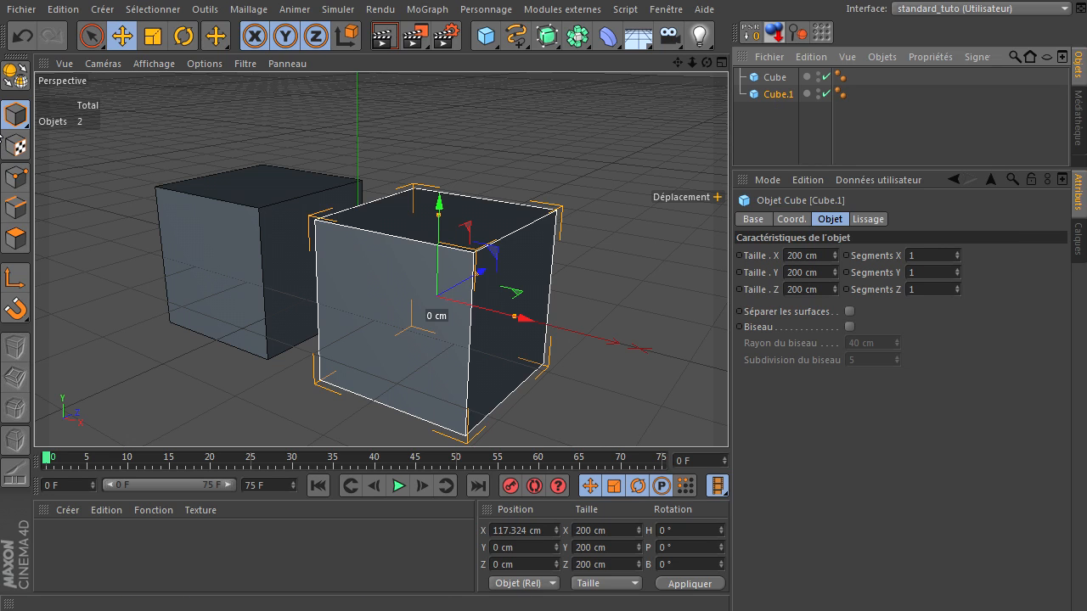
pyautogui.click(16, 76)
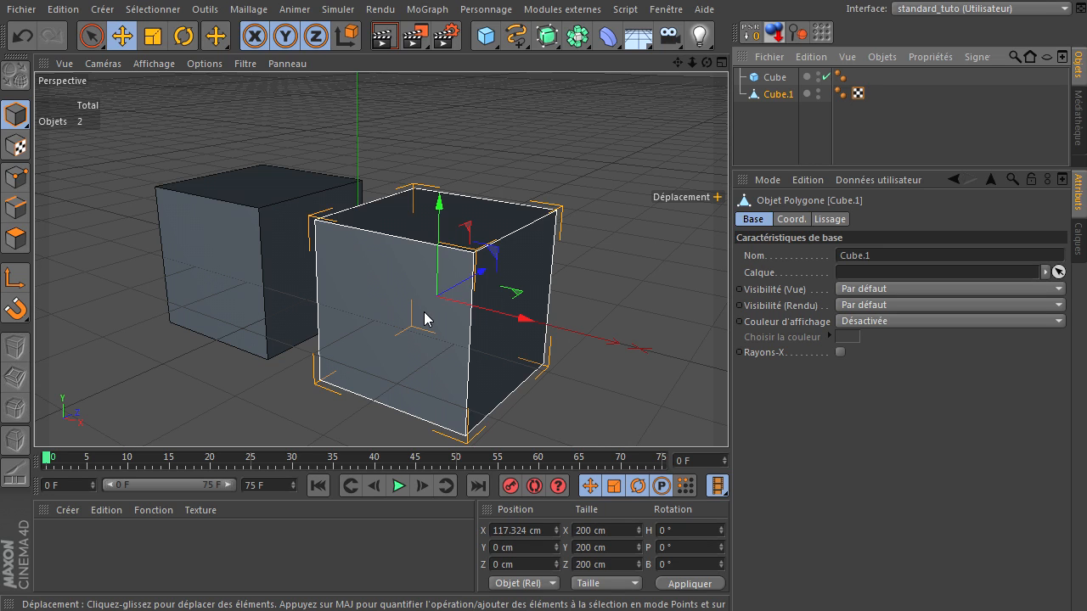
# Set the parametric Cube's segments to 3 in X, Y and Z.
pyautogui.click(776, 80)
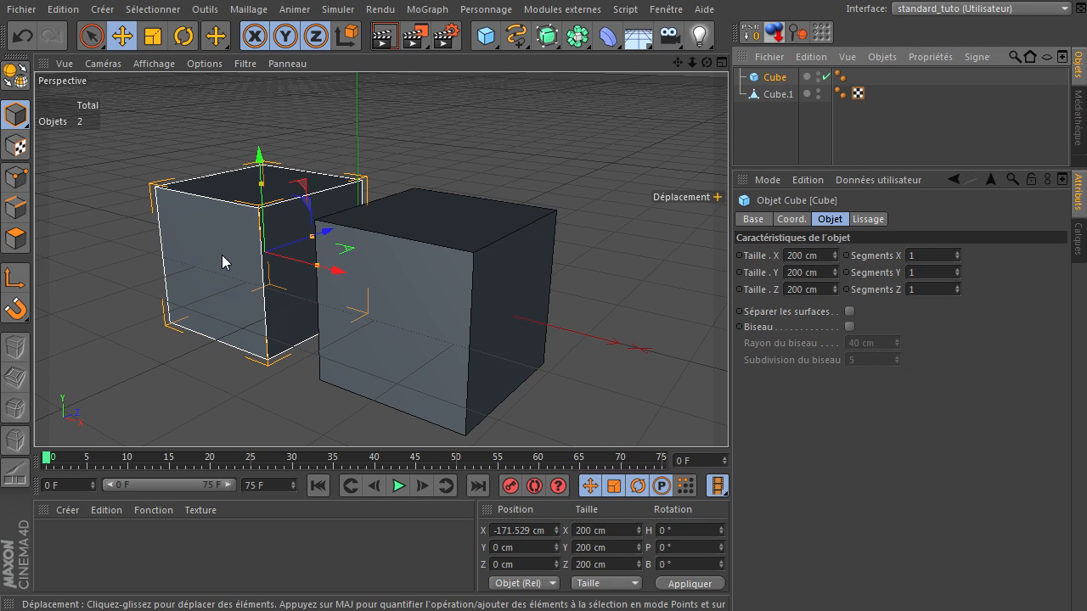
pyautogui.click(822, 257)
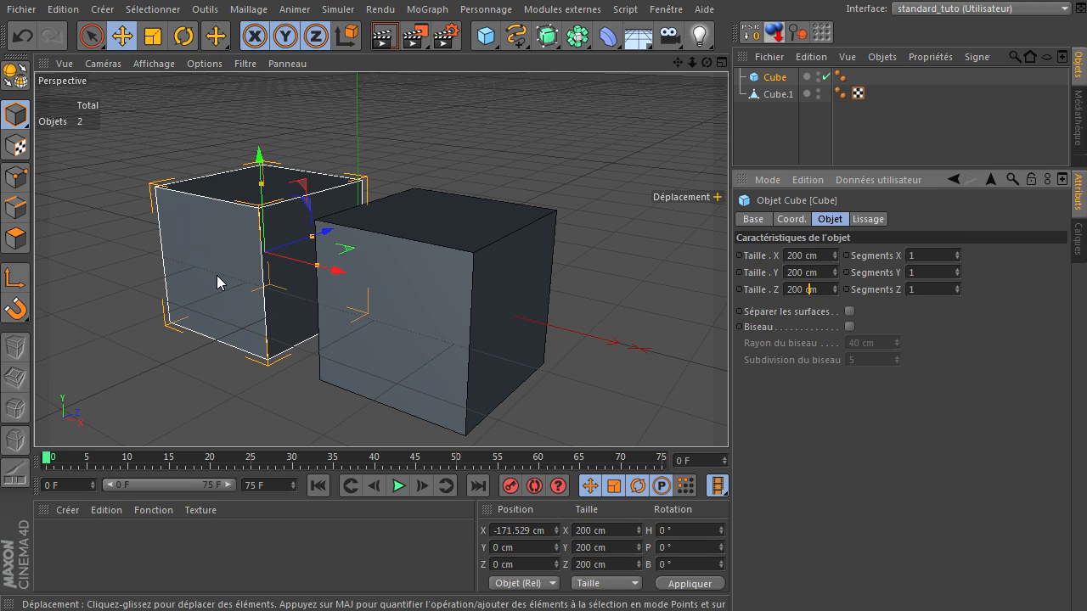
pyautogui.moveTo(707, 62); pyautogui.dragTo(655, 80)
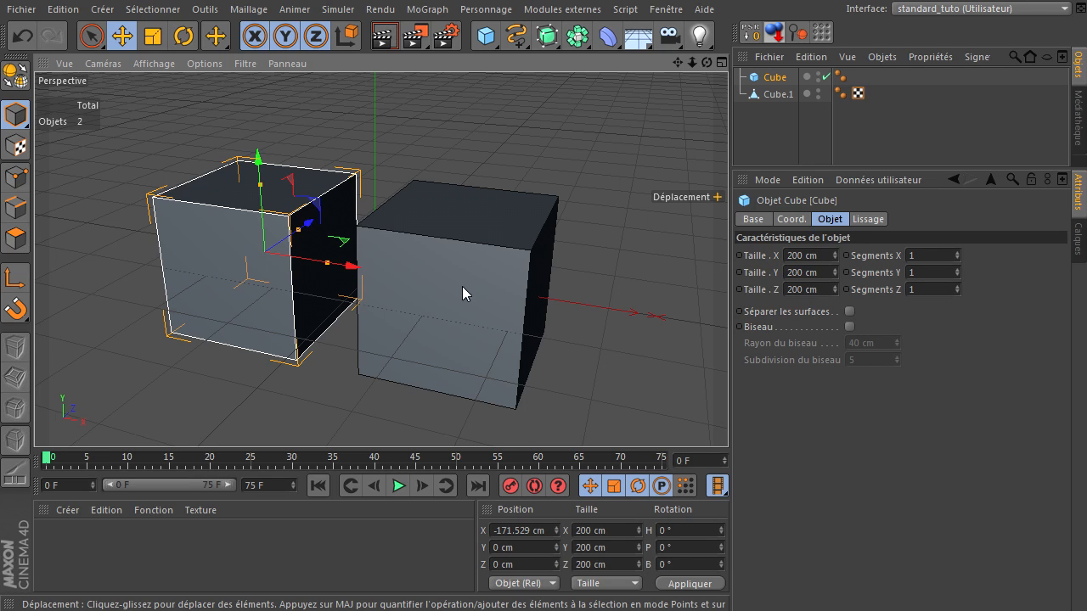
pyautogui.click(832, 223)
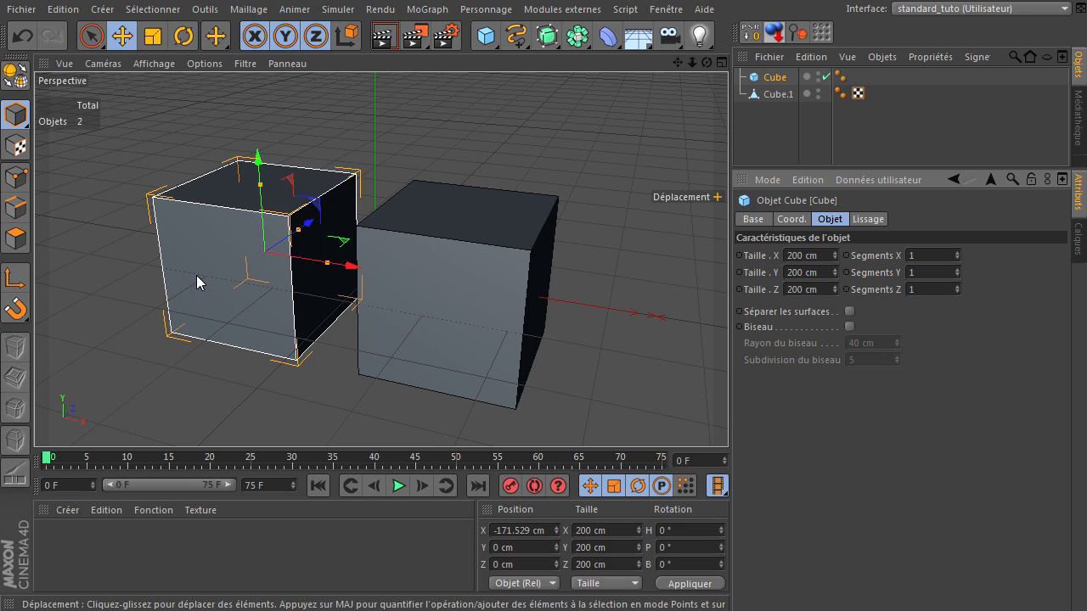
pyautogui.click(824, 255)
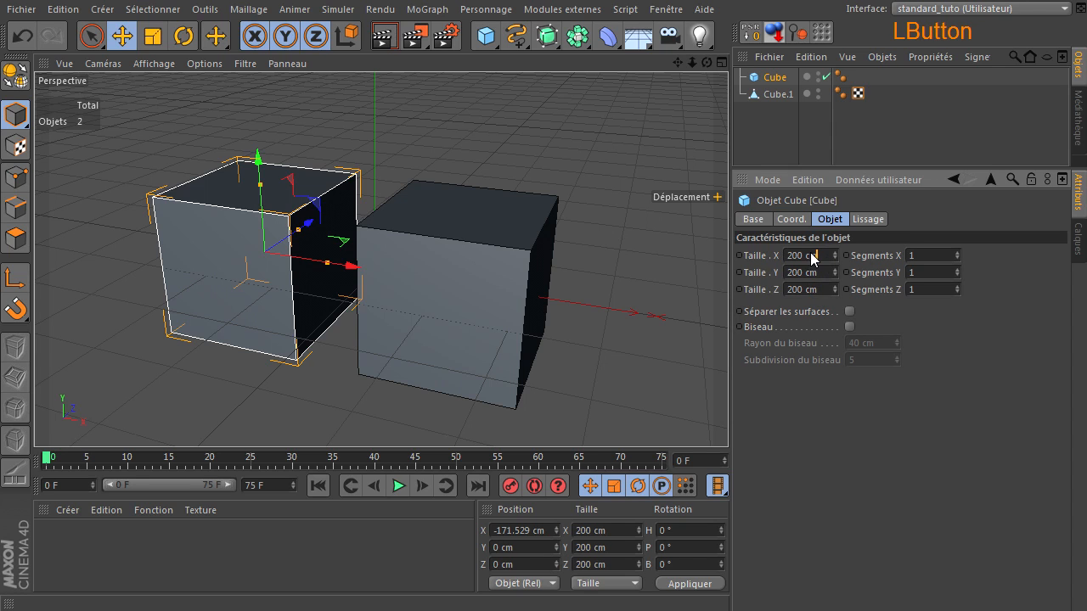
pyautogui.click(820, 289)
pyautogui.click(939, 262)
pyautogui.click(958, 253)
pyautogui.click(959, 253)
pyautogui.click(956, 266)
pyautogui.click(956, 266)
pyautogui.click(956, 283)
pyautogui.click(955, 284)
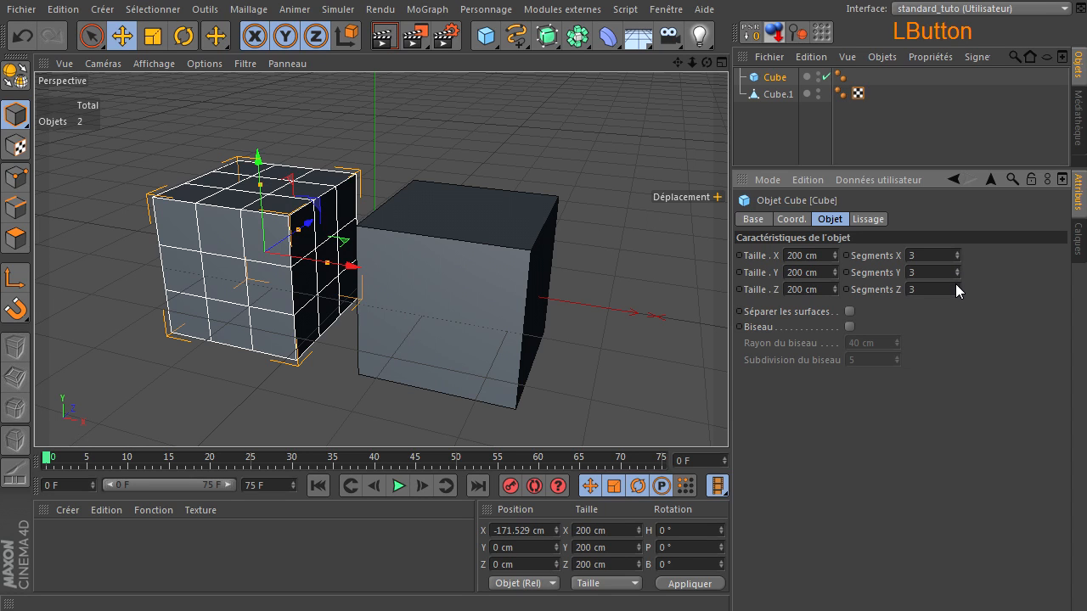
# Select Cube.1 and pick its individual side and top faces in polygon mode.
pyautogui.click(767, 96)
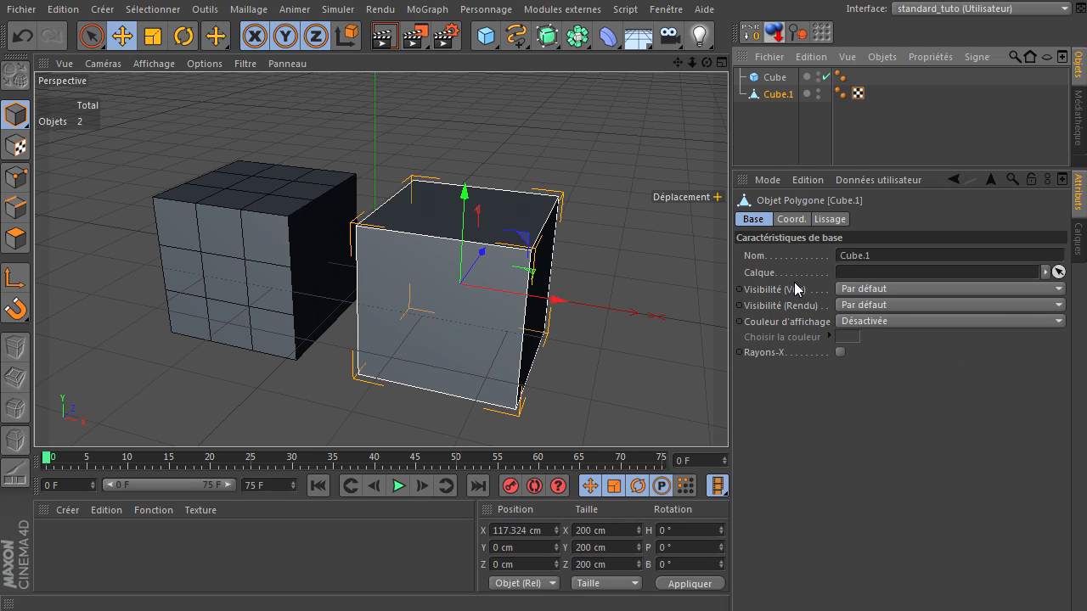
pyautogui.moveTo(707, 60); pyautogui.dragTo(508, 252)
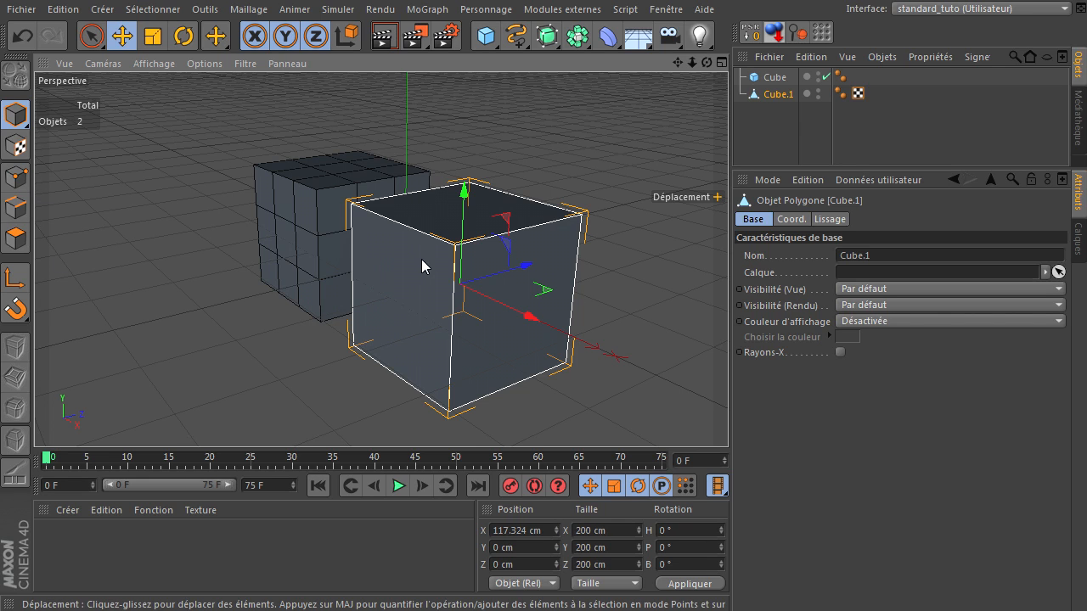
pyautogui.click(15, 208)
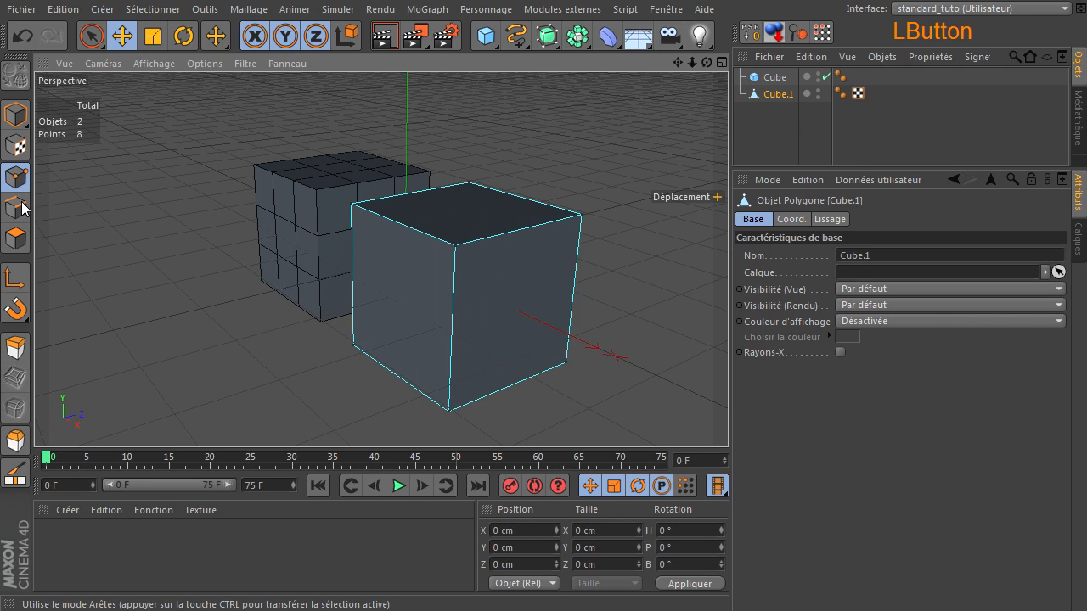
pyautogui.click(16, 239)
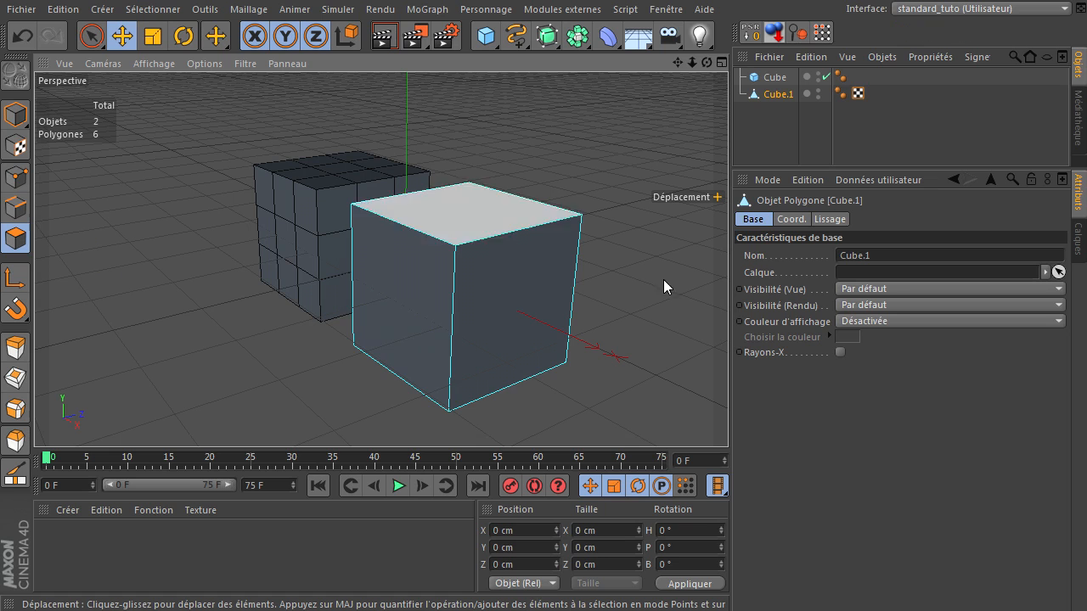
pyautogui.click(528, 287)
pyautogui.click(415, 311)
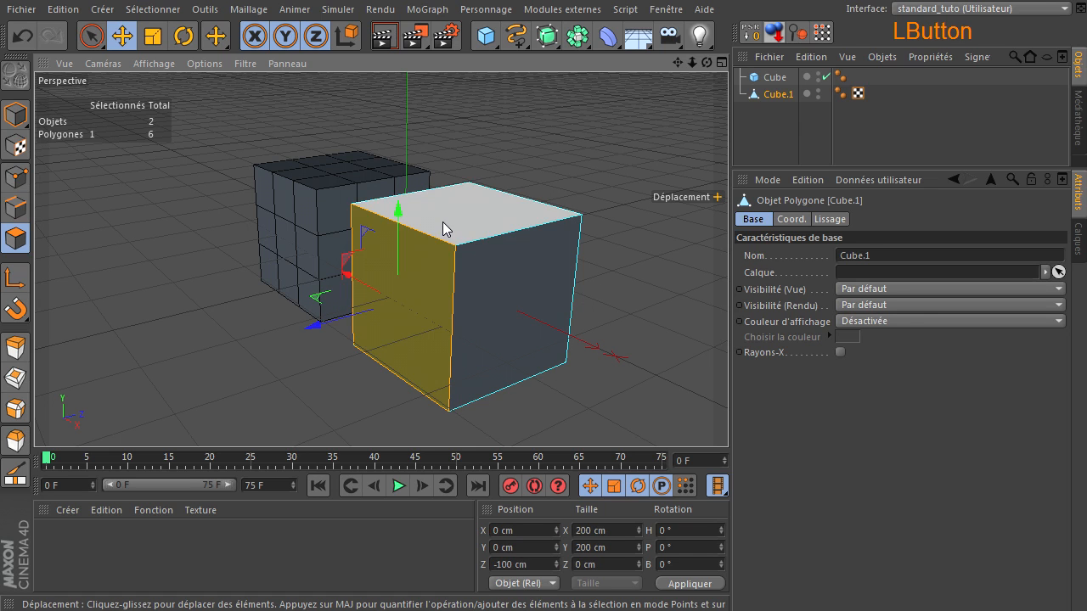
pyautogui.click(443, 223)
# In edge mode, move one upper edge of Cube.1 diagonally inward and down by about 28 cm.
pyautogui.click(15, 208)
pyautogui.click(458, 281)
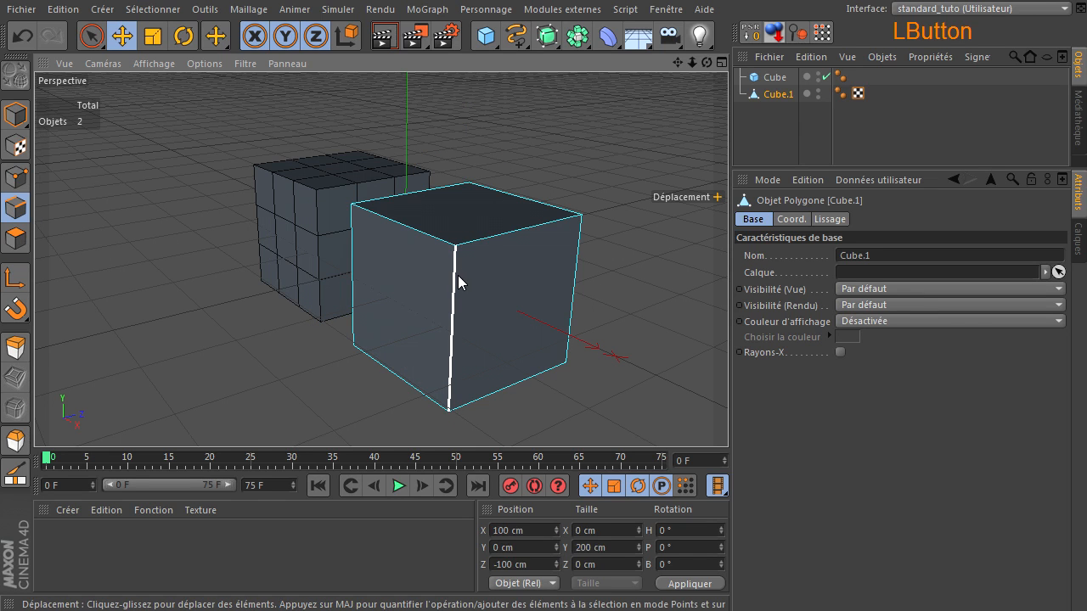
pyautogui.click(498, 233)
pyautogui.moveTo(552, 208); pyautogui.dragTo(569, 223)
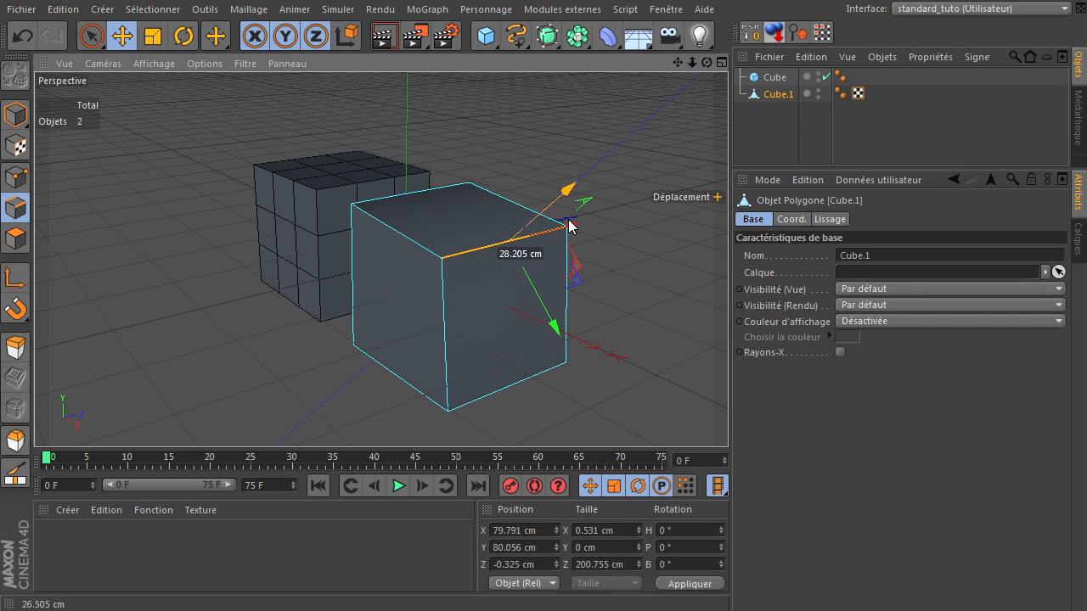
# In point mode, move two upper corner points of Cube.1 to about Z -134 cm and 51 cm, and raise the rear corner.
pyautogui.click(19, 178)
pyautogui.click(440, 258)
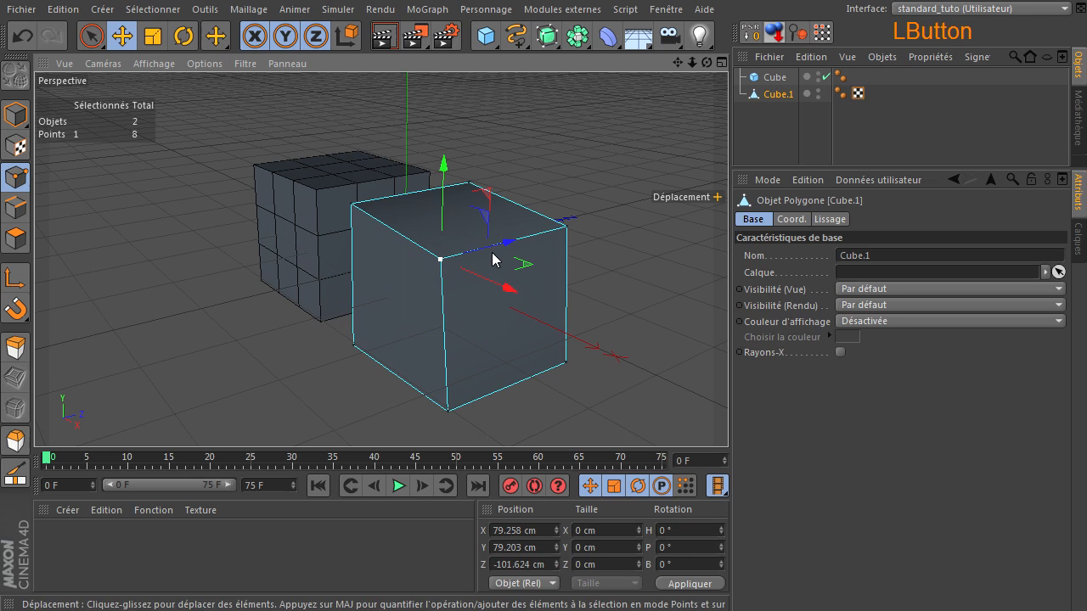
pyautogui.moveTo(503, 251); pyautogui.dragTo(483, 264)
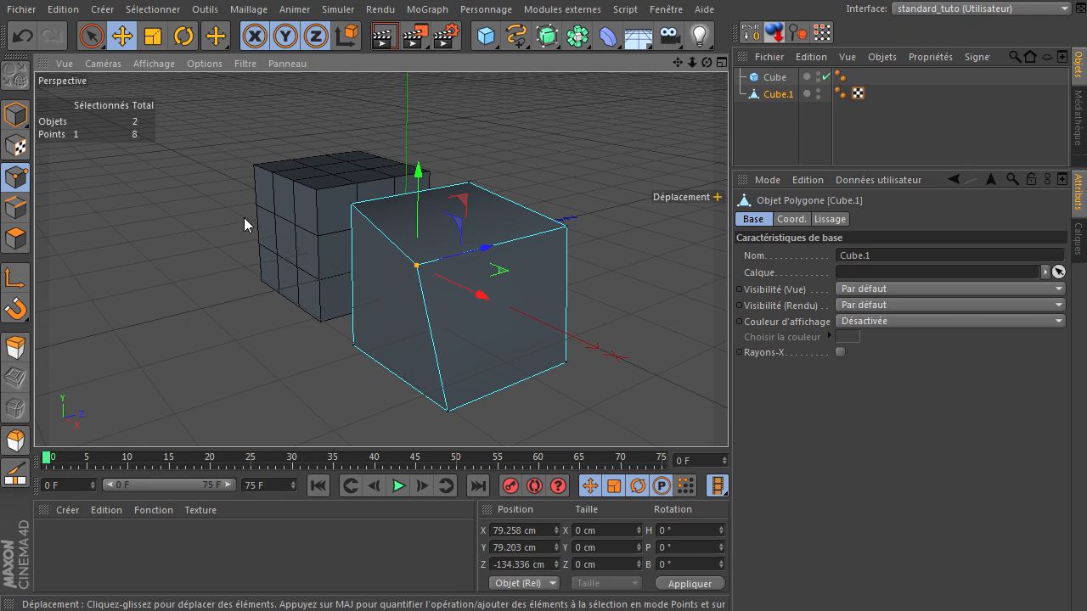
pyautogui.click(470, 183)
pyautogui.moveTo(469, 139)
pyautogui.mouseDown()
pyautogui.moveTo(474, 105)
pyautogui.moveTo(479, 129)
pyautogui.mouseUp()
pyautogui.click(566, 225)
pyautogui.moveTo(600, 226); pyautogui.dragTo(573, 232)
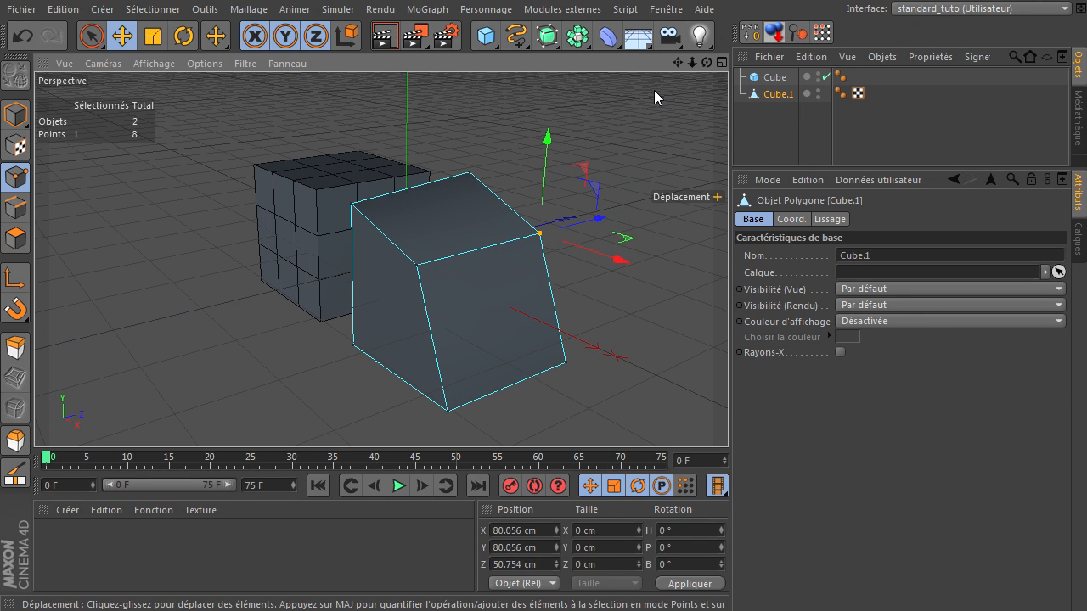
# Try to select points, edges and polygons on the parametric Cube in each component mode.
pyautogui.moveTo(707, 63); pyautogui.dragTo(728, 416)
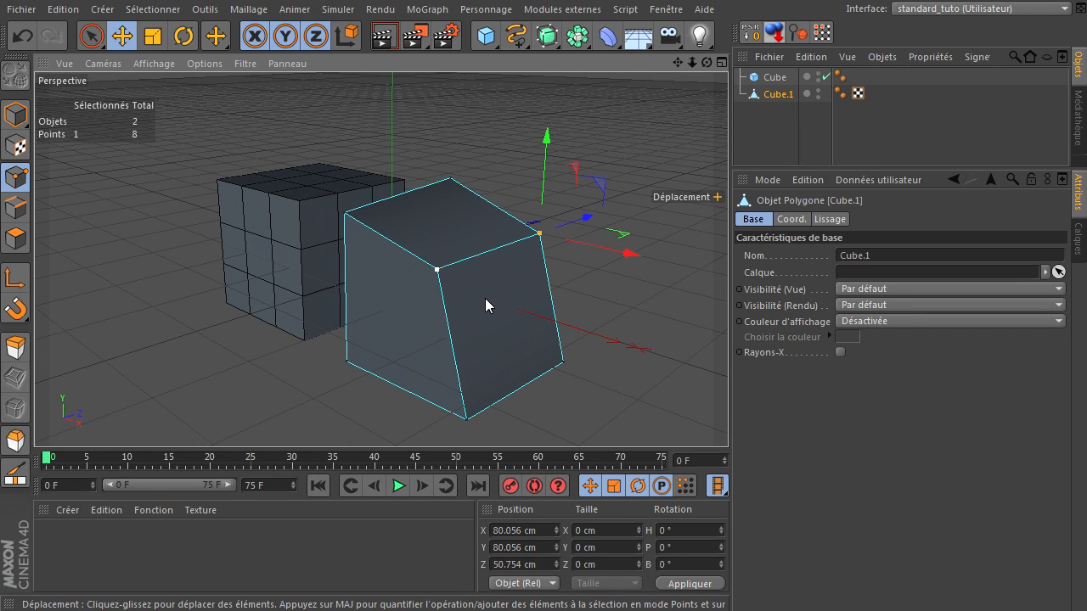
pyautogui.click(775, 76)
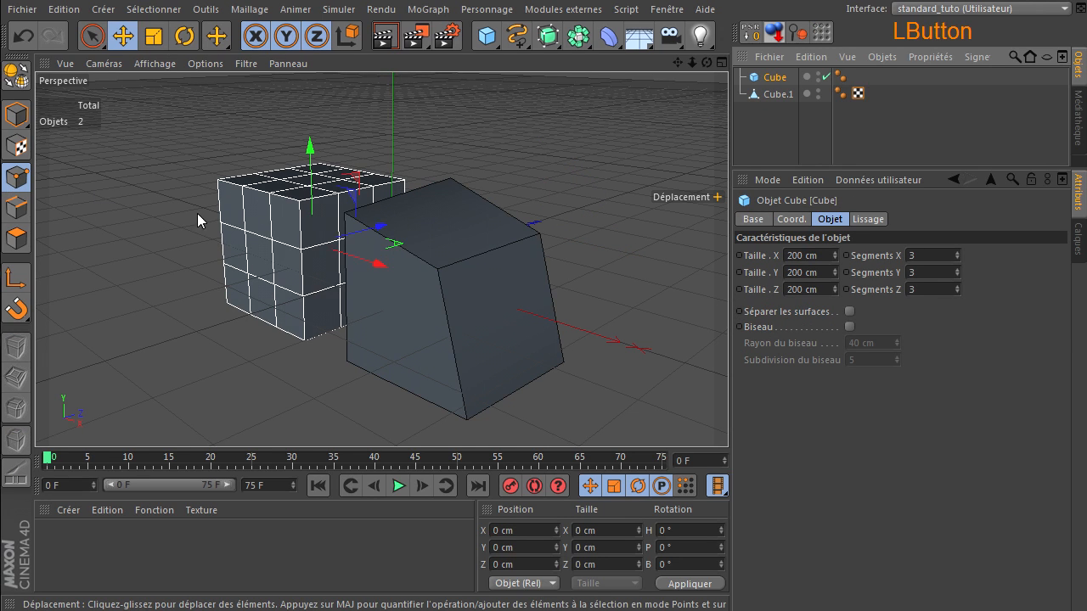
pyautogui.press('o')
pyautogui.moveTo(363, 252); pyautogui.dragTo(358, 250)
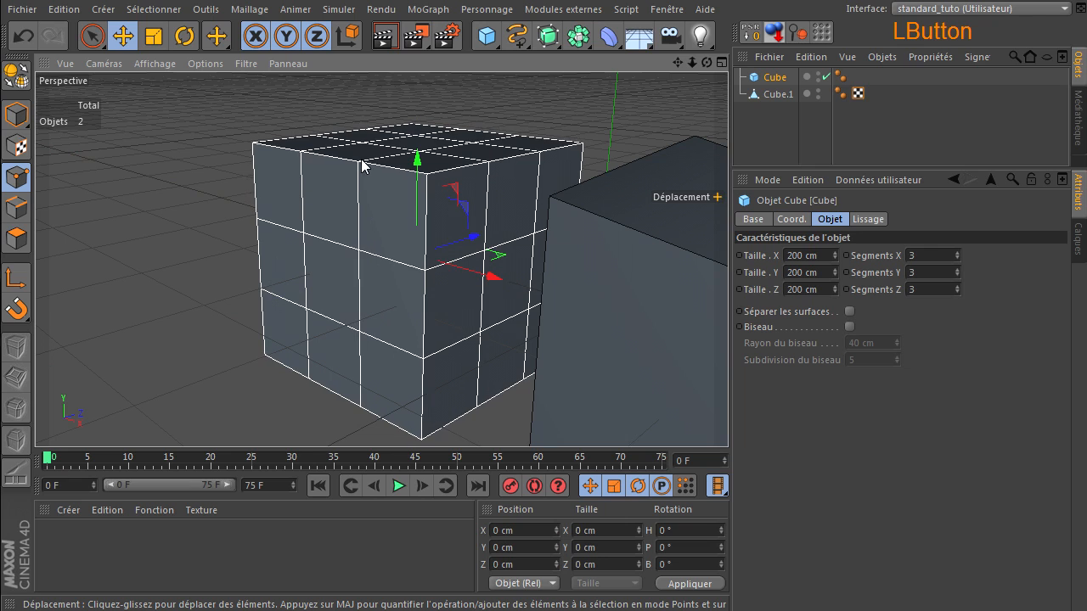
pyautogui.click(16, 208)
pyautogui.moveTo(345, 251); pyautogui.dragTo(344, 256)
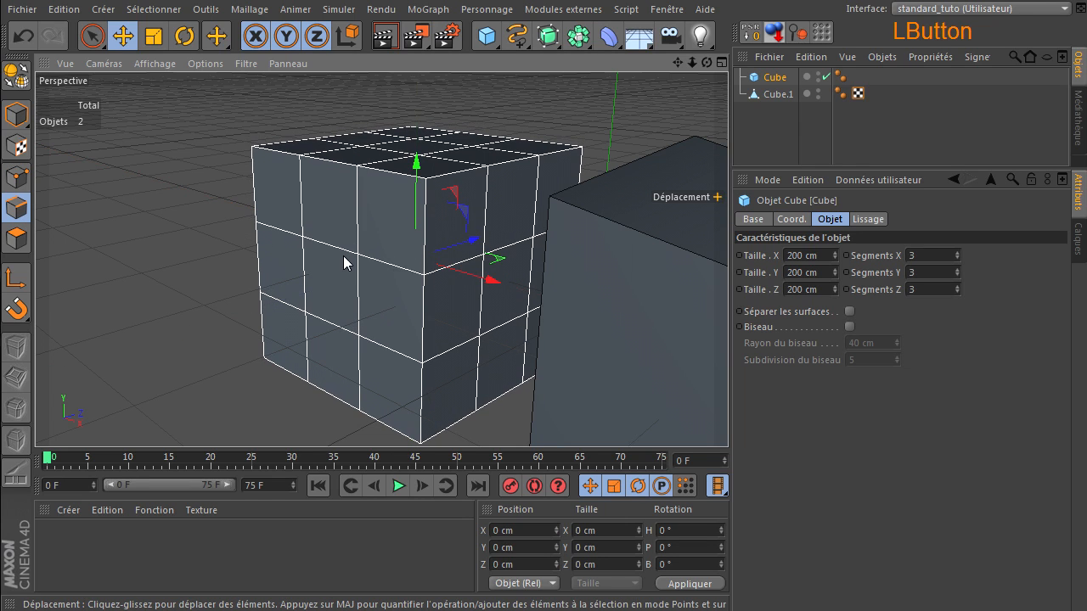
pyautogui.click(16, 238)
pyautogui.moveTo(401, 262); pyautogui.dragTo(399, 261)
pyautogui.moveTo(371, 156); pyautogui.dragTo(369, 155)
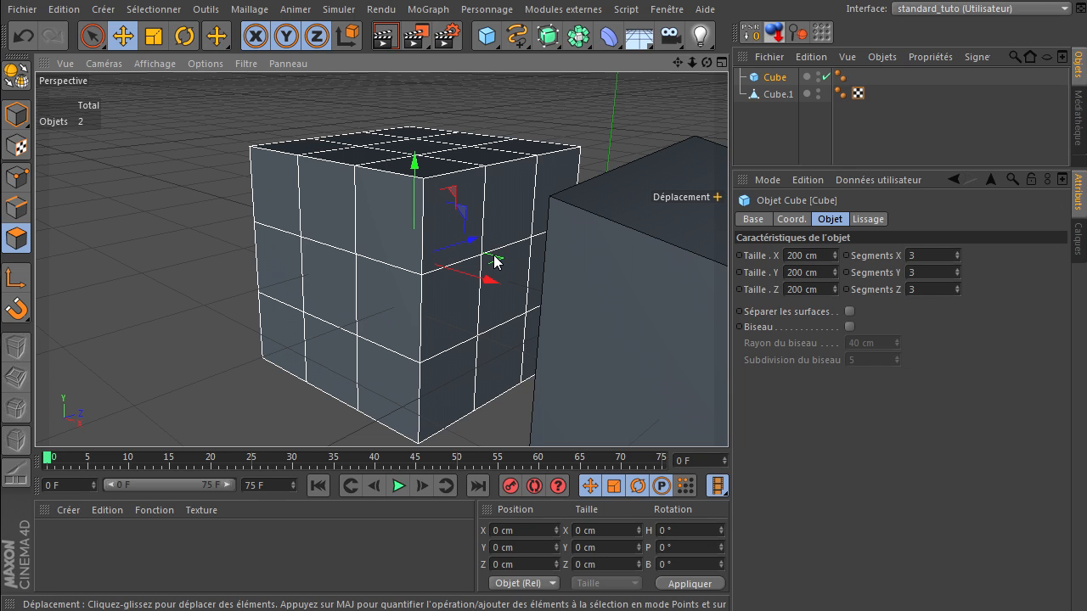
pyautogui.scroll(-5, 461, 282)
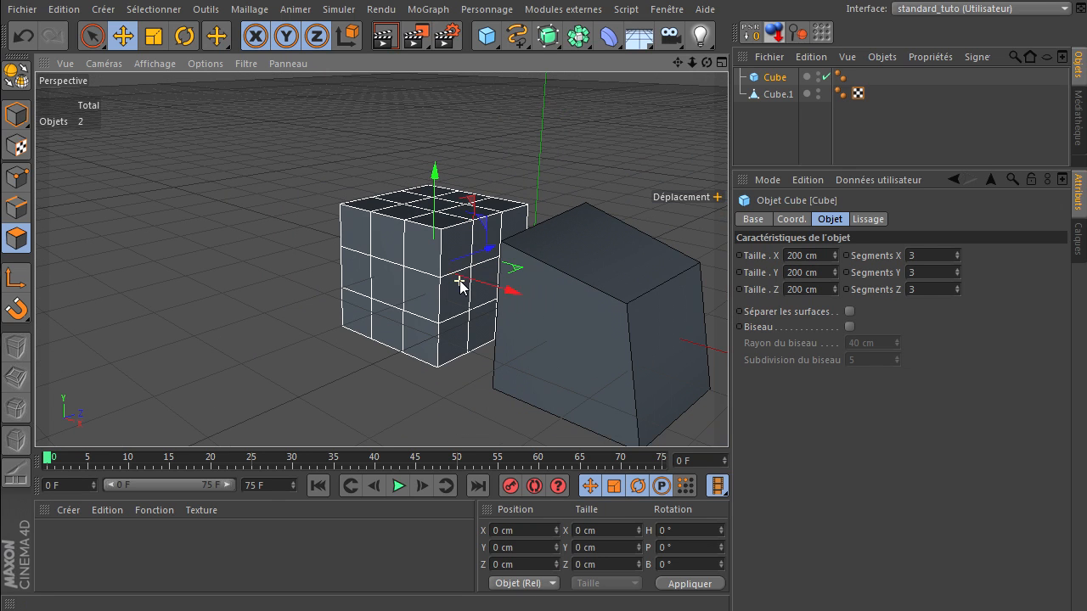
# Set the parametric Cube's segments to 2 in X, Y and Z.
pyautogui.moveTo(708, 65); pyautogui.dragTo(659, 79)
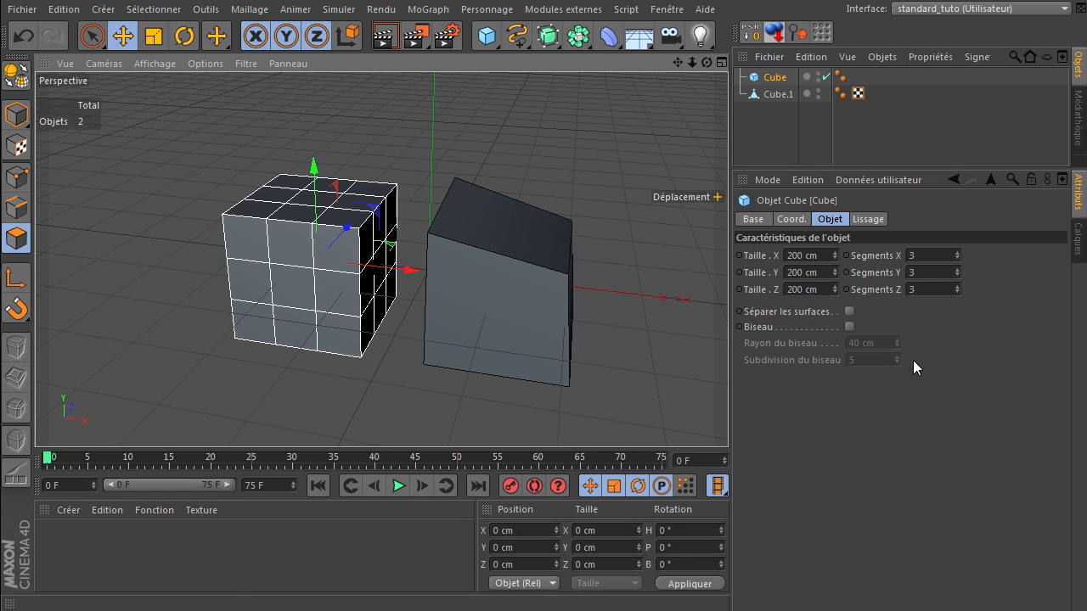
pyautogui.click(957, 258)
pyautogui.click(957, 276)
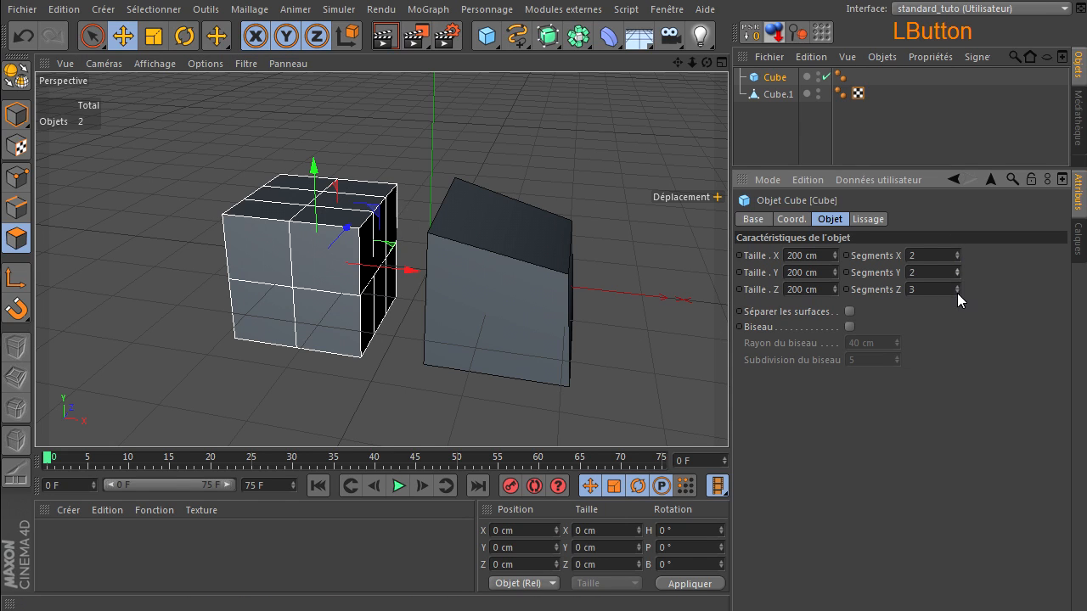
pyautogui.click(957, 293)
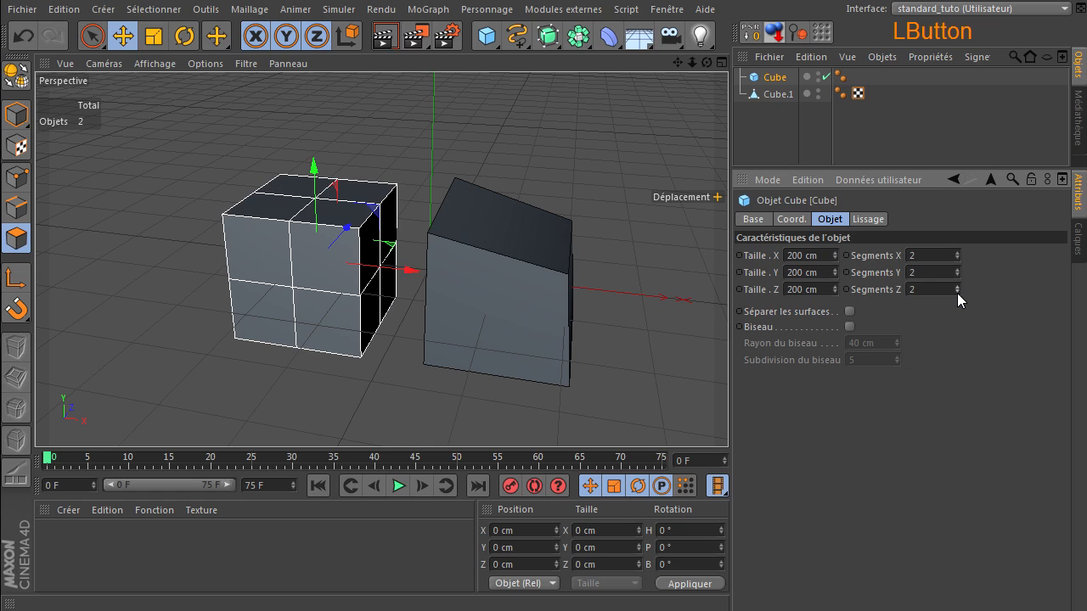
# Enable the bevel on the parametric Cube and set its radius to 10 cm.
pyautogui.click(850, 327)
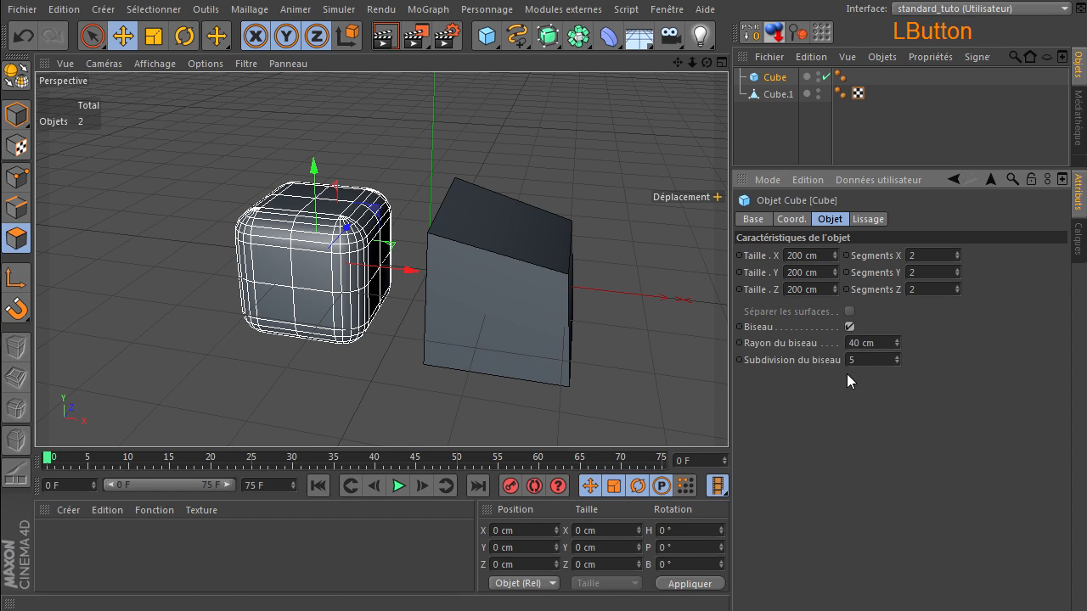
pyautogui.click(883, 347)
pyautogui.press('Return')
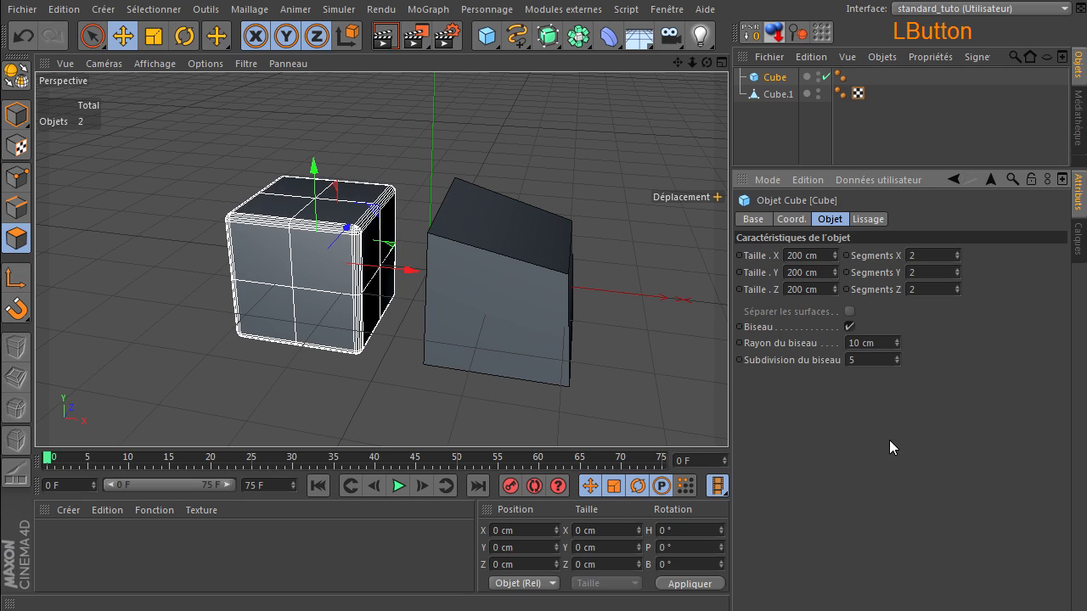
# Set the parametric Cube's bevel subdivision to 2, and toggle its bevel off and back on.
pyautogui.click(870, 360)
pyautogui.write('3')
pyautogui.press('Return')
pyautogui.click(882, 365)
pyautogui.write('2')
pyautogui.press('Return')
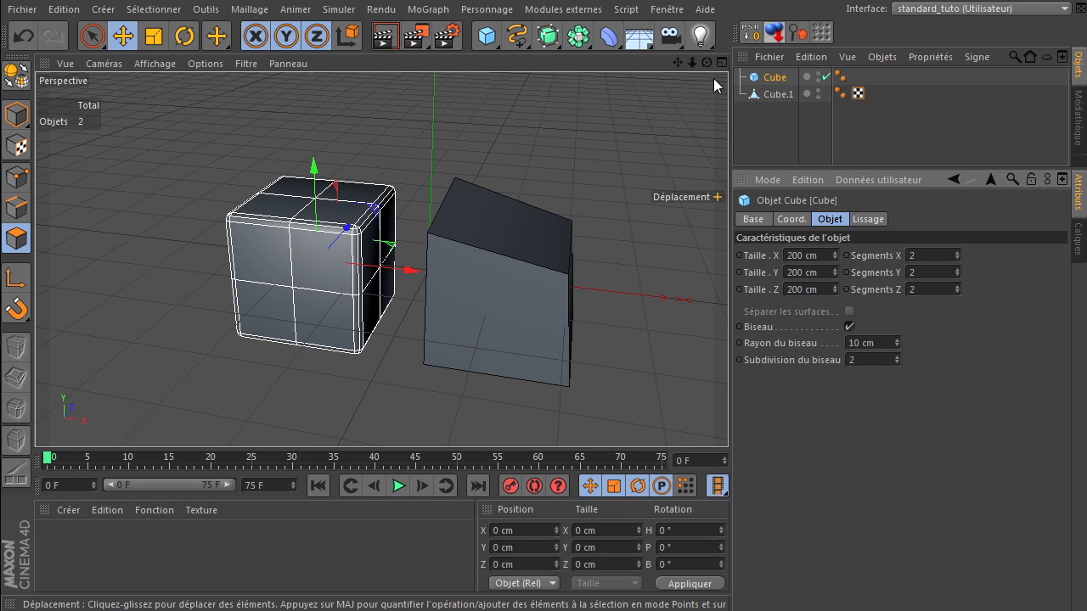
pyautogui.moveTo(708, 63); pyautogui.dragTo(726, 425)
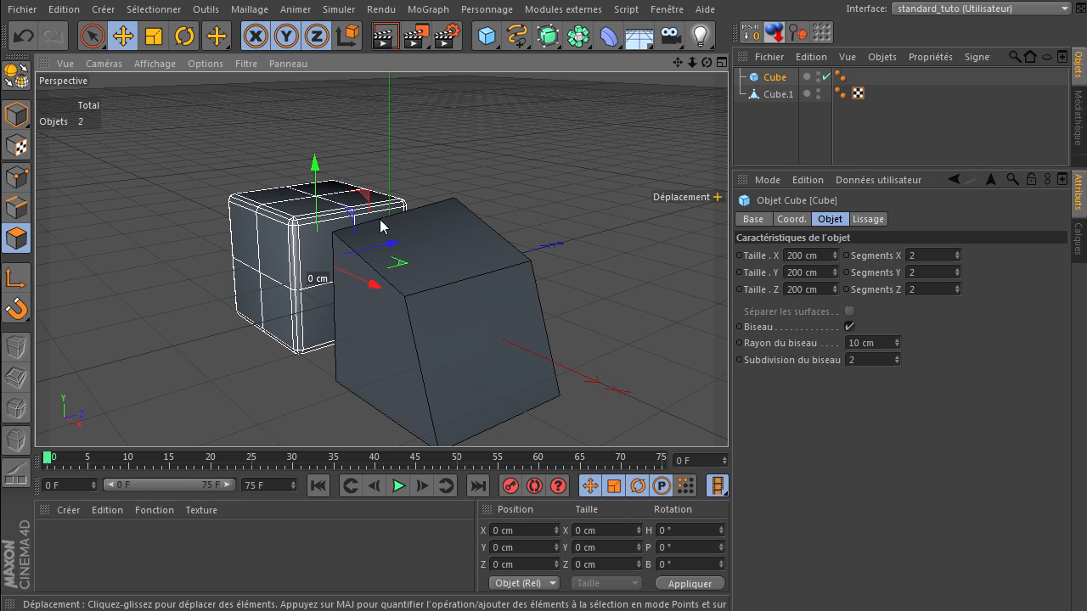
pyautogui.click(849, 328)
pyautogui.click(849, 328)
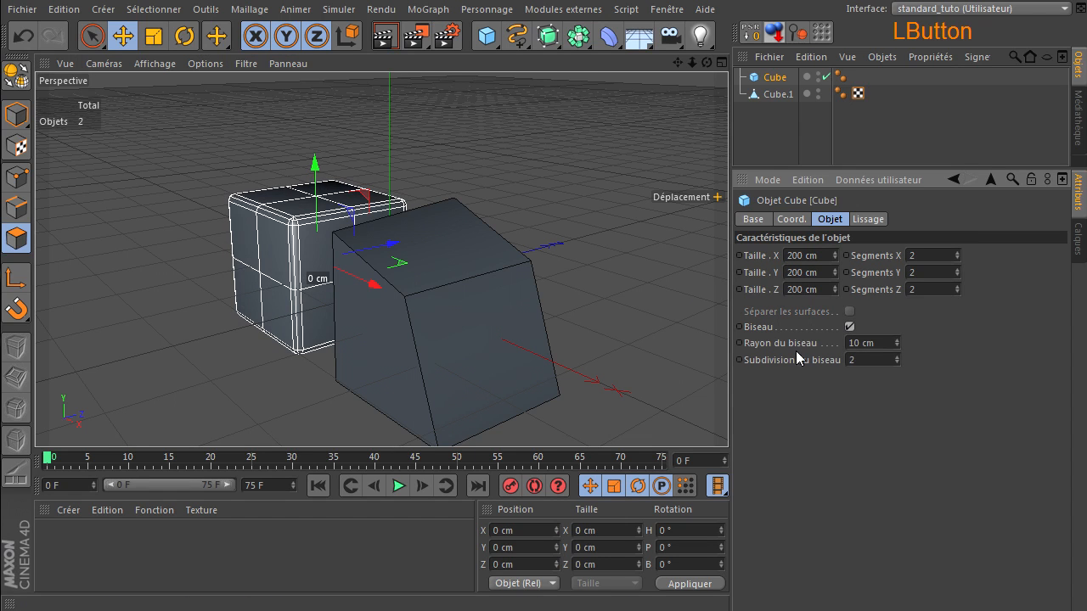
# Select all edges of Cube.1 in edge mode and bevel them with an inner offset of about 7.3 cm.
pyautogui.click(777, 94)
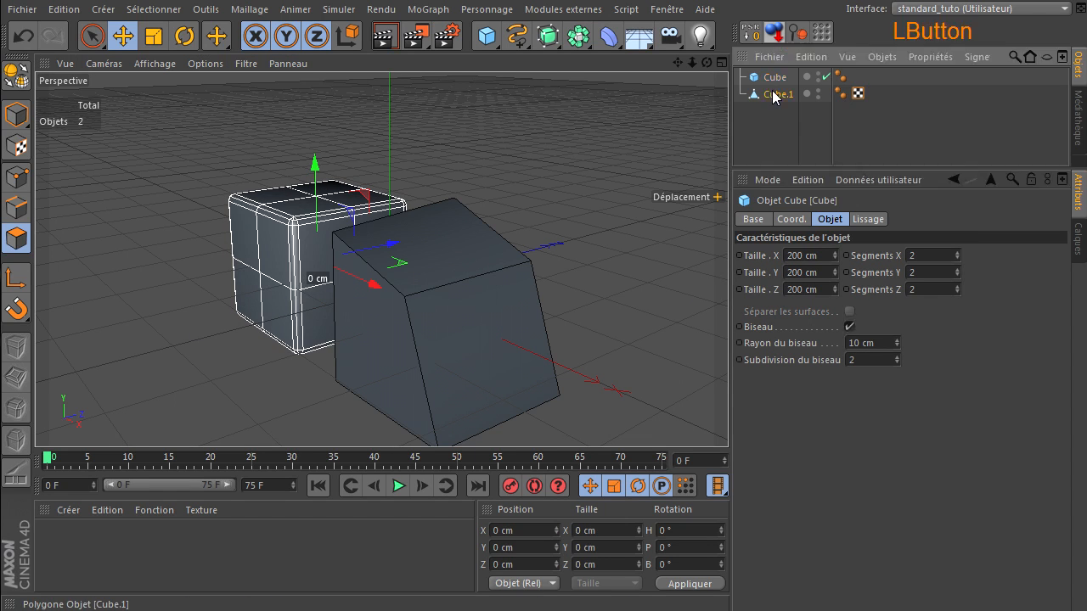
pyautogui.click(595, 169)
pyautogui.click(17, 208)
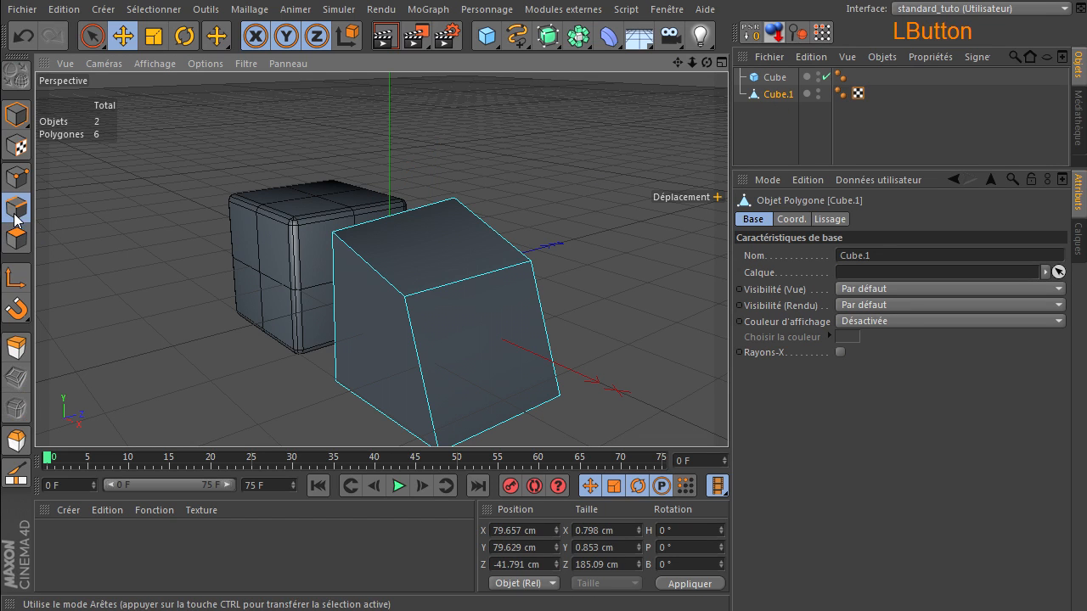
pyautogui.hotkey('ctrl', 'a')
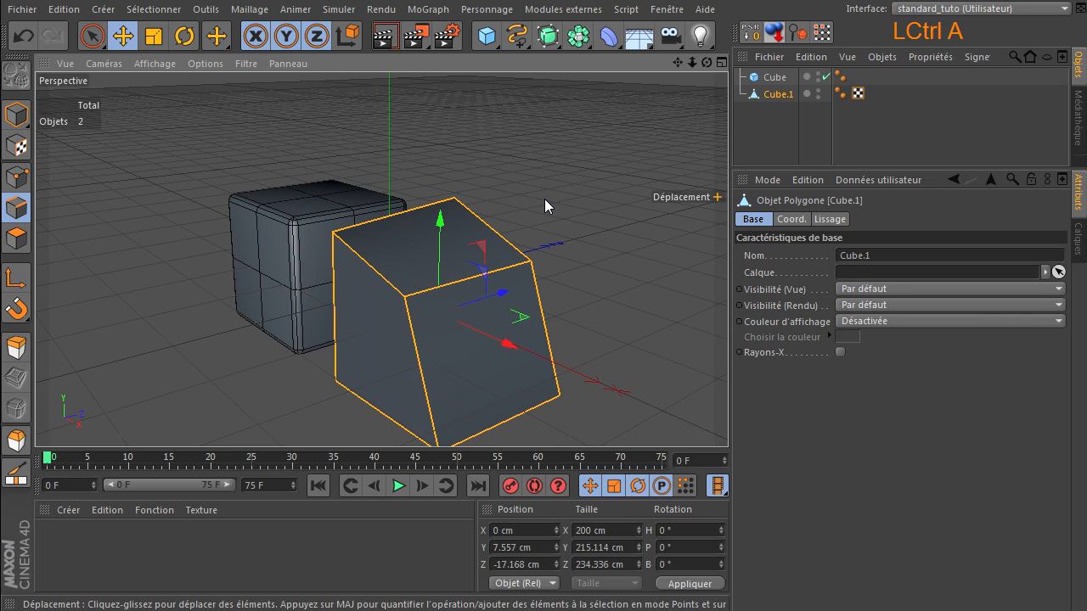
pyautogui.press('m')
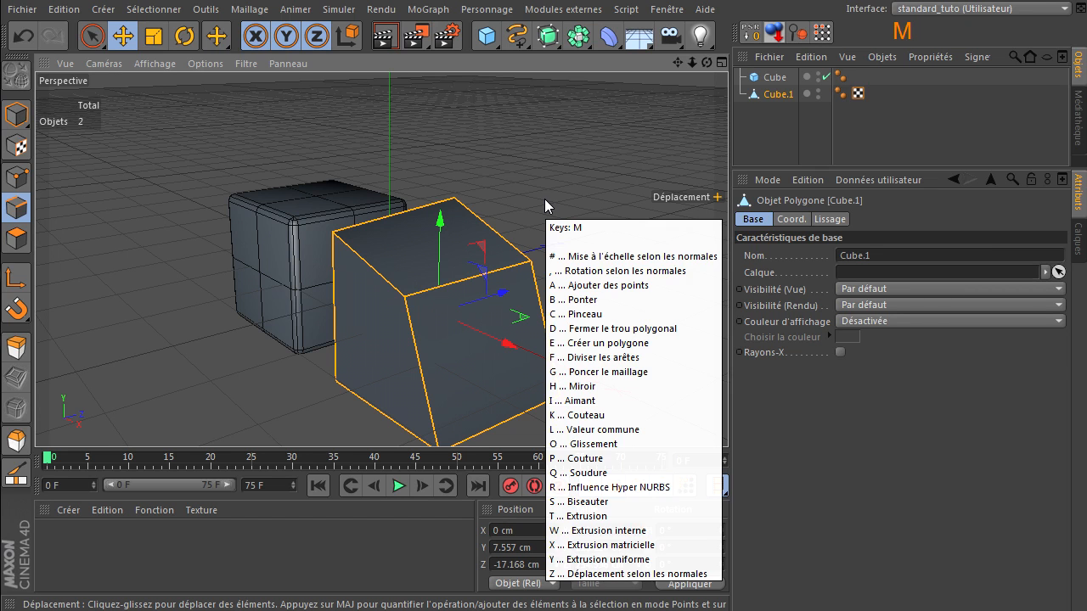
pyautogui.press('s')
pyautogui.click(545, 199)
pyautogui.moveTo(544, 199); pyautogui.dragTo(728, 416)
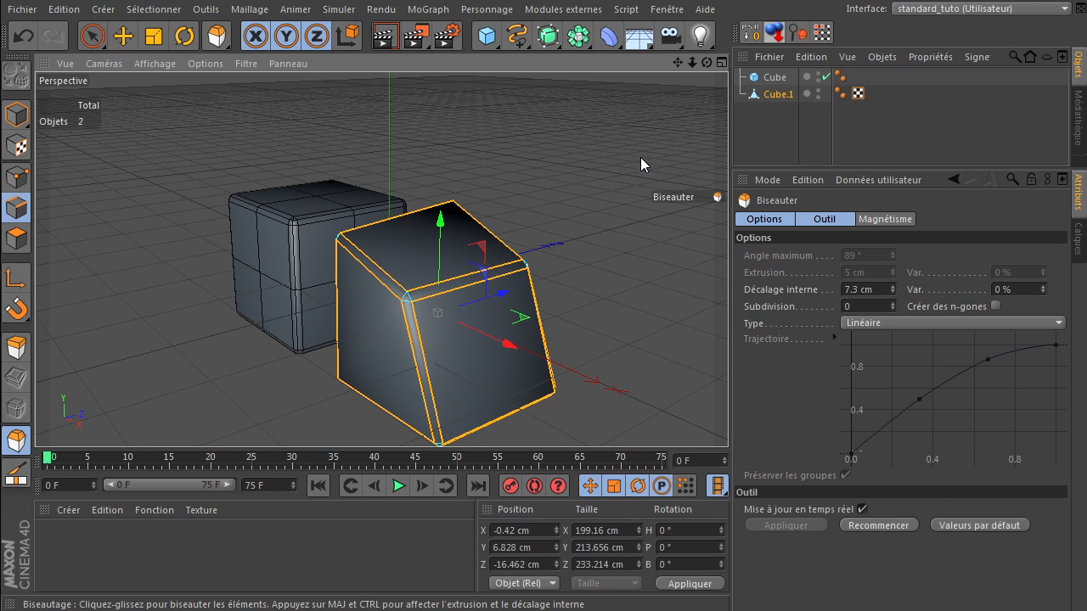
pyautogui.moveTo(706, 62); pyautogui.dragTo(728, 416)
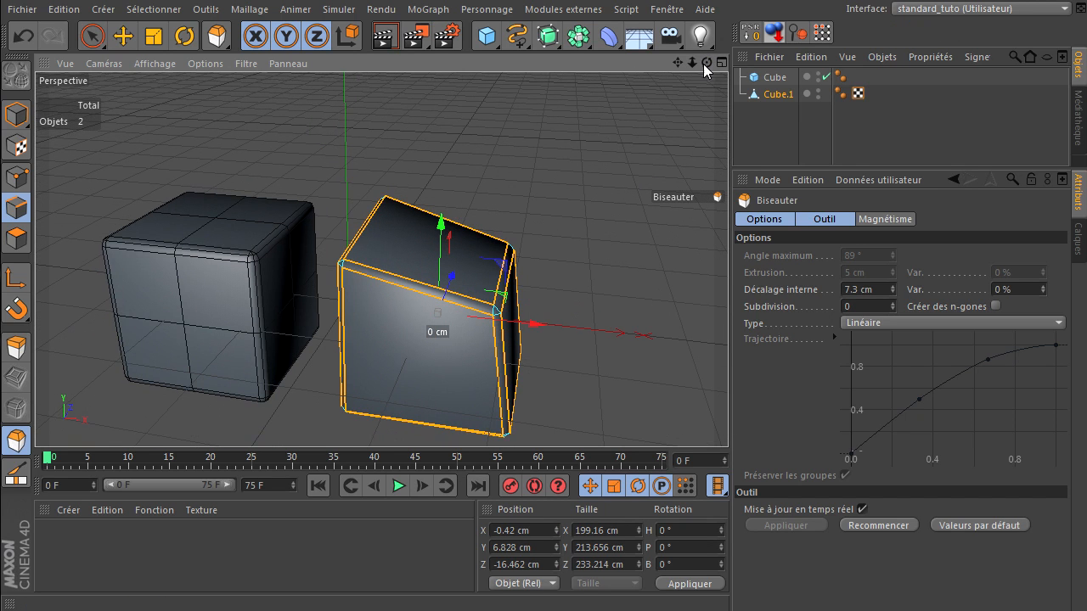
# Set the bevel subdivision on Cube.1's edges to 1 and render the active view.
pyautogui.click(895, 301)
pyautogui.moveTo(706, 59); pyautogui.dragTo(731, 417)
pyautogui.click(387, 41)
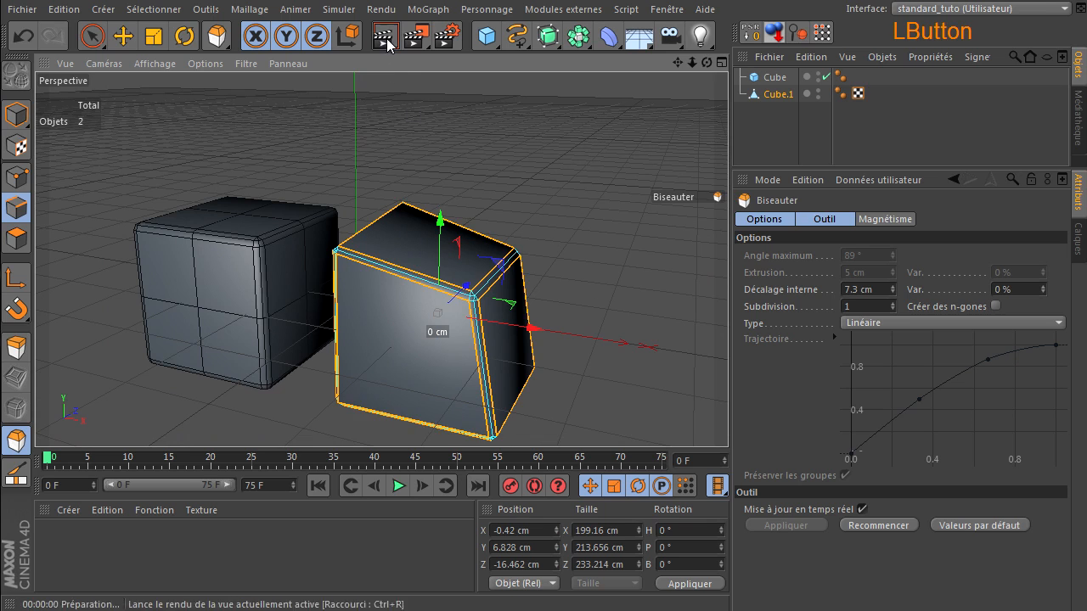
pyautogui.click(755, 145)
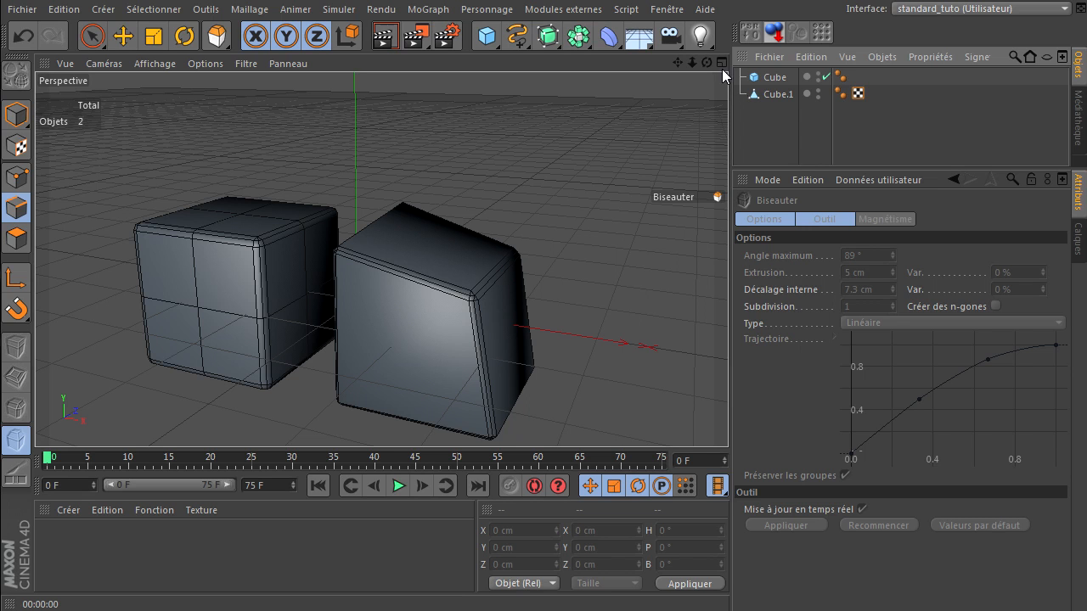
# In polygon mode, cut two vertical loops and one horizontal loop around Cube.1 using the Knife in Boucle mode.
pyautogui.click(760, 99)
pyautogui.click(14, 244)
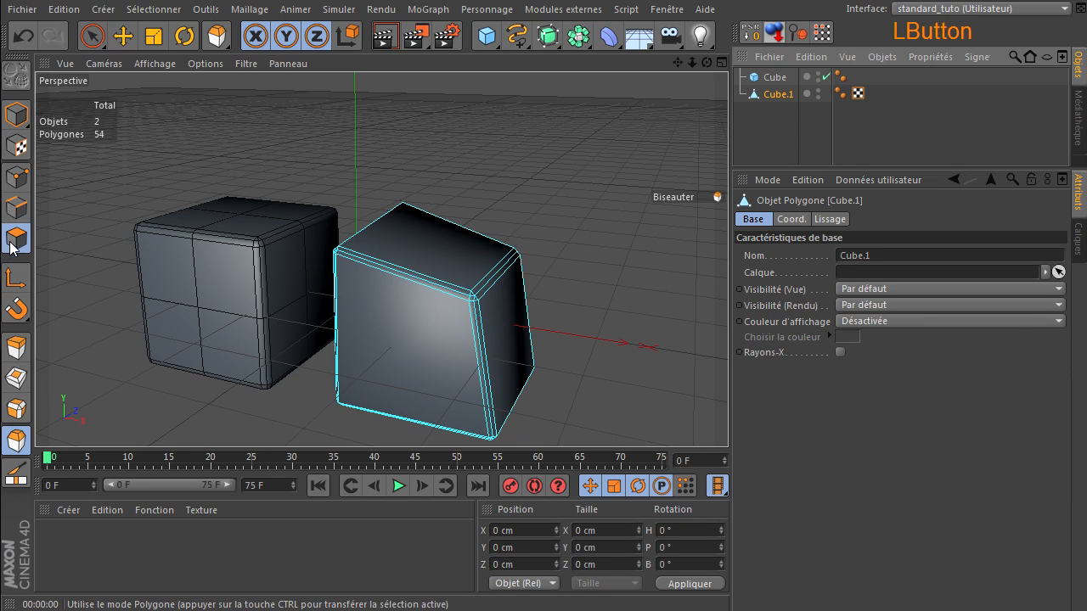
pyautogui.press('k')
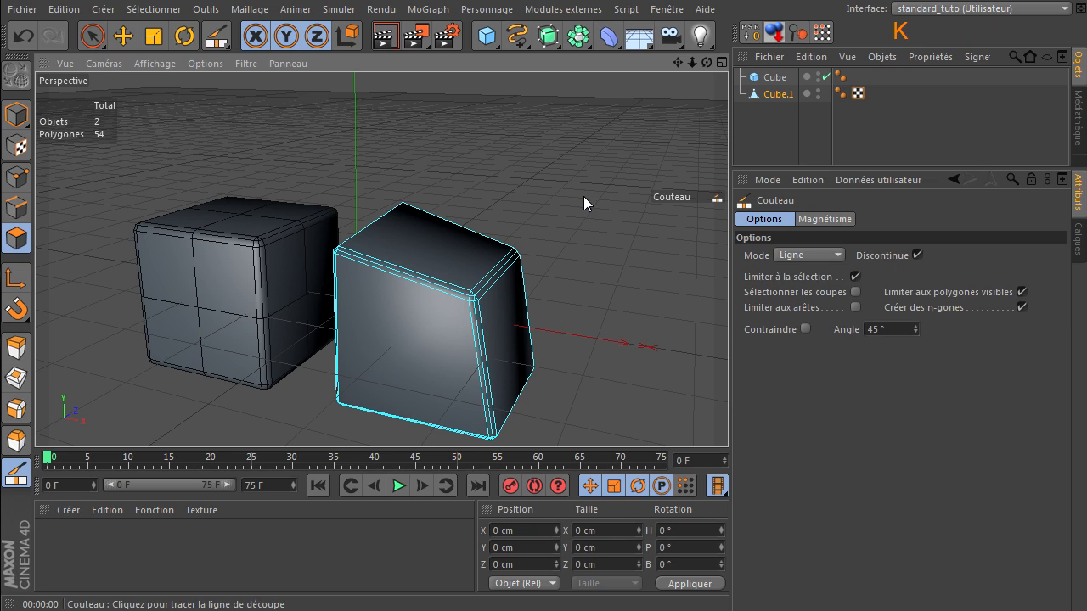
pyautogui.click(784, 256)
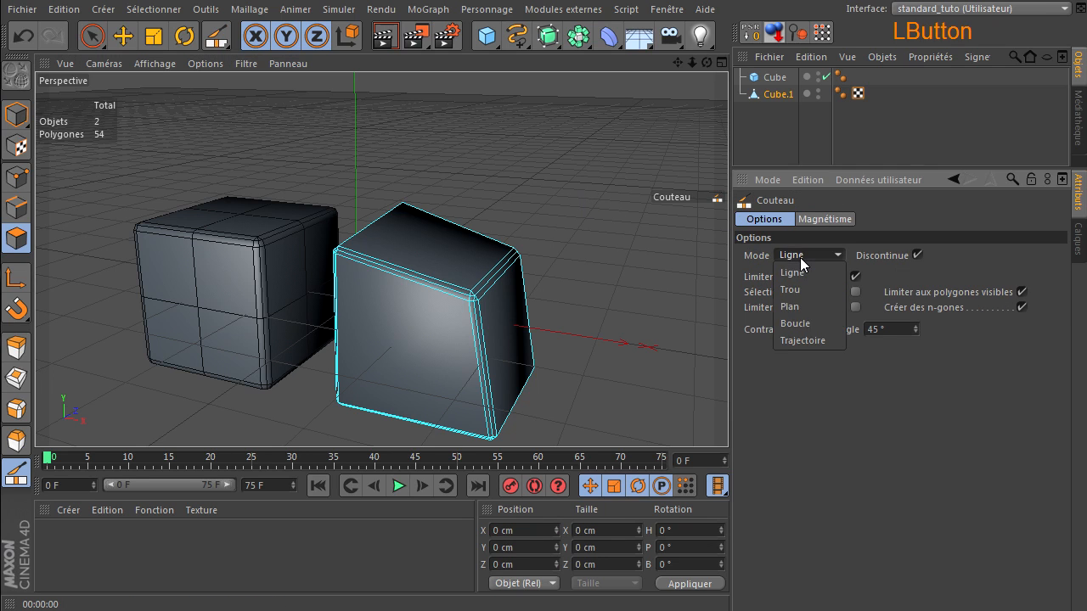
pyautogui.click(811, 321)
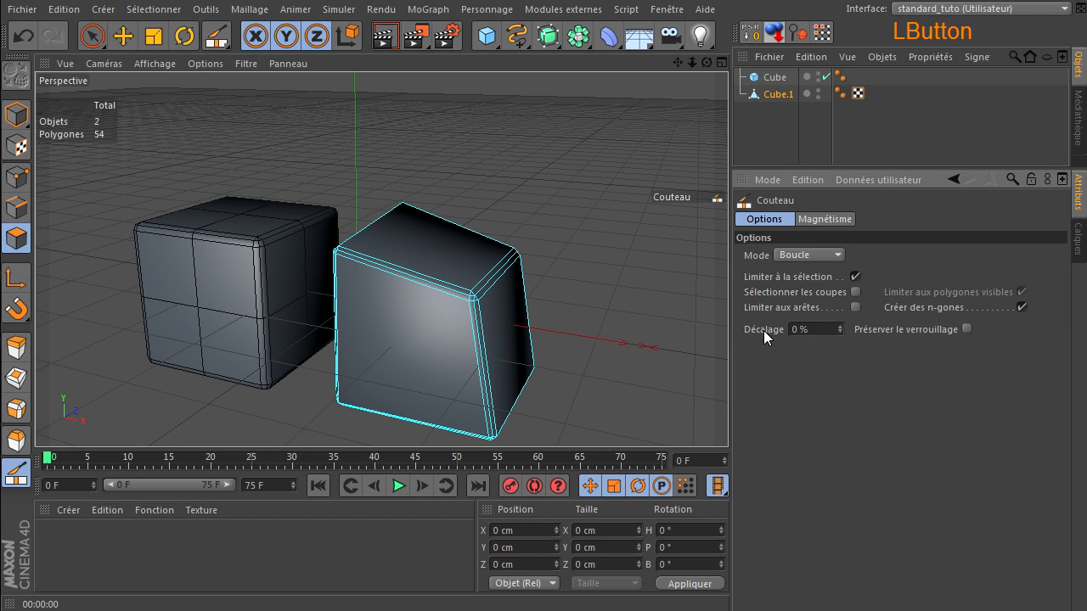
pyautogui.click(342, 340)
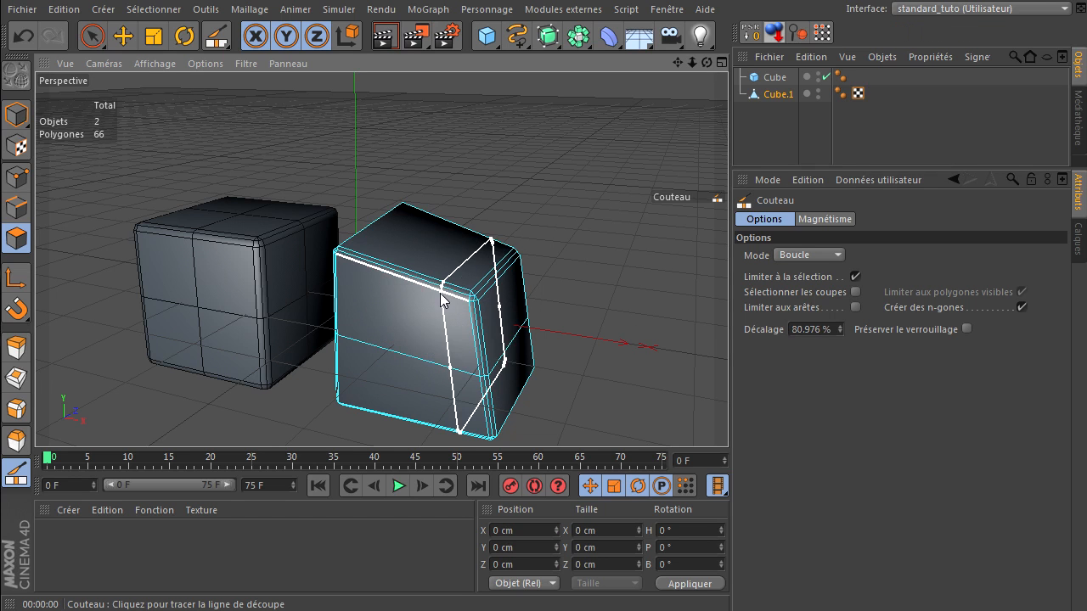
pyautogui.click(372, 278)
pyautogui.click(372, 278)
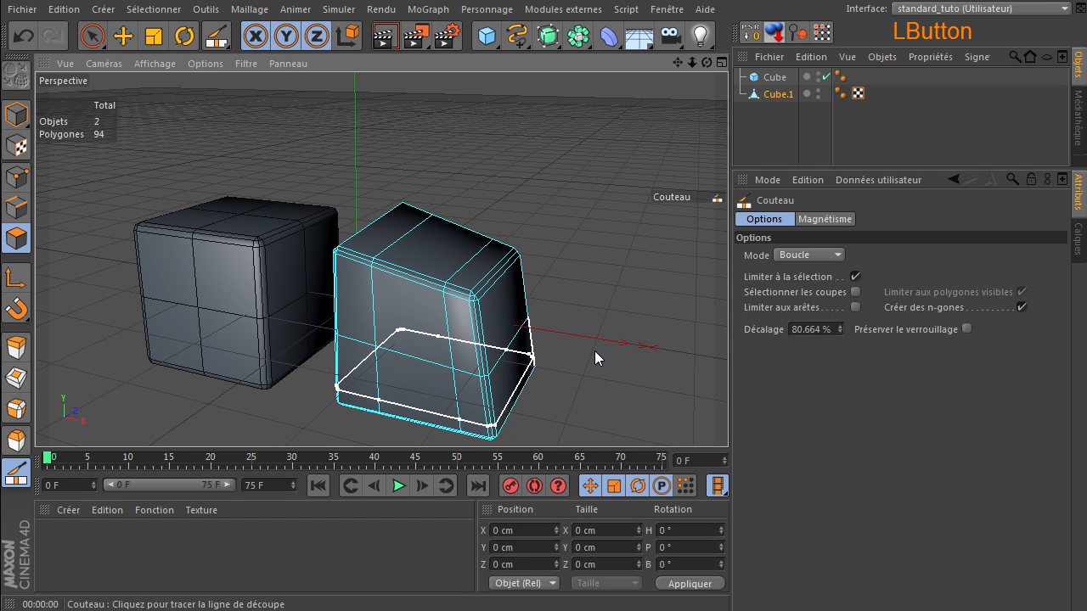
# Switch to the selection brush in point mode and delete the editable Cube.1.
pyautogui.click(93, 37)
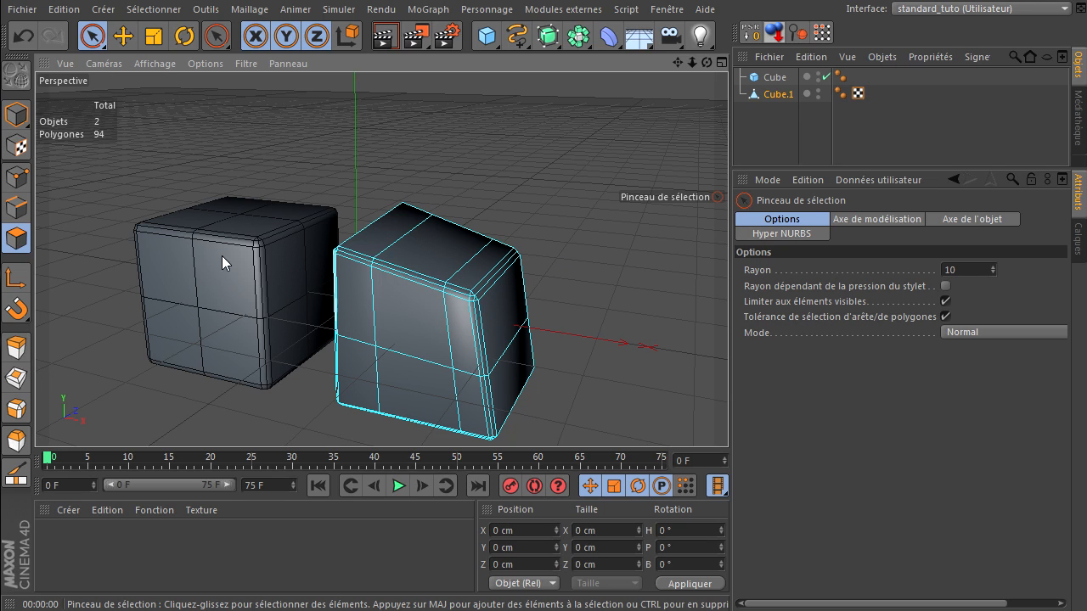
pyautogui.click(9, 176)
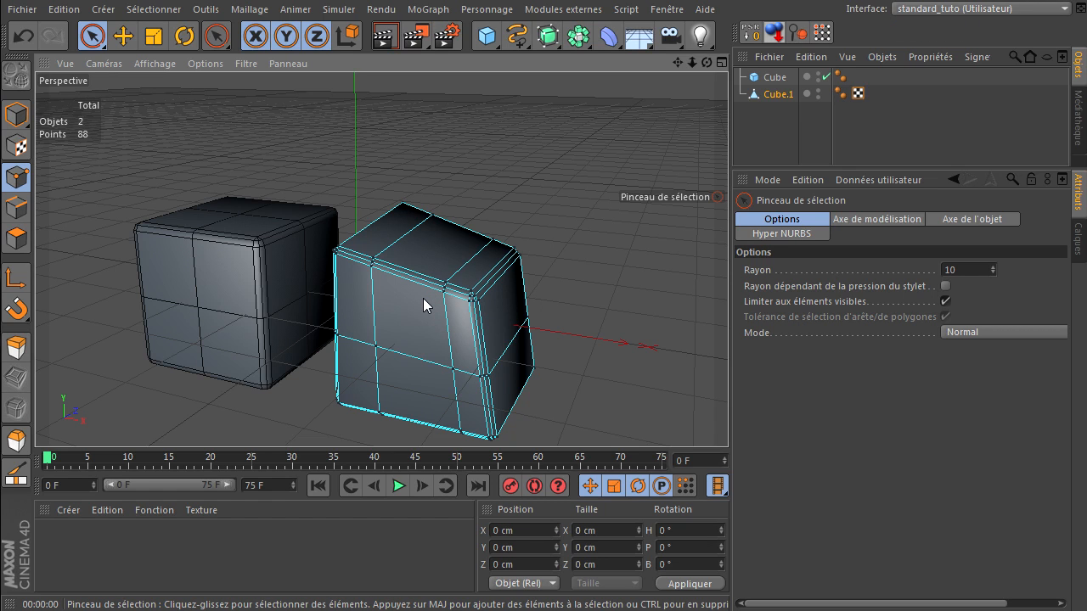
pyautogui.click(757, 95)
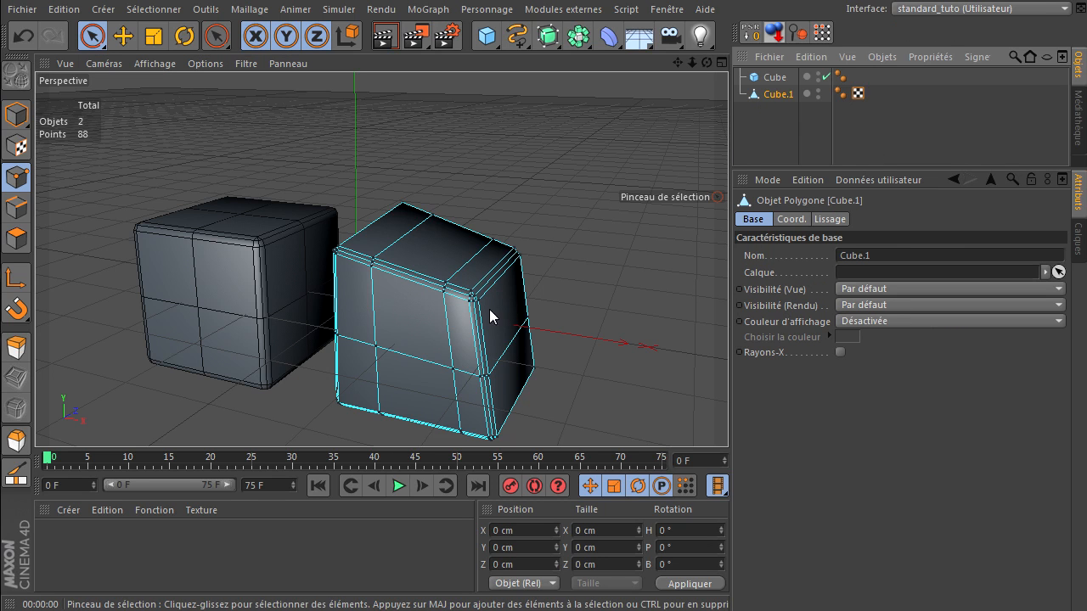
pyautogui.click(779, 99)
pyautogui.press('Delete')
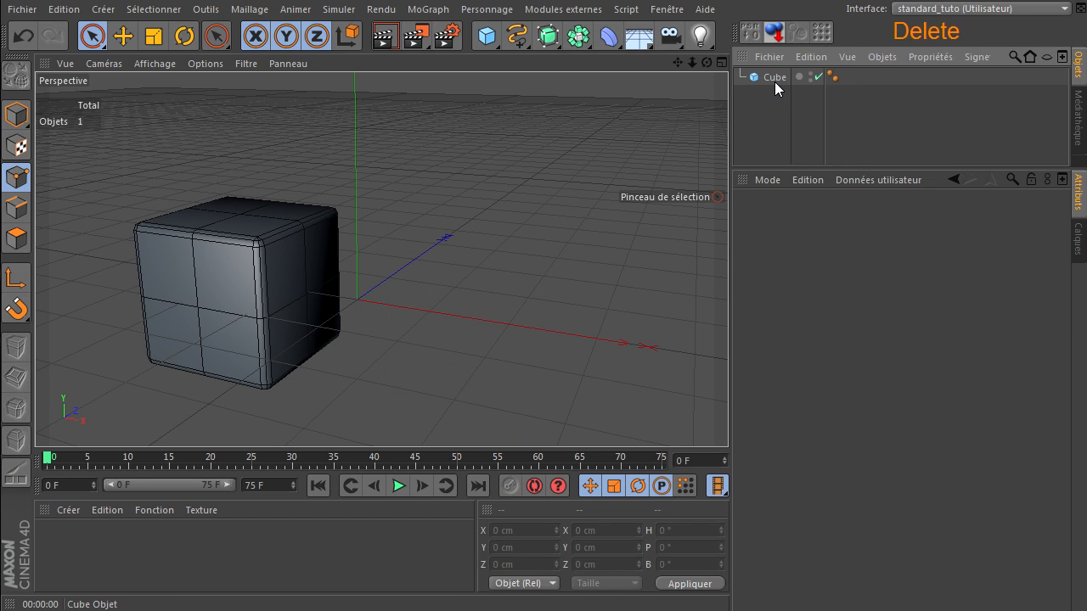
# Drop the parametric Cube onto the floor so its lowest point sits at Y 0, and deselect it.
pyautogui.click(774, 81)
pyautogui.click(773, 34)
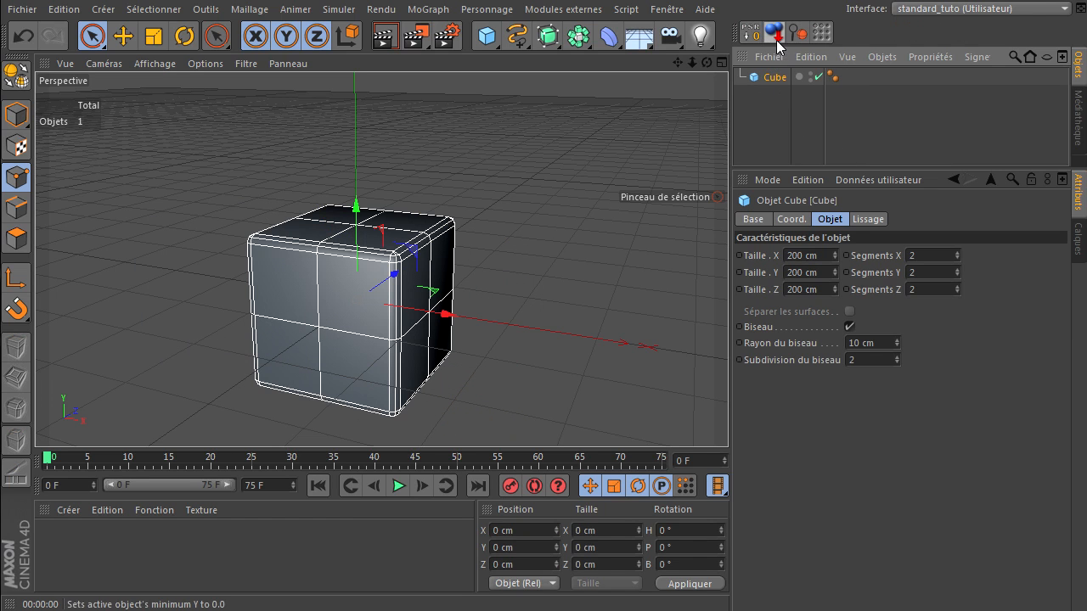
pyautogui.click(777, 111)
pyautogui.moveTo(705, 62); pyautogui.dragTo(740, 487)
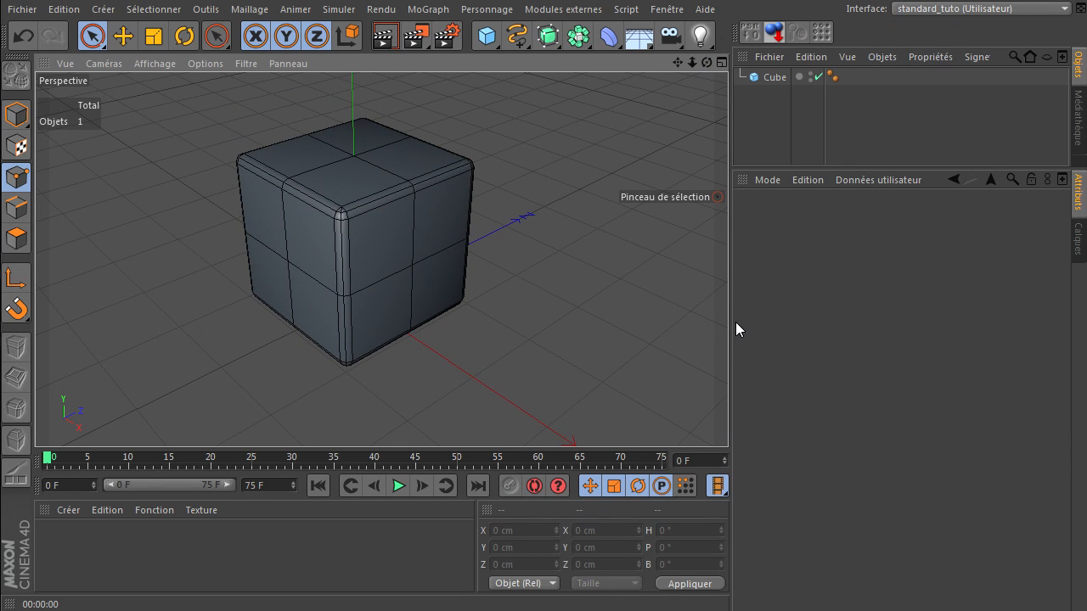
# In model mode, add a Correction deformer and make it a child of the parametric Cube.
pyautogui.click(766, 77)
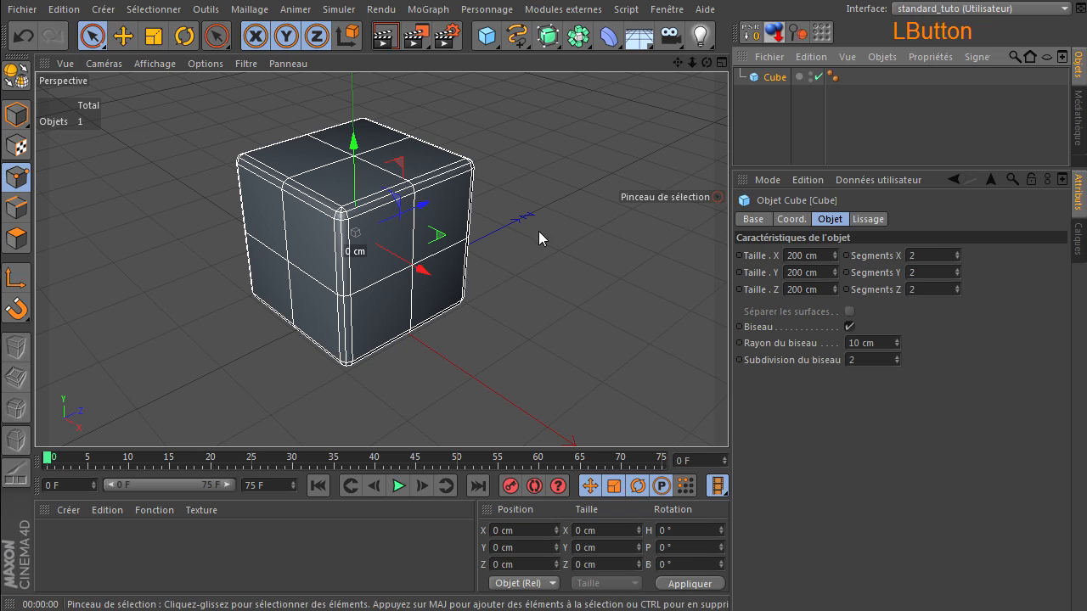
pyautogui.click(18, 121)
pyautogui.click(564, 325)
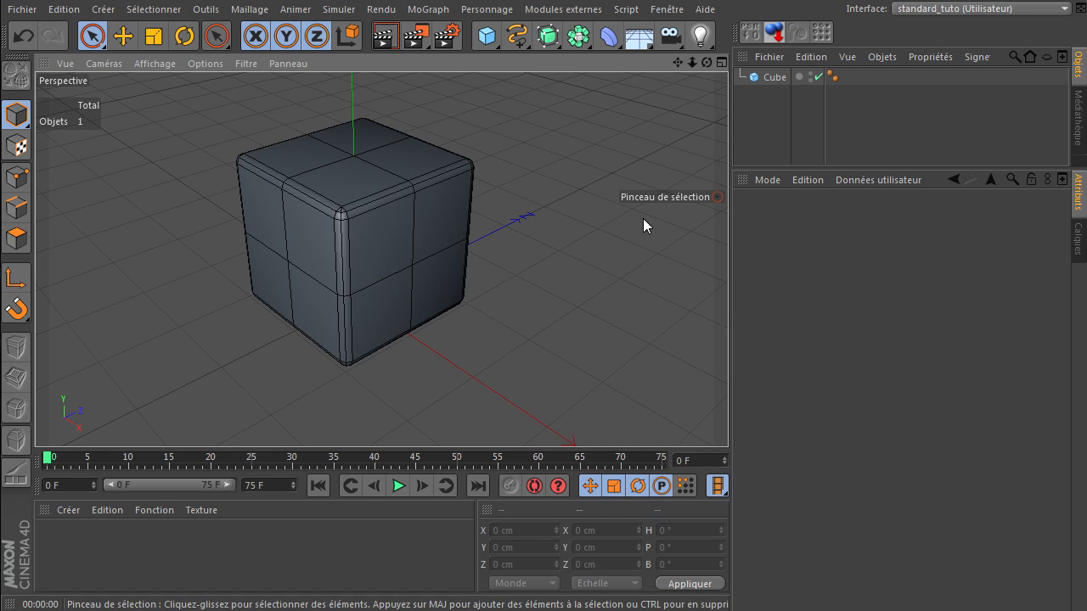
pyautogui.click(609, 36)
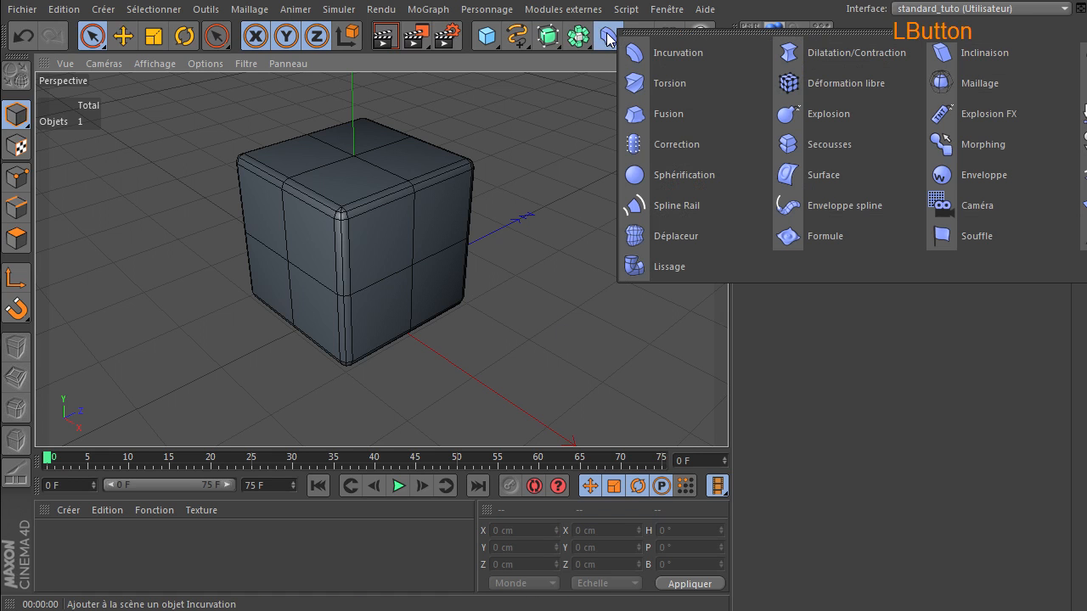
pyautogui.click(667, 143)
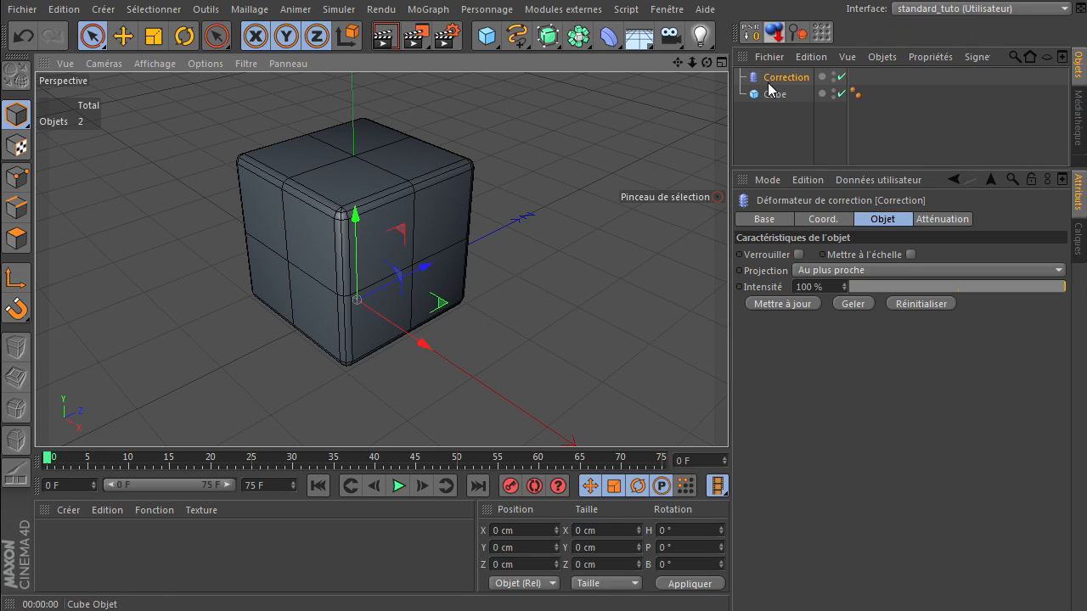
pyautogui.click(773, 79)
pyautogui.moveTo(773, 80); pyautogui.dragTo(790, 93)
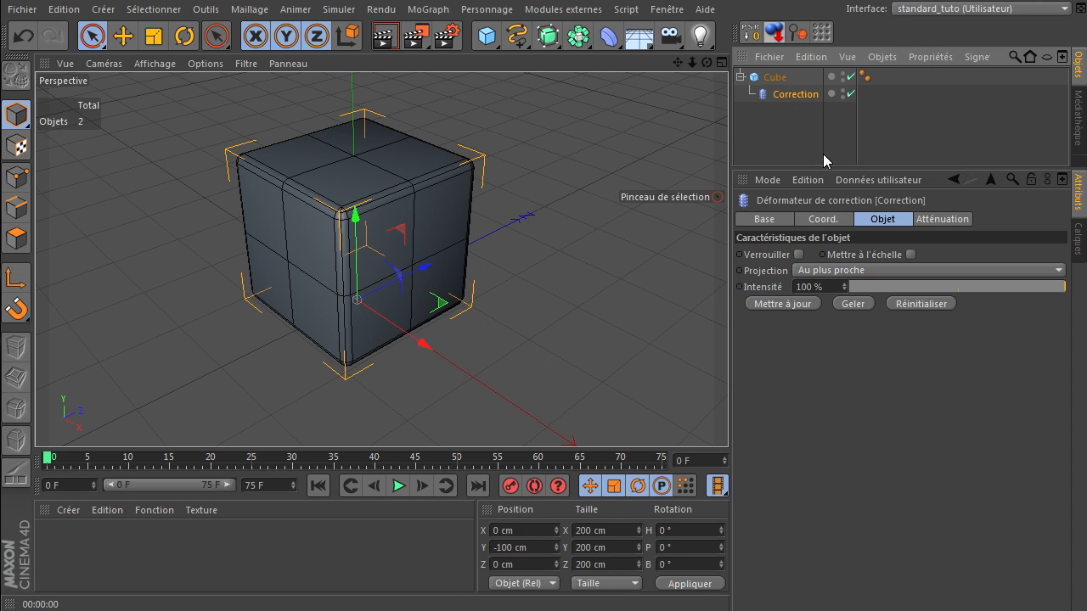
pyautogui.moveTo(677, 62); pyautogui.dragTo(711, 65)
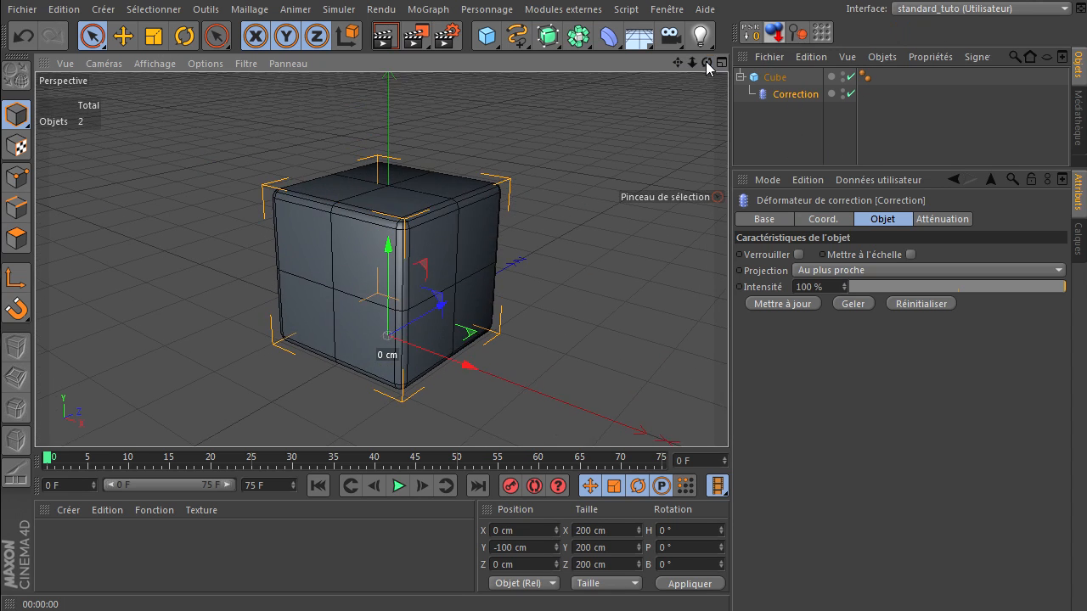
# Update the Correction deformer and compare its object properties with those of the parametric Cube.
pyautogui.click(785, 95)
pyautogui.click(769, 304)
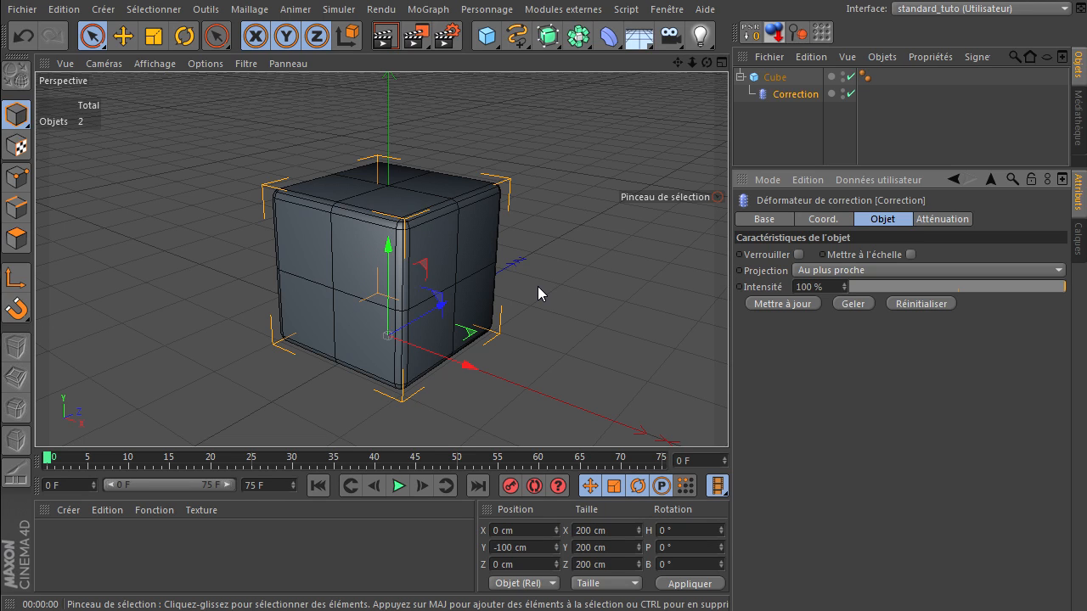
pyautogui.click(778, 80)
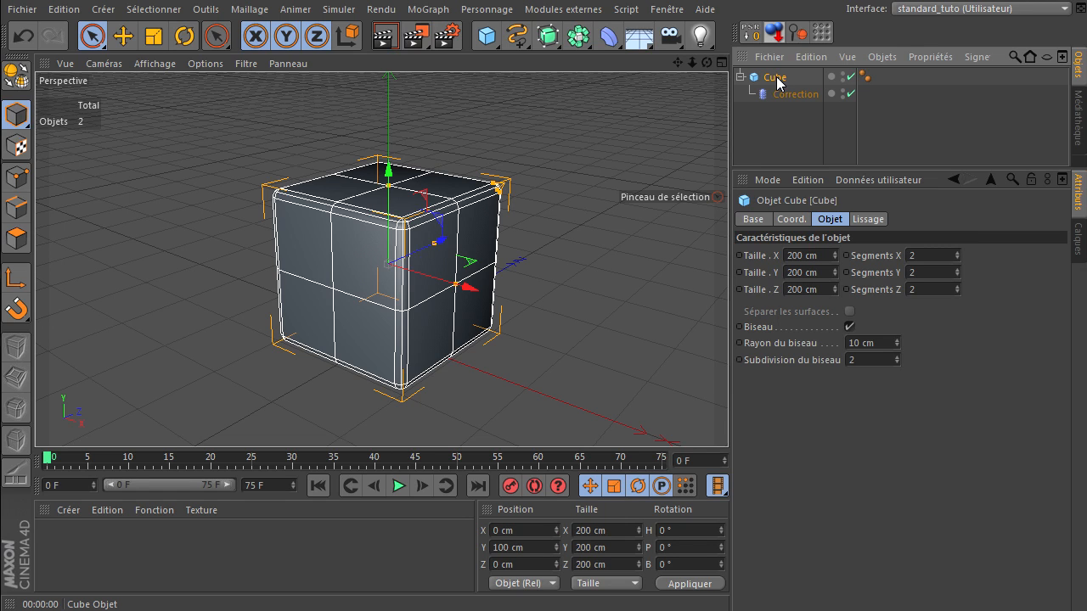
pyautogui.click(789, 93)
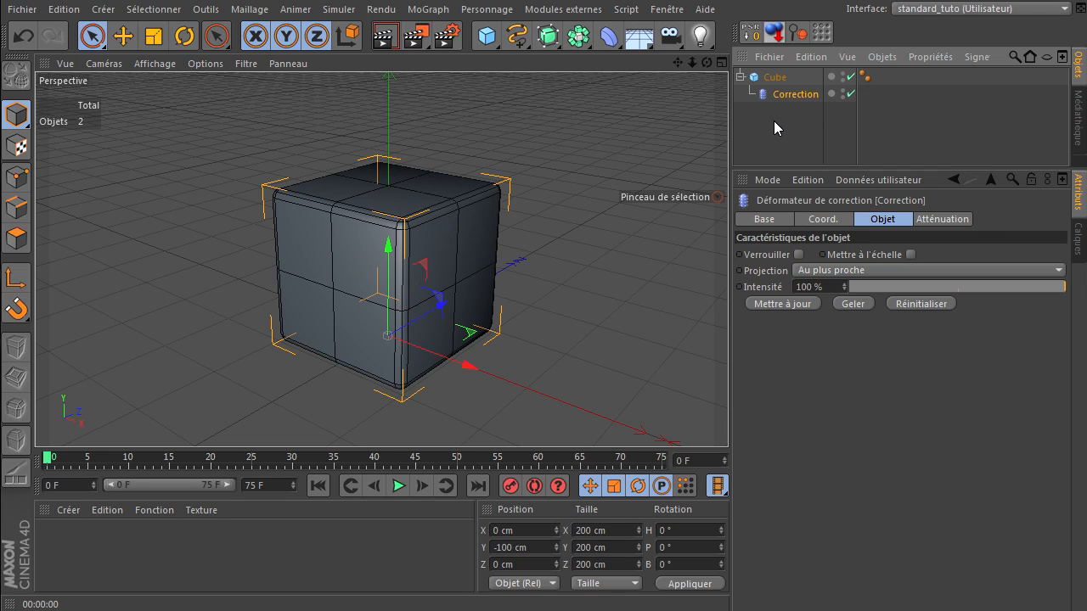
# Select the parametric Cube and check it in point, edge and polygon modes.
pyautogui.click(775, 78)
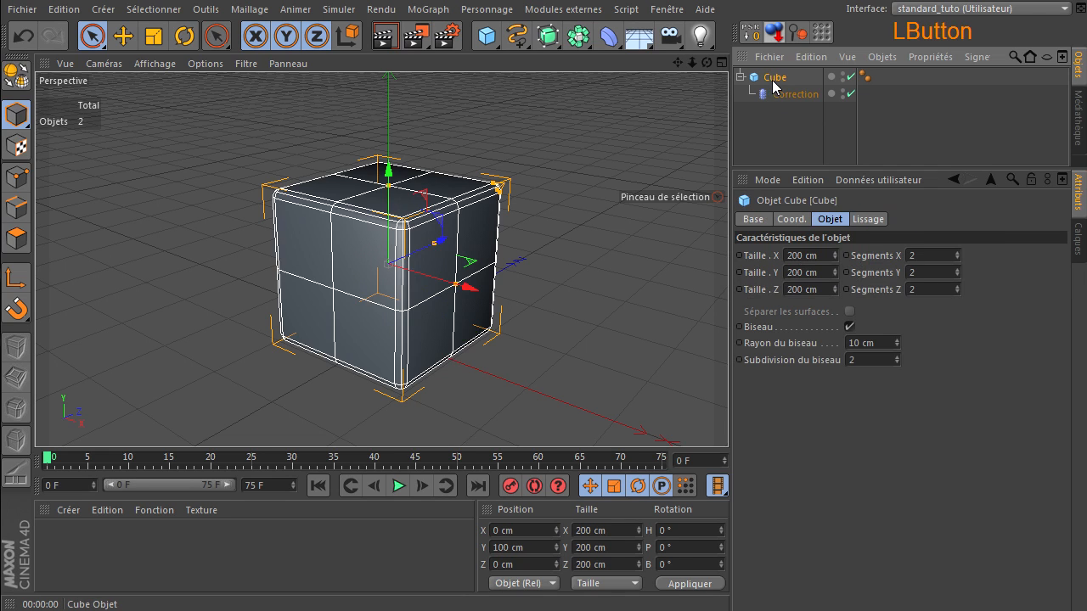
pyautogui.click(16, 177)
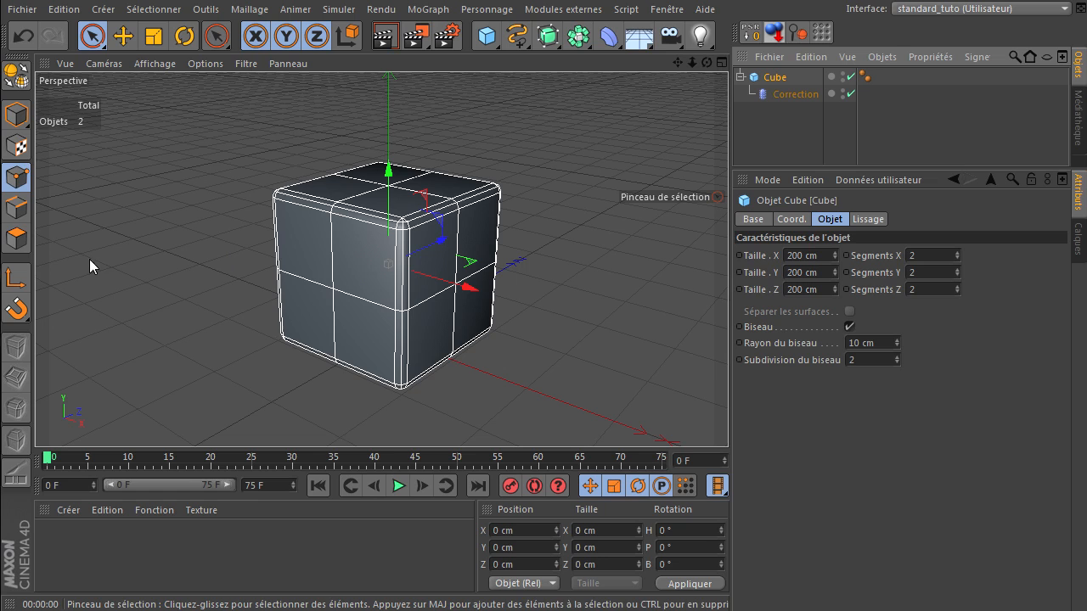
pyautogui.click(16, 208)
pyautogui.click(17, 239)
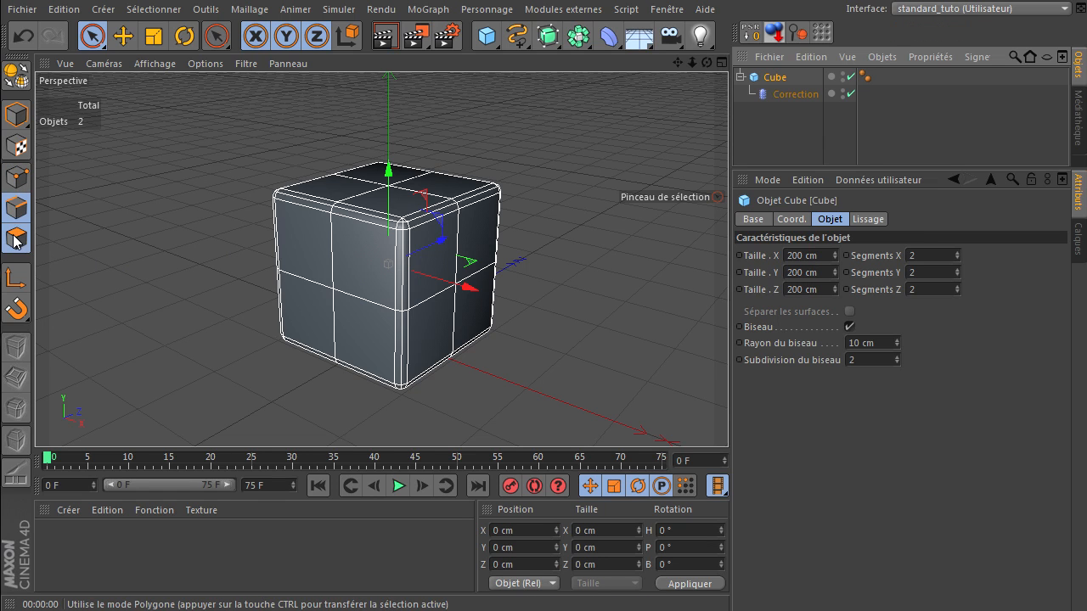
# Select the Correction deformer and, in point mode, try picking individual points on the cube's front face.
pyautogui.click(16, 114)
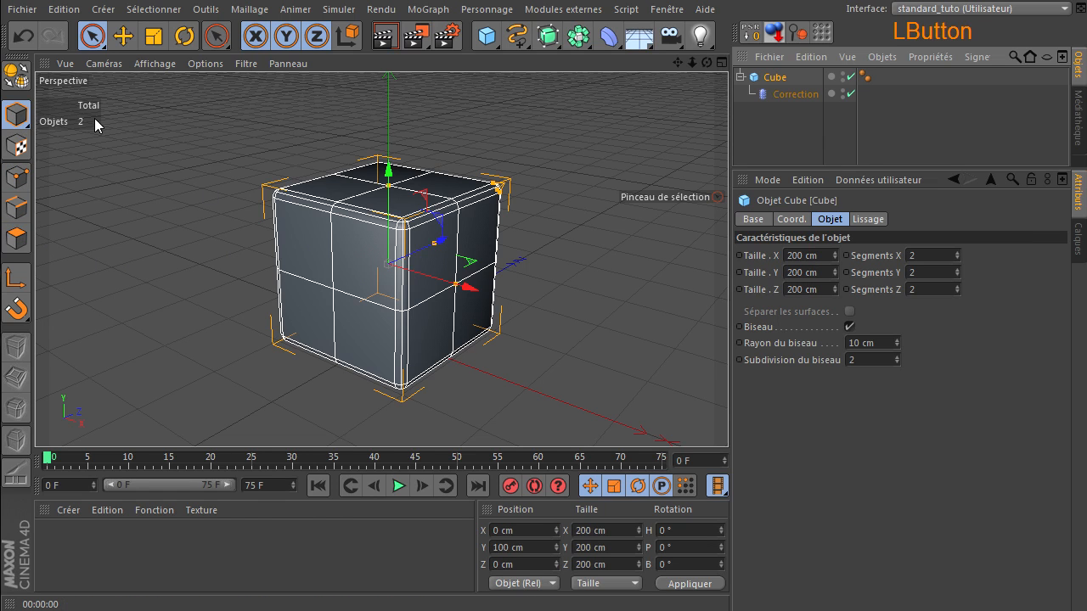
pyautogui.click(796, 97)
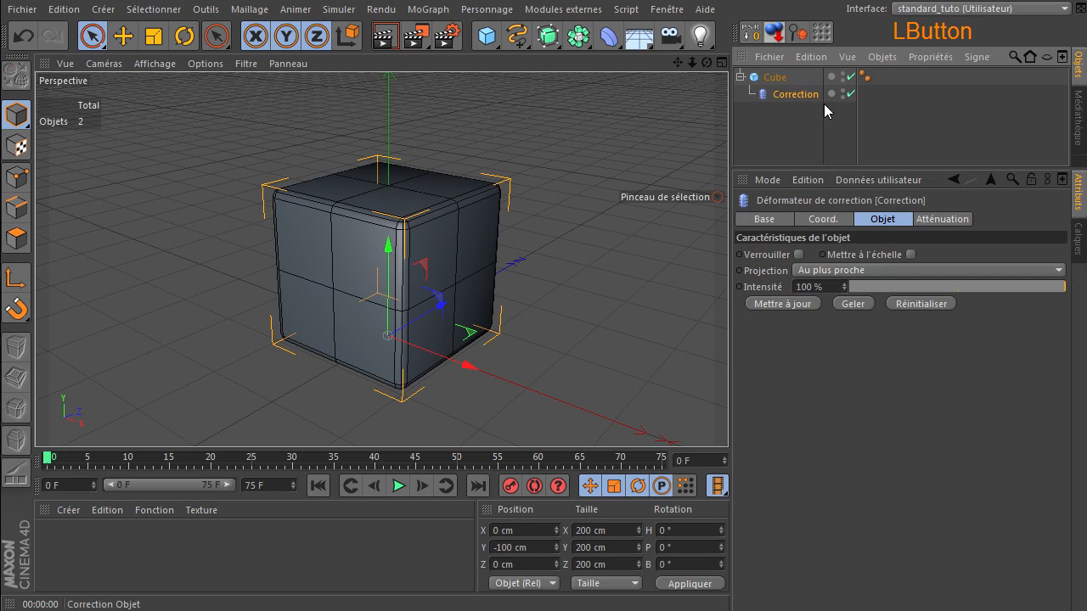
pyautogui.click(19, 180)
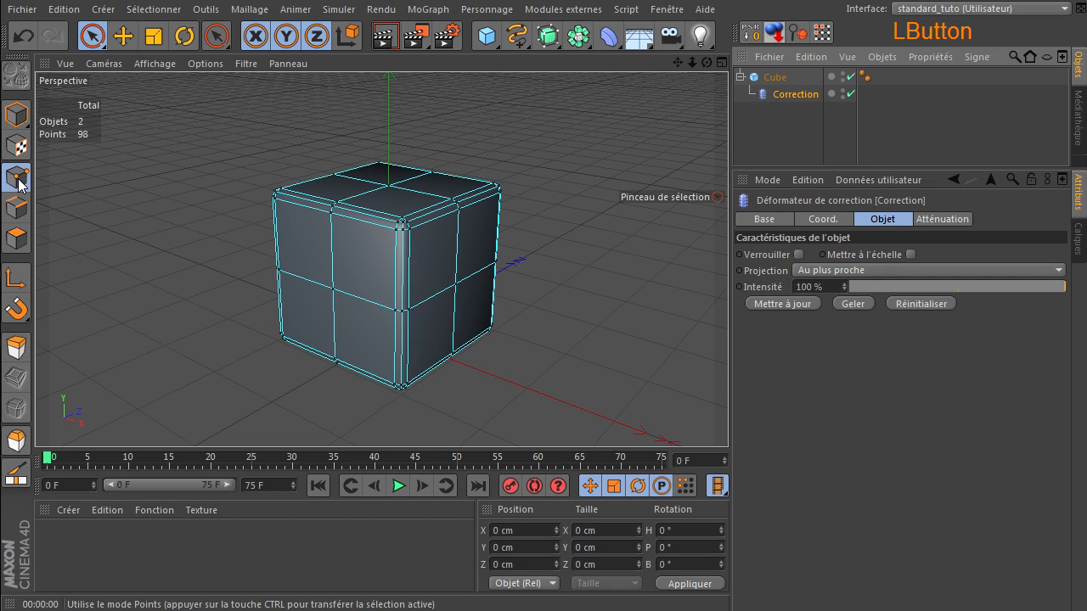
pyautogui.click(330, 214)
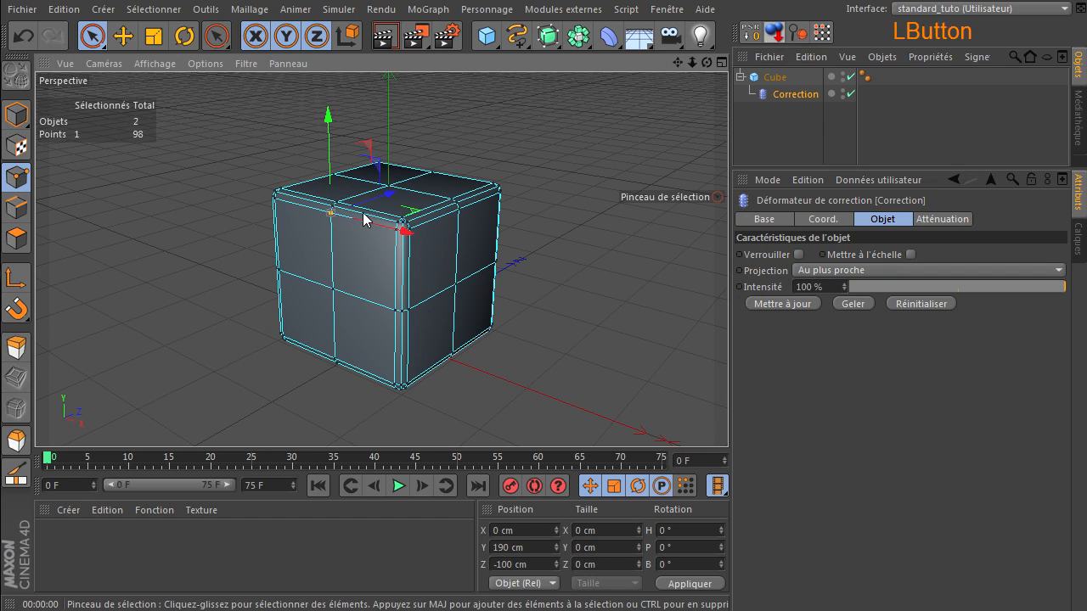
pyautogui.click(393, 311)
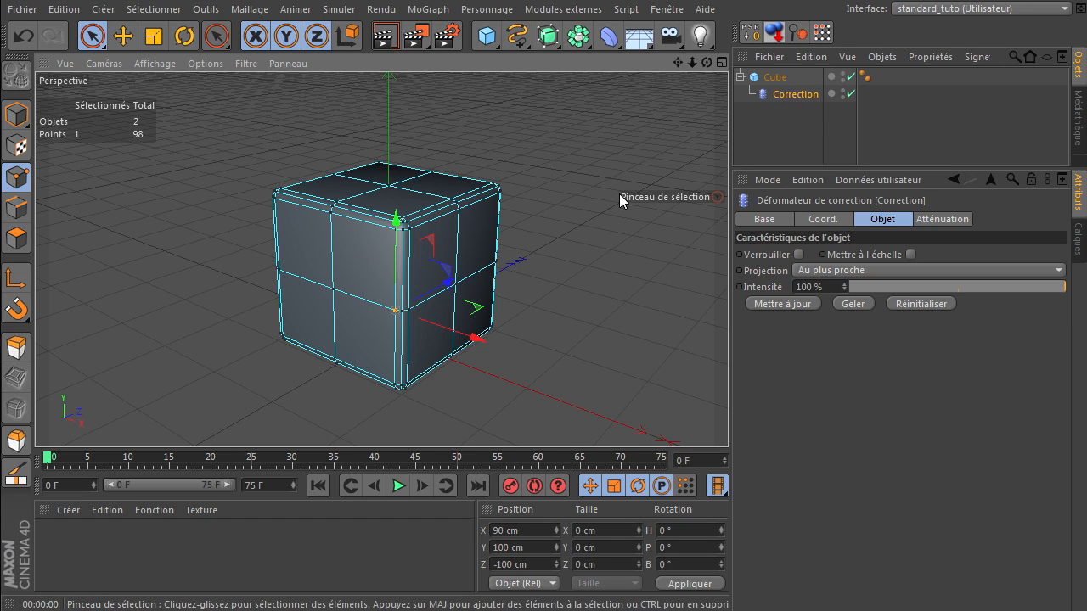
pyautogui.click(335, 266)
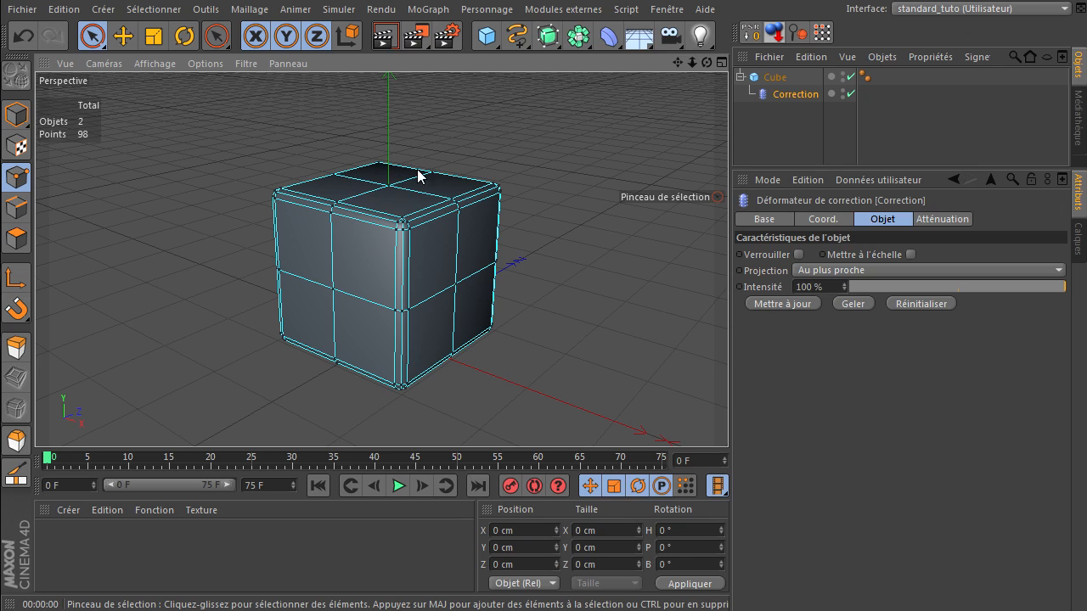
# Lower the three points midway along the top front edge to about Y 170 cm and the top face's centre point to about Y 184 cm.
pyautogui.moveTo(343, 189); pyautogui.dragTo(330, 219)
pyautogui.moveTo(336, 134)
pyautogui.mouseDown()
pyautogui.moveTo(332, 161)
pyautogui.moveTo(333, 152)
pyautogui.mouseUp()
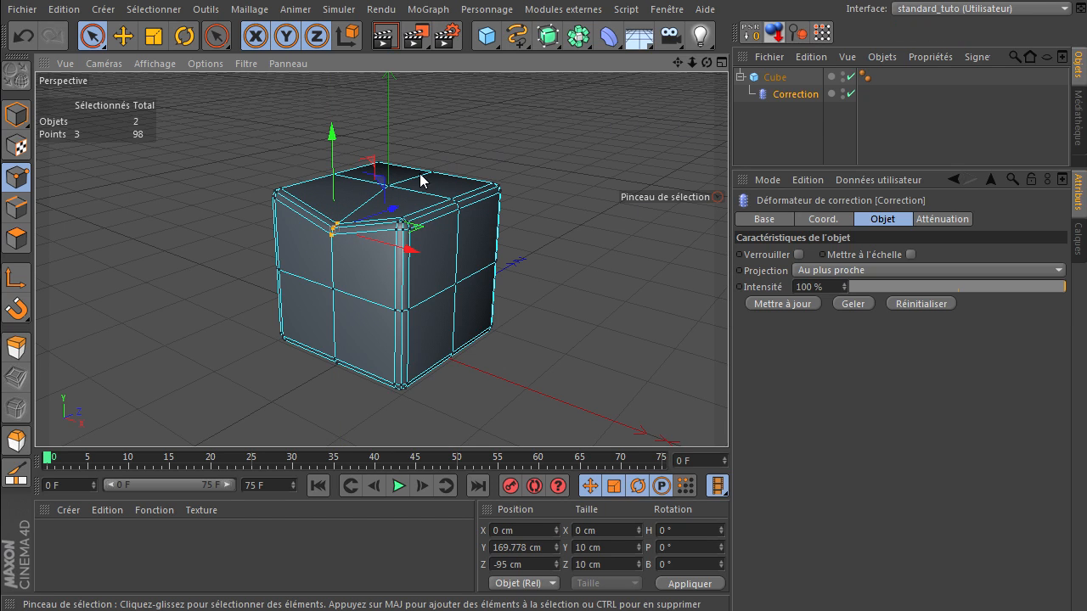
pyautogui.click(397, 195)
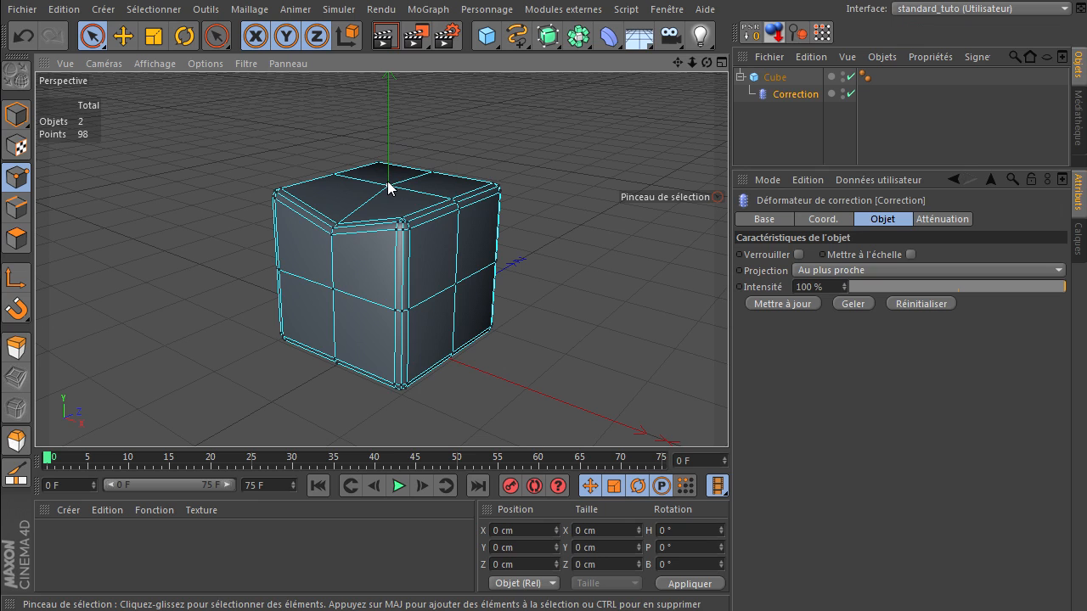
pyautogui.click(391, 194)
pyautogui.moveTo(391, 118); pyautogui.dragTo(385, 131)
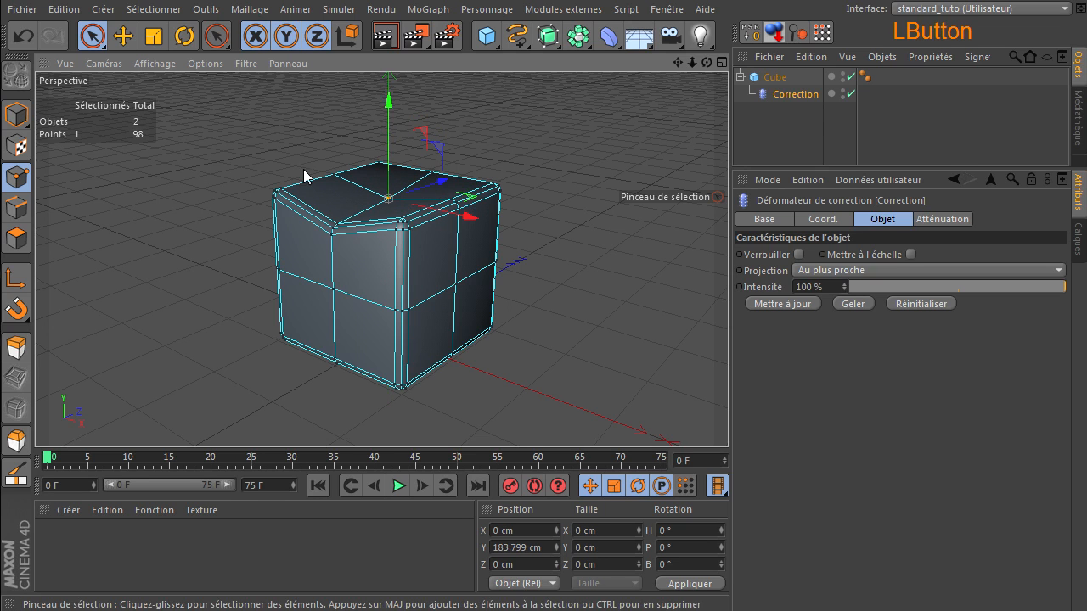
# In edge mode, pull the central edges of the cube's front face slightly outward and clear the selection.
pyautogui.click(16, 208)
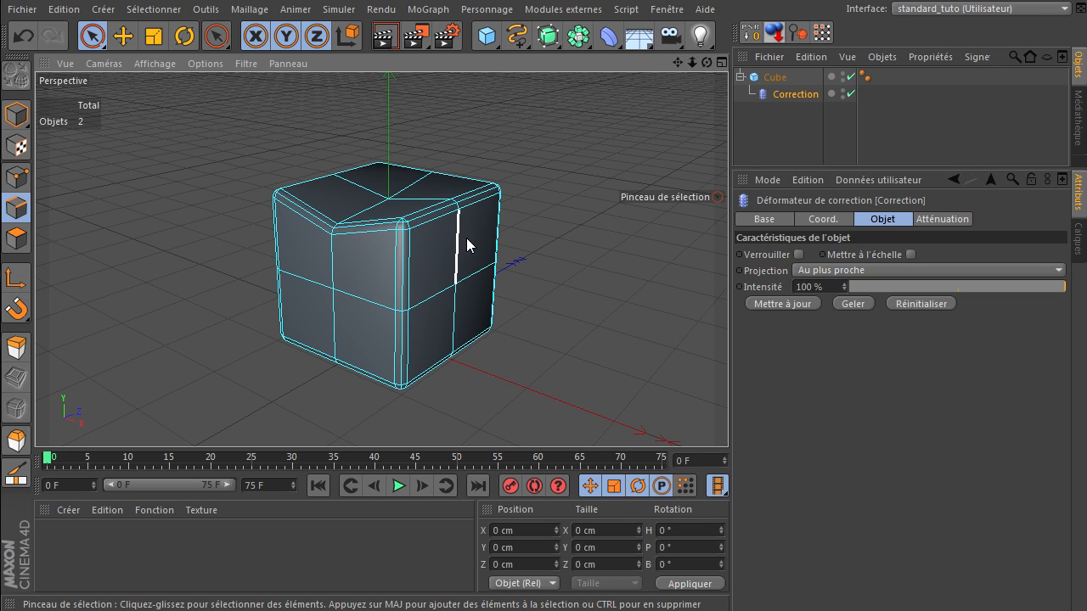
pyautogui.moveTo(344, 277)
pyautogui.mouseDown()
pyautogui.moveTo(337, 295)
pyautogui.moveTo(371, 291)
pyautogui.mouseUp()
pyautogui.click(554, 298)
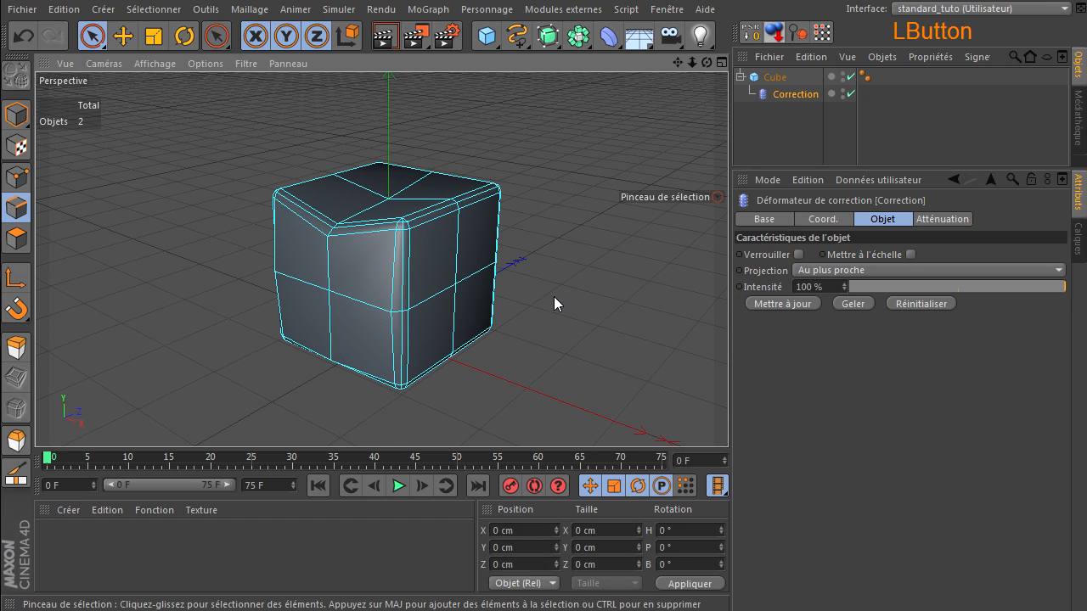
# In polygon mode, pull the upper rear polygon of the cube's side face outward and clear the selection.
pyautogui.click(16, 238)
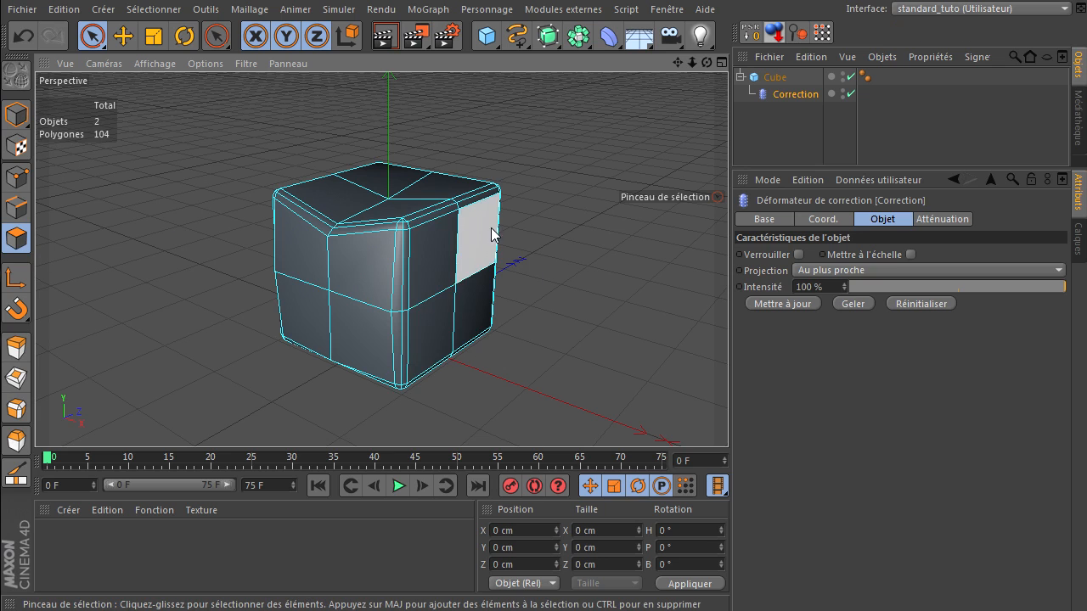
pyautogui.click(475, 253)
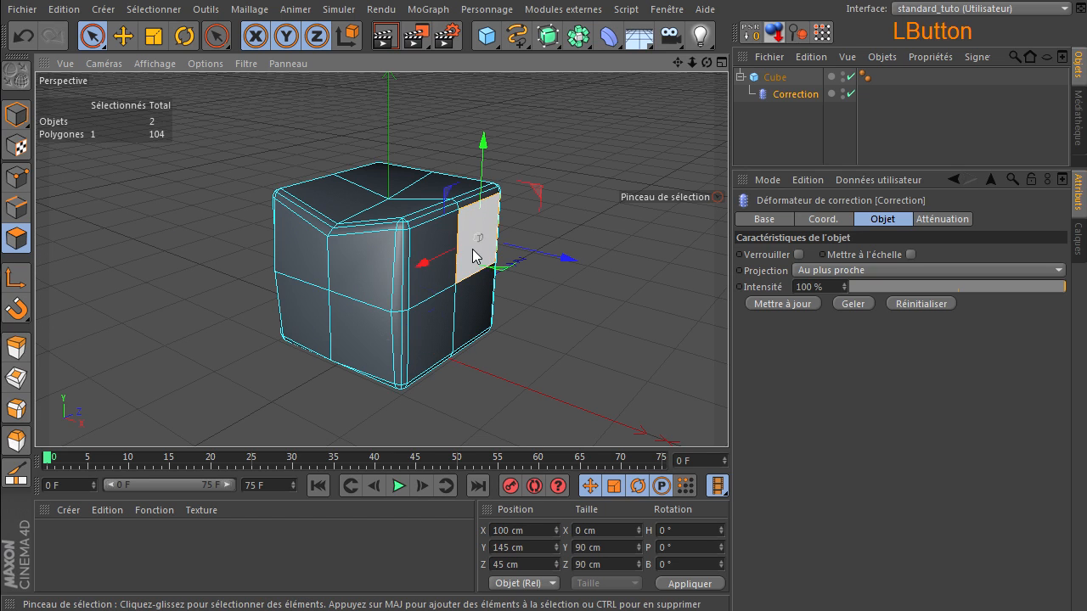
pyautogui.moveTo(579, 256); pyautogui.dragTo(604, 302)
pyautogui.click(658, 379)
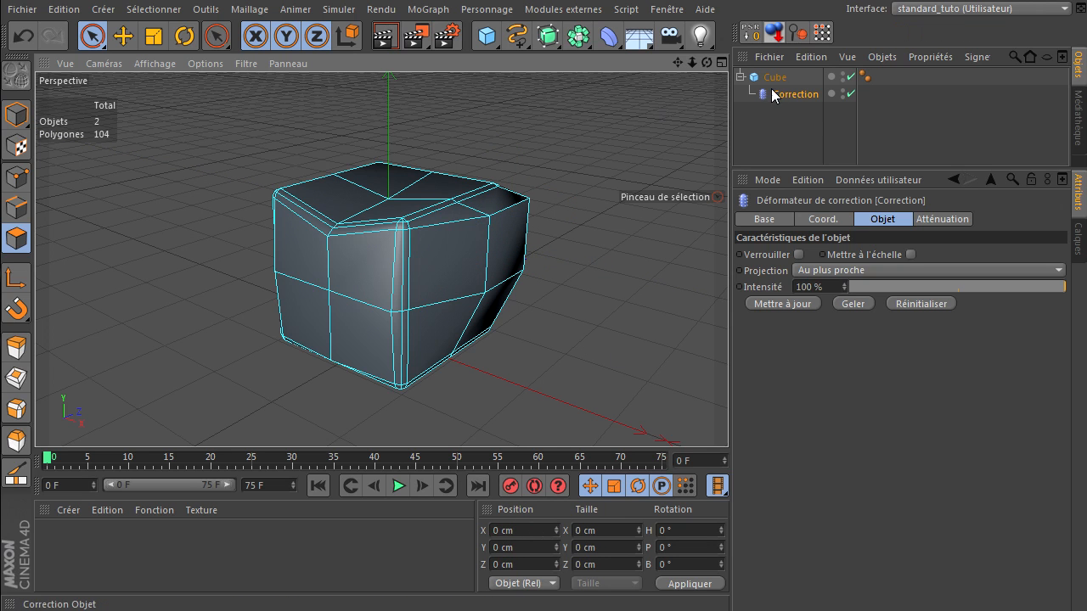
pyautogui.moveTo(706, 62); pyautogui.dragTo(728, 416)
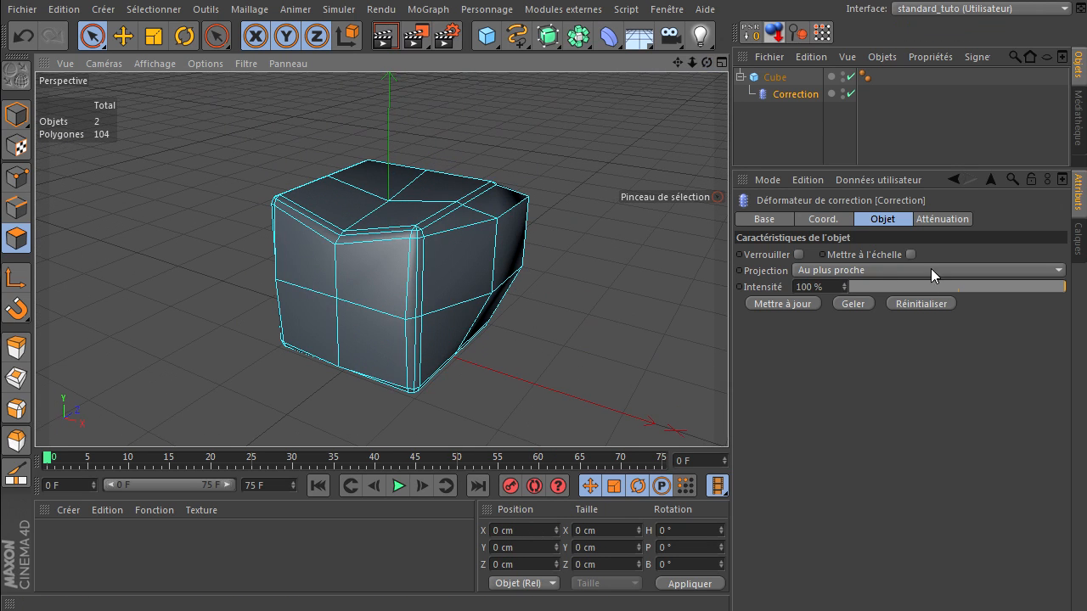
# Toggle the Correction deformer off and back on to compare the original parametric Cube with its deformed shape.
pyautogui.click(803, 99)
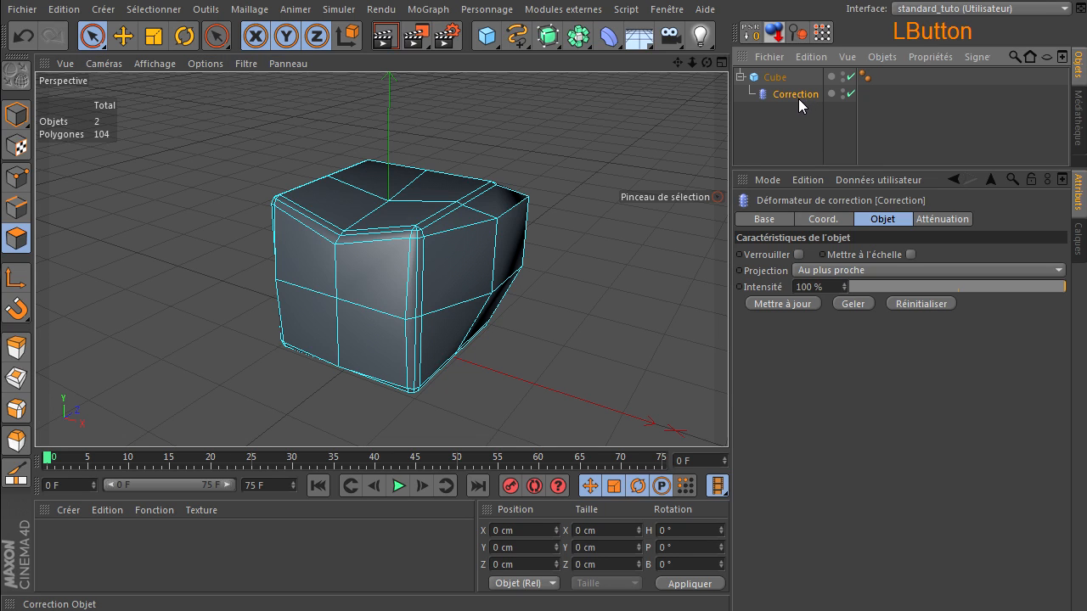
pyautogui.click(850, 93)
pyautogui.click(850, 94)
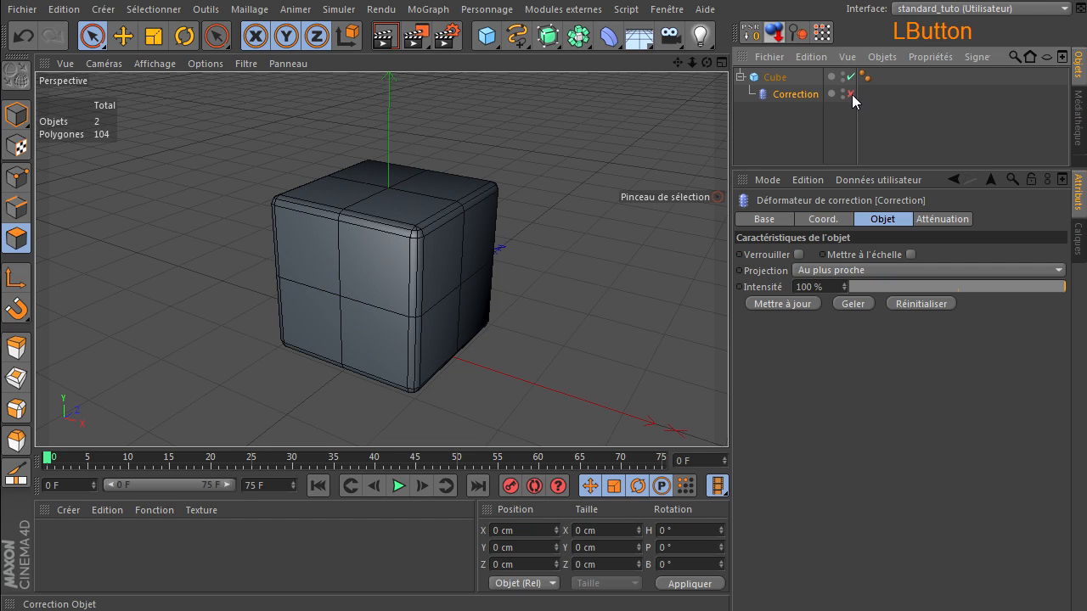
pyautogui.click(775, 78)
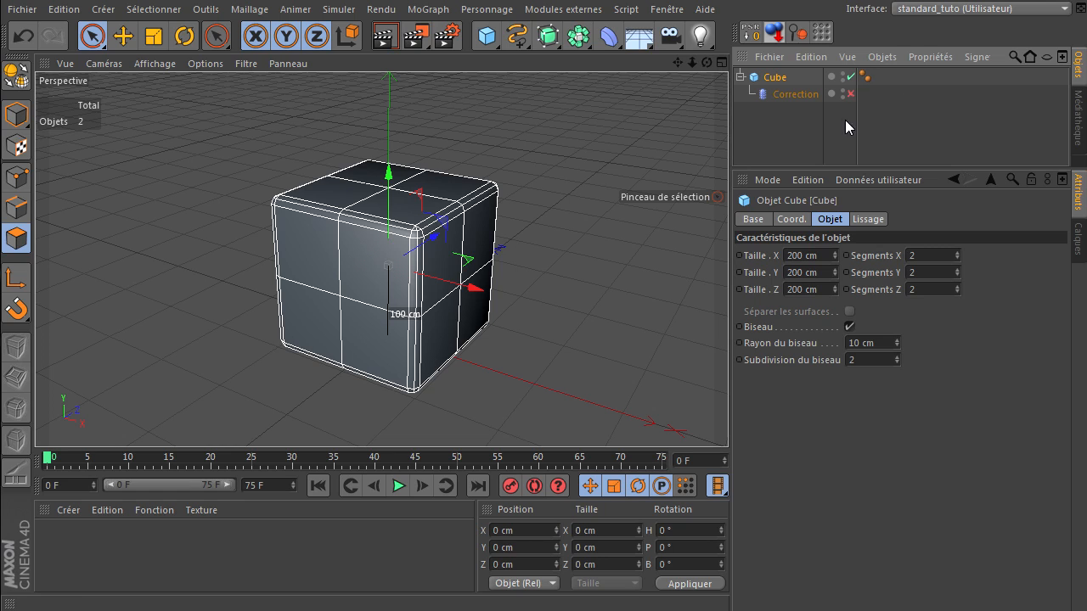
pyautogui.click(850, 93)
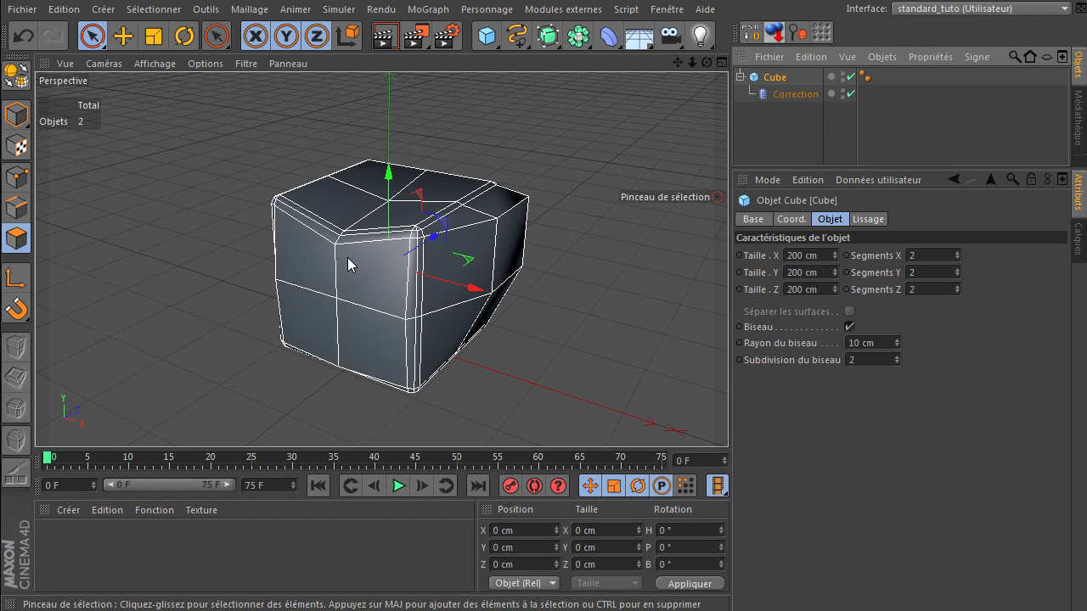
# Check the parametric Cube in point and polygon modes and compare it with the Correction deformer's polygons.
pyautogui.click(23, 182)
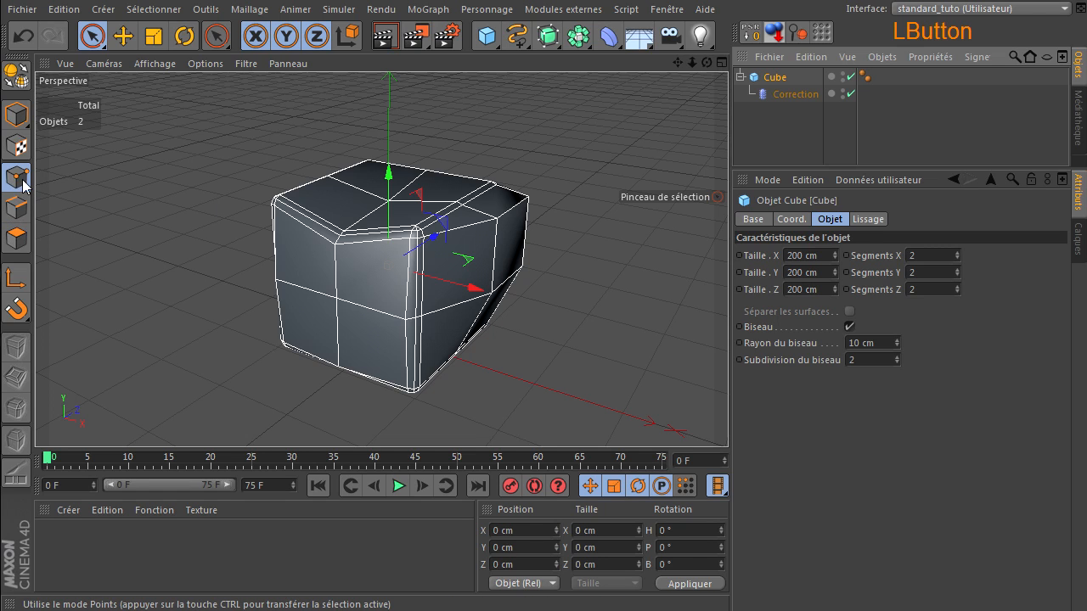
pyautogui.click(17, 238)
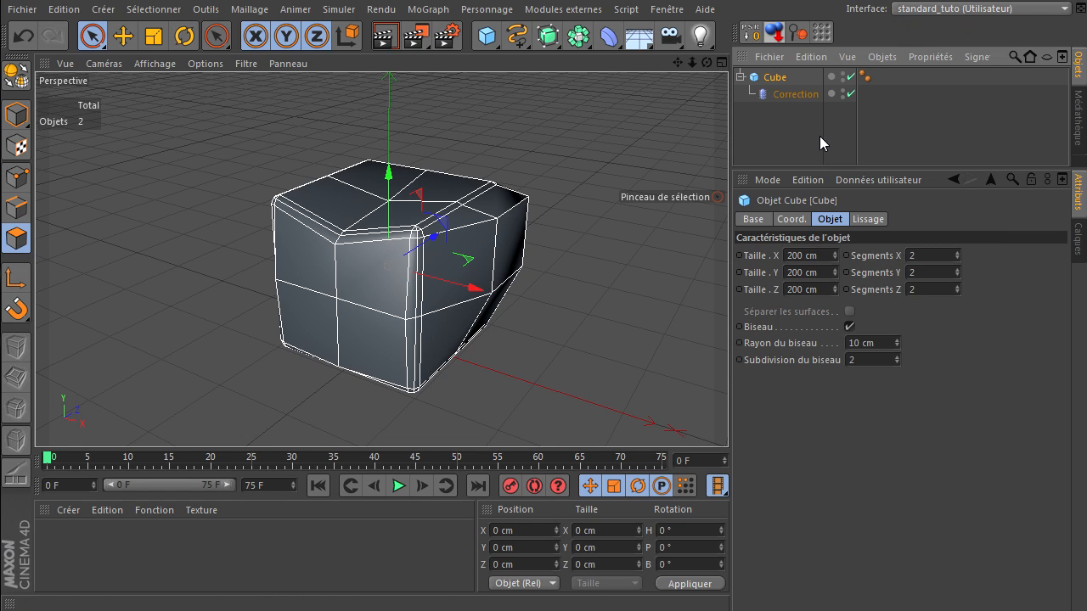
pyautogui.click(796, 94)
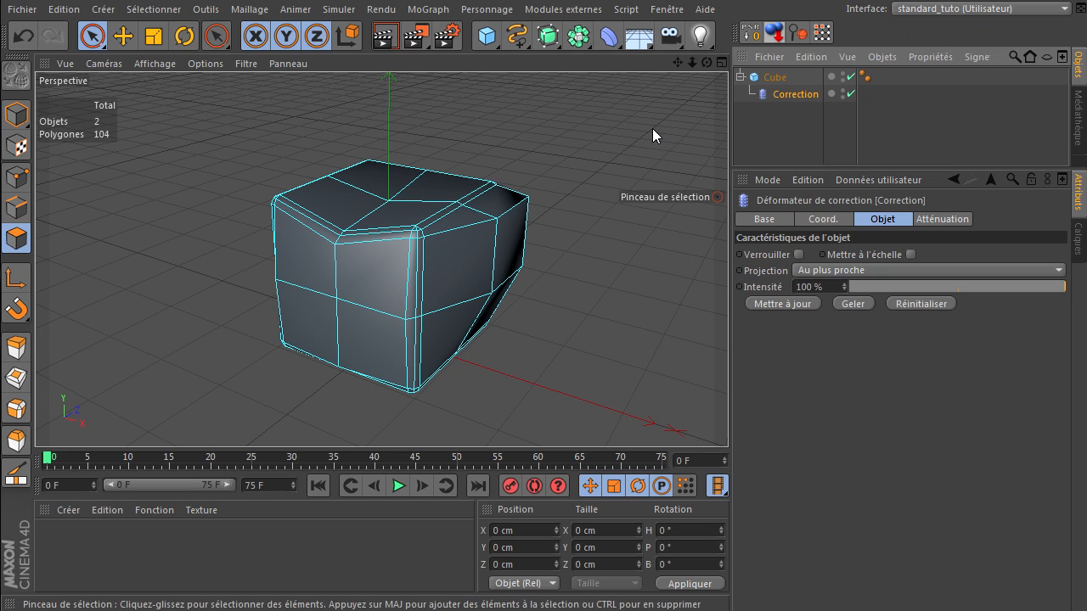
# In model mode, set the parametric Cube's X, Y and Z segments to 3 each.
pyautogui.click(16, 114)
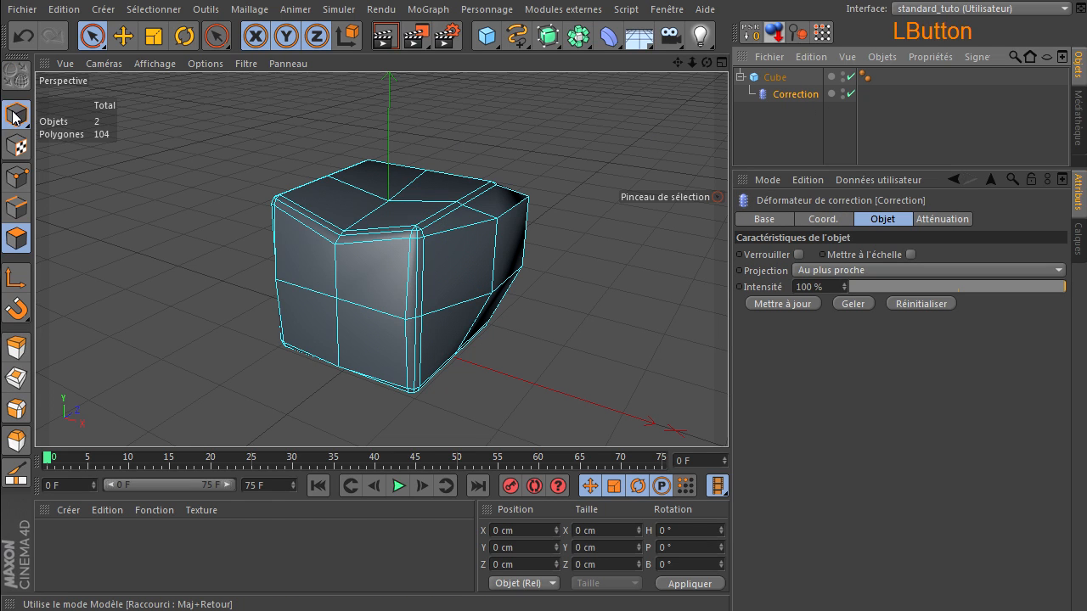
pyautogui.click(776, 78)
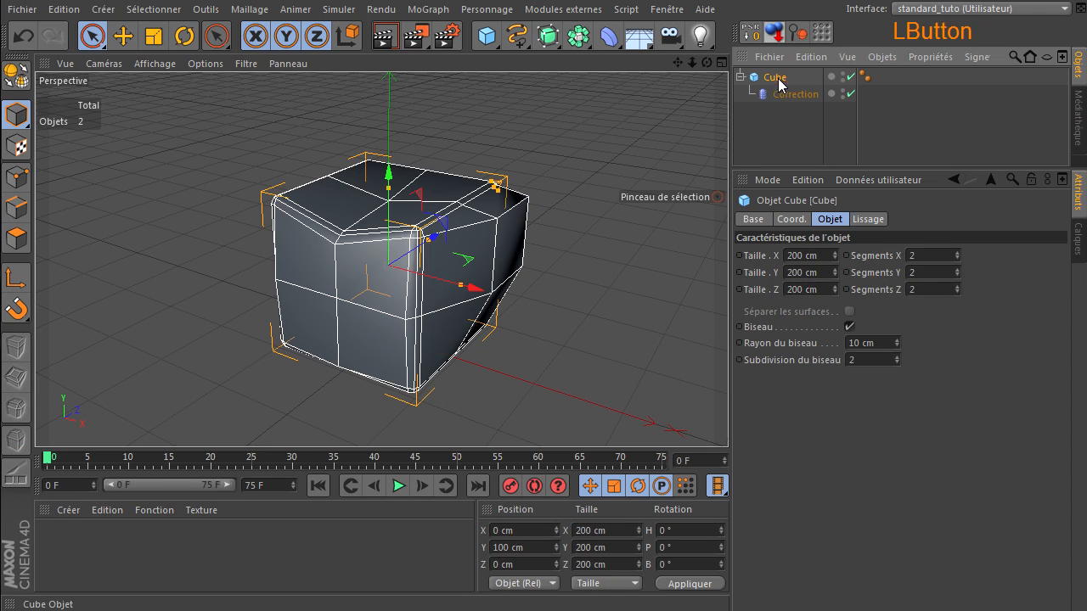
pyautogui.click(960, 252)
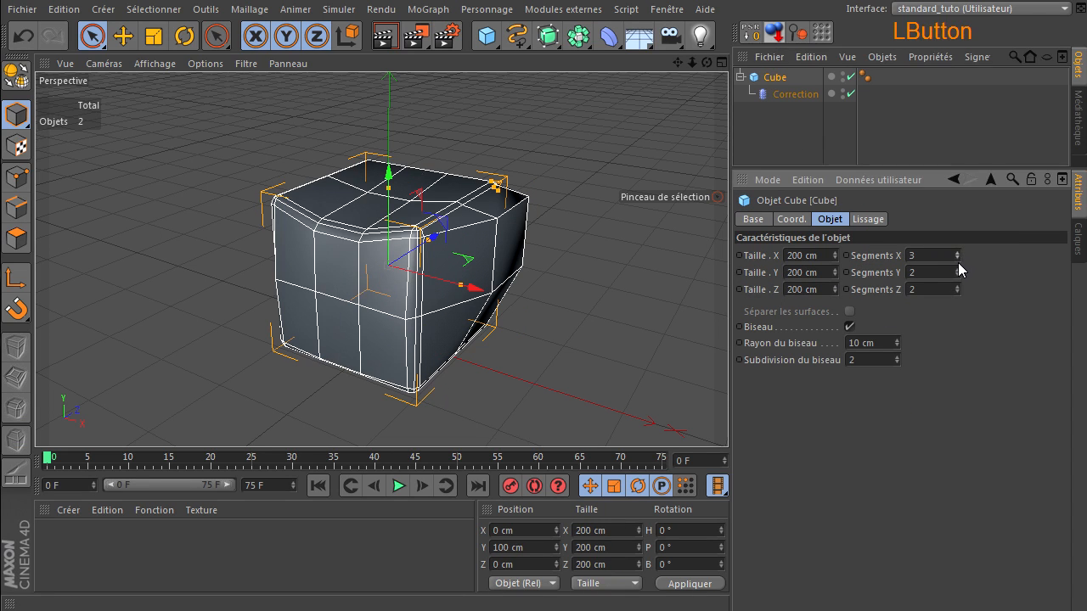
pyautogui.click(957, 269)
pyautogui.click(957, 286)
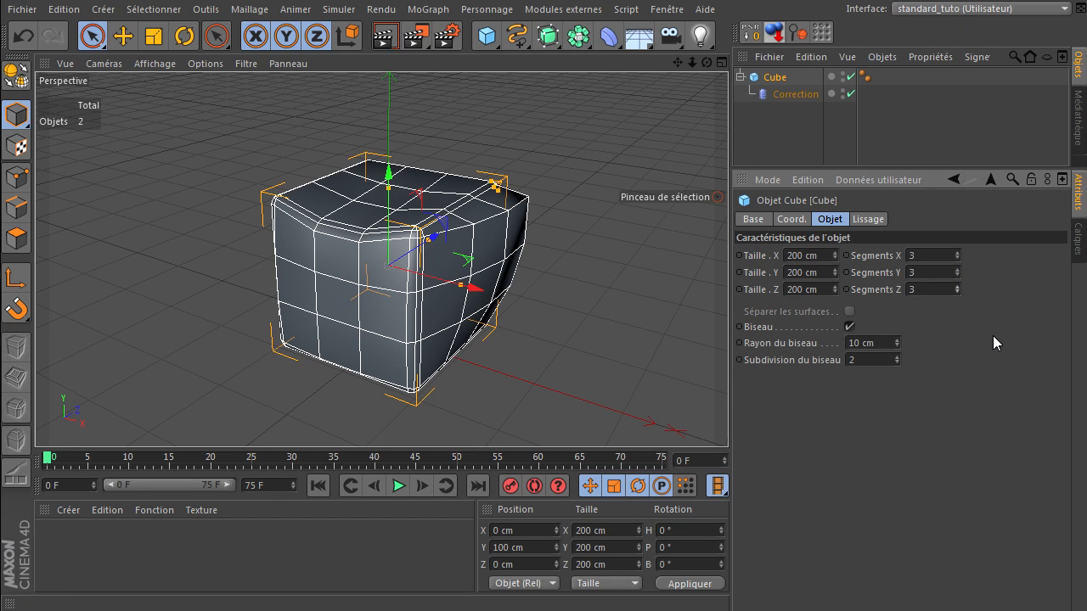
# Set the Cube's bevel radius to 5 cm and its bevel subdivision to 3.
pyautogui.doubleClick(874, 338)
pyautogui.write('5')
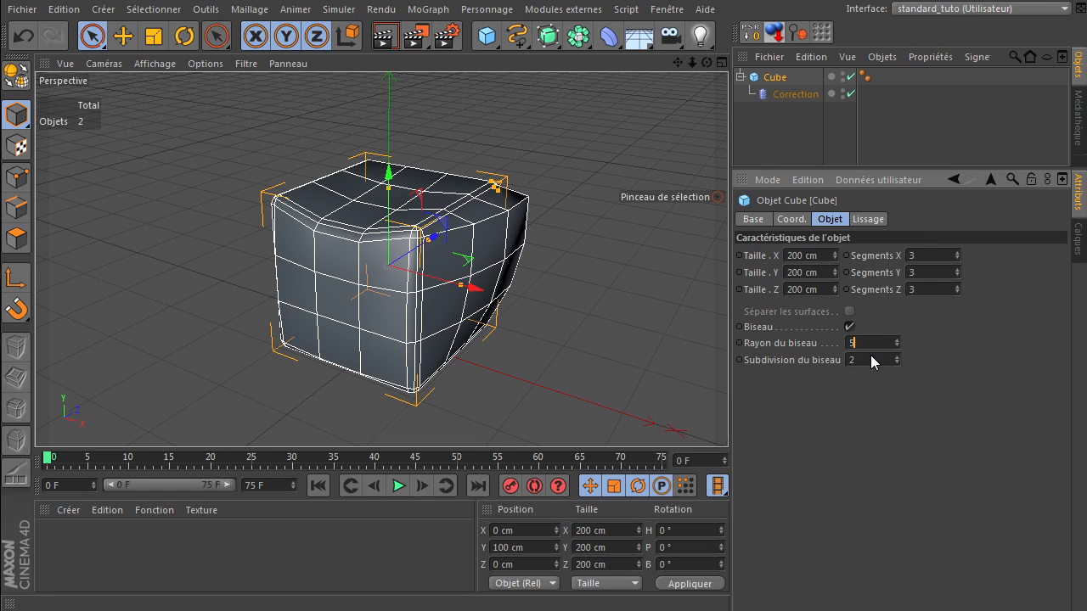
pyautogui.click(822, 364)
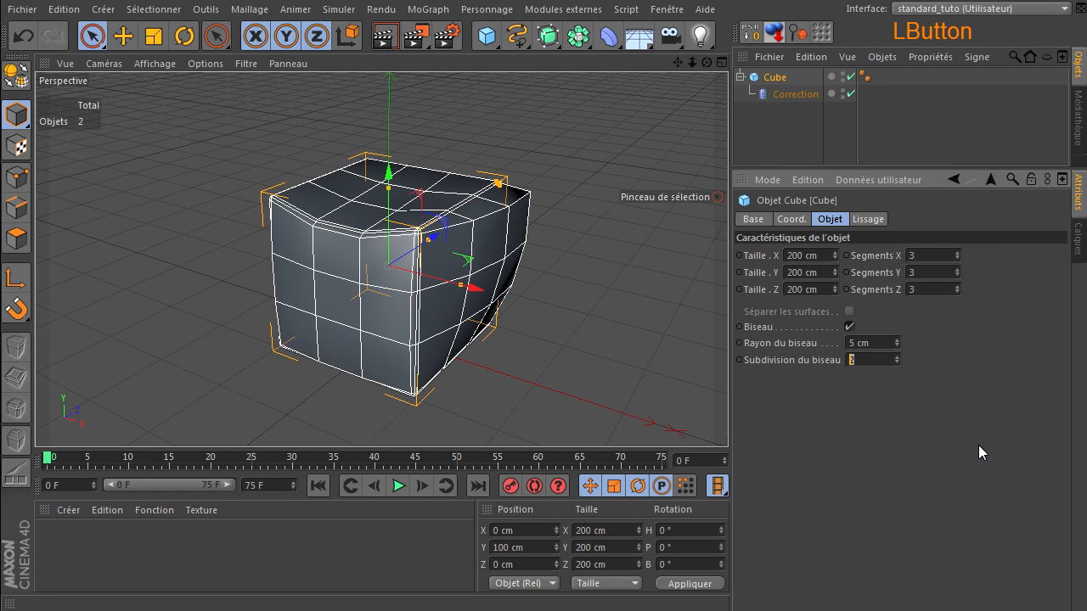
pyautogui.doubleClick(867, 364)
pyautogui.write('3')
pyautogui.click(880, 404)
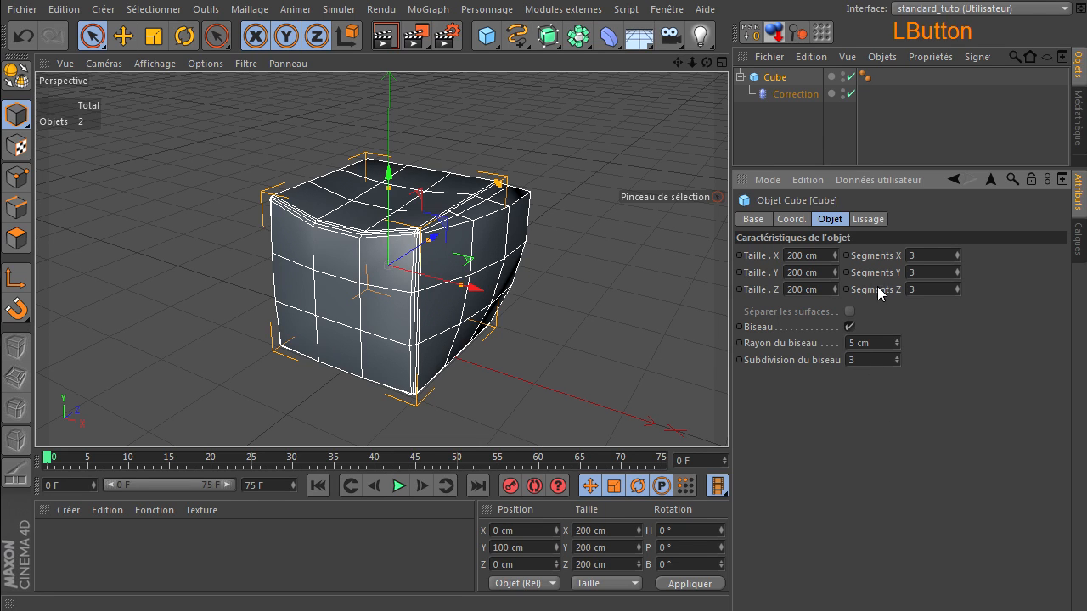
# Update the Correction deformer and, in point mode, raise four points on the top front edge to about Y 202 cm.
pyautogui.click(800, 100)
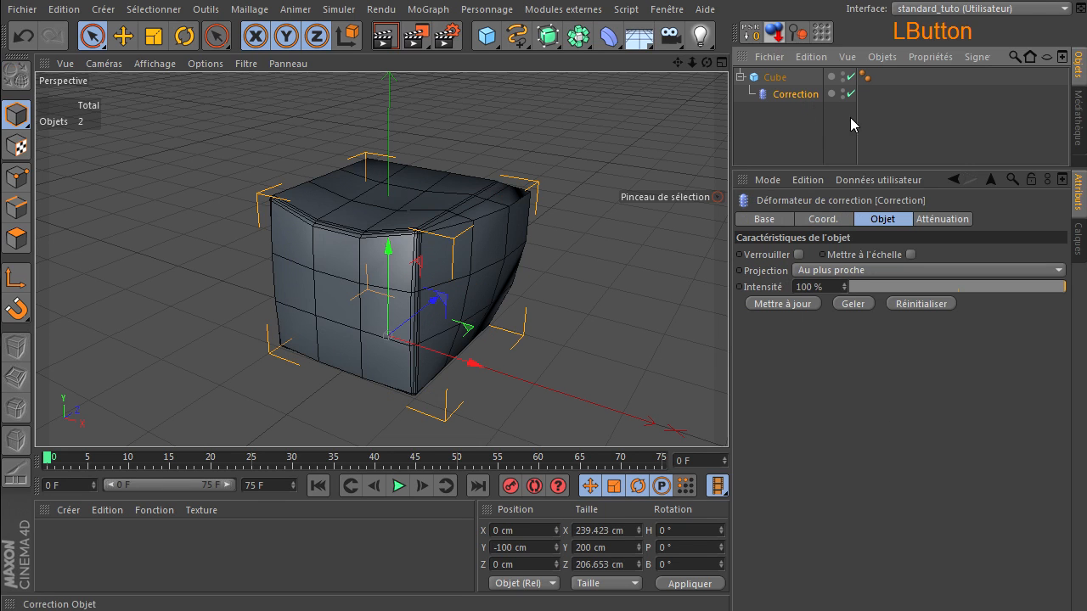
pyautogui.click(780, 306)
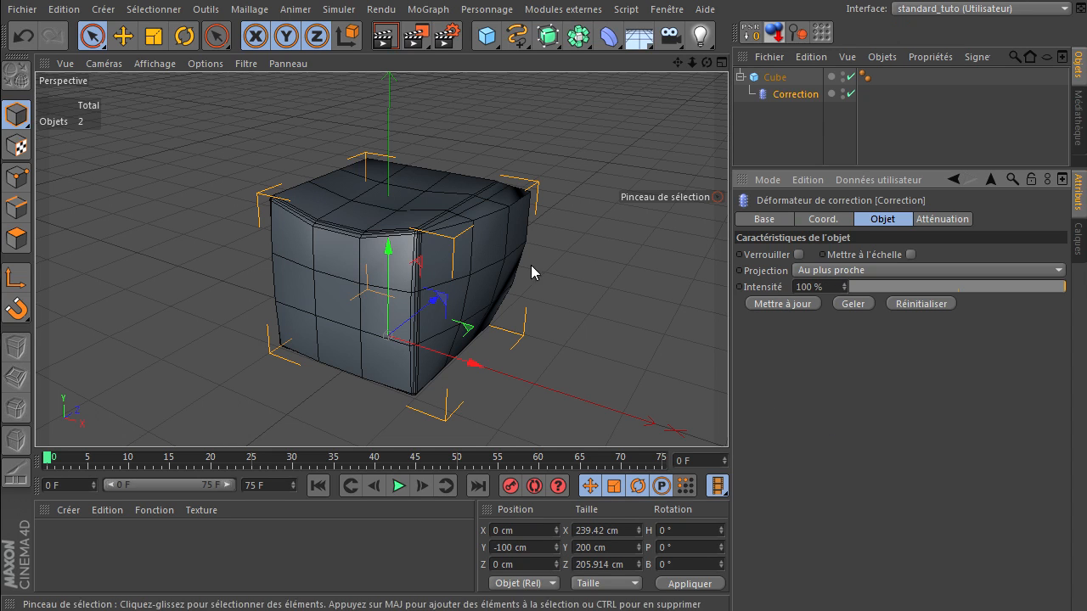
pyautogui.click(17, 180)
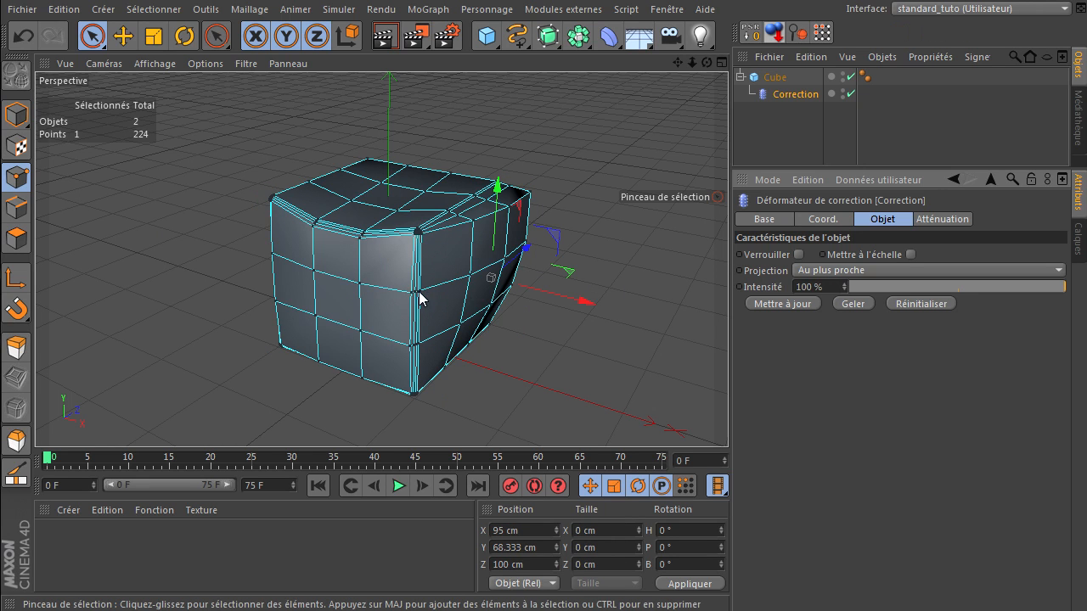
pyautogui.scroll(5, 408, 287)
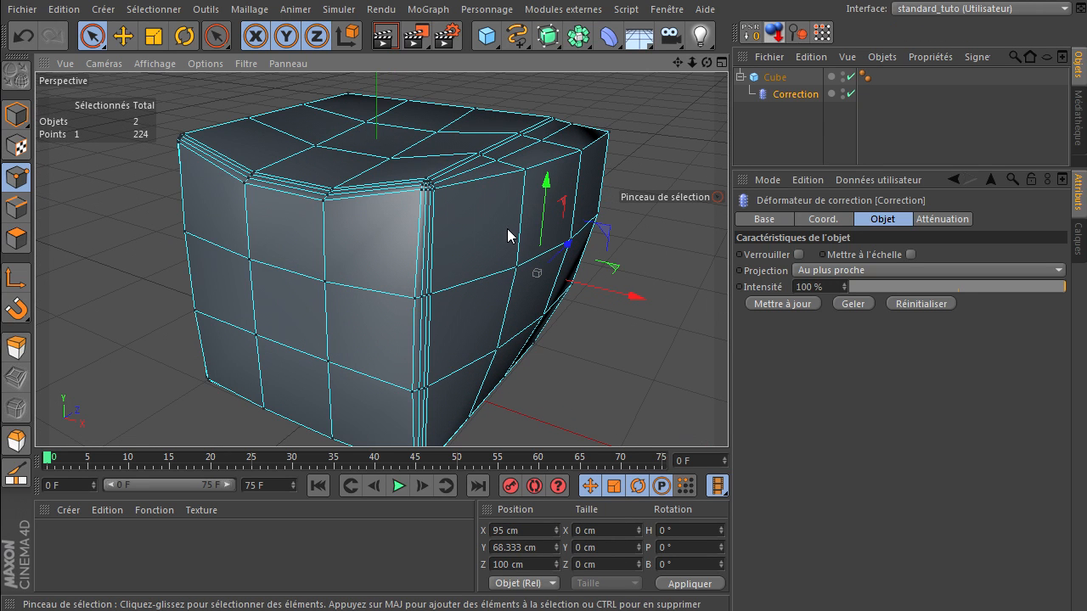
pyautogui.moveTo(347, 181)
pyautogui.mouseDown()
pyautogui.moveTo(322, 195)
pyautogui.moveTo(321, 212)
pyautogui.mouseUp()
pyautogui.moveTo(332, 148); pyautogui.dragTo(357, 104)
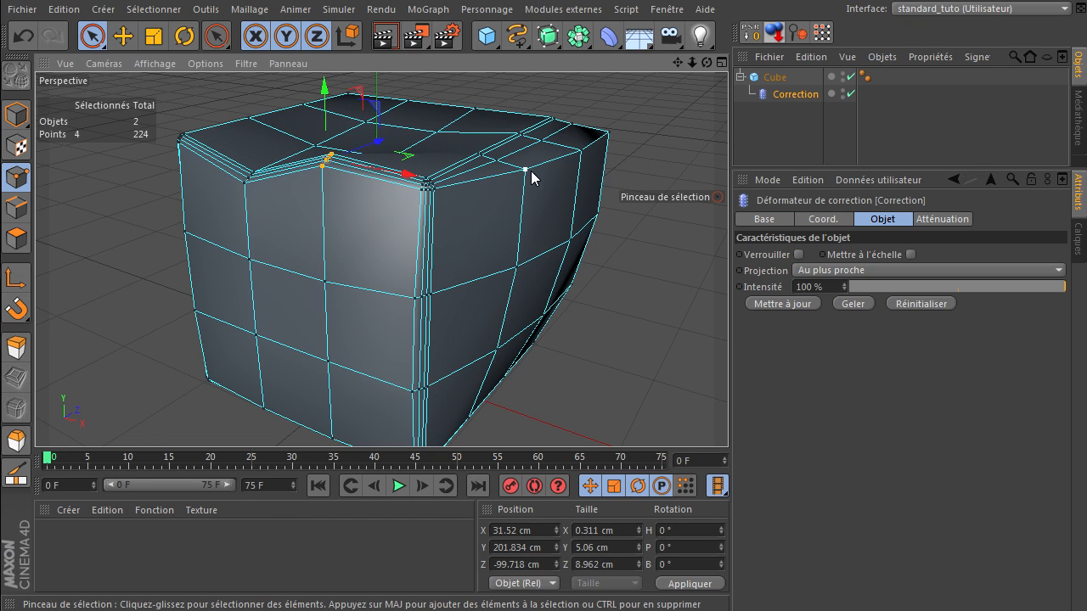
# Reposition three points along the upper edge of the pulled-out side, centring them at about X 122, Y 195, Z 31 cm.
pyautogui.moveTo(633, 125)
pyautogui.mouseDown()
pyautogui.moveTo(618, 121)
pyautogui.moveTo(522, 178)
pyautogui.mouseUp()
pyautogui.moveTo(592, 149); pyautogui.dragTo(603, 164)
pyautogui.moveTo(710, 64); pyautogui.dragTo(470, 235)
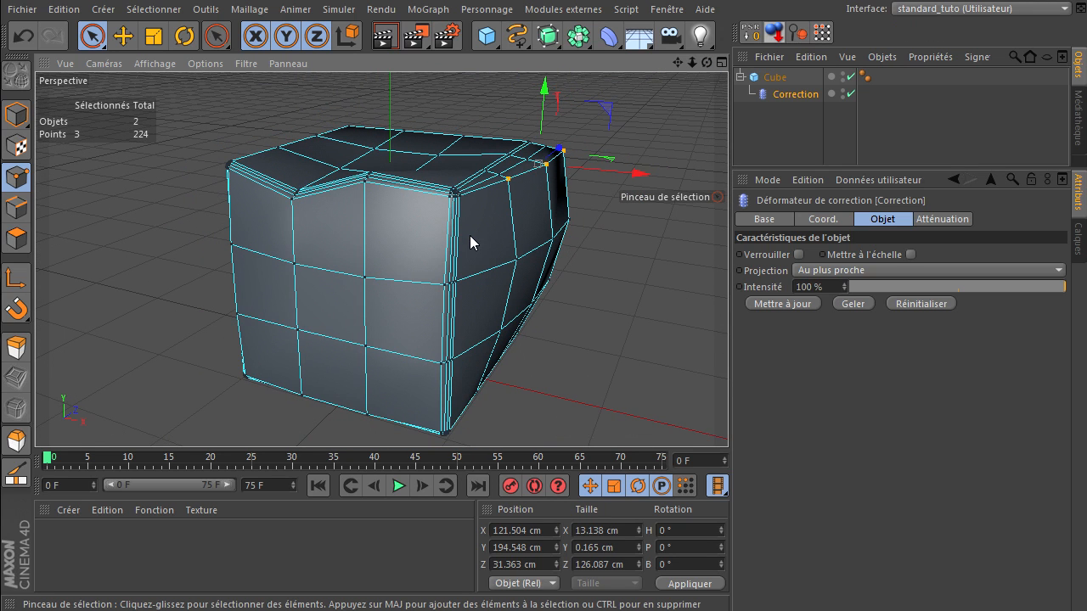
# Review the Cube's object settings, and clear the point selection on its Correction deformer.
pyautogui.click(772, 76)
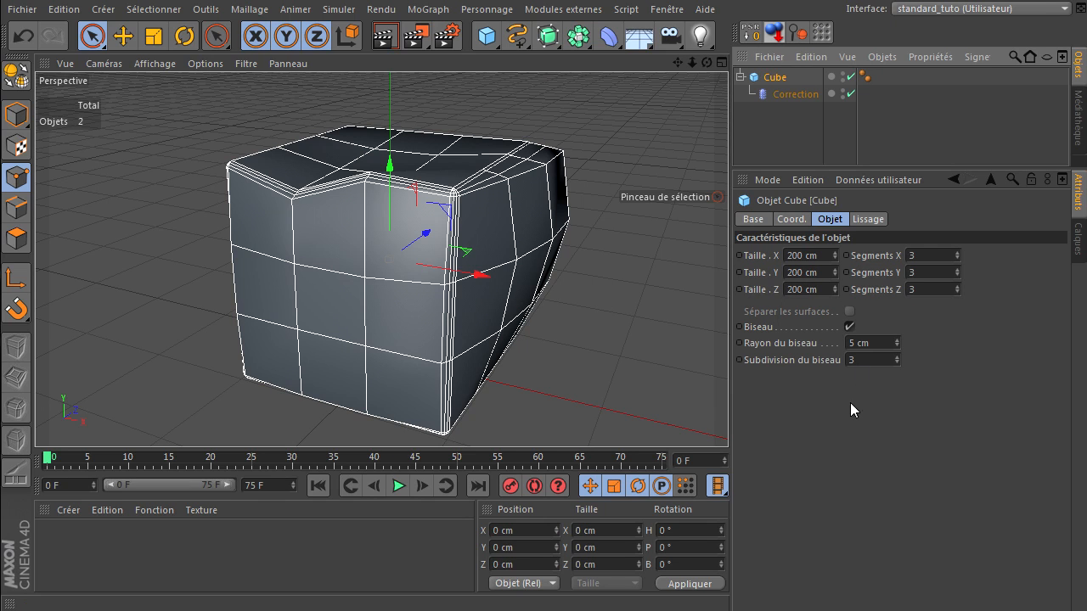
pyautogui.click(777, 92)
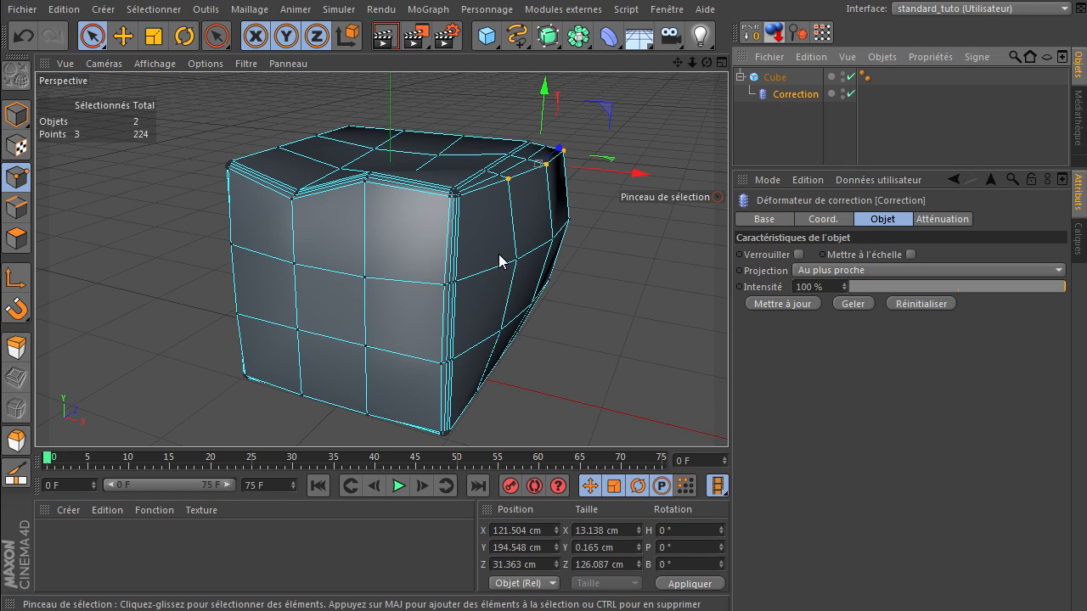
pyautogui.click(166, 303)
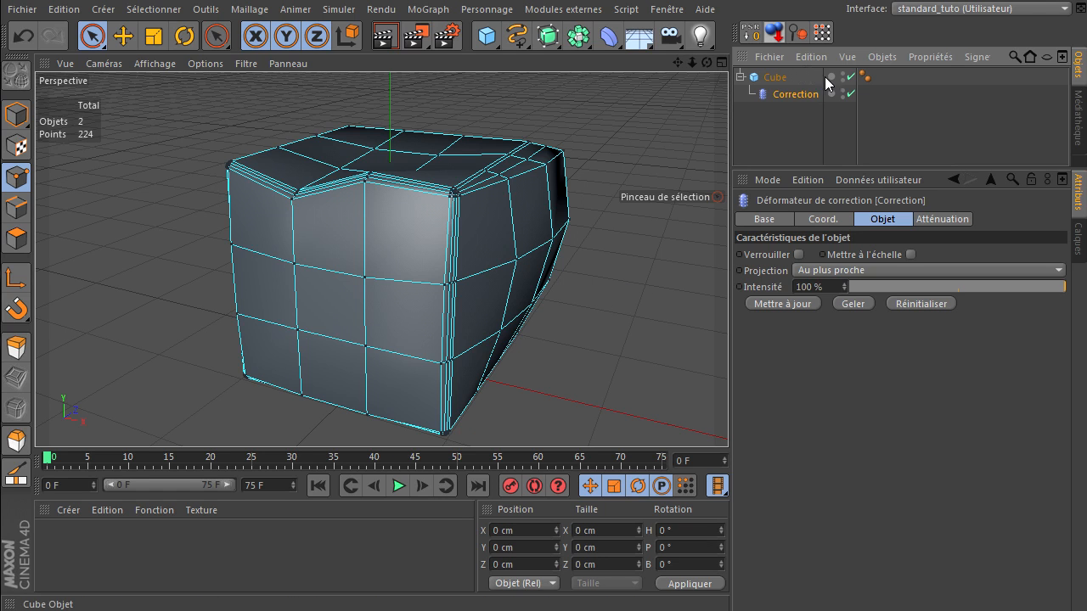
# Compare renders of the cube with the Correction deformer's intensity at 0 % and at 100 %.
pyautogui.moveTo(1062, 294); pyautogui.dragTo(730, 264)
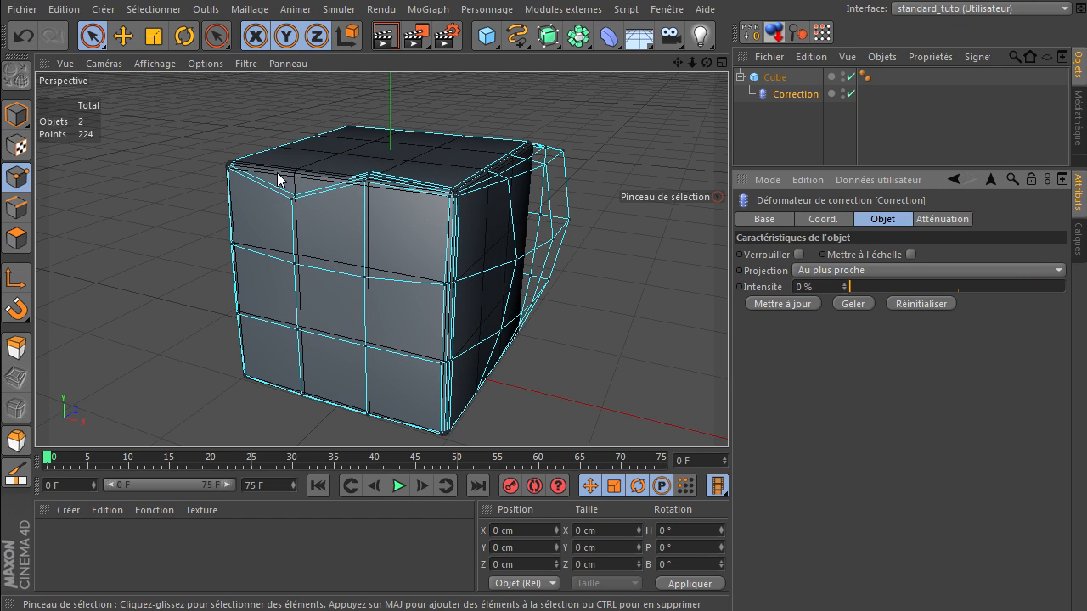
pyautogui.click(389, 36)
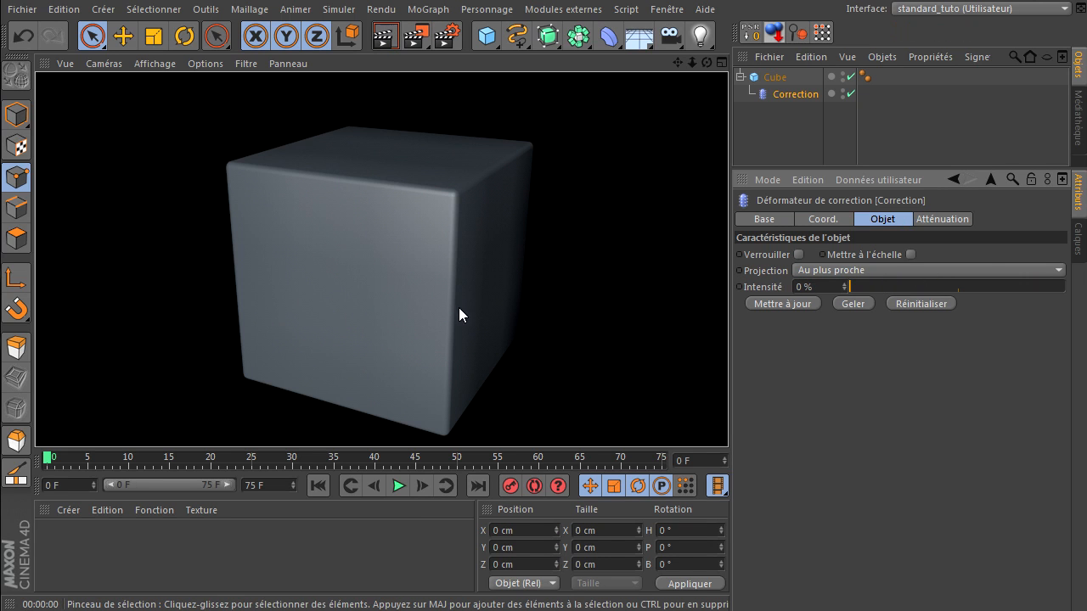
pyautogui.moveTo(857, 287); pyautogui.dragTo(1067, 291)
pyautogui.click(387, 36)
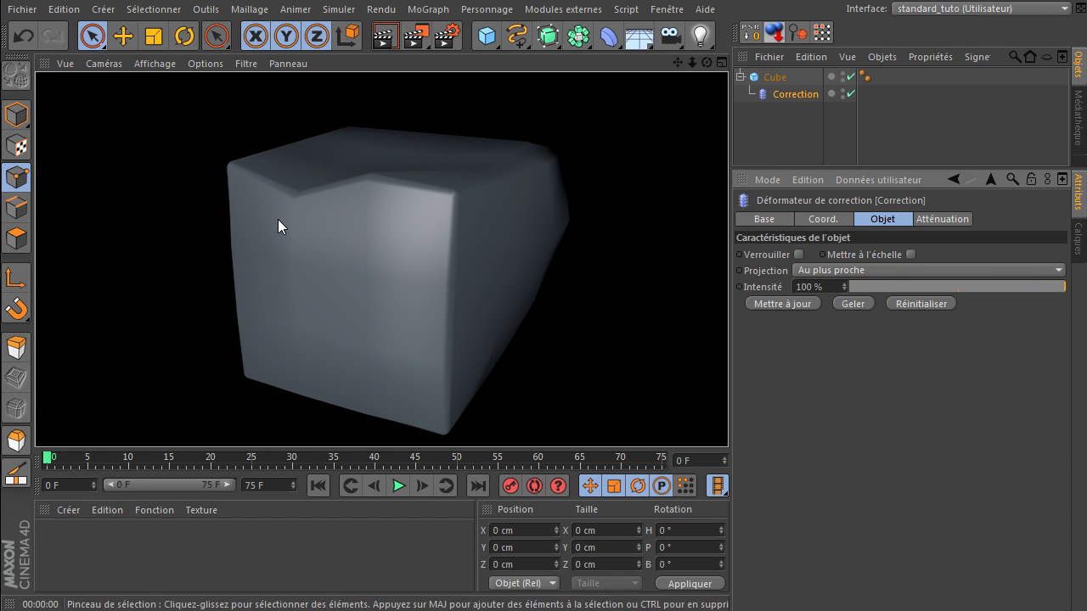
# Set the Correction deformer's falloff shape to Linéaire.
pyautogui.click(964, 219)
pyautogui.moveTo(706, 61); pyautogui.dragTo(724, 419)
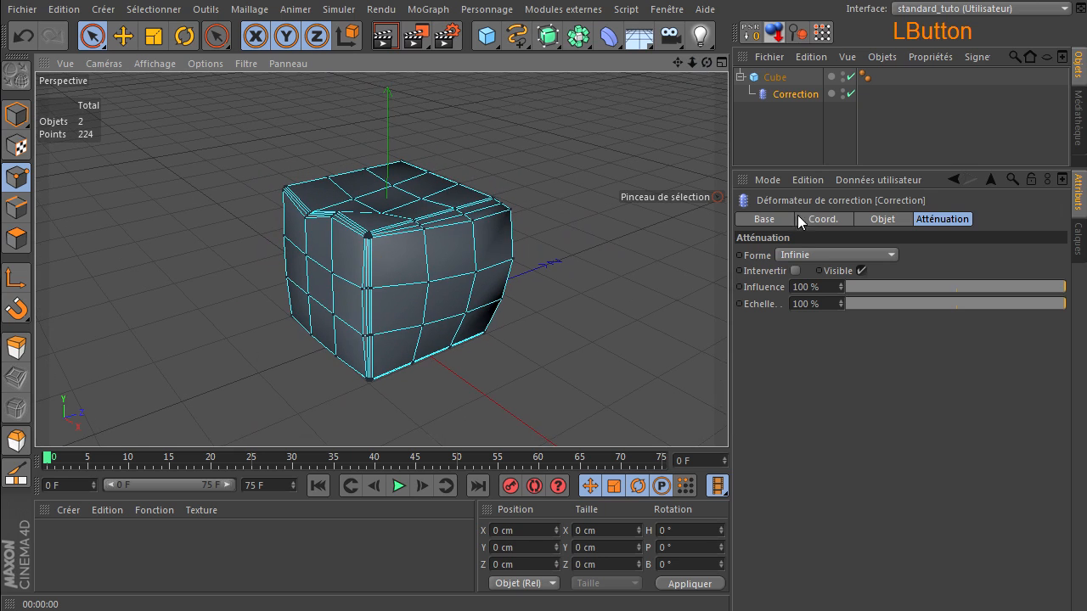
pyautogui.click(823, 257)
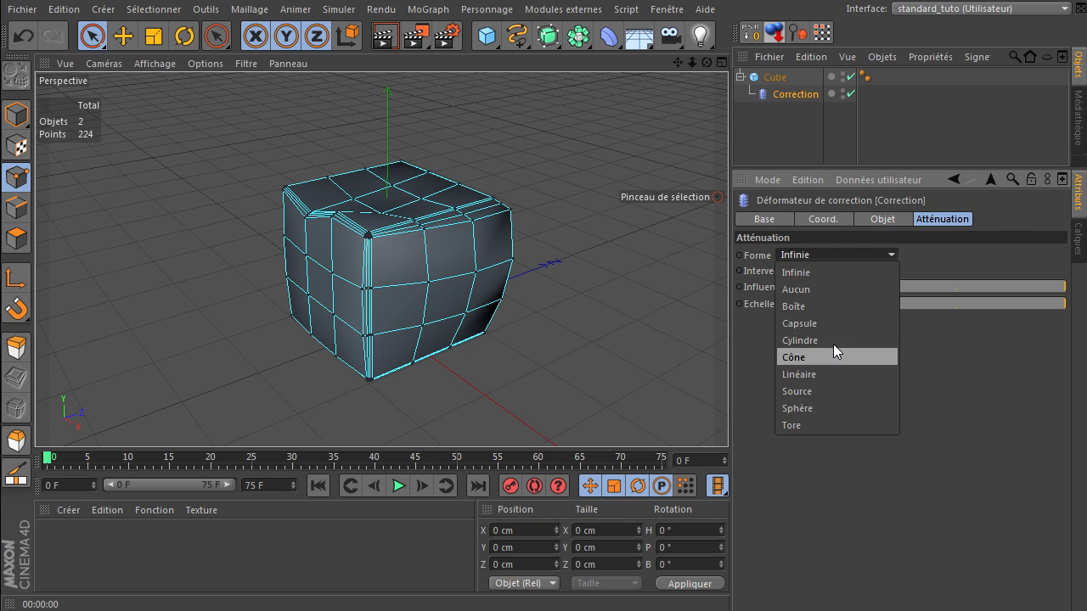
pyautogui.click(830, 374)
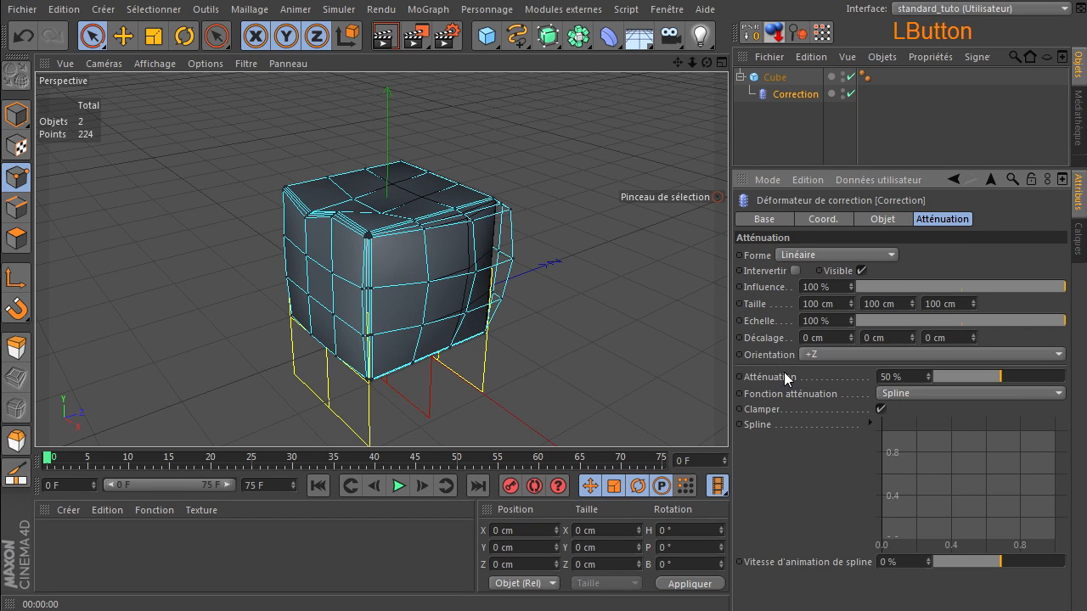
# In model mode, move the Correction deformer's linear falloff along the Z axis to about -188 cm.
pyautogui.click(15, 119)
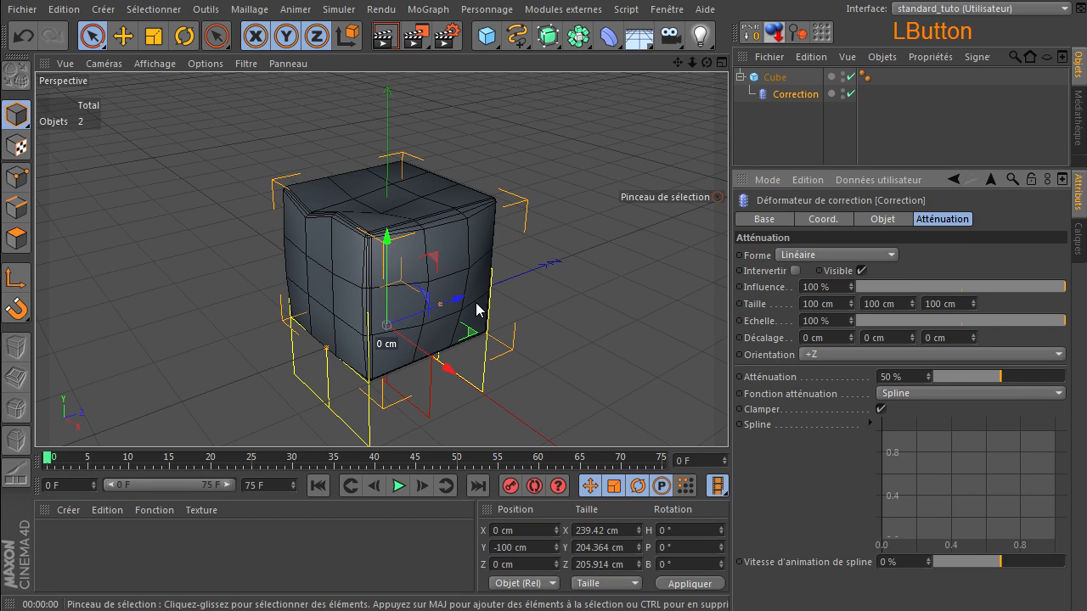
pyautogui.moveTo(451, 311); pyautogui.dragTo(201, 321)
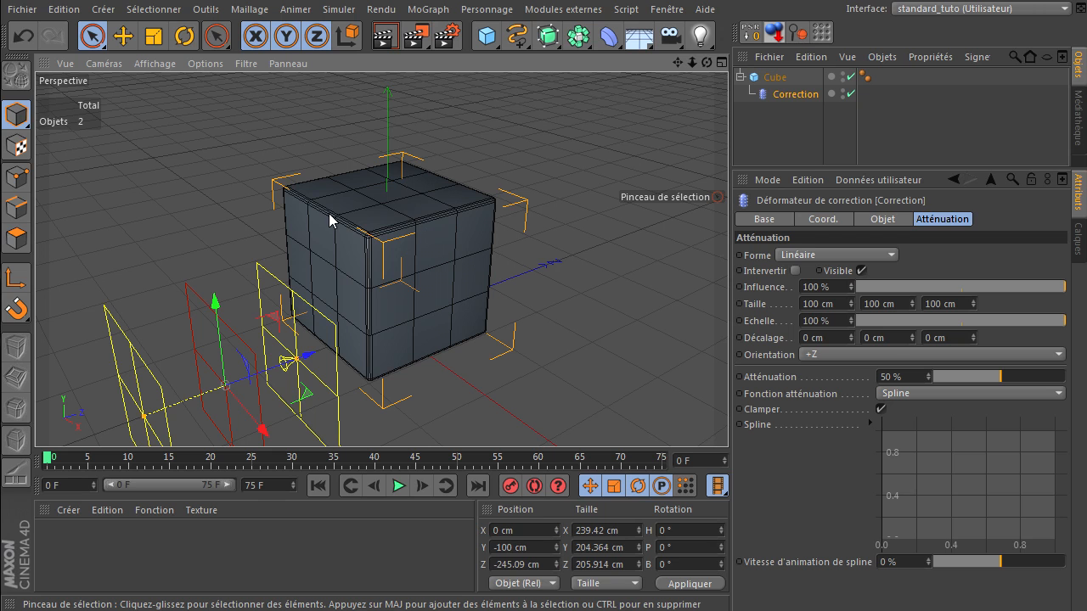
pyautogui.moveTo(298, 359); pyautogui.dragTo(314, 208)
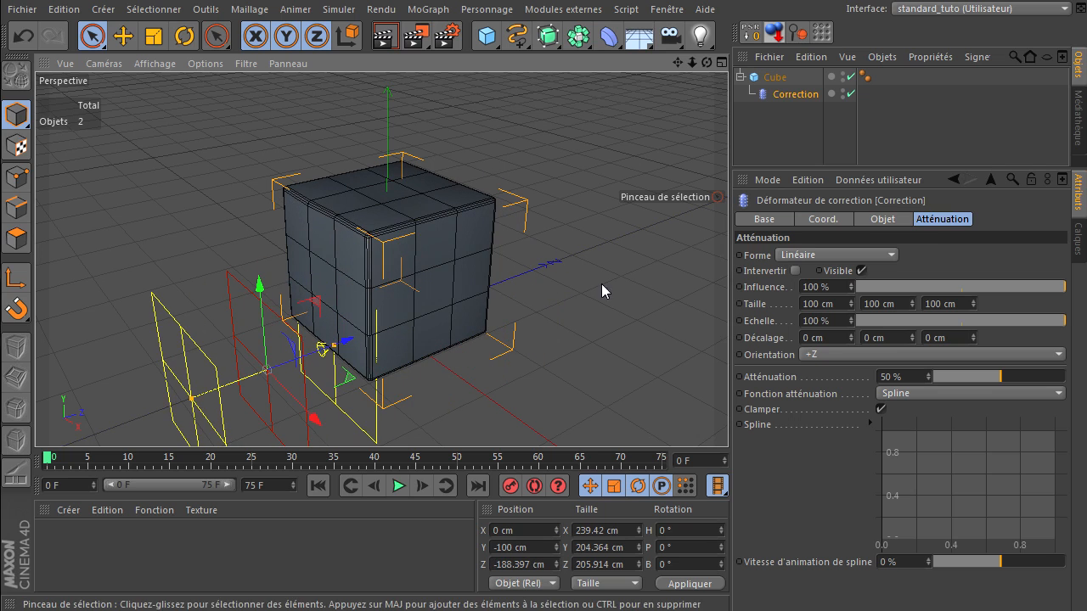
# Change the falloff shape to Sphère and stretch it to about 175 × 150 × 130 cm.
pyautogui.click(790, 257)
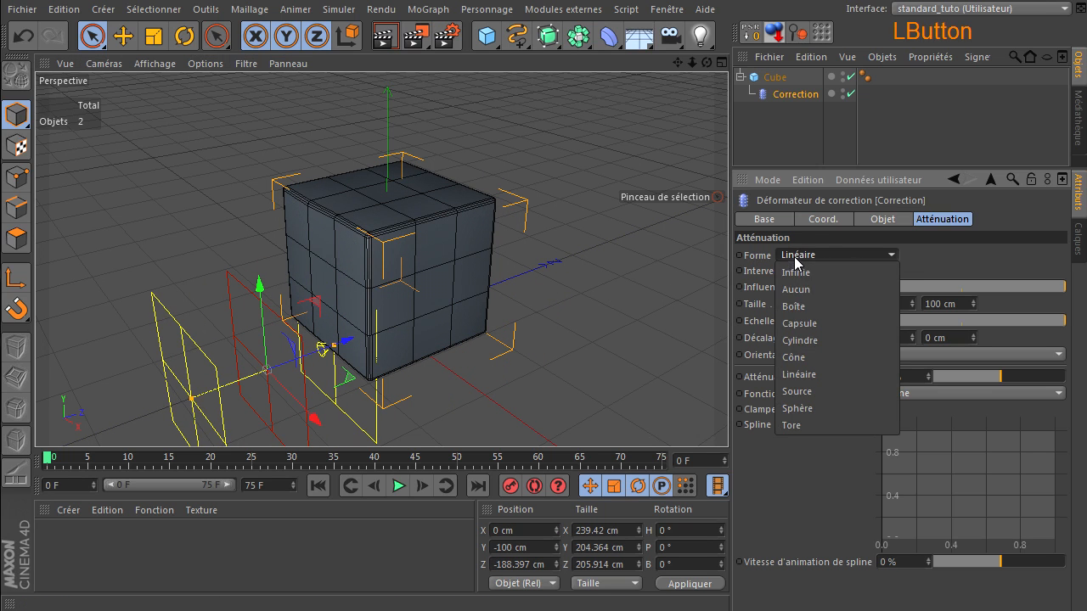
pyautogui.click(798, 408)
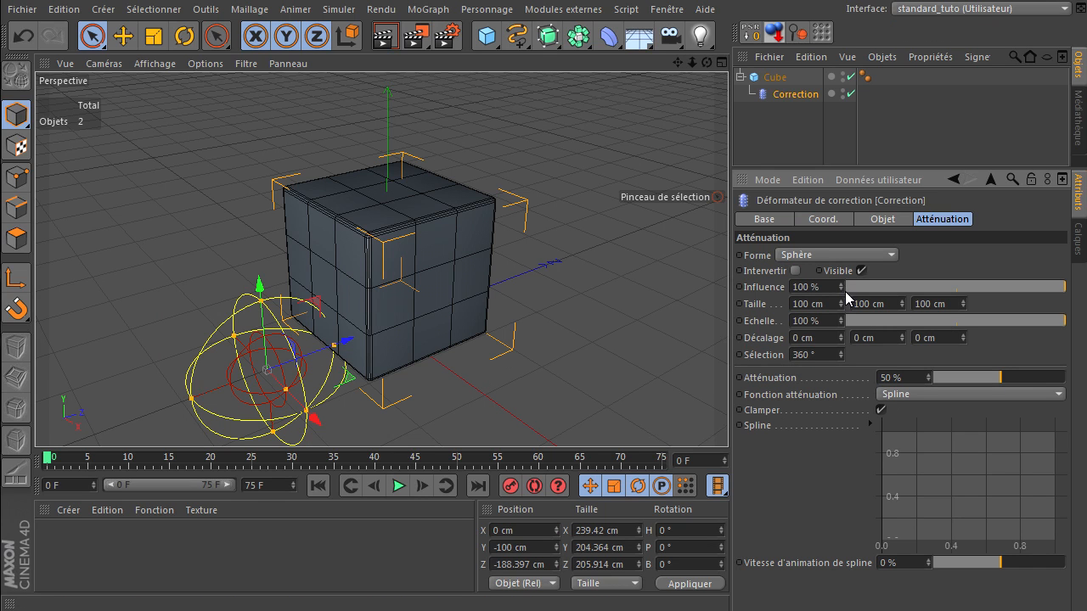
pyautogui.moveTo(335, 350); pyautogui.dragTo(363, 431)
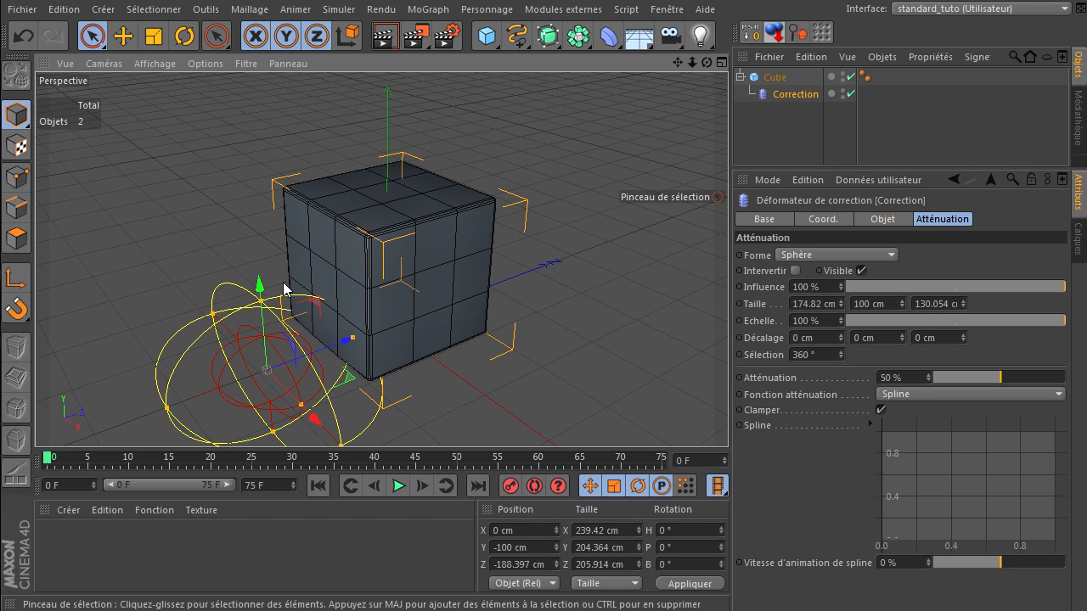
pyautogui.moveTo(259, 302); pyautogui.dragTo(257, 265)
# Move the Correction deformer's spherical falloff through the cube to about X 162, Y 34, Z -134 cm.
pyautogui.moveTo(315, 418); pyautogui.dragTo(341, 439)
pyautogui.click(336, 302)
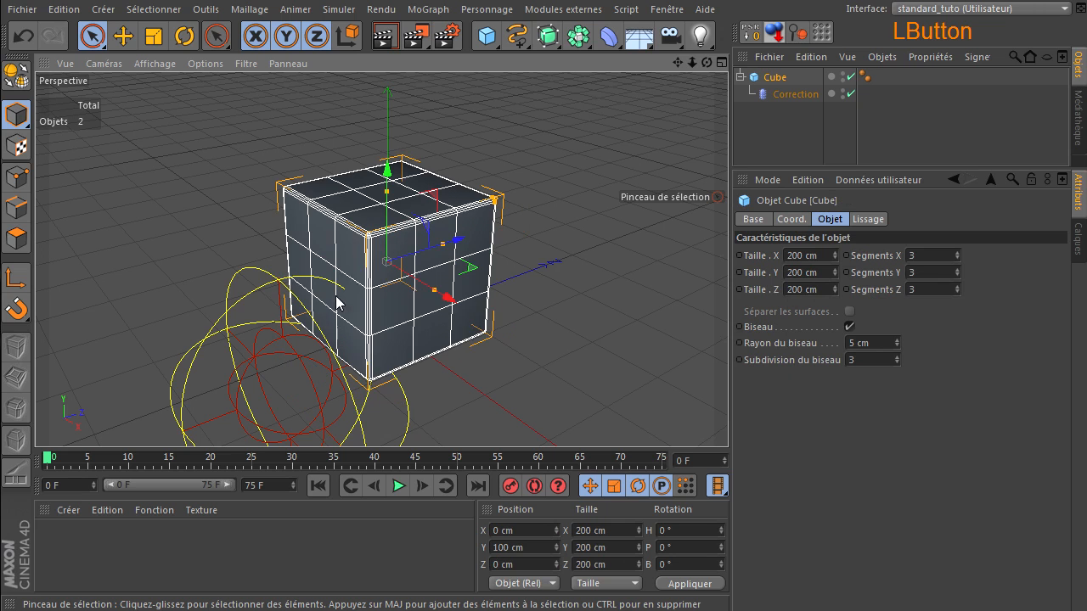
pyautogui.click(782, 94)
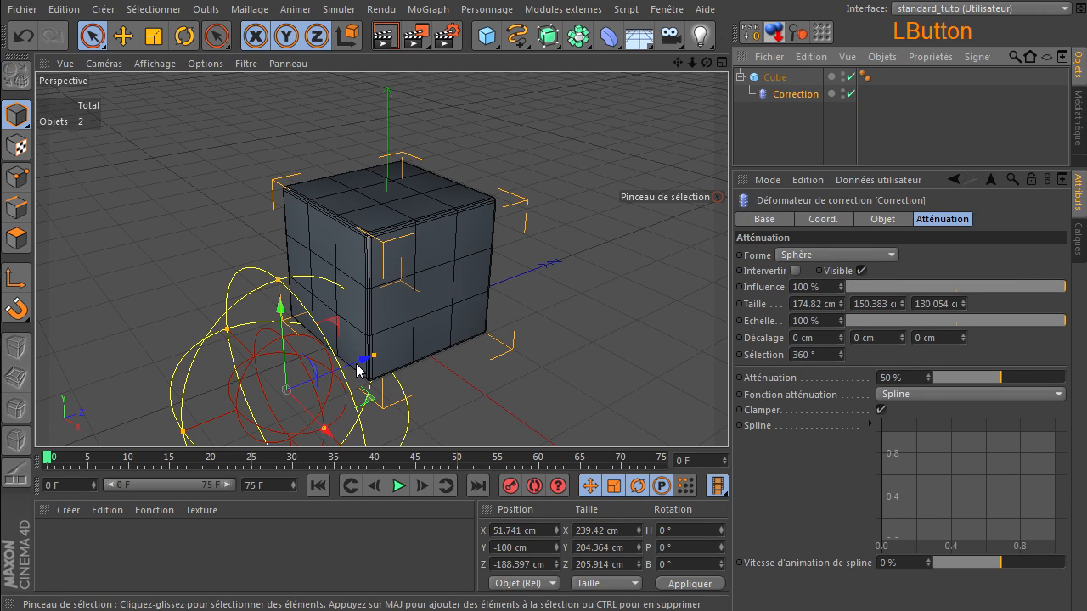
pyautogui.moveTo(336, 330); pyautogui.dragTo(365, 170)
pyautogui.moveTo(357, 260); pyautogui.dragTo(442, 276)
pyautogui.moveTo(412, 204); pyautogui.dragTo(433, 258)
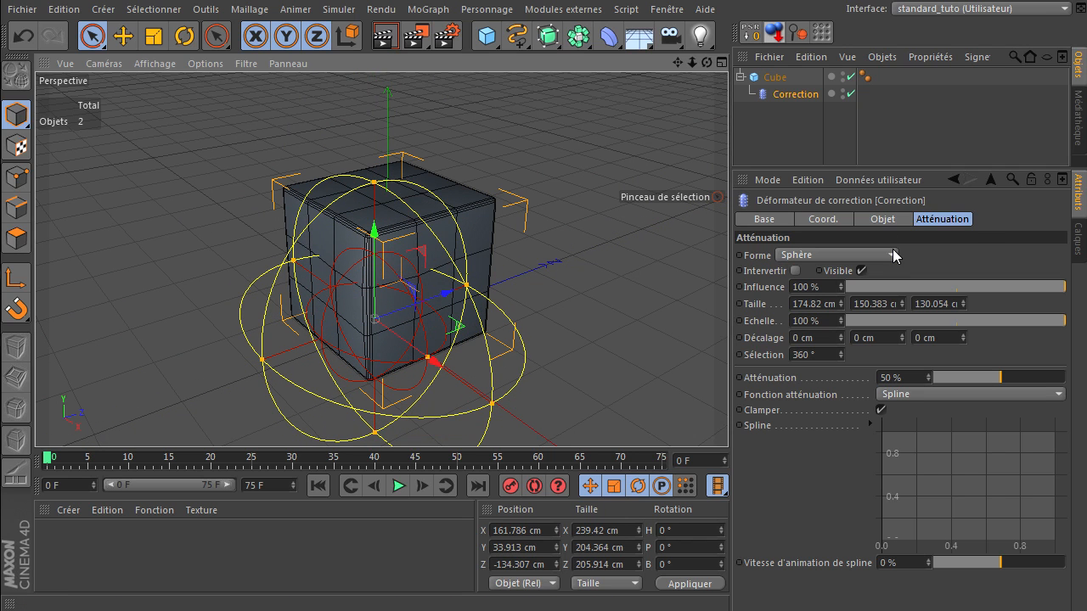
# Set the Correction deformer's falloff shape to Infinie and test its influence, leaving it at 100 %.
pyautogui.click(877, 257)
pyautogui.click(871, 275)
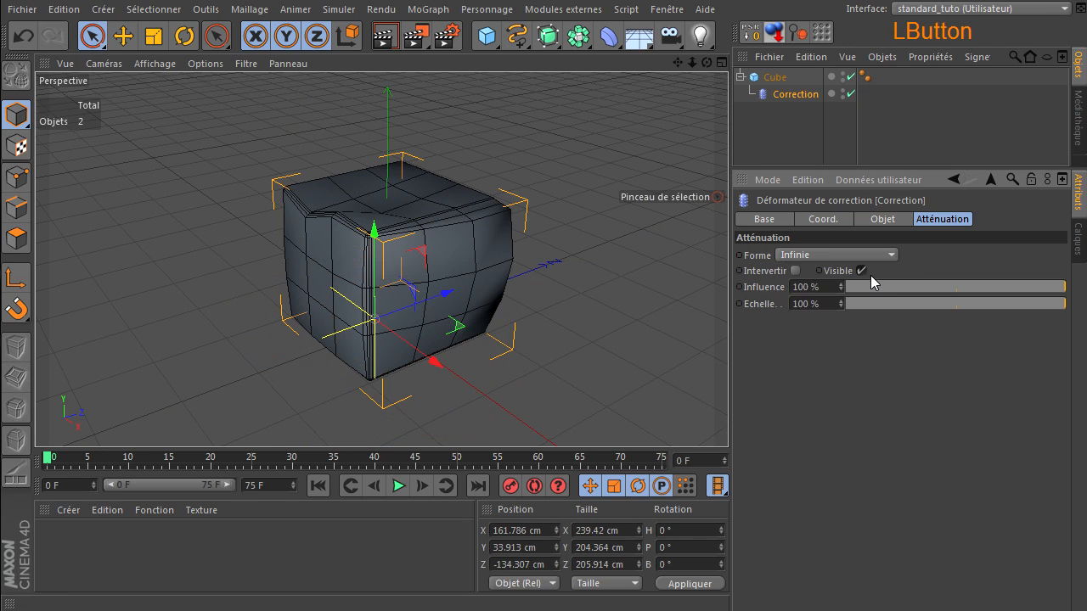
pyautogui.moveTo(1038, 291); pyautogui.dragTo(1065, 287)
# Compare the deformer's falloff influence with its object intensity by varying each and returning both to 100 %.
pyautogui.click(898, 221)
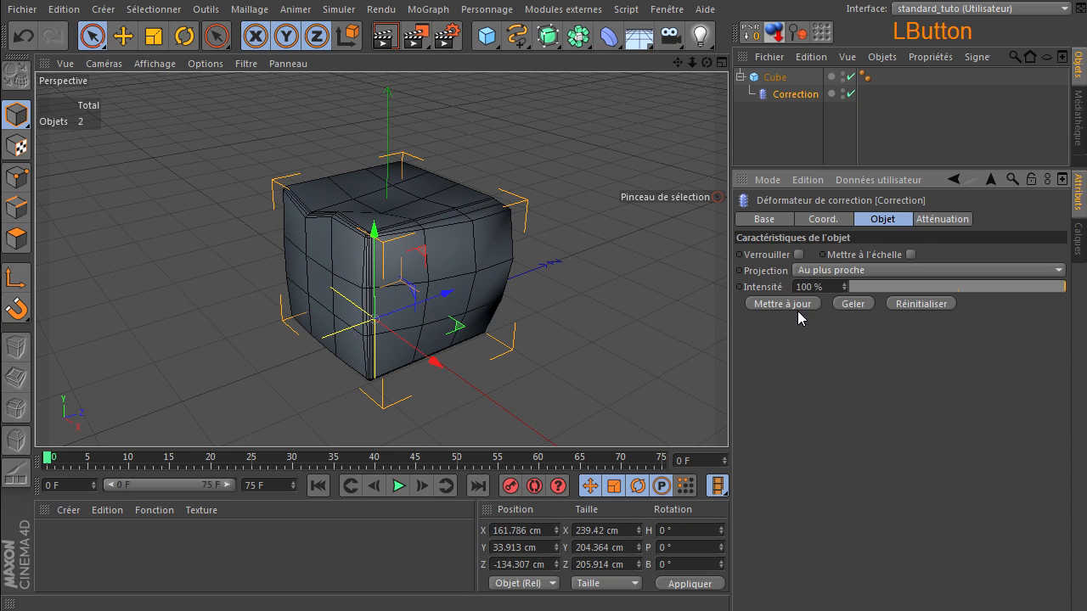
pyautogui.click(949, 222)
pyautogui.moveTo(964, 286); pyautogui.dragTo(1084, 289)
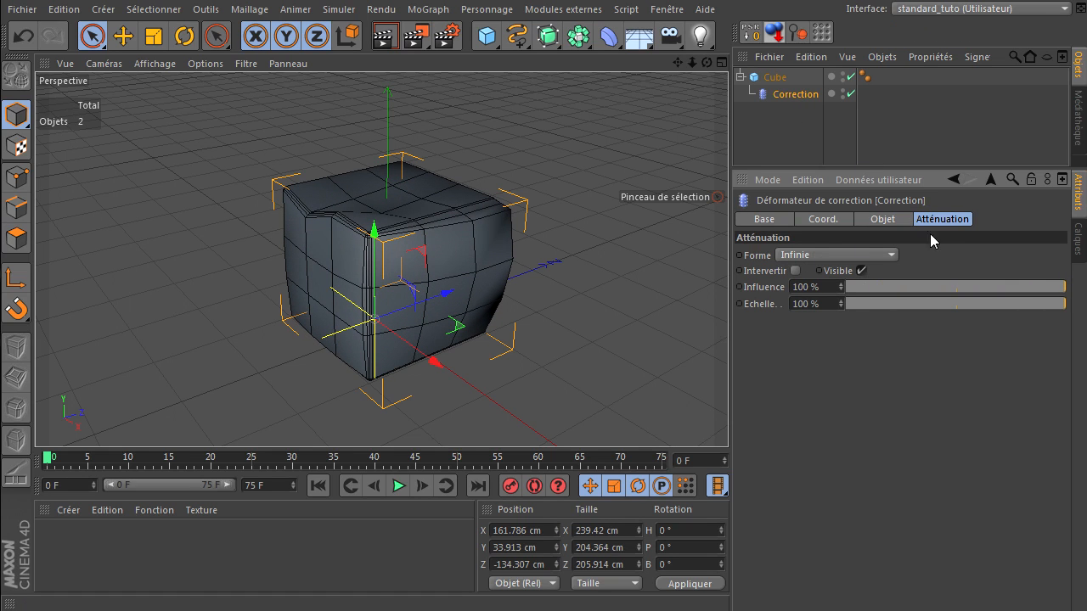
pyautogui.click(884, 220)
pyautogui.moveTo(998, 283); pyautogui.dragTo(1081, 311)
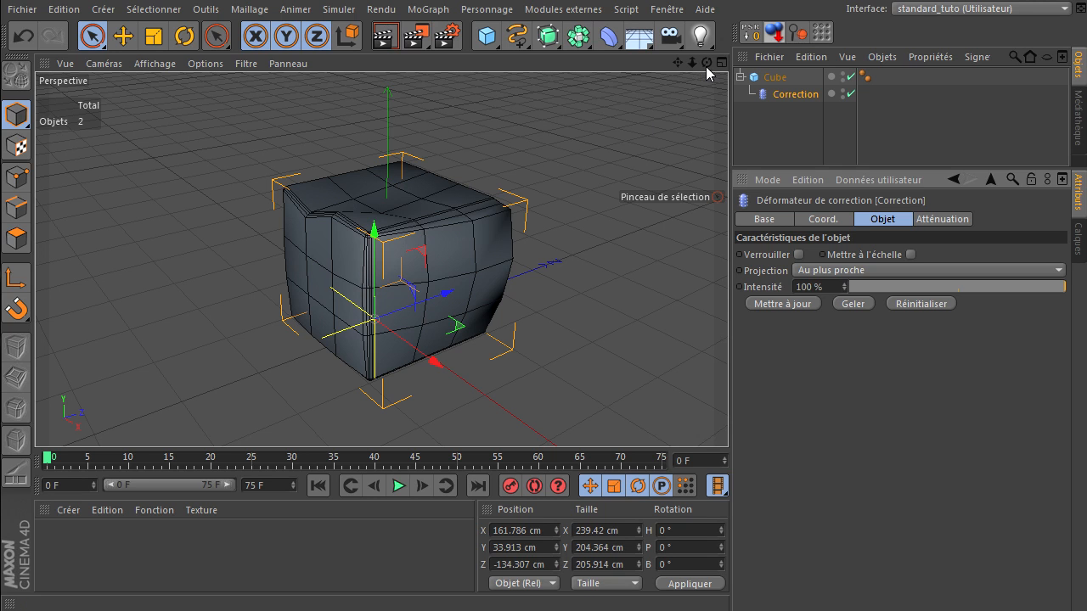
# Review the Cube's segment settings and delete the Cube together with its Correction deformer.
pyautogui.moveTo(707, 64); pyautogui.dragTo(577, 205)
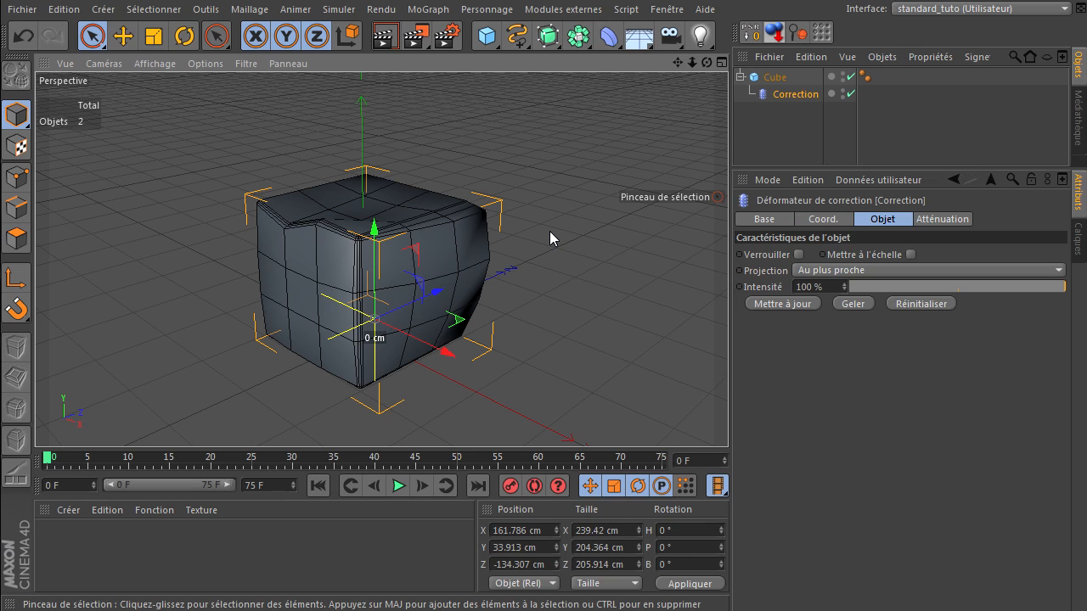
pyautogui.click(788, 77)
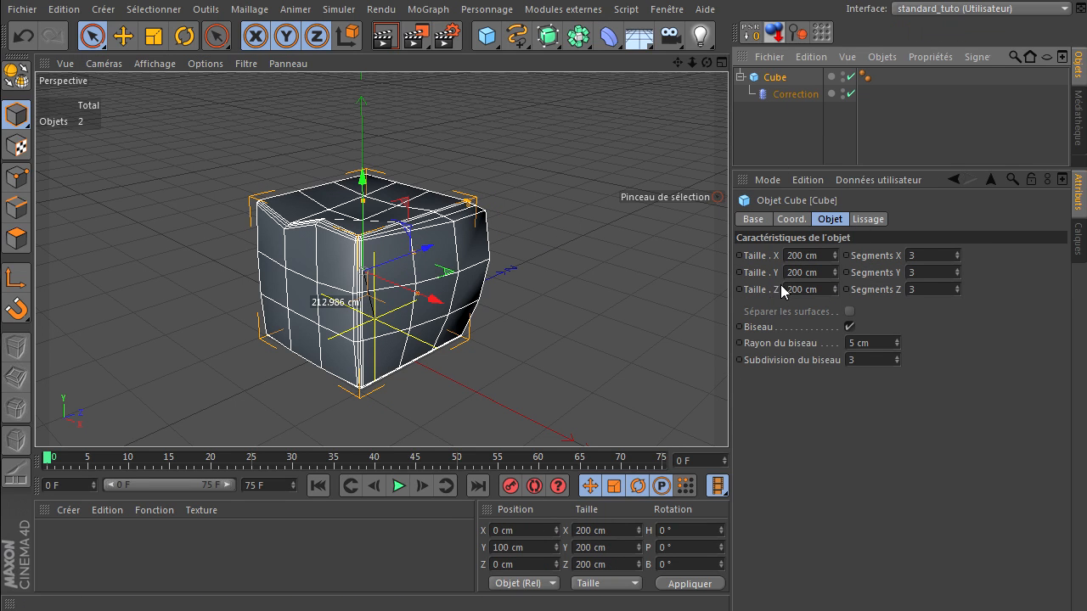
pyautogui.click(937, 256)
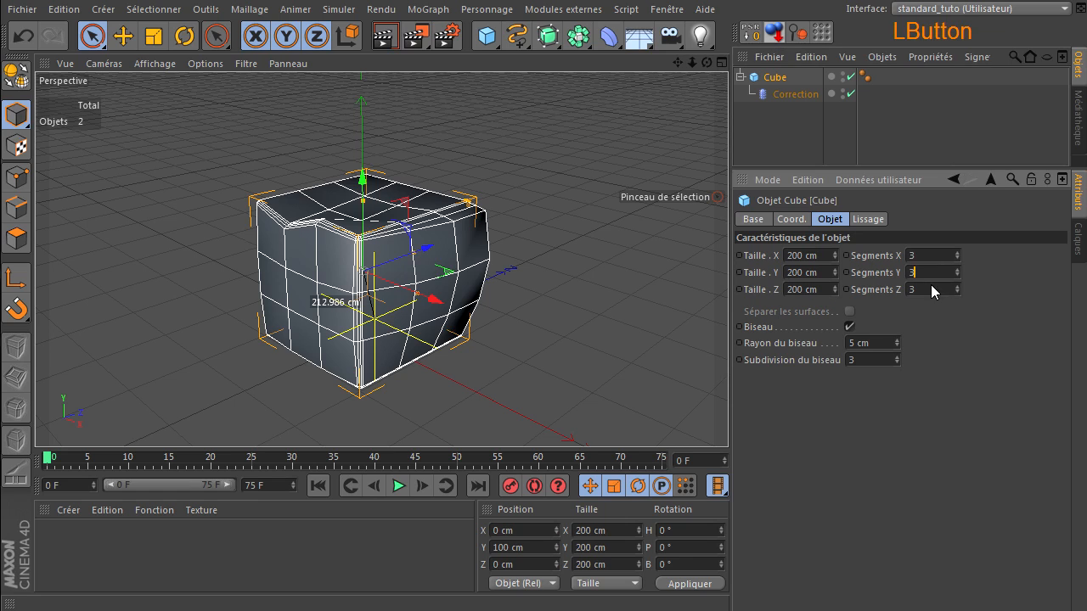
pyautogui.click(785, 78)
pyautogui.press('Delete')
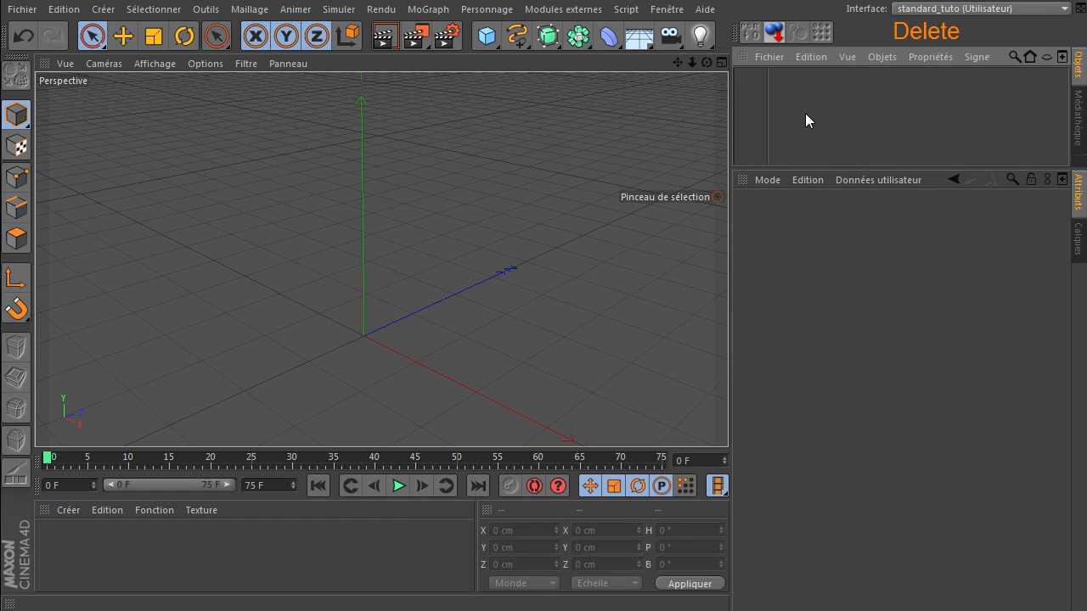
# Add a Sphère primitive, review its type and radius settings, and delete it.
pyautogui.click(490, 38)
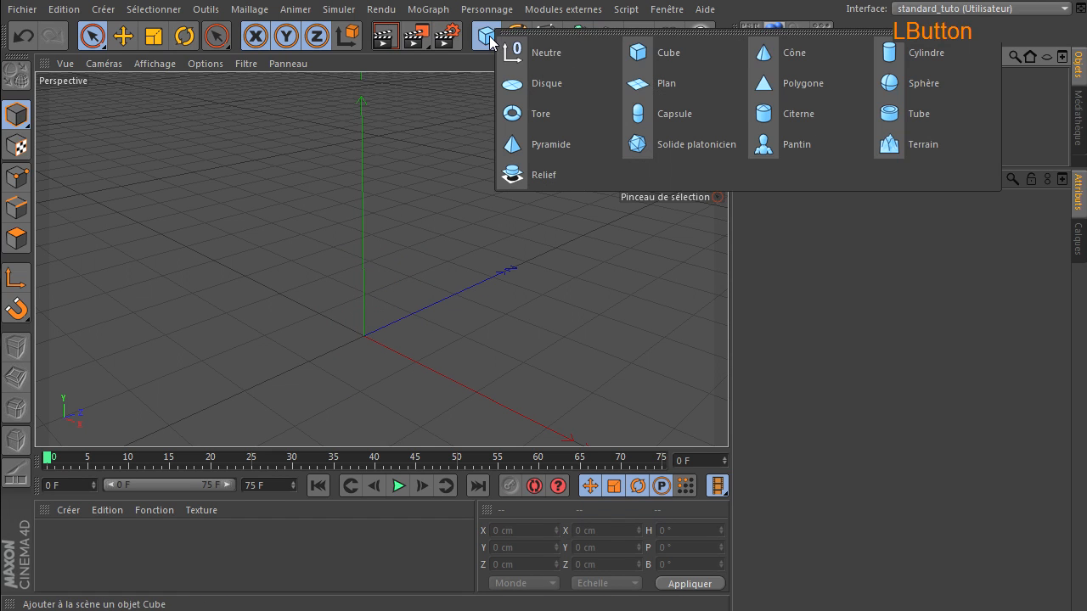
pyautogui.click(876, 90)
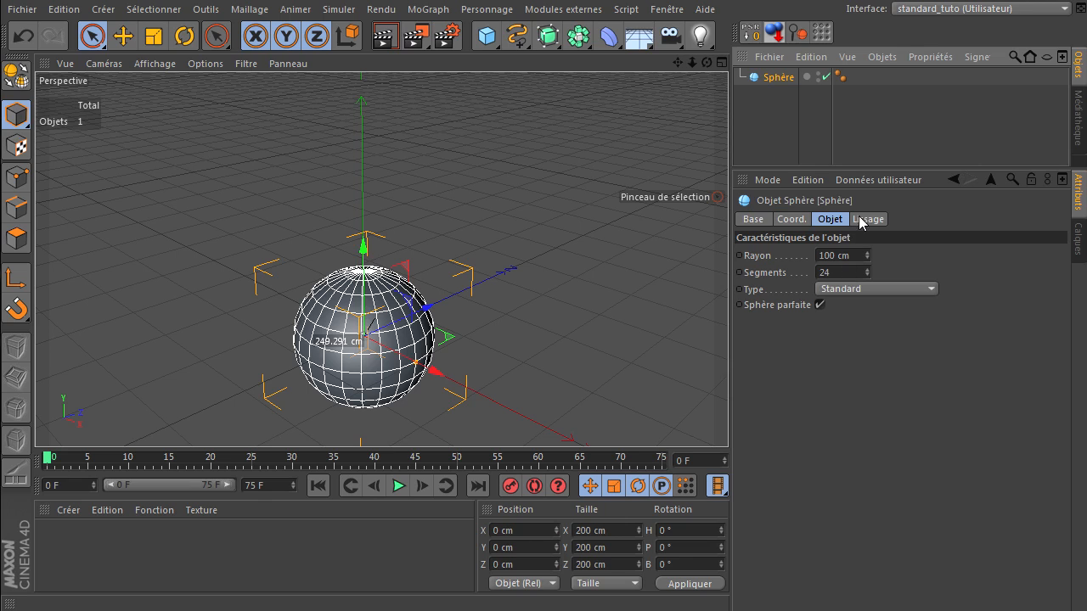
pyautogui.click(849, 291)
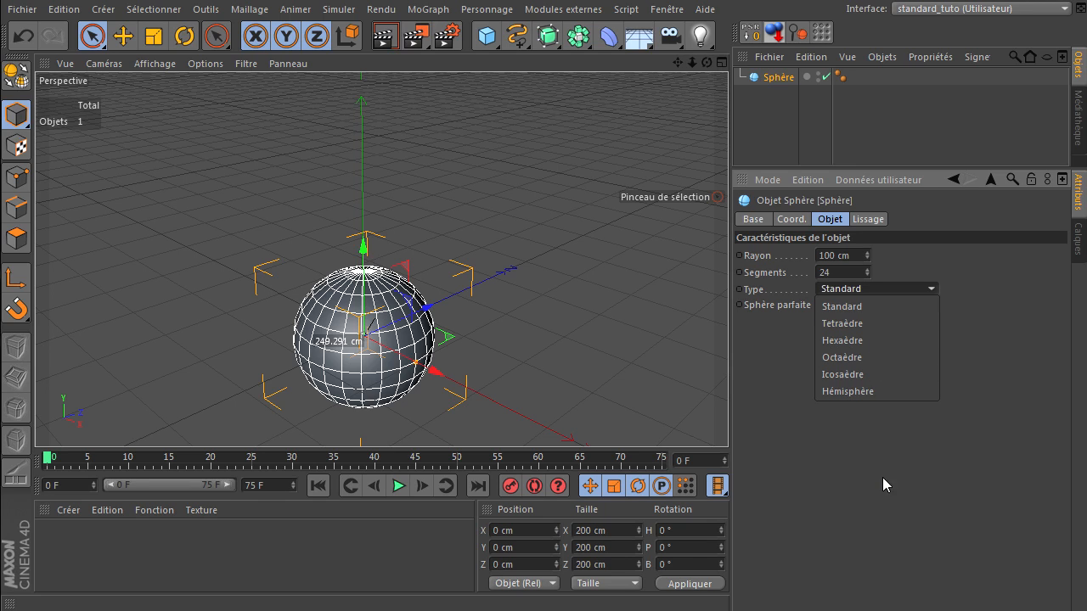
pyautogui.click(909, 460)
pyautogui.click(843, 257)
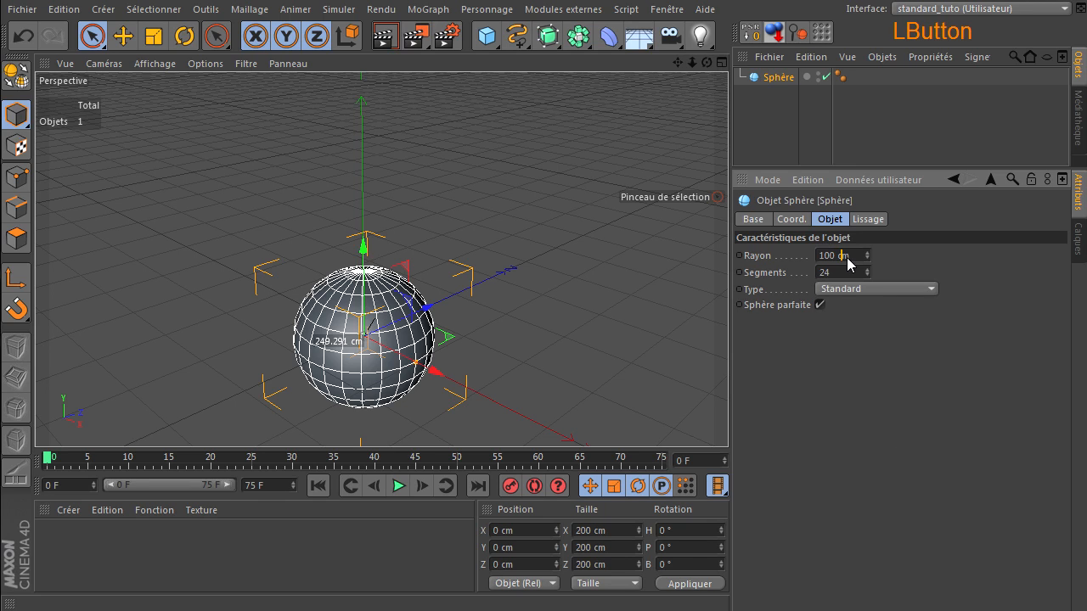
pyautogui.click(779, 85)
pyautogui.press('Delete')
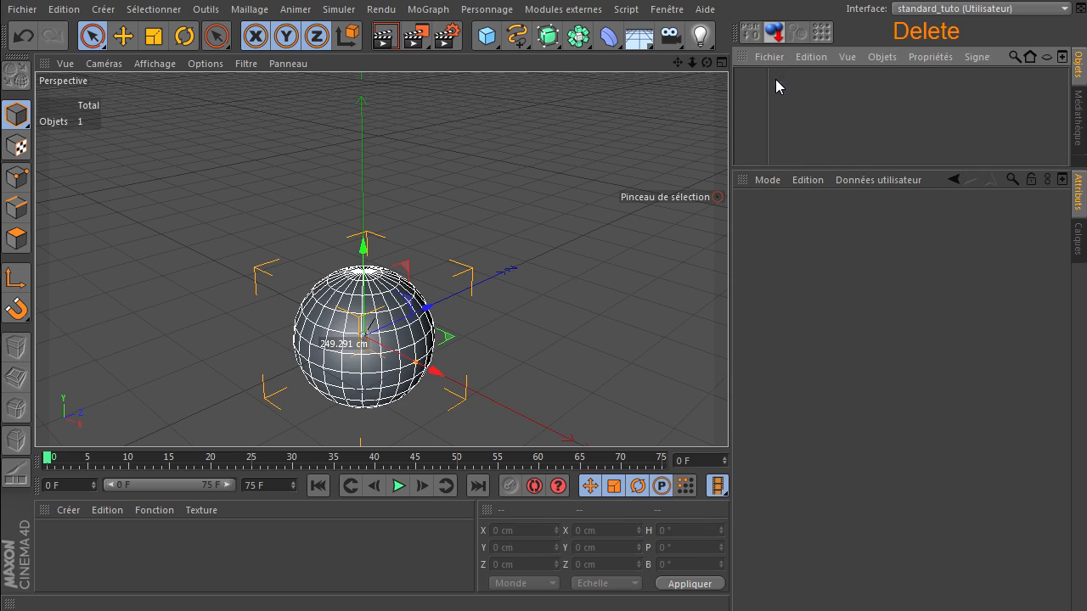
# Add a Cône primitive and set its base radius to 156 cm.
pyautogui.moveTo(487, 36); pyautogui.dragTo(849, 60)
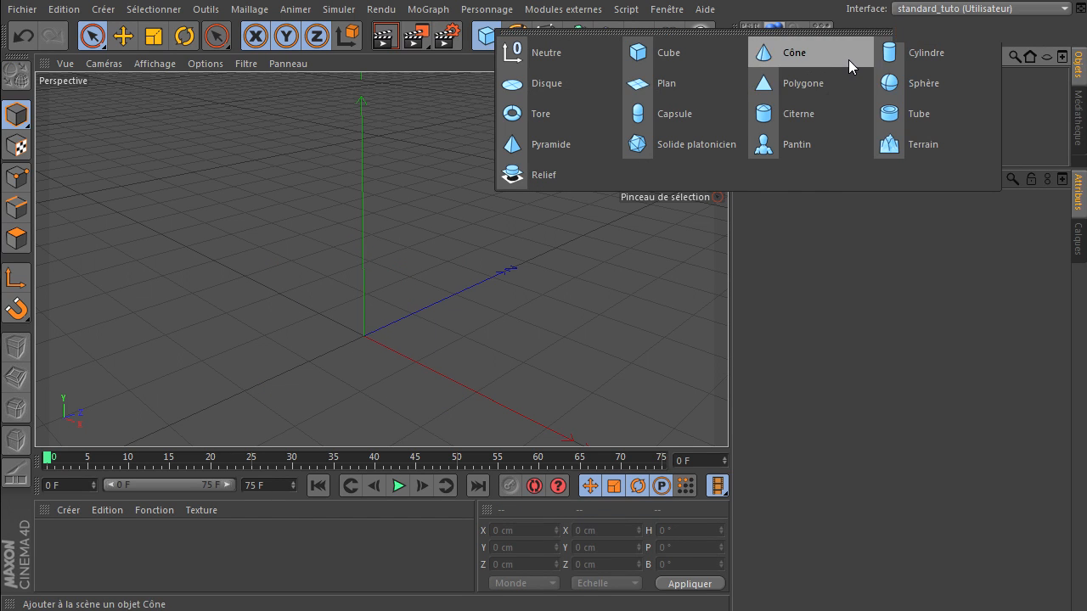
pyautogui.click(885, 255)
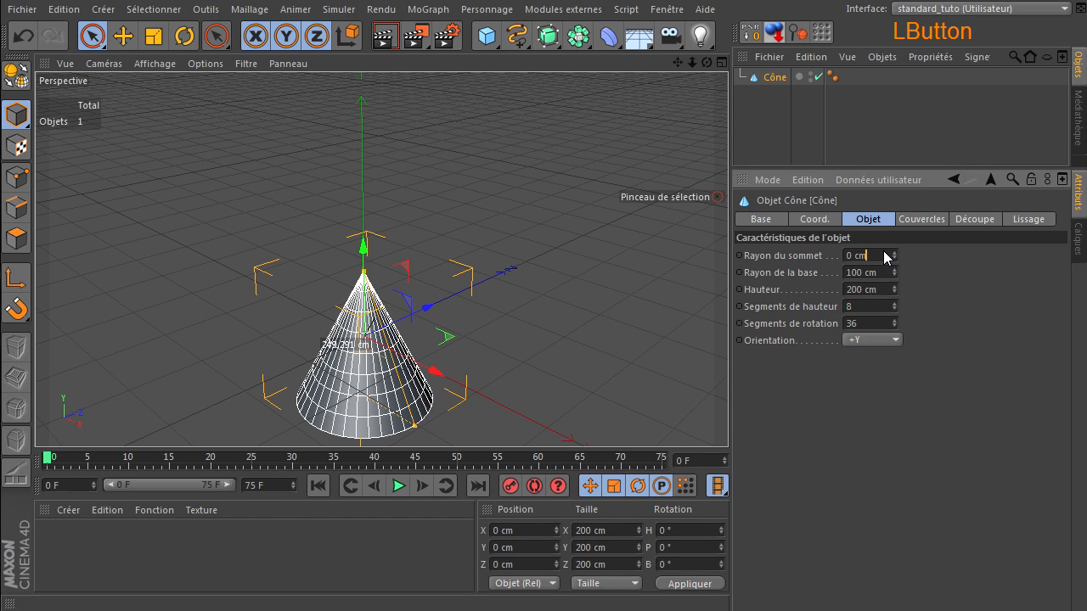
pyautogui.moveTo(893, 255); pyautogui.dragTo(893, 280)
pyautogui.scroll(-2, 485, 218)
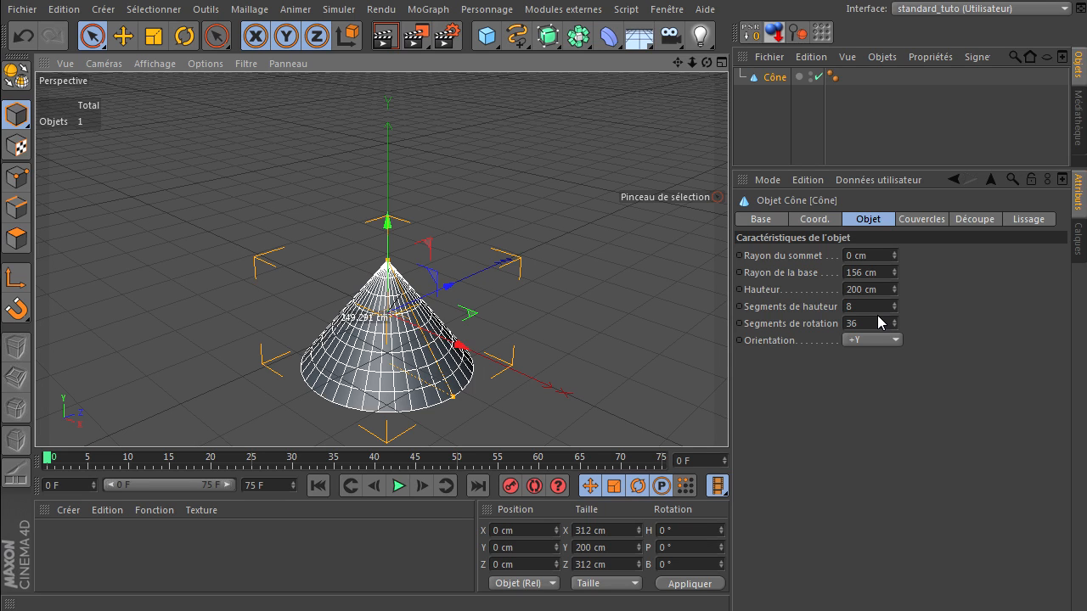
# Add a Correction deformer as a child of the Cône and update it.
pyautogui.moveTo(610, 47); pyautogui.dragTo(716, 146)
pyautogui.moveTo(792, 79); pyautogui.dragTo(781, 95)
pyautogui.click(790, 304)
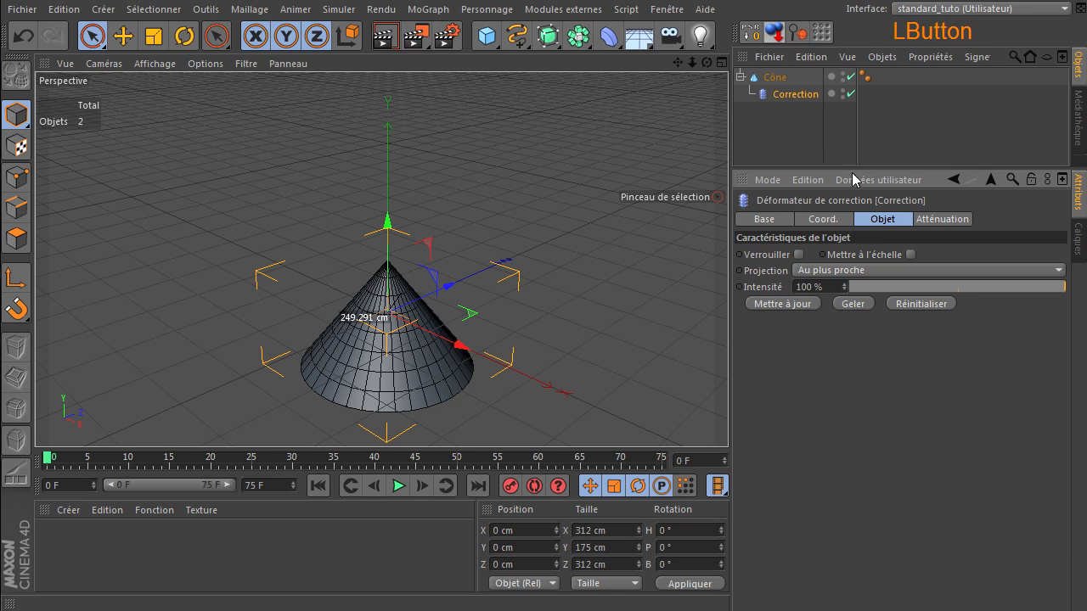
# Select points on the side of the Cône through its Correction deformer, then delete the Cône with its deformer.
pyautogui.click(775, 77)
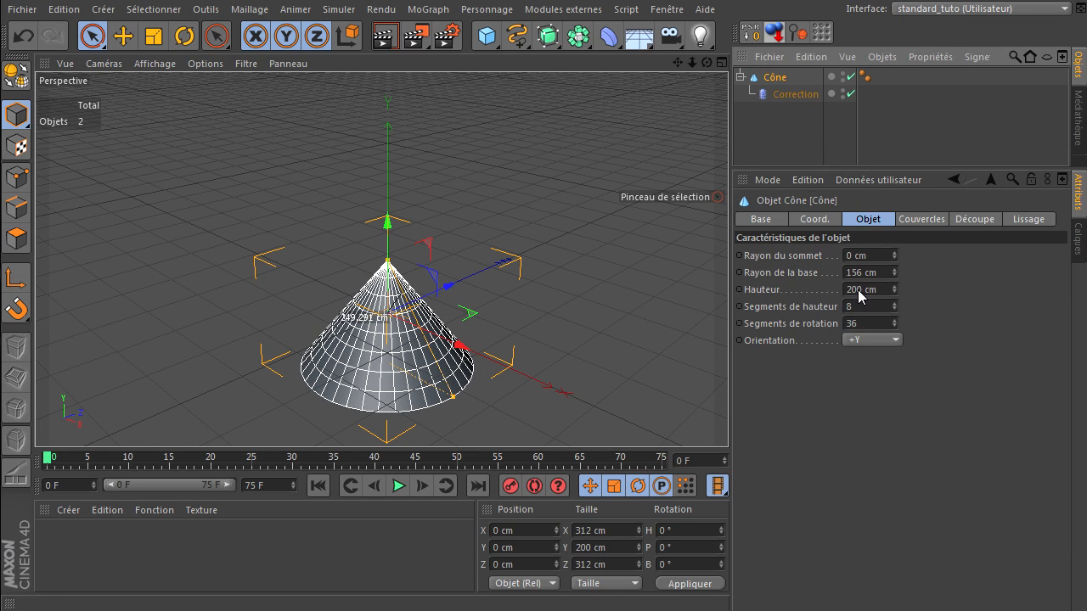
pyautogui.click(17, 177)
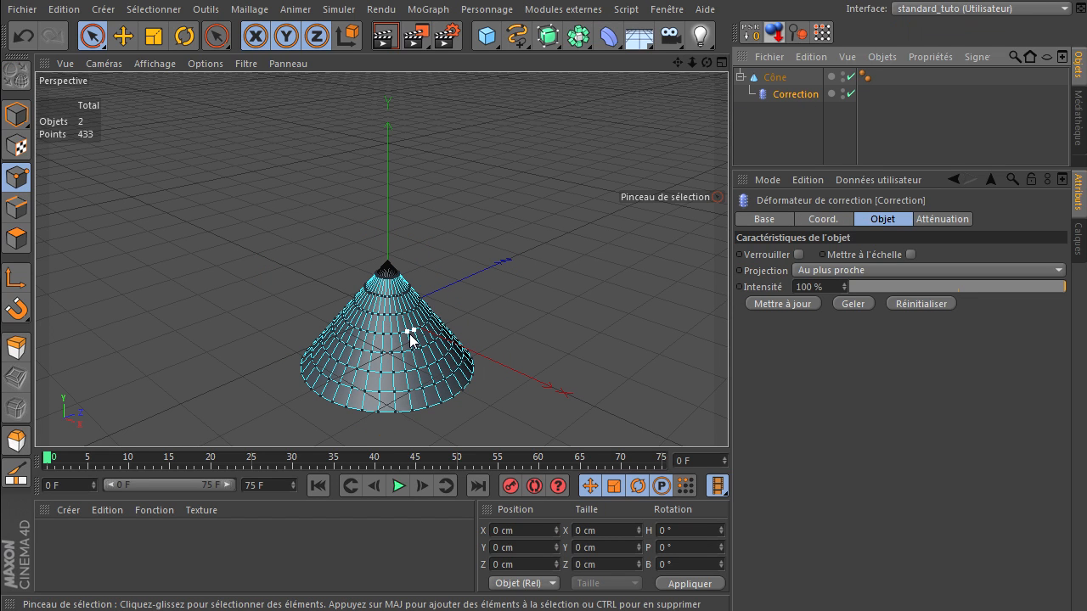
pyautogui.moveTo(438, 320)
pyautogui.mouseDown()
pyautogui.moveTo(382, 350)
pyautogui.moveTo(455, 341)
pyautogui.moveTo(501, 378)
pyautogui.moveTo(548, 386)
pyautogui.moveTo(520, 378)
pyautogui.mouseUp()
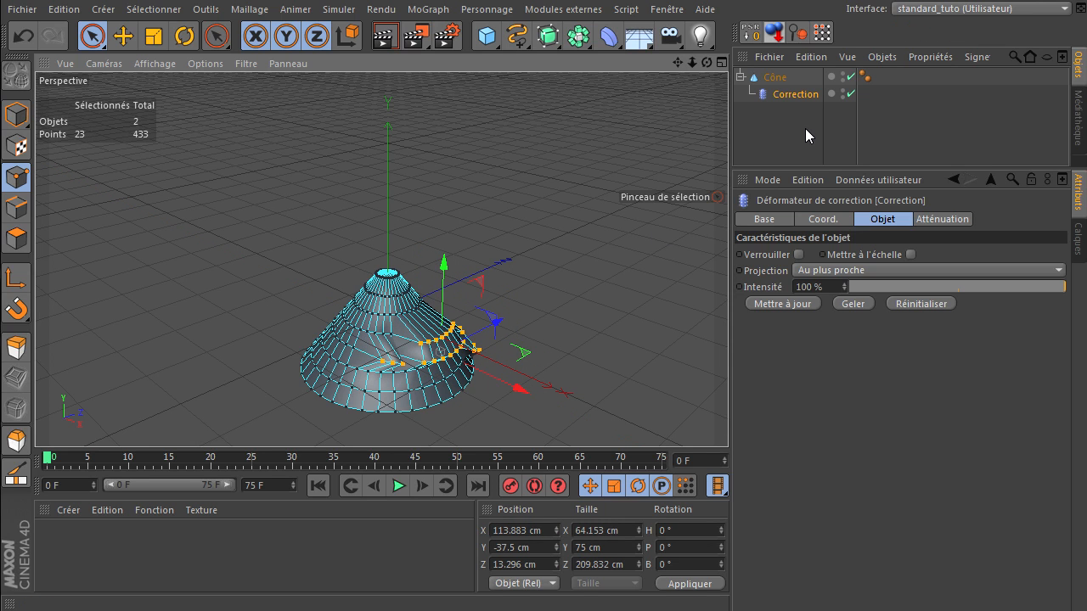
pyautogui.click(781, 77)
pyautogui.press('Delete')
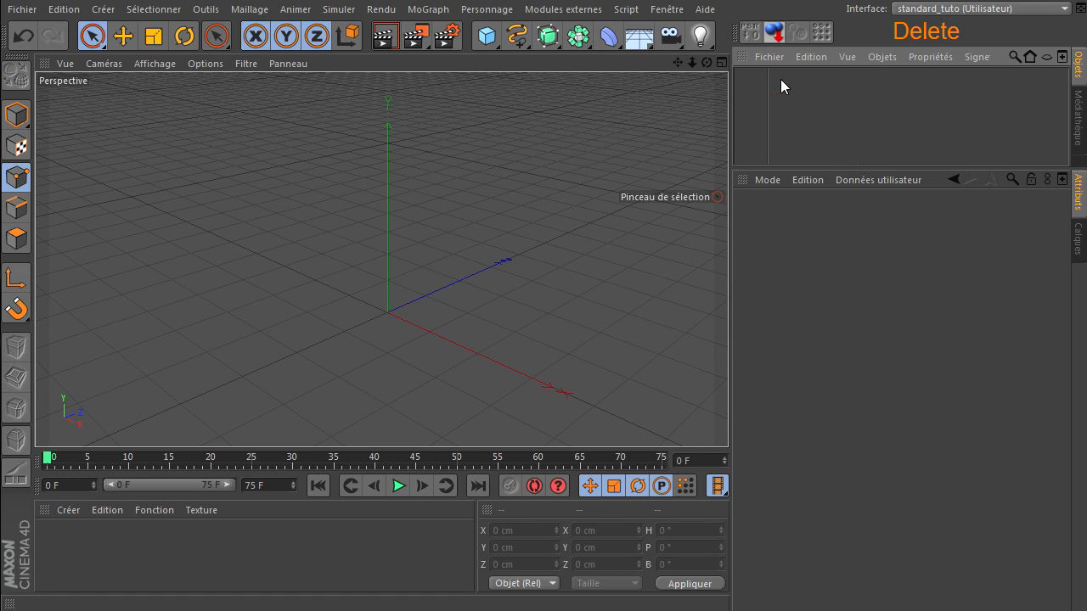
# Add a Terrain primitive to the empty scene.
pyautogui.click(488, 36)
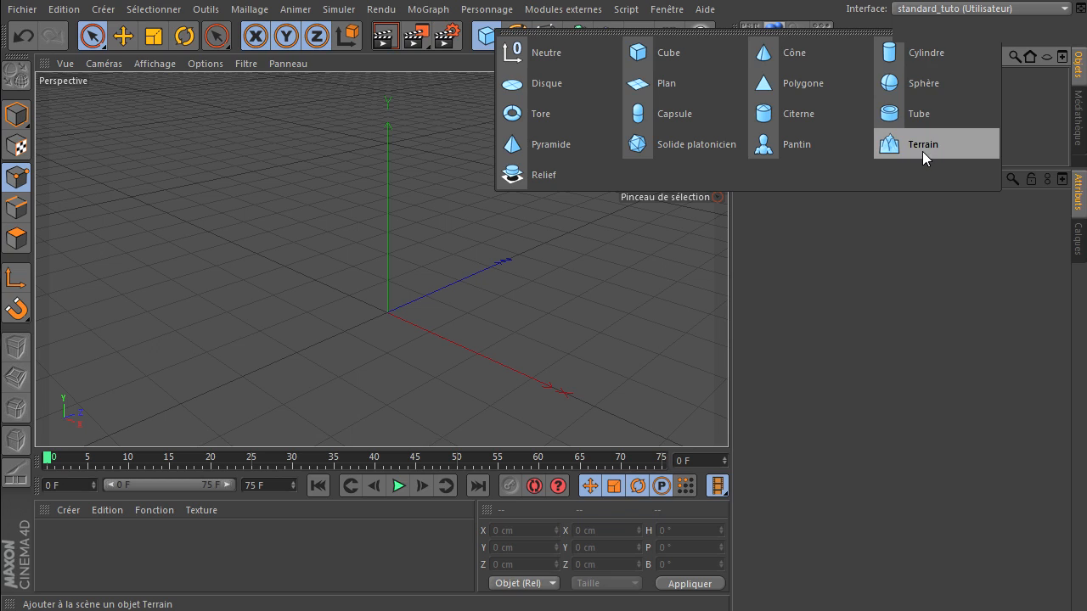
pyautogui.click(923, 151)
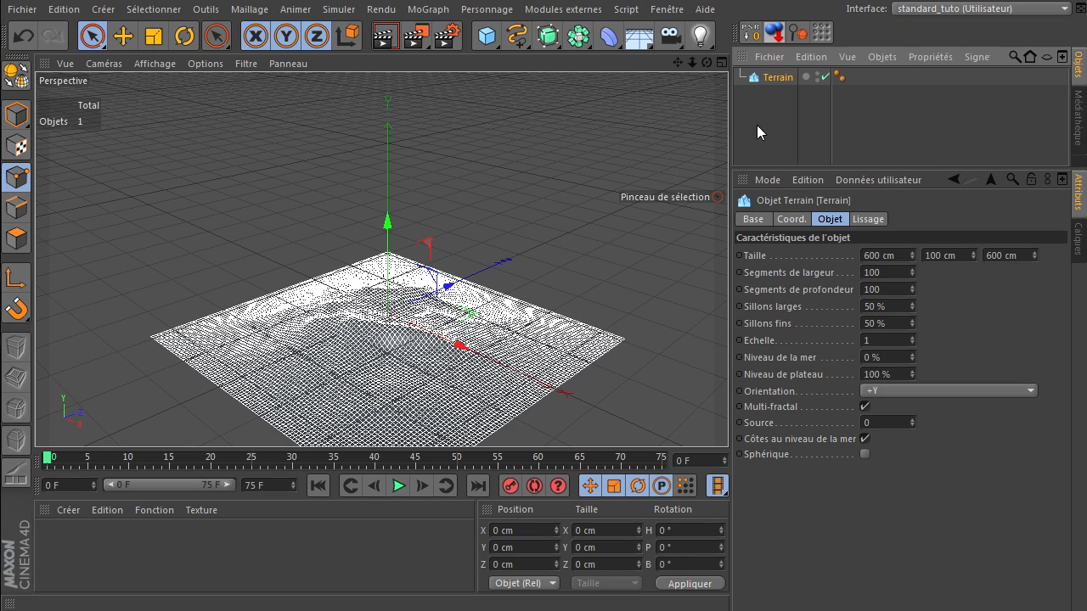
pyautogui.moveTo(686, 61); pyautogui.dragTo(846, 321)
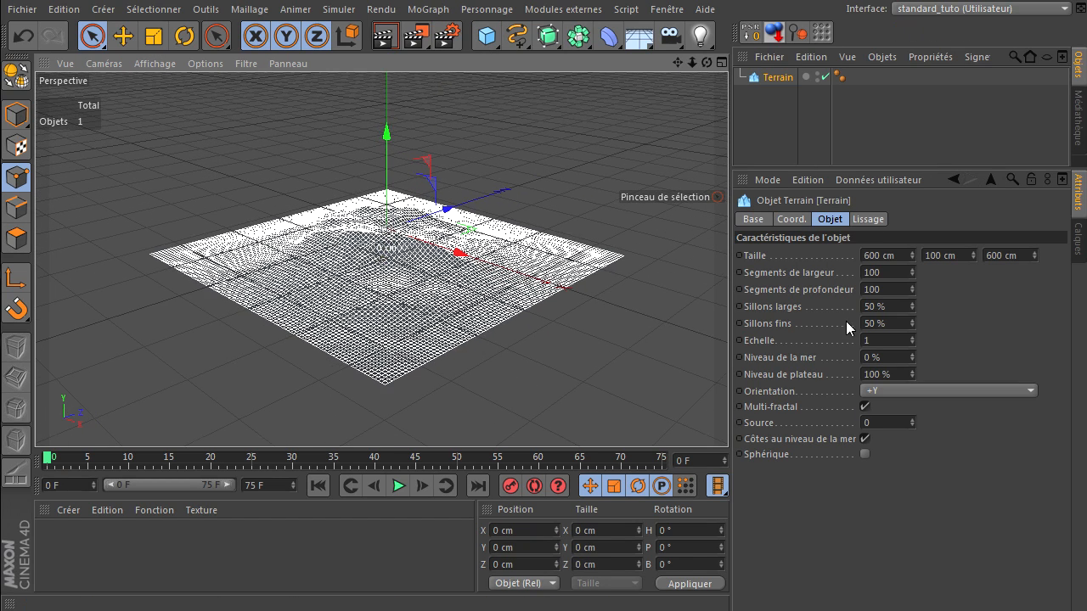
pyautogui.click(822, 89)
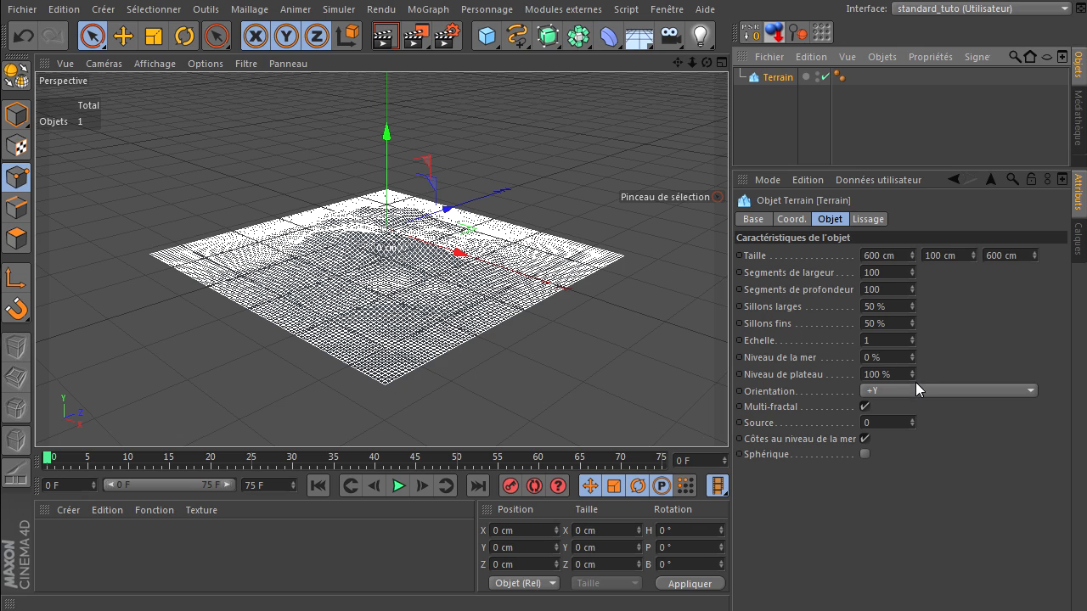
# Set the Terrain's width segments and depth segments to 50 each.
pyautogui.click(891, 272)
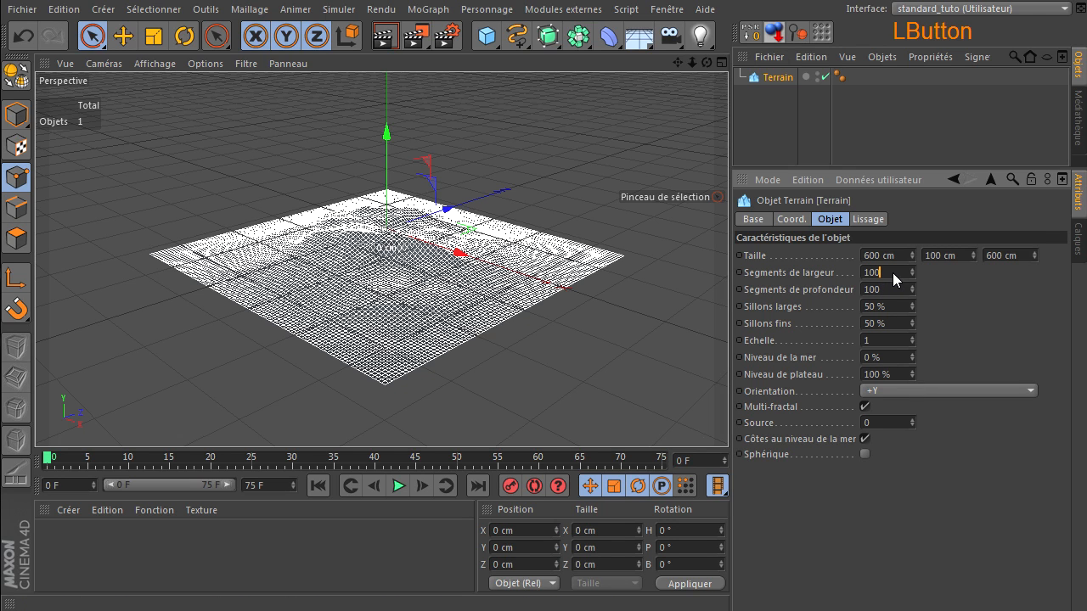
pyautogui.moveTo(898, 272); pyautogui.dragTo(759, 287)
pyautogui.write('50')
pyautogui.doubleClick(879, 293)
pyautogui.write('50')
pyautogui.press('Return')
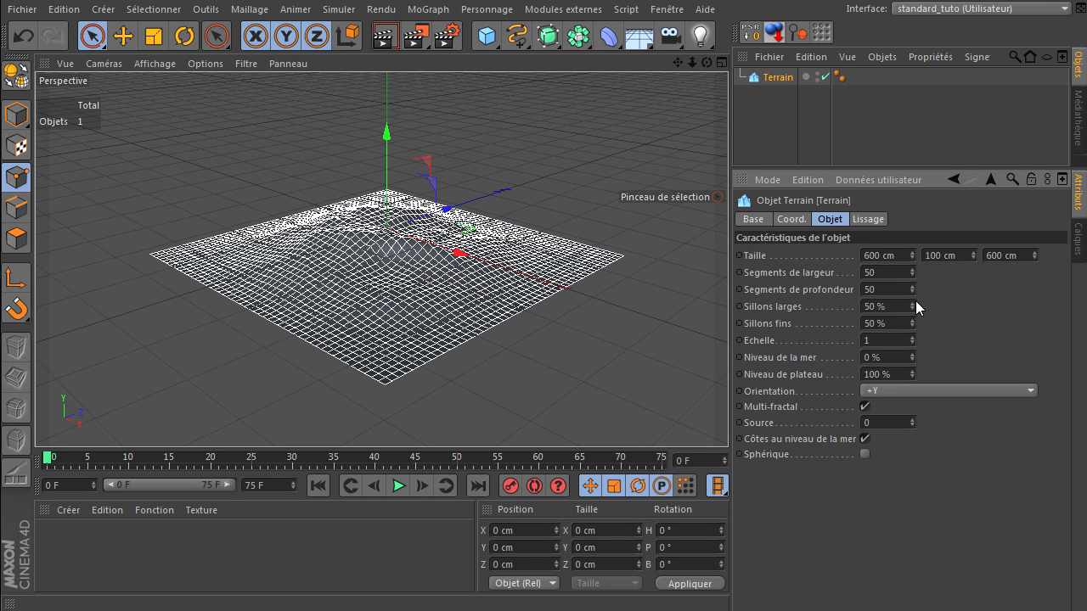
# Raise the Terrain's height to 186 cm.
pyautogui.click(889, 307)
pyautogui.click(893, 322)
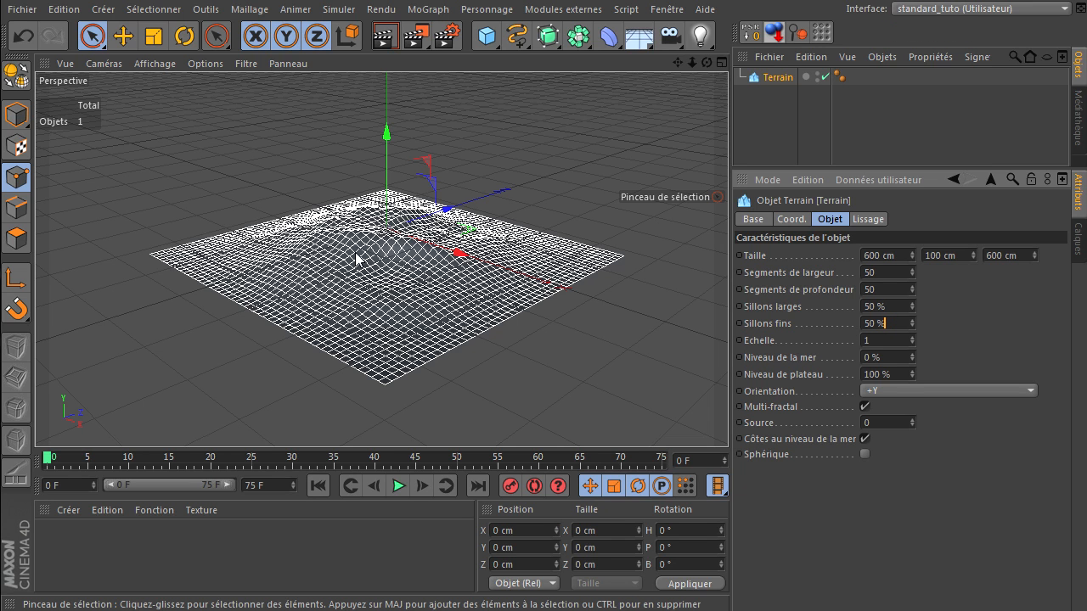
pyautogui.scroll(2, 355, 263)
pyautogui.scroll(1, 355, 263)
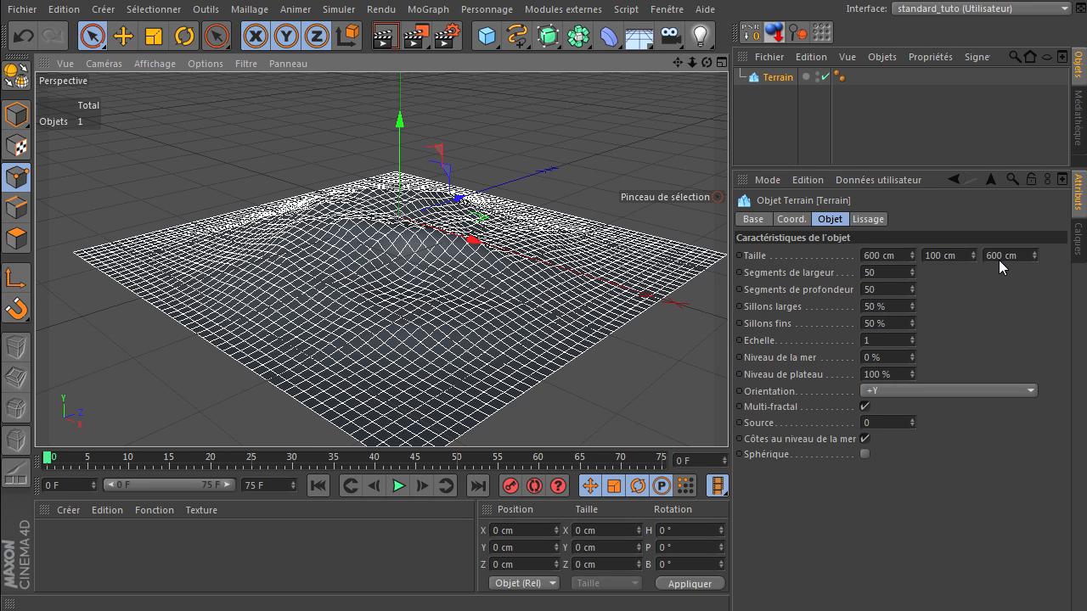
pyautogui.moveTo(974, 255); pyautogui.dragTo(974, 255)
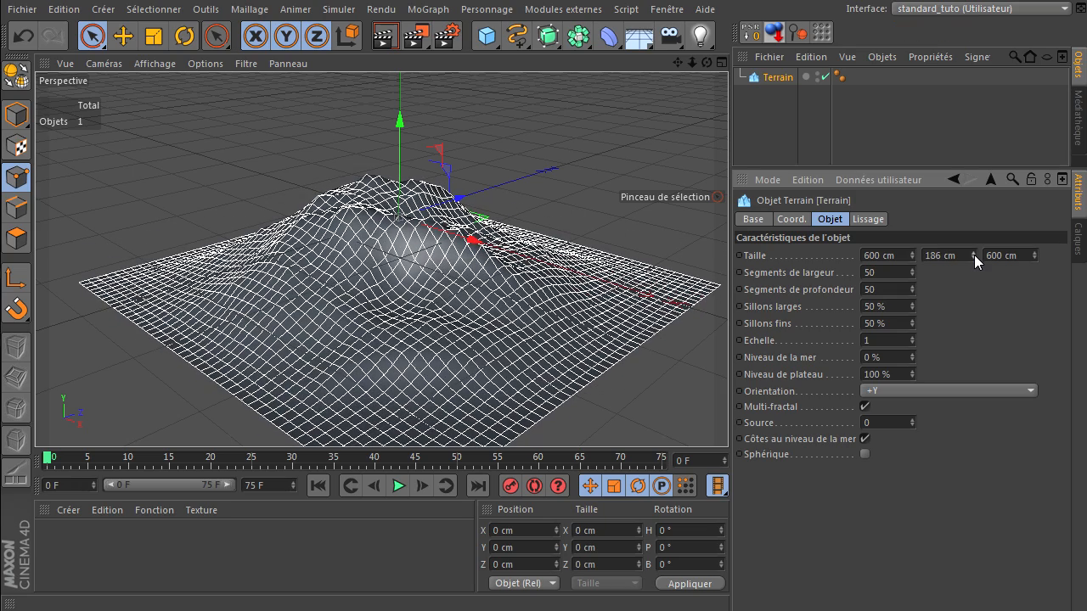
# Set the Terrain's Source value to 4 to get a different relief.
pyautogui.click(890, 340)
pyautogui.click(905, 360)
pyautogui.click(904, 379)
pyautogui.click(915, 418)
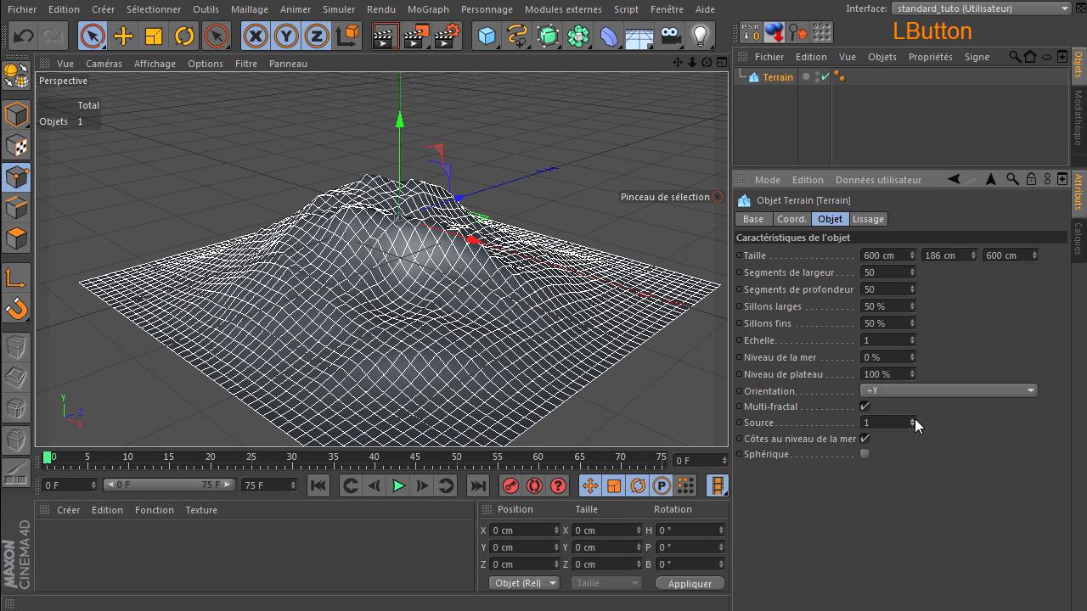
pyautogui.click(914, 419)
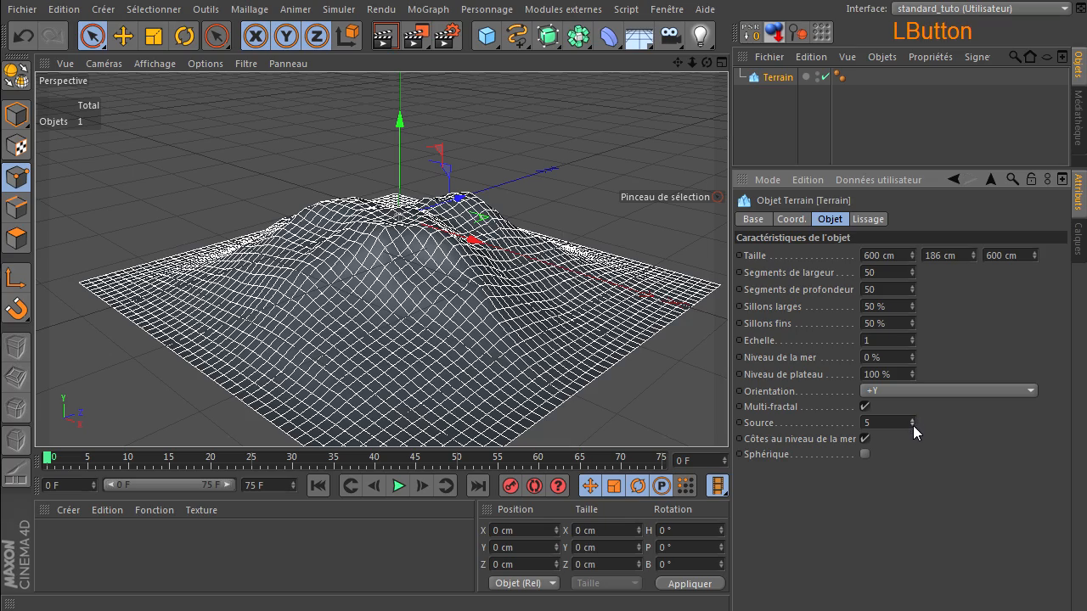
pyautogui.click(914, 426)
# Add a Correction deformer as a child of the Terrain and update it.
pyautogui.moveTo(707, 62); pyautogui.dragTo(728, 422)
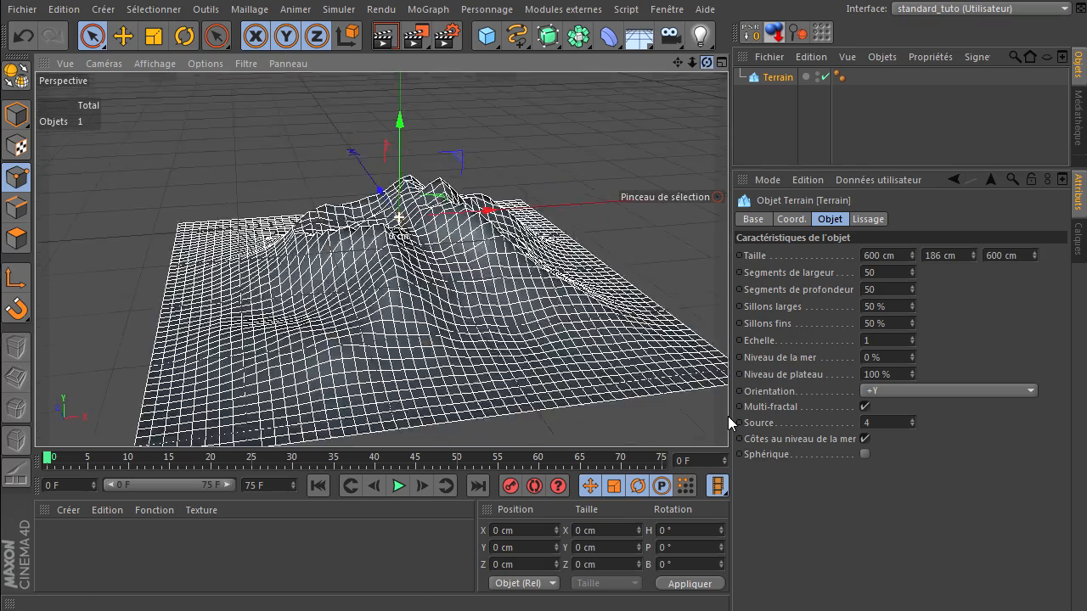
pyautogui.moveTo(677, 62); pyautogui.dragTo(571, 355)
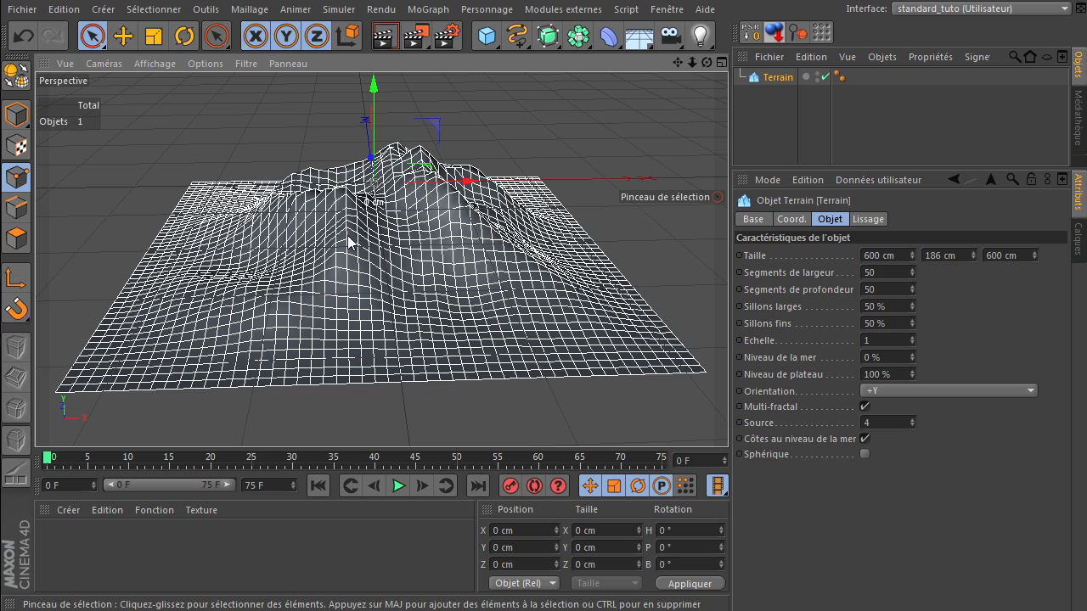
pyautogui.click(450, 264)
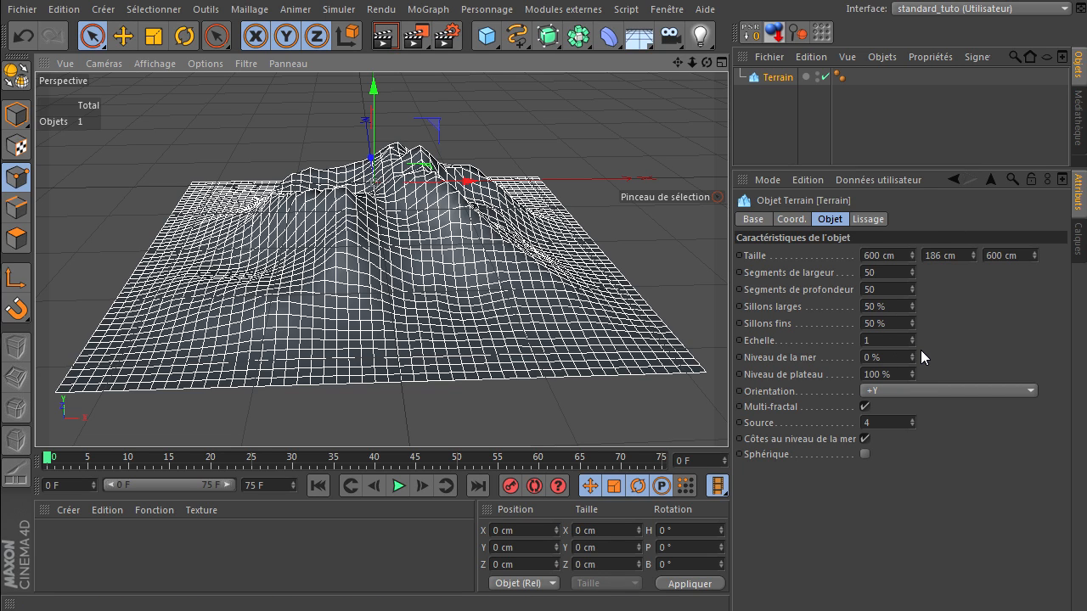
pyautogui.moveTo(610, 36); pyautogui.dragTo(705, 146)
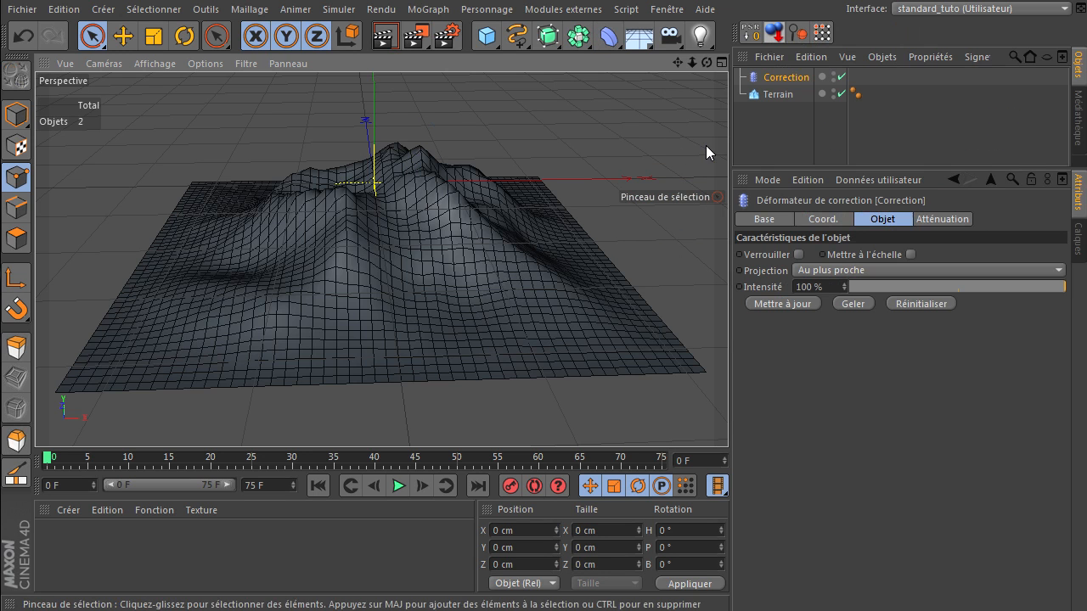
pyautogui.moveTo(785, 78); pyautogui.dragTo(793, 93)
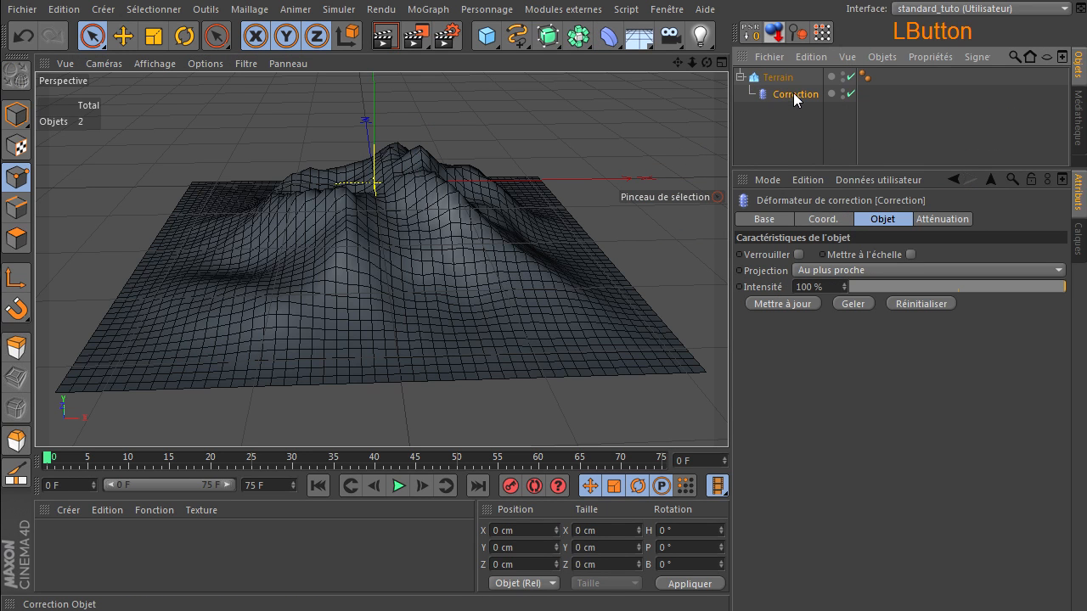
pyautogui.click(776, 304)
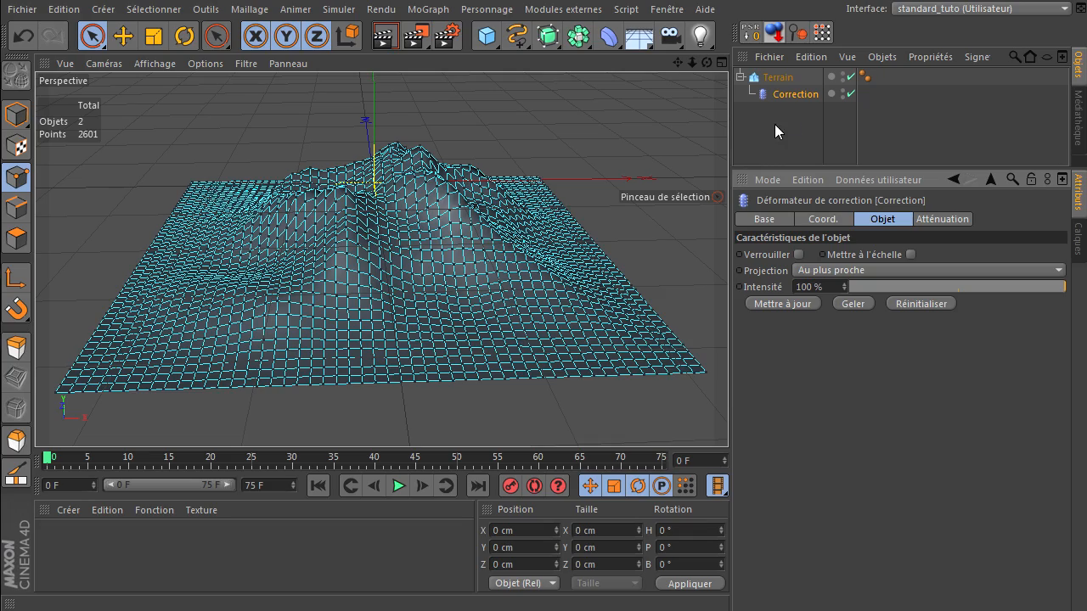
# Activate the Pinceau sculpting tool on the Terrain's Correction deformer.
pyautogui.moveTo(707, 64); pyautogui.dragTo(731, 122)
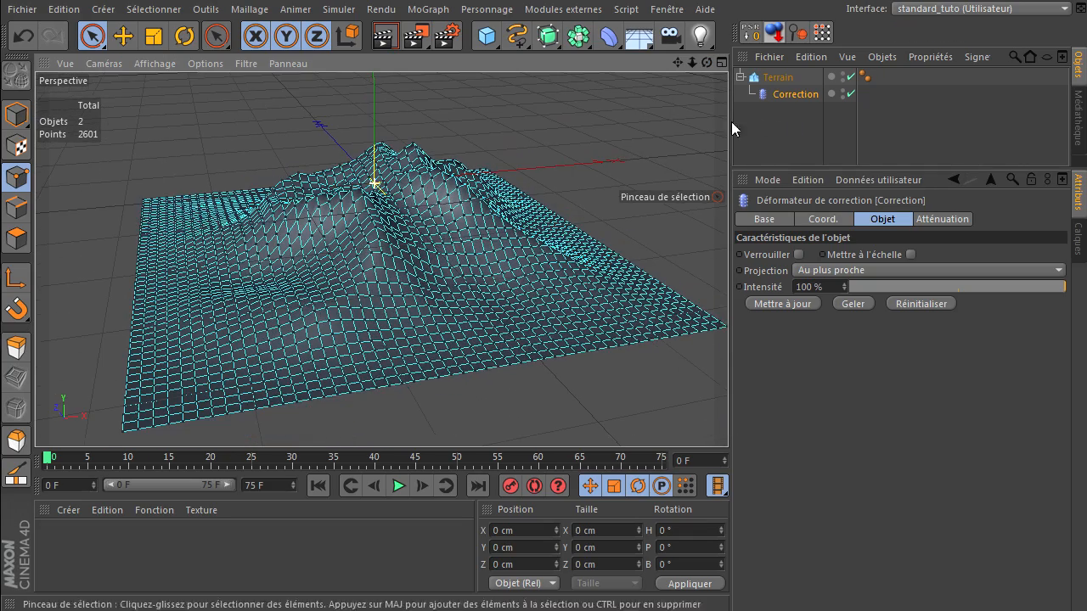
pyautogui.click(790, 75)
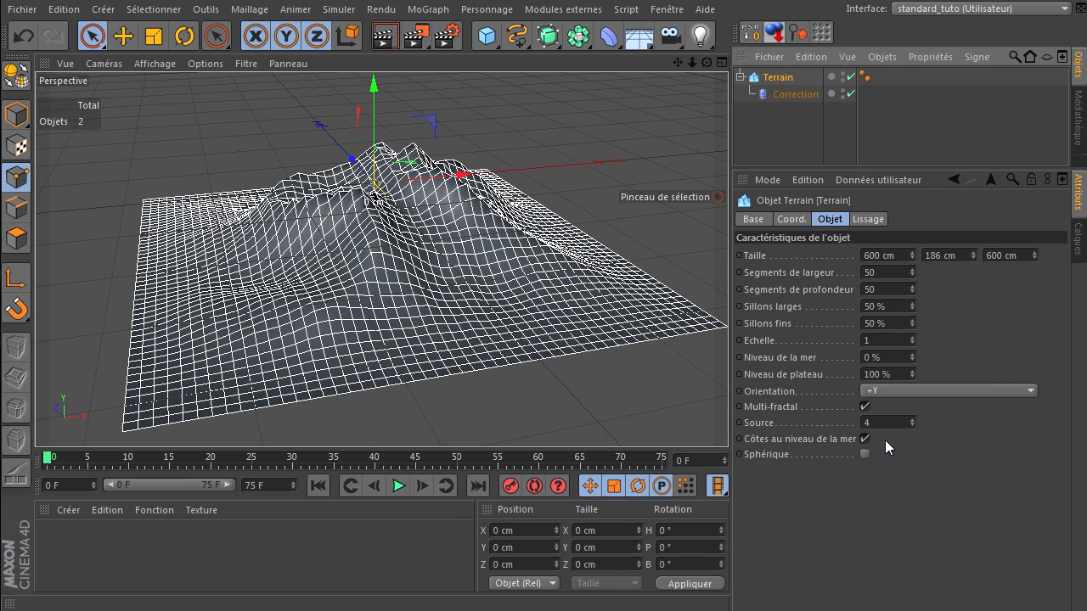
pyautogui.click(782, 95)
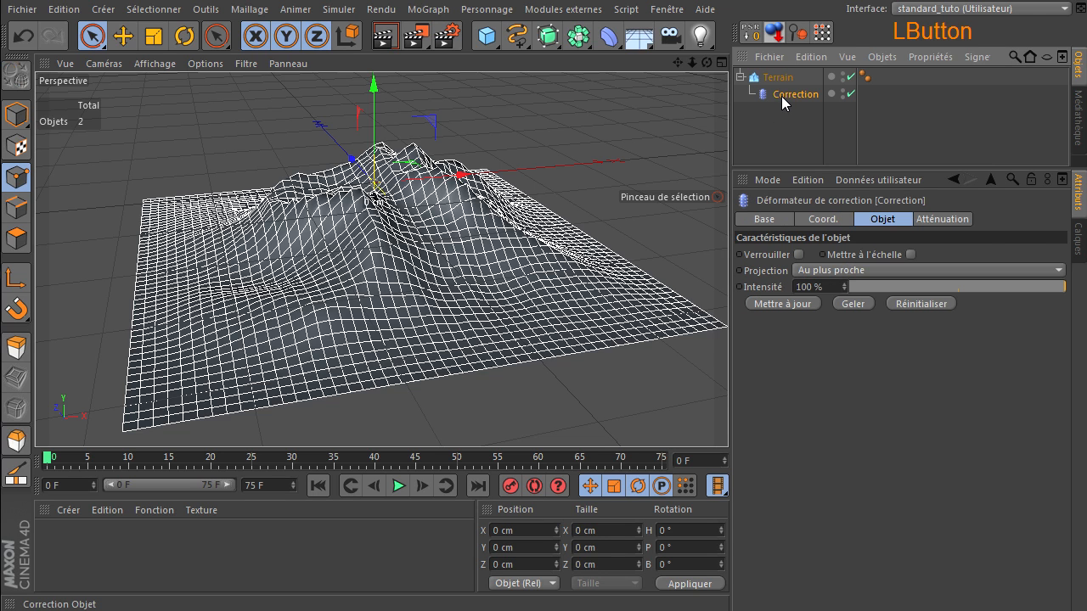
pyautogui.click(241, 10)
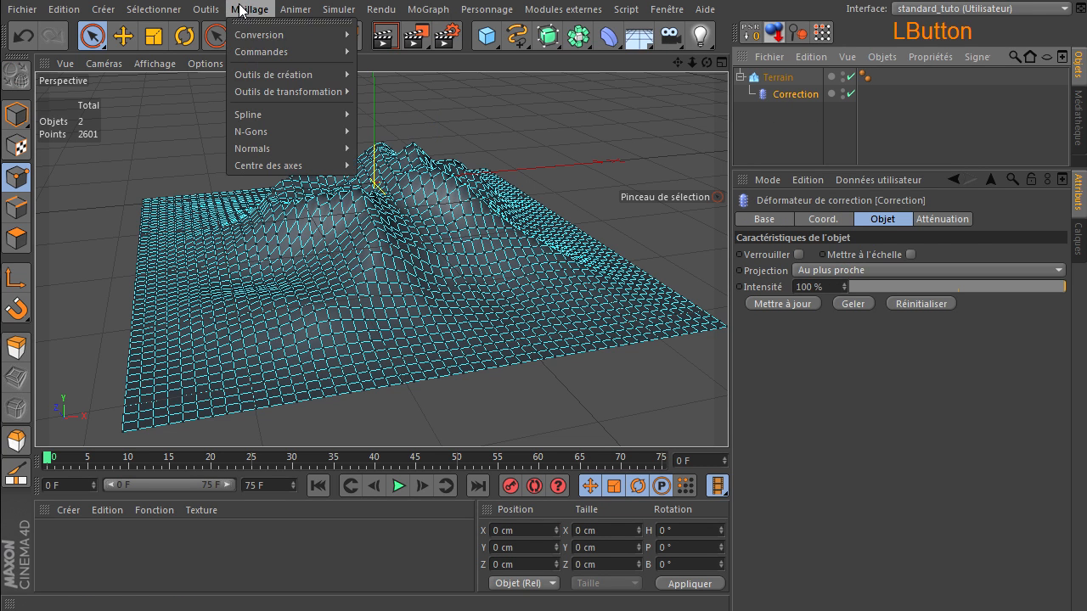
pyautogui.moveTo(257, 88)
pyautogui.click(417, 97)
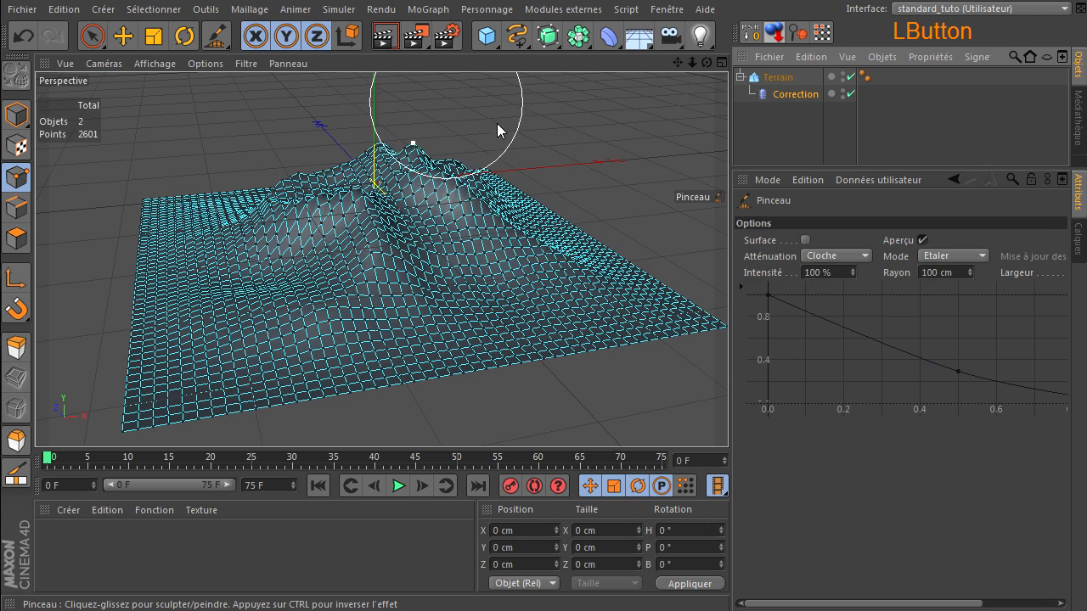
# Pull up a summit of the Terrain with the Pinceau in Etaler mode, radius 72 cm and intensity 11 %.
pyautogui.click(941, 259)
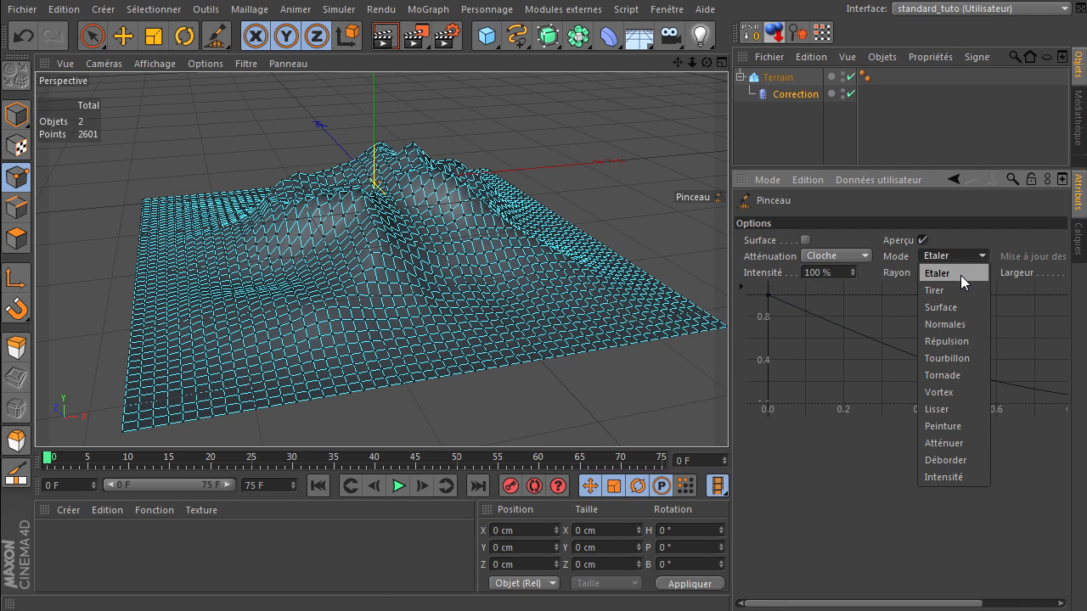
pyautogui.click(960, 275)
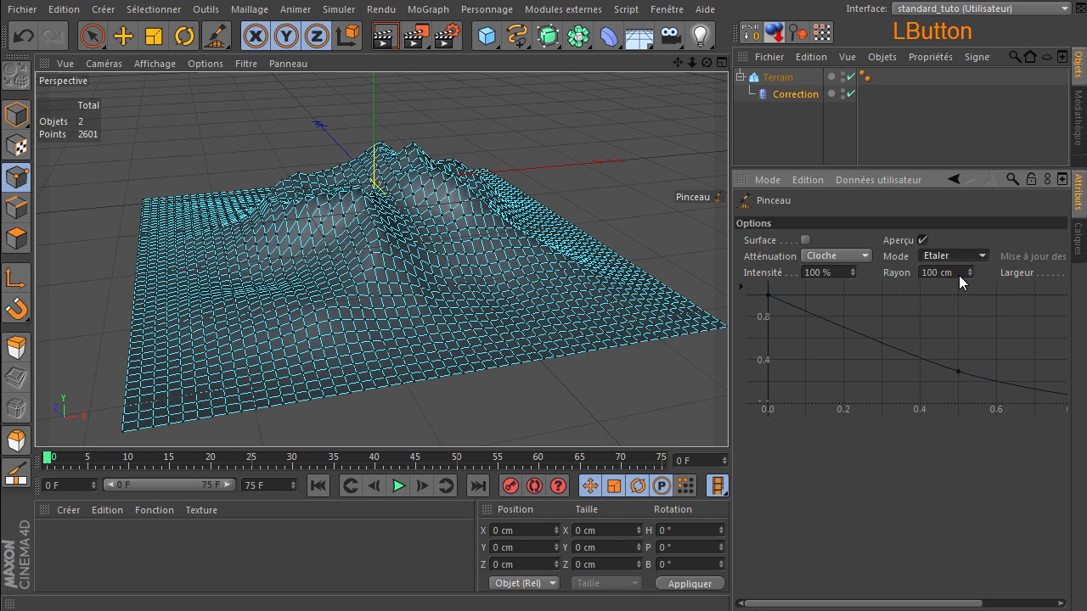
pyautogui.moveTo(968, 273); pyautogui.dragTo(968, 273)
pyautogui.click(852, 269)
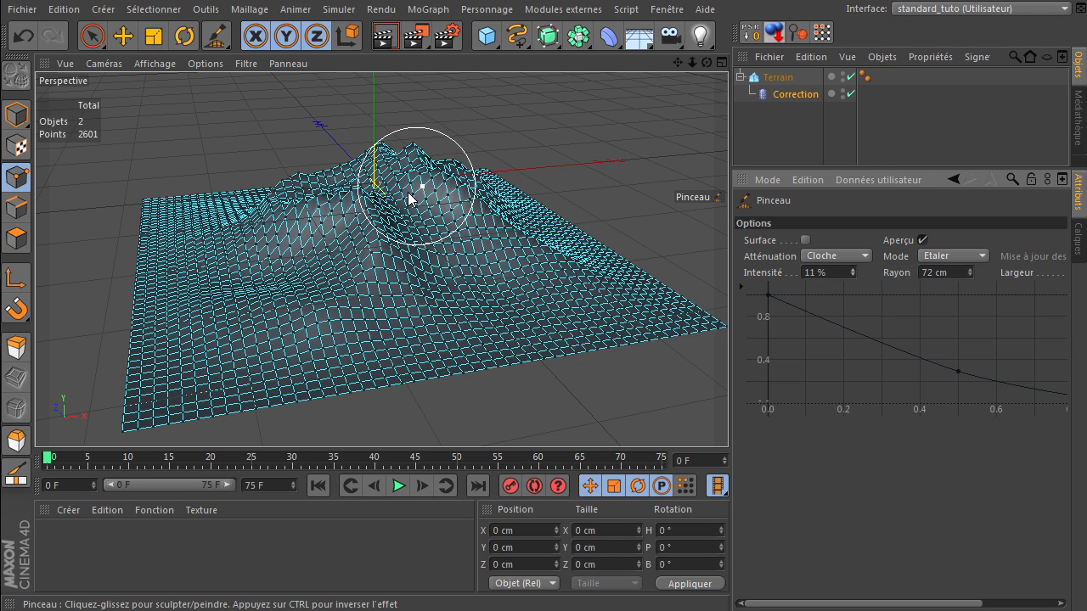
pyautogui.moveTo(459, 192)
pyautogui.mouseDown()
pyautogui.moveTo(476, 141)
pyautogui.moveTo(473, 224)
pyautogui.moveTo(461, 150)
pyautogui.mouseUp()
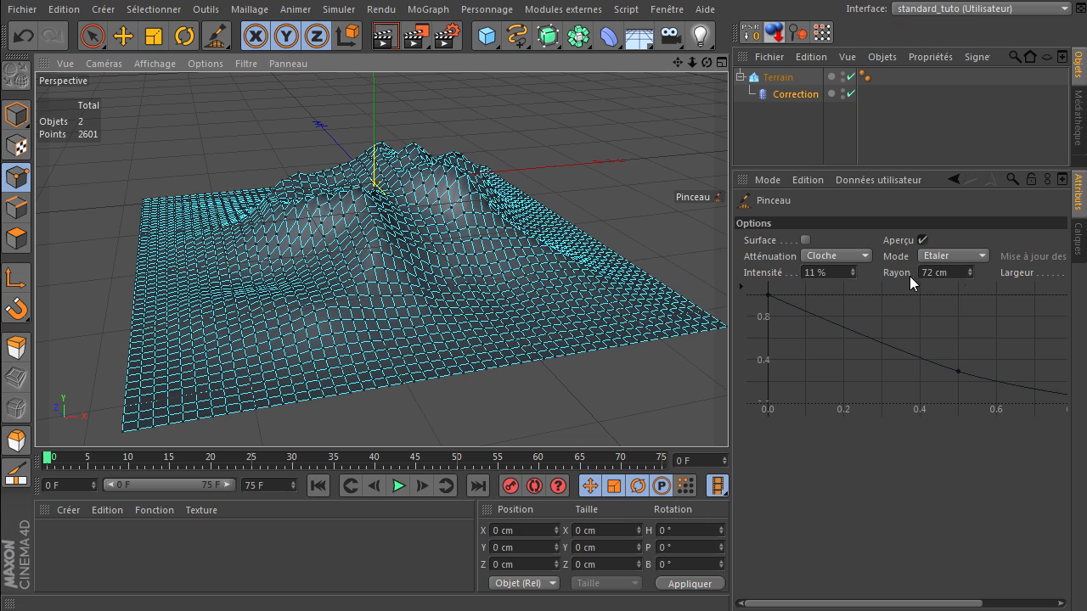
# Set the Pinceau intensity to 29 % and raise more of the Terrain's peaks and ridges.
pyautogui.moveTo(853, 273); pyautogui.dragTo(852, 259)
pyautogui.moveTo(450, 189)
pyautogui.mouseDown()
pyautogui.moveTo(459, 128)
pyautogui.moveTo(372, 193)
pyautogui.moveTo(380, 150)
pyautogui.moveTo(339, 214)
pyautogui.moveTo(332, 184)
pyautogui.moveTo(285, 212)
pyautogui.moveTo(422, 170)
pyautogui.mouseUp()
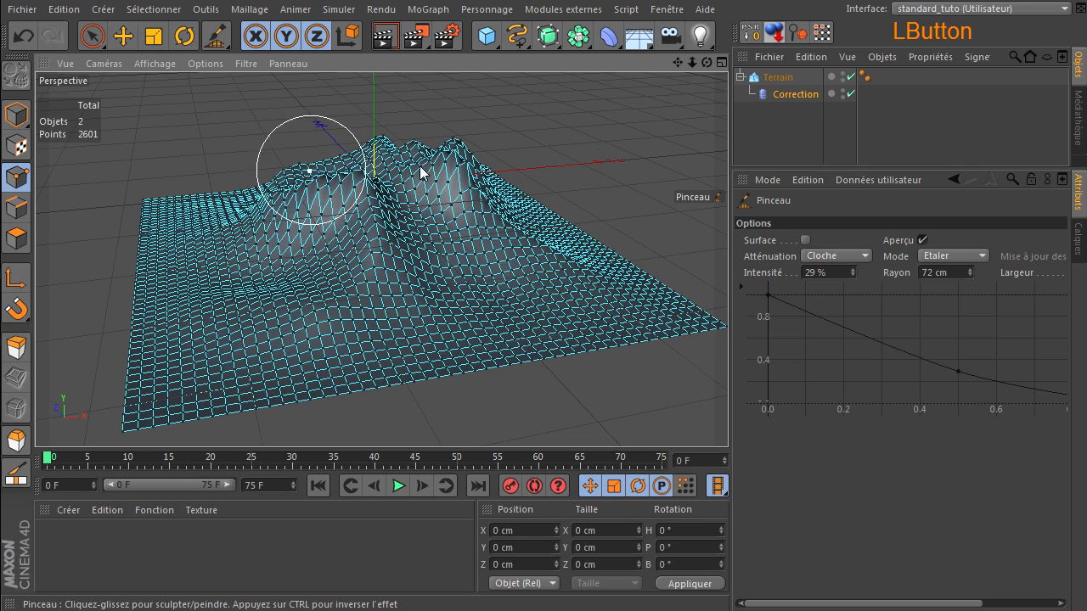
pyautogui.moveTo(708, 62)
pyautogui.mouseDown()
pyautogui.moveTo(733, 416)
pyautogui.moveTo(323, 606)
pyautogui.mouseUp()
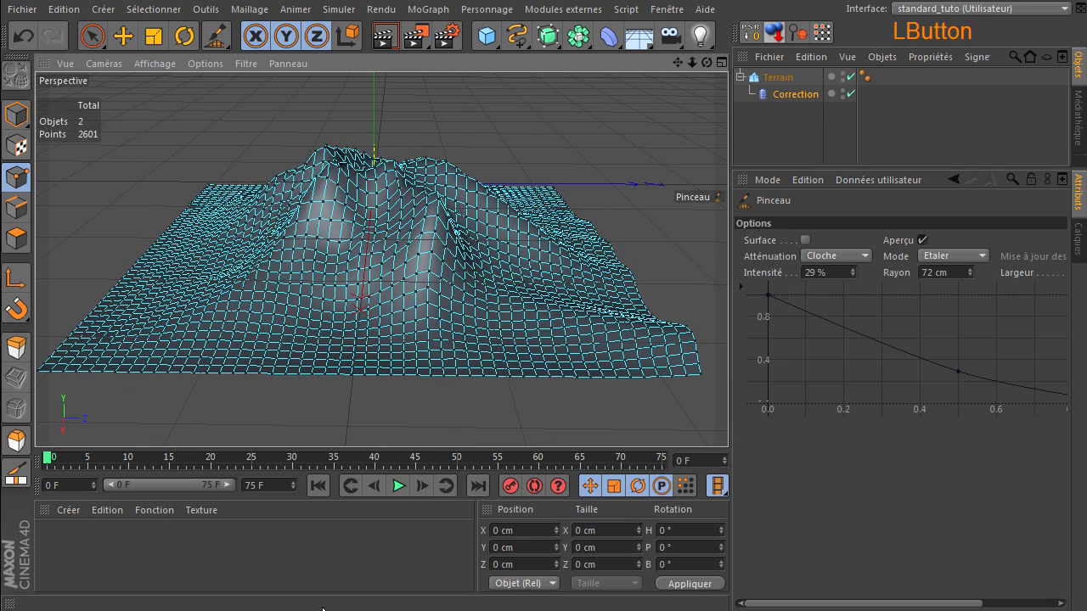
pyautogui.moveTo(395, 257)
pyautogui.mouseDown()
pyautogui.moveTo(429, 222)
pyautogui.moveTo(433, 165)
pyautogui.moveTo(314, 208)
pyautogui.moveTo(313, 178)
pyautogui.mouseUp()
# Set the Terrain's width and depth segments to 75 each.
pyautogui.click(791, 77)
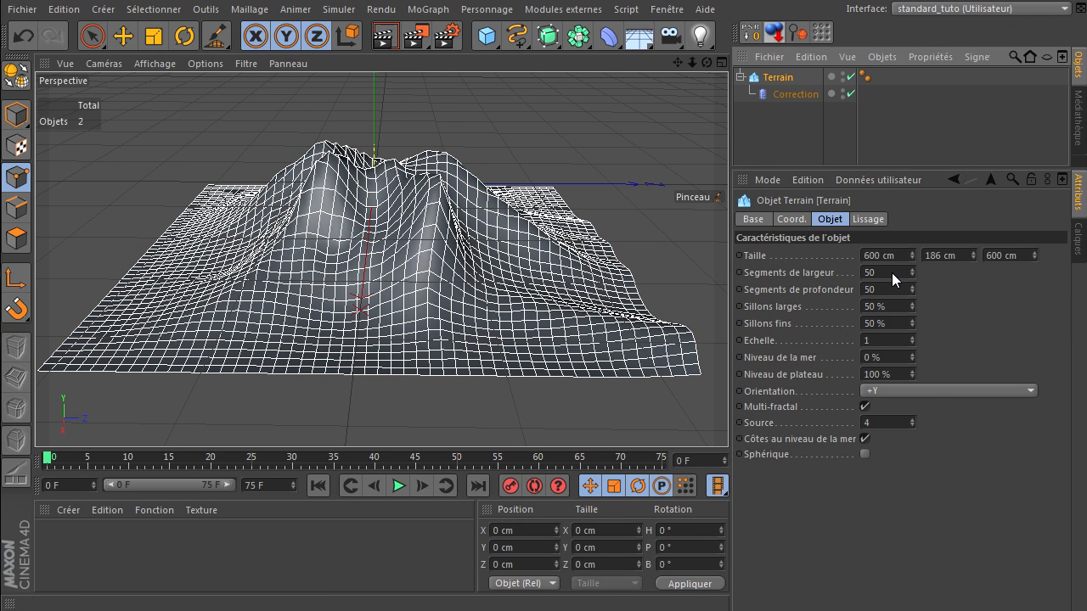
pyautogui.click(892, 272)
pyautogui.write('75')
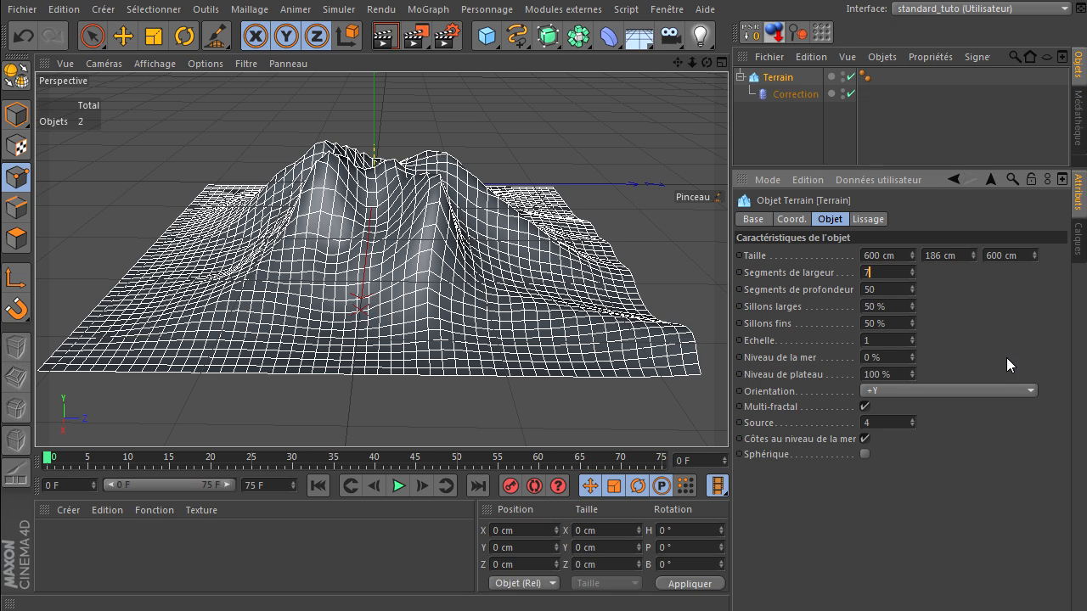
pyautogui.click(888, 289)
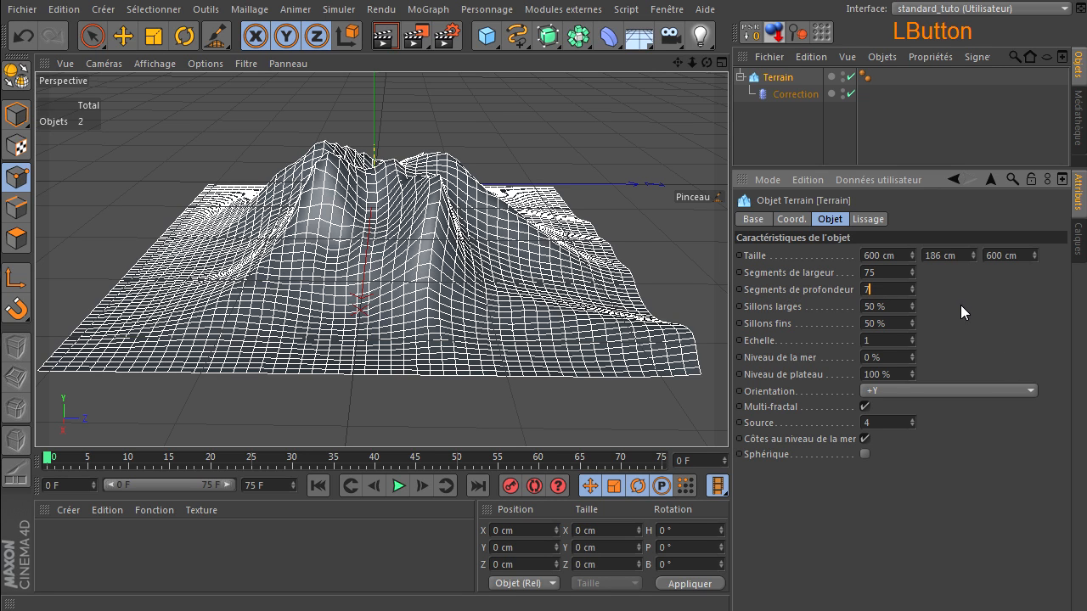
pyautogui.write('75')
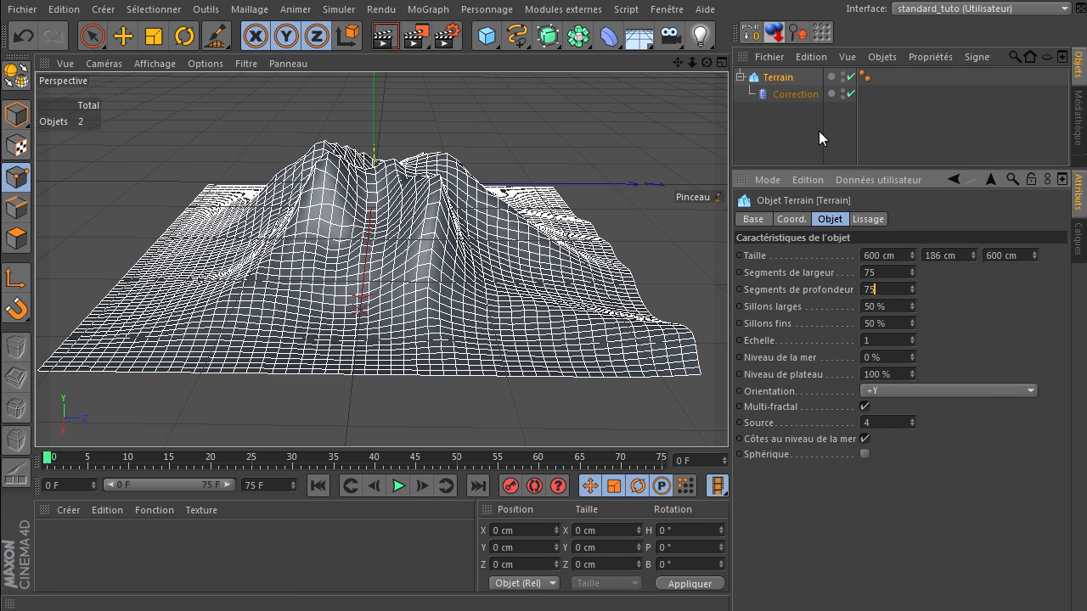
# Update the Terrain's Correction deformer to match the denser mesh.
pyautogui.click(798, 93)
pyautogui.click(792, 299)
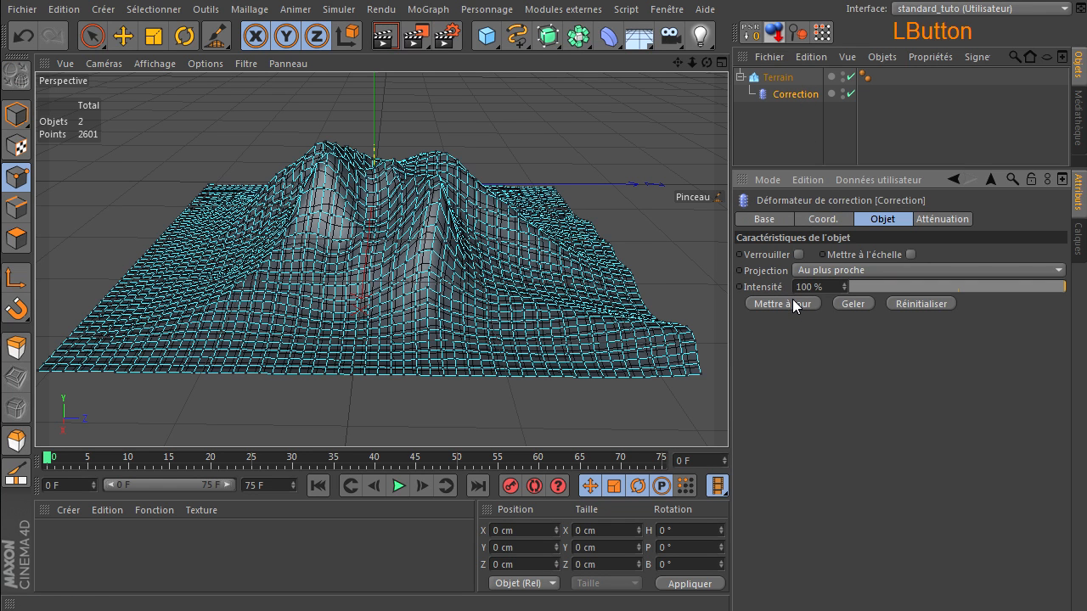
pyautogui.click(767, 134)
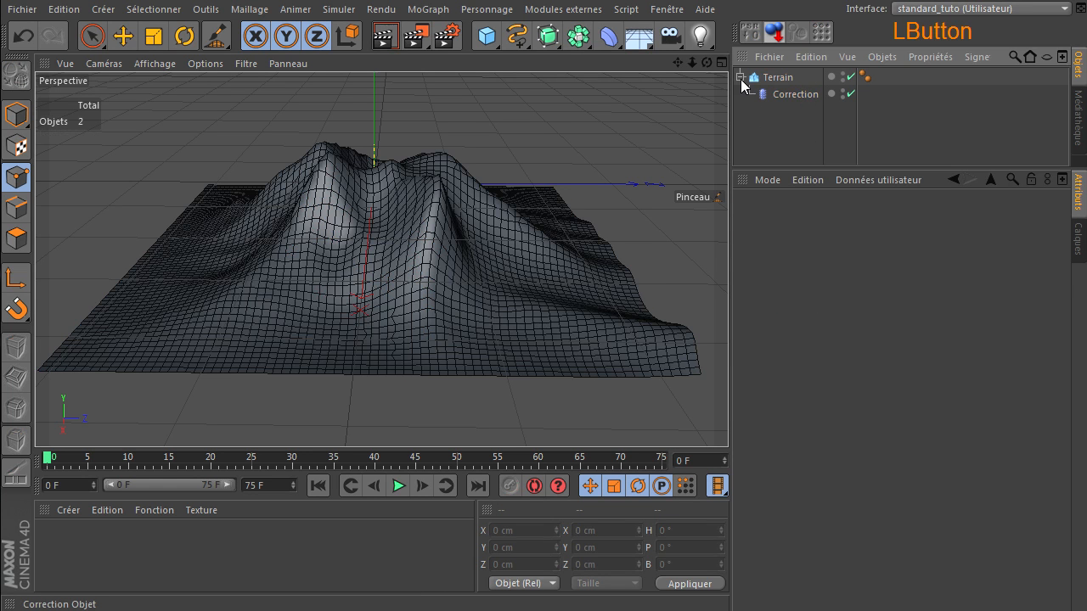
pyautogui.moveTo(723, 417); pyautogui.dragTo(726, 417)
# Select the Terrain's Correction deformer and switch to Polygon mode.
pyautogui.click(773, 77)
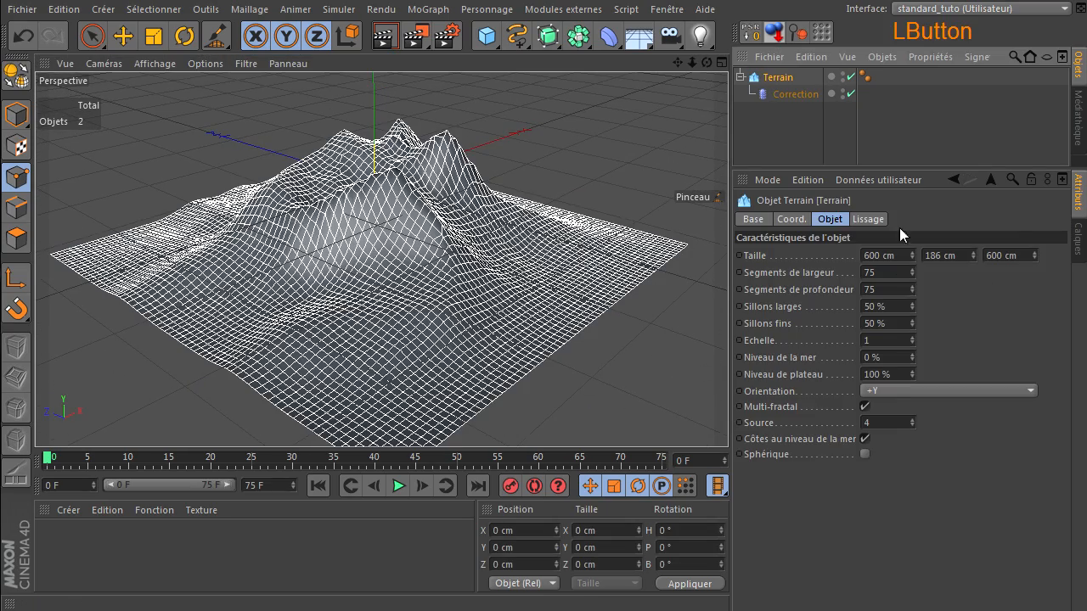
pyautogui.click(776, 94)
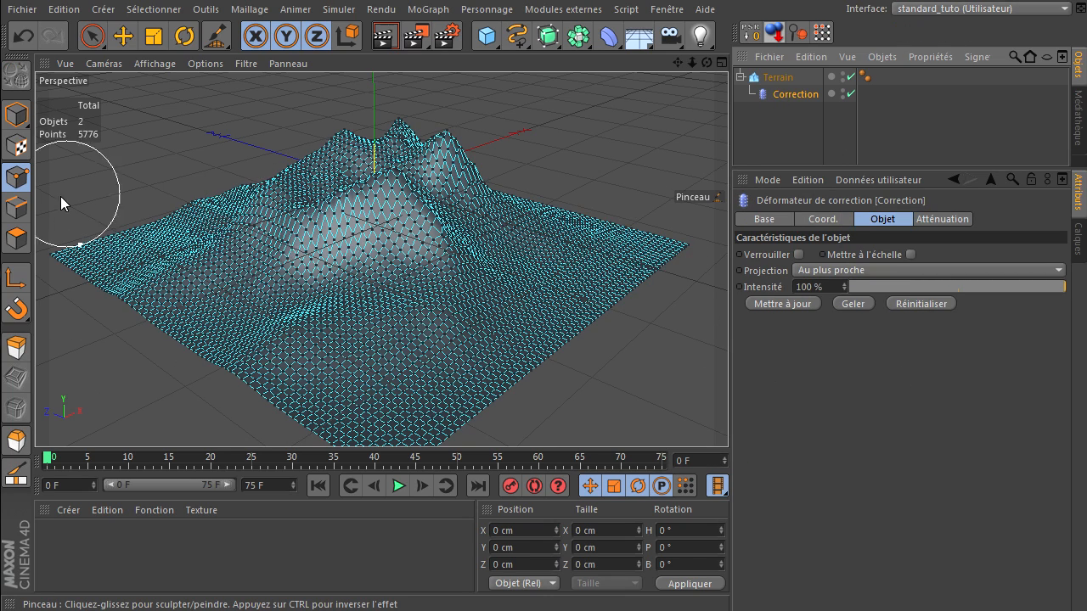
pyautogui.click(18, 209)
pyautogui.click(21, 182)
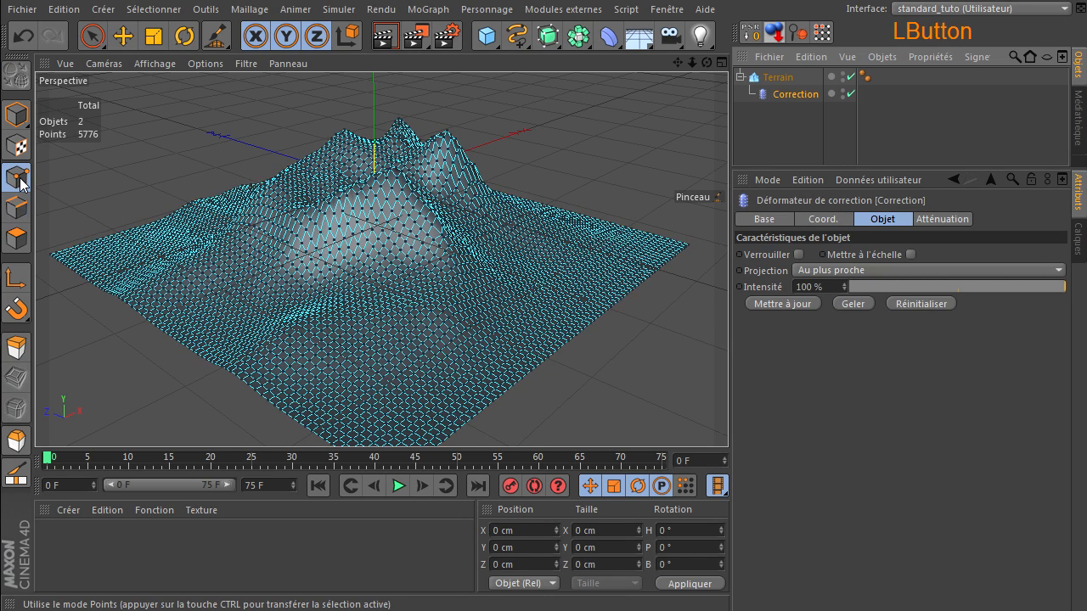
pyautogui.click(16, 208)
pyautogui.click(12, 243)
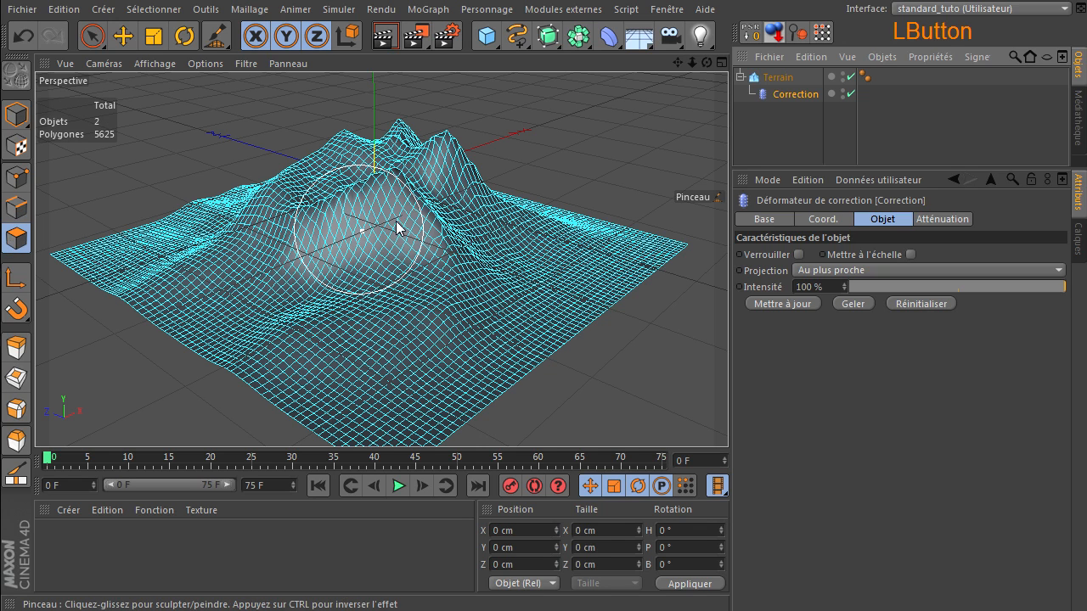
# Try raising a patch of polygons around the Terrain's front summit by about 29 cm, selected with the Pinceau de sélection.
pyautogui.click(93, 40)
pyautogui.moveTo(351, 213)
pyautogui.mouseDown()
pyautogui.moveTo(340, 204)
pyautogui.moveTo(374, 196)
pyautogui.mouseUp()
pyautogui.moveTo(338, 114); pyautogui.dragTo(243, 180)
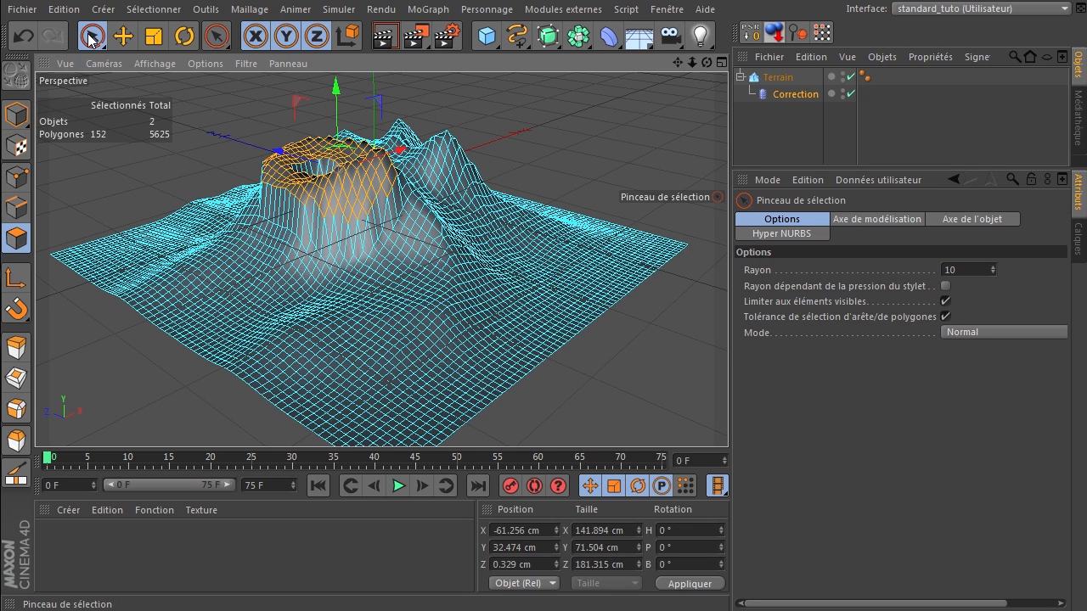
pyautogui.click(23, 36)
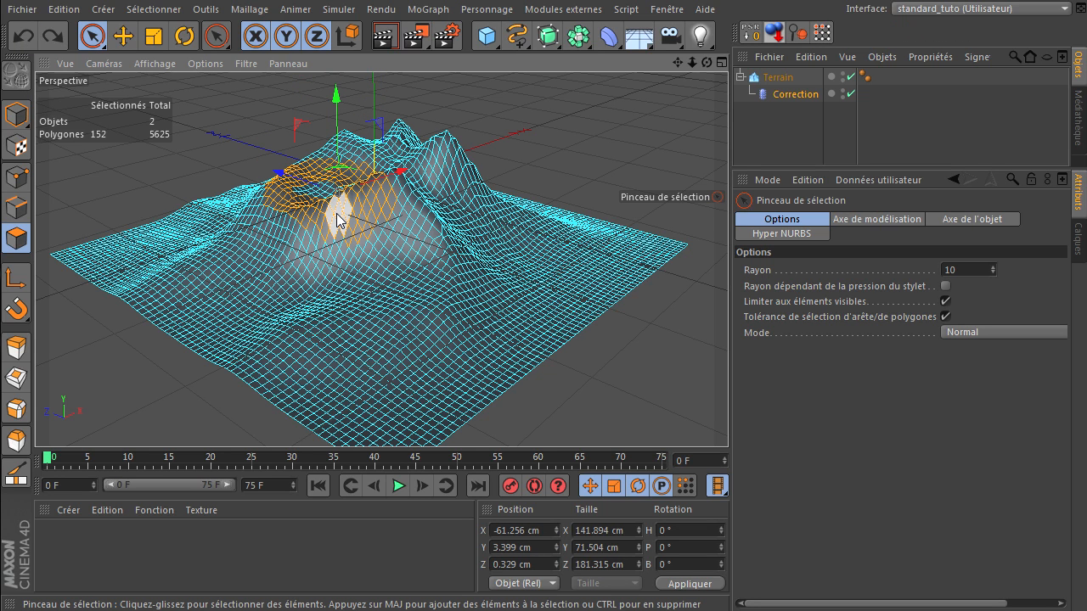
pyautogui.click(561, 172)
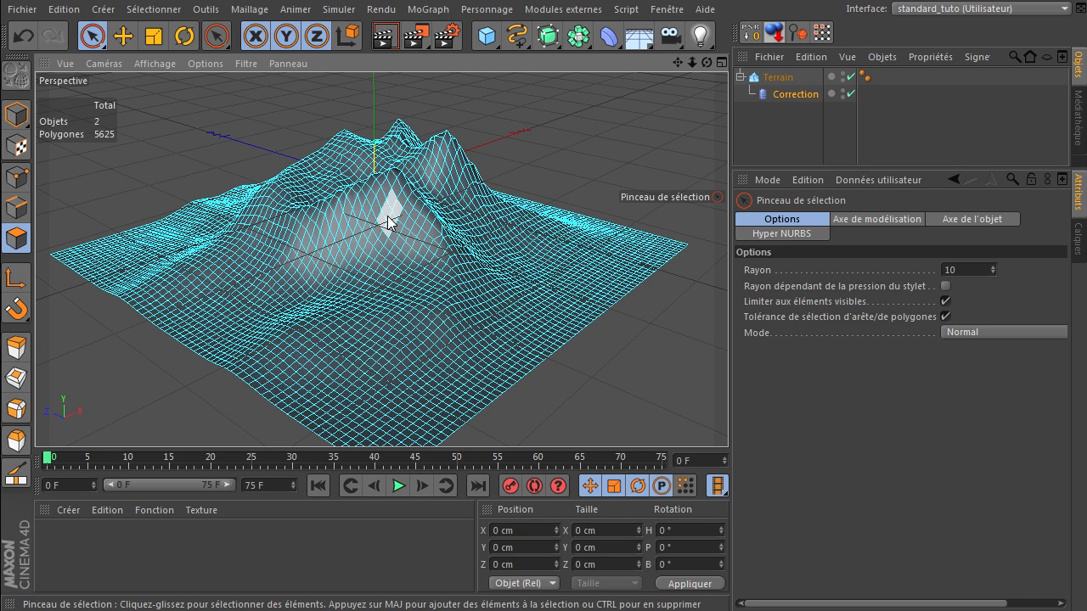
# Reset the Terrain's Correction deformer and activate the Pinceau sculpting tool in Lisser mode.
pyautogui.click(791, 94)
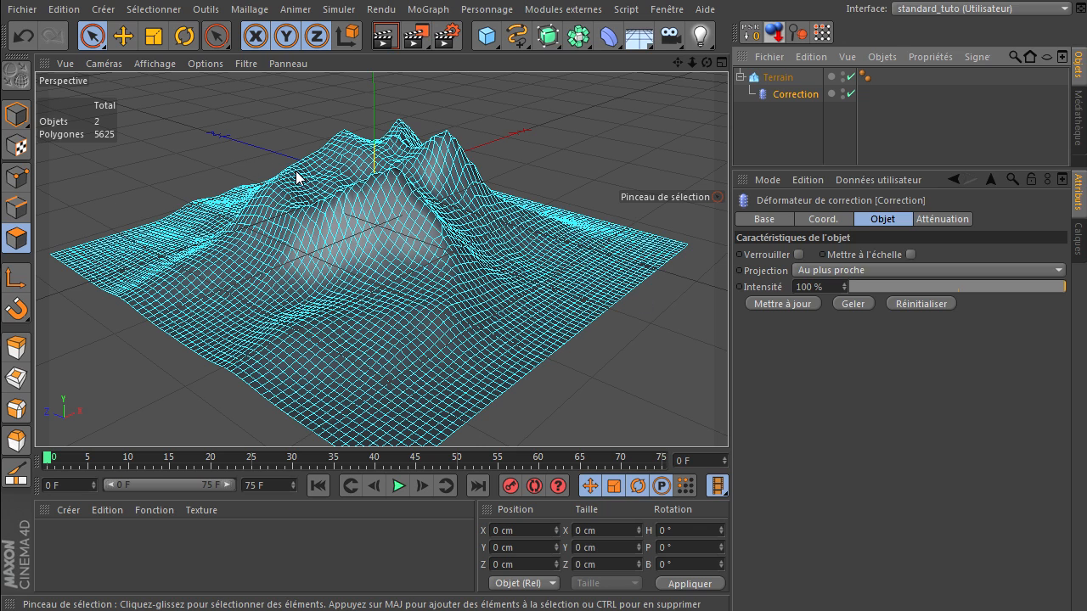
pyautogui.click(940, 305)
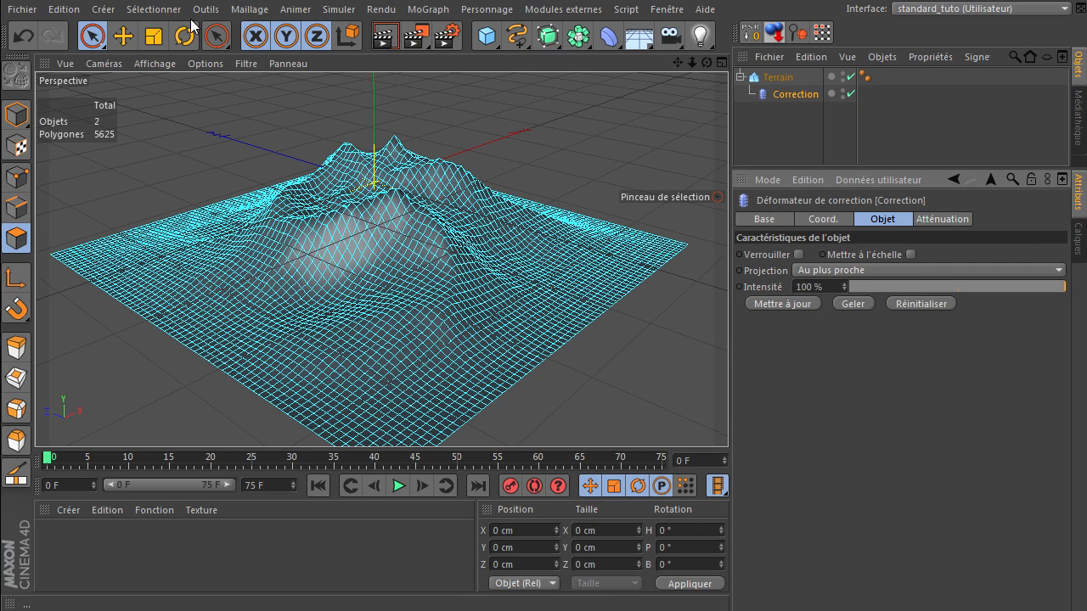
pyautogui.moveTo(217, 37); pyautogui.dragTo(253, 85)
pyautogui.click(955, 254)
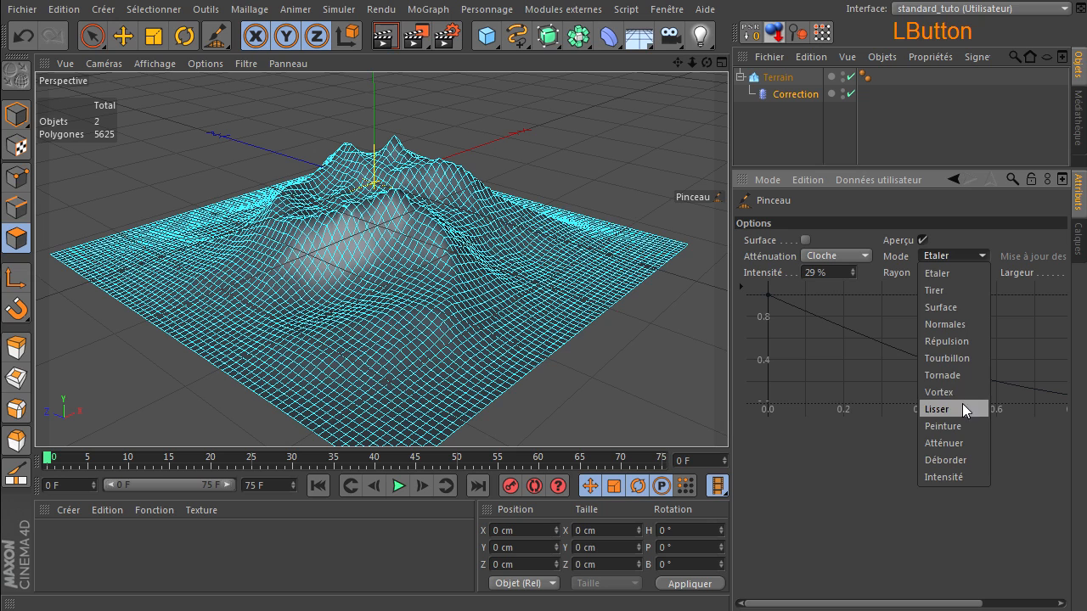
pyautogui.click(958, 406)
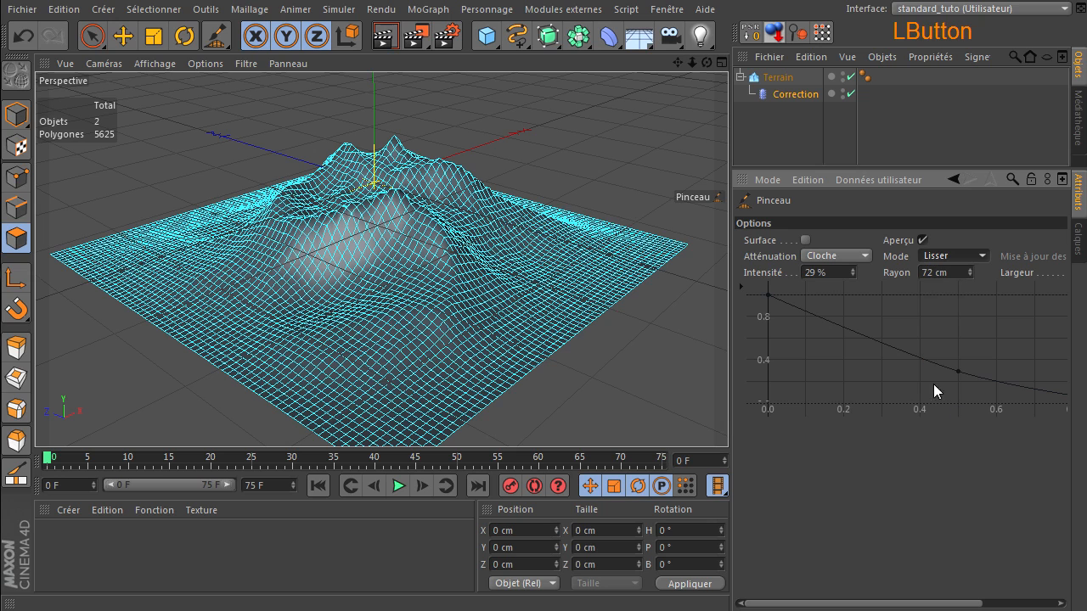
# Smooth the Terrain's peaks and ridges through the Correction deformer with the Pinceau at 106 % intensity, enlarging its radius to 101 cm.
pyautogui.click(789, 75)
pyautogui.click(795, 93)
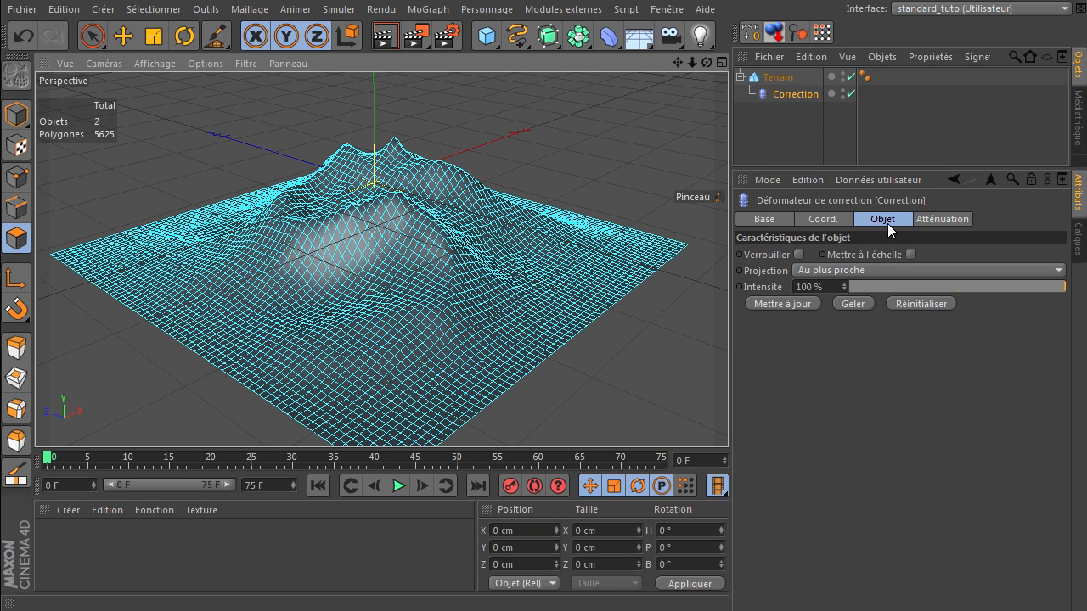
pyautogui.click(216, 34)
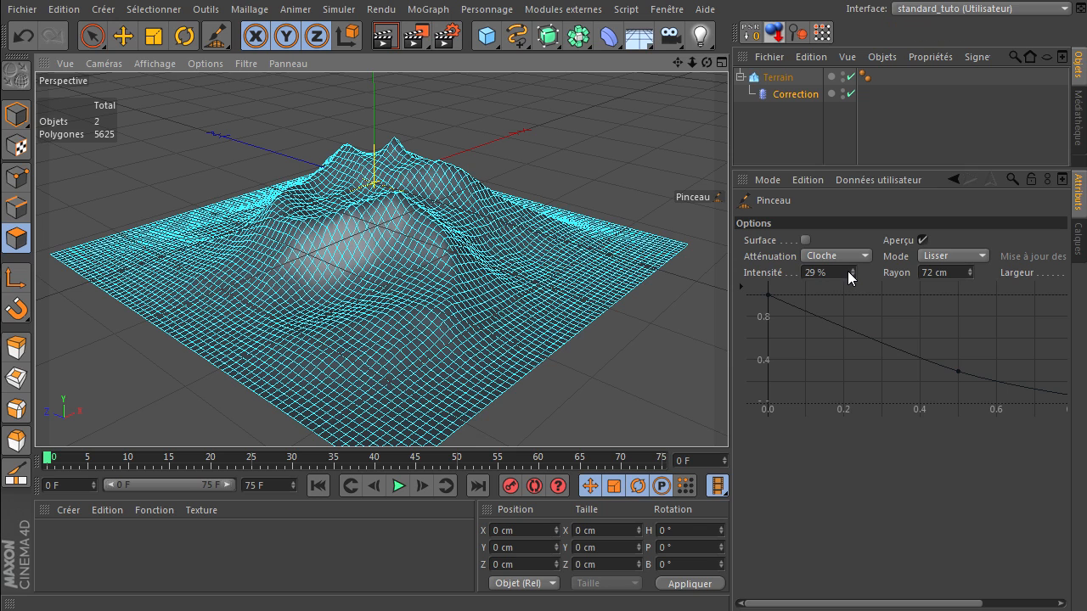
pyautogui.moveTo(854, 272); pyautogui.dragTo(855, 271)
pyautogui.moveTo(382, 181)
pyautogui.mouseDown()
pyautogui.moveTo(318, 184)
pyautogui.moveTo(403, 190)
pyautogui.moveTo(450, 163)
pyautogui.mouseUp()
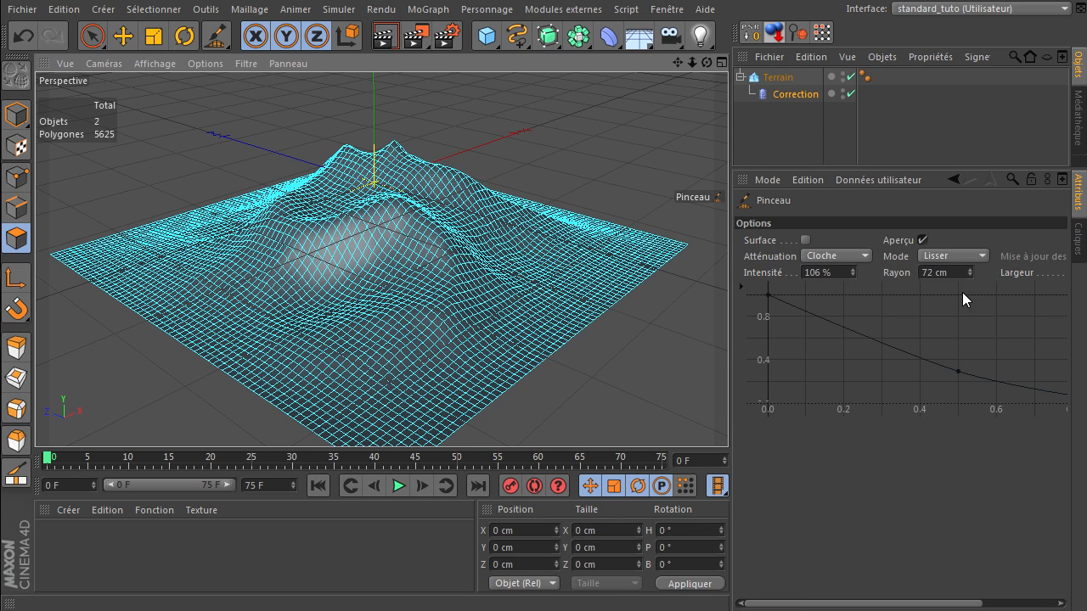
pyautogui.moveTo(969, 271); pyautogui.dragTo(970, 254)
pyautogui.moveTo(346, 145)
pyautogui.mouseDown()
pyautogui.moveTo(385, 216)
pyautogui.moveTo(432, 154)
pyautogui.moveTo(526, 235)
pyautogui.moveTo(369, 211)
pyautogui.moveTo(459, 160)
pyautogui.moveTo(366, 156)
pyautogui.moveTo(291, 226)
pyautogui.moveTo(432, 184)
pyautogui.moveTo(526, 223)
pyautogui.moveTo(441, 324)
pyautogui.moveTo(243, 254)
pyautogui.mouseUp()
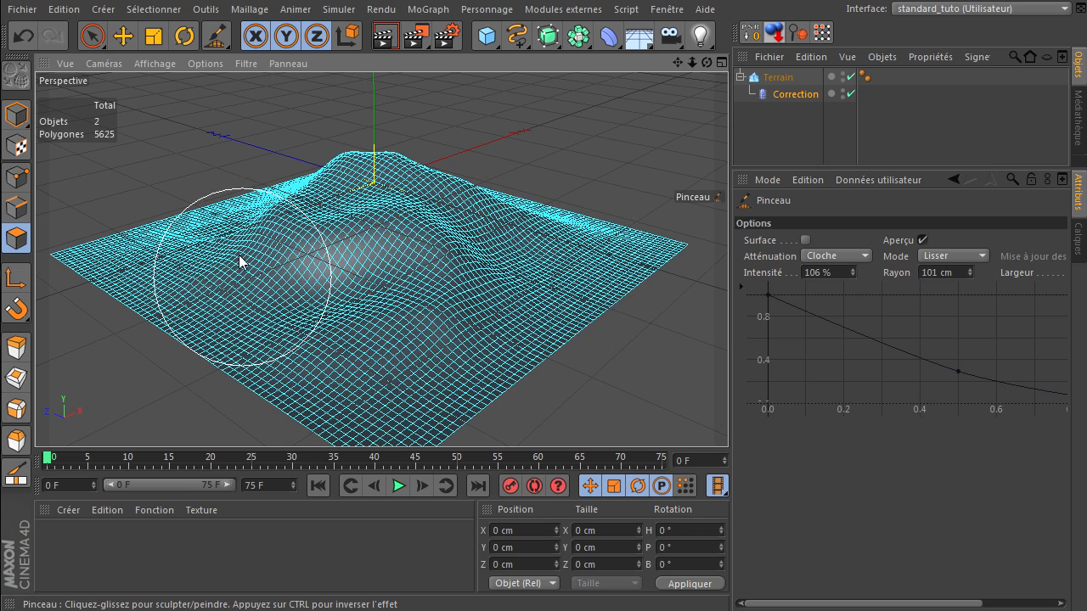
# Set the Correction deformer's intensity to 0 % and render the Terrain in the viewport.
pyautogui.click(809, 96)
pyautogui.moveTo(1061, 288); pyautogui.dragTo(754, 302)
pyautogui.moveTo(707, 63); pyautogui.dragTo(728, 416)
pyautogui.click(379, 38)
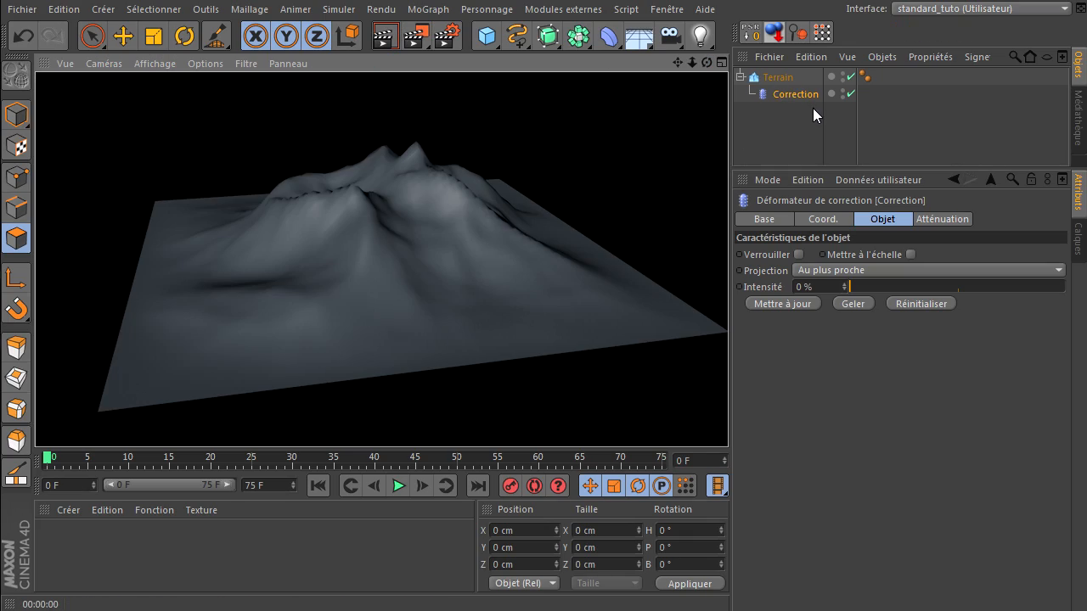
# Set the Correction deformer's intensity back to 100 % and render the smoothed Terrain in the viewport.
pyautogui.click(768, 81)
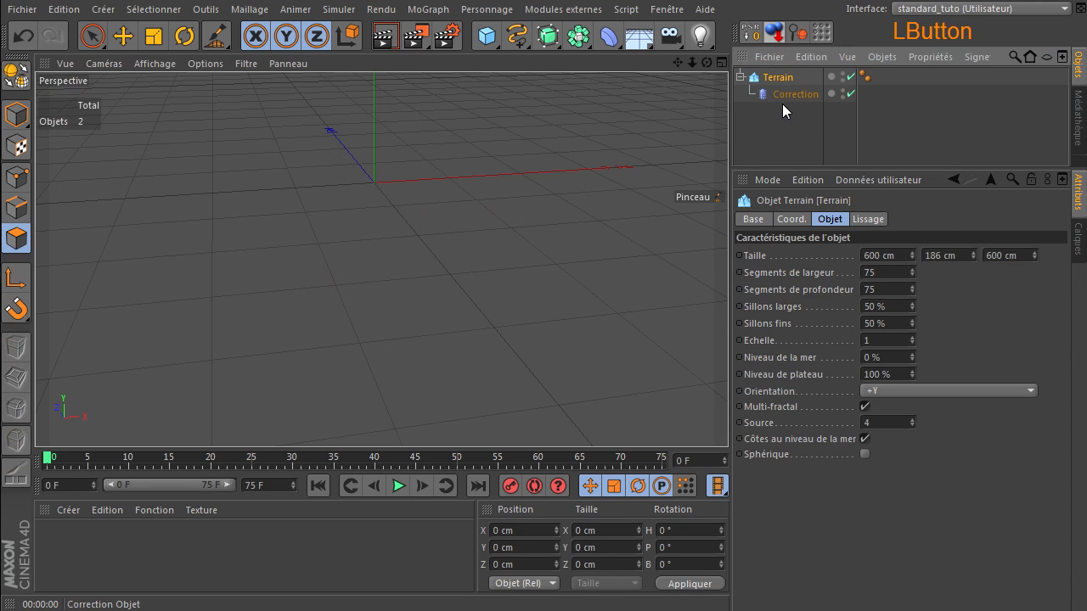
pyautogui.click(785, 93)
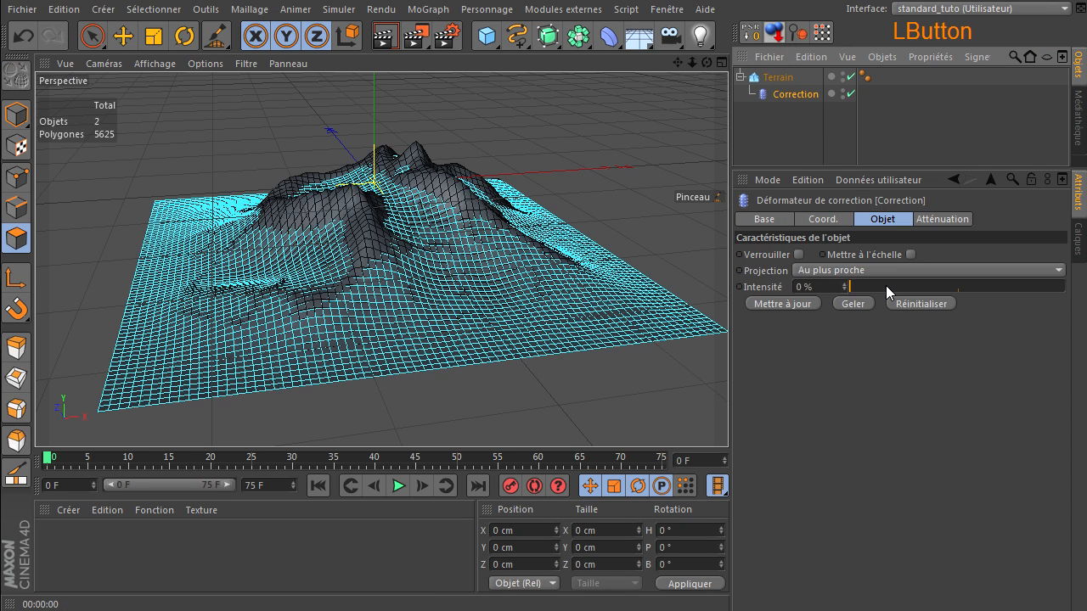
pyautogui.moveTo(850, 282); pyautogui.dragTo(1067, 286)
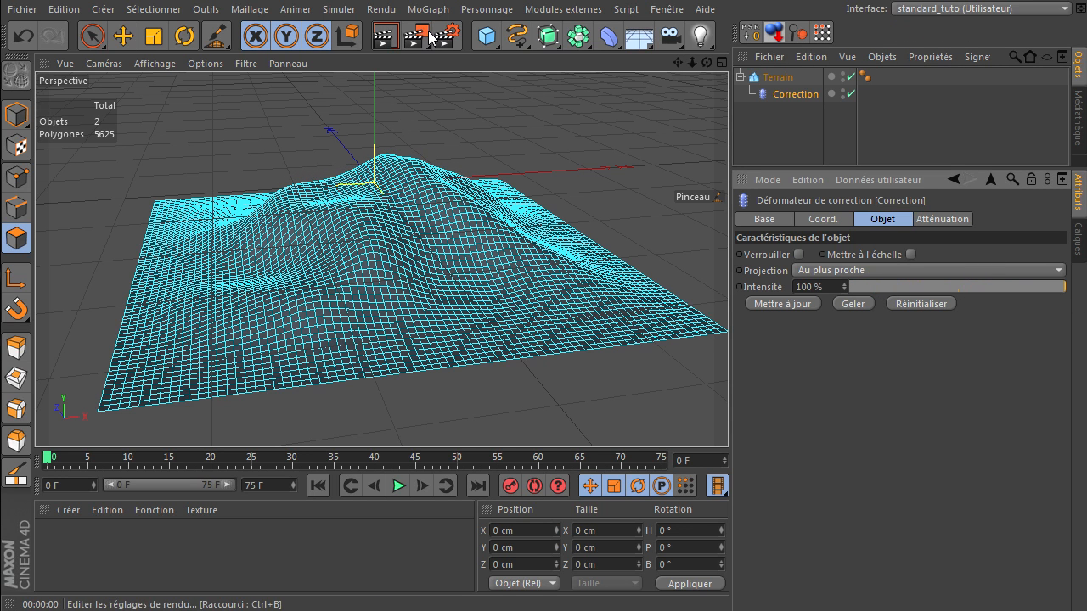
pyautogui.click(385, 35)
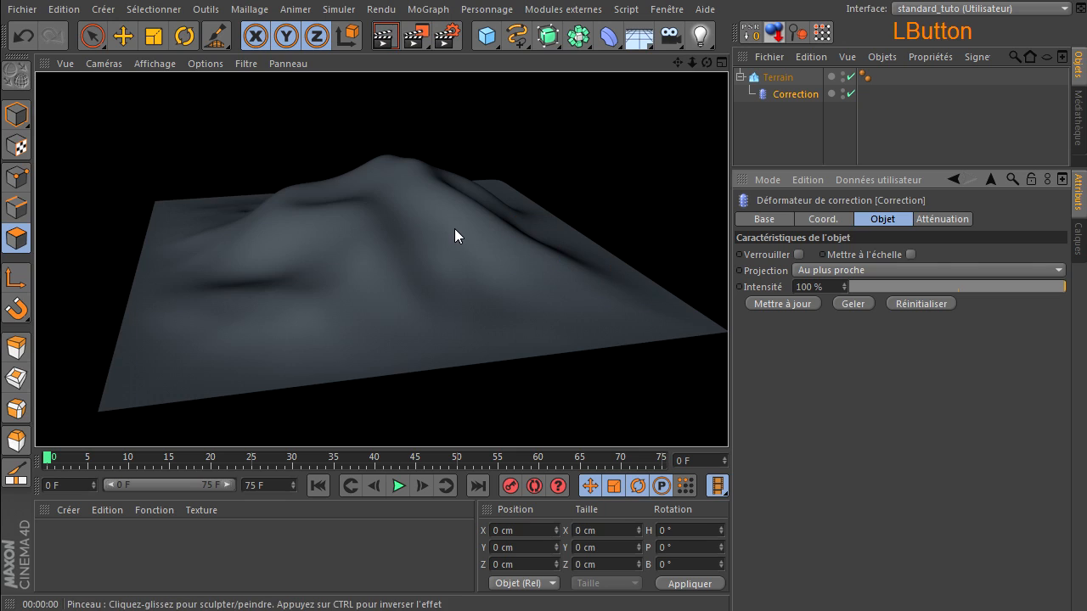
pyautogui.click(854, 393)
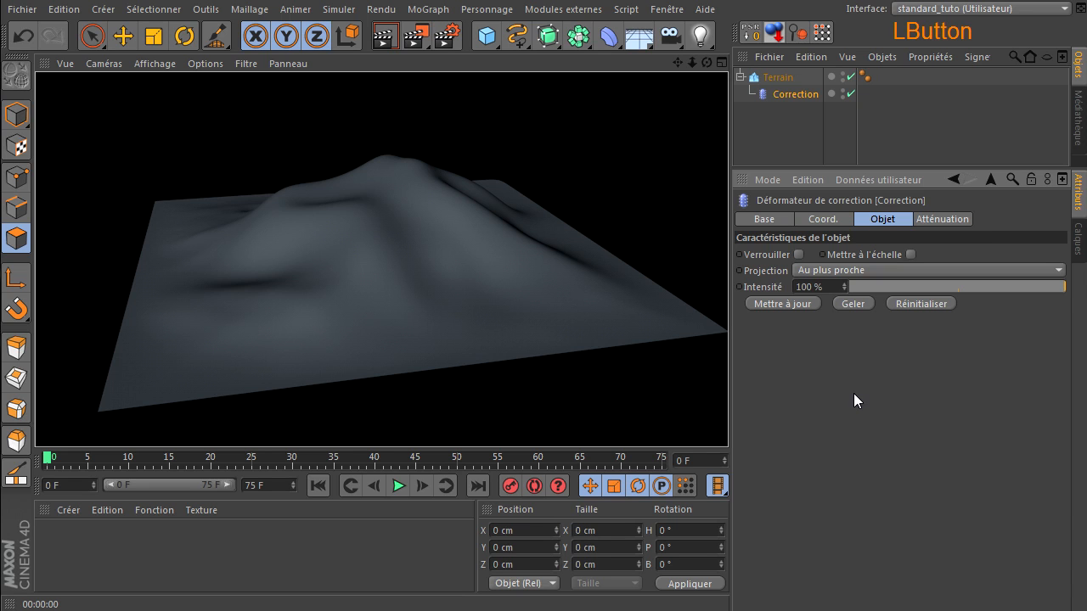
# Set the Correction deformer's falloff shape to Linéaire.
pyautogui.click(768, 119)
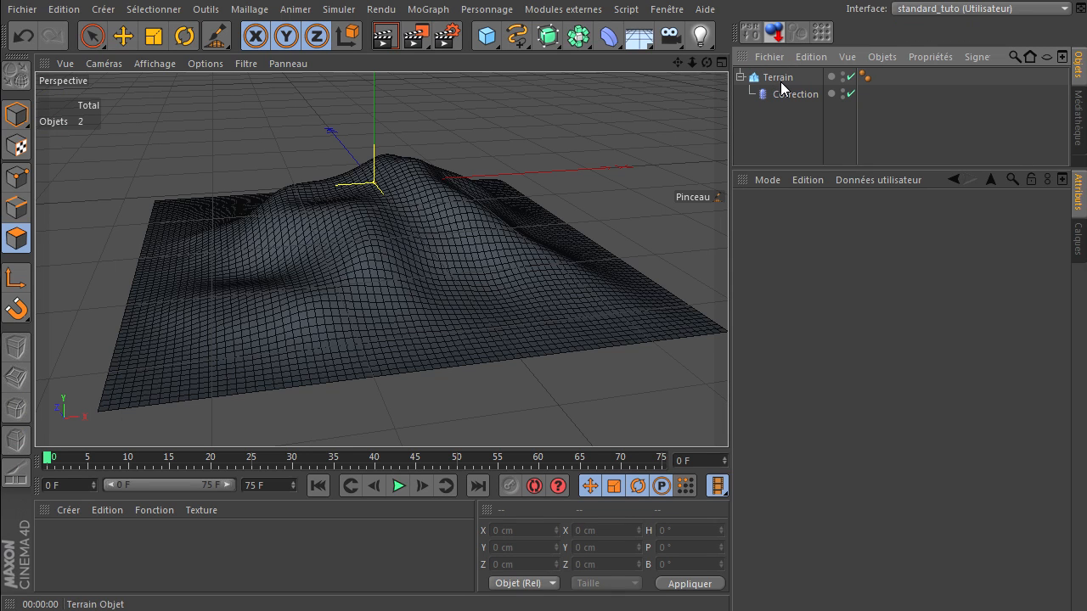
pyautogui.click(782, 95)
pyautogui.click(934, 219)
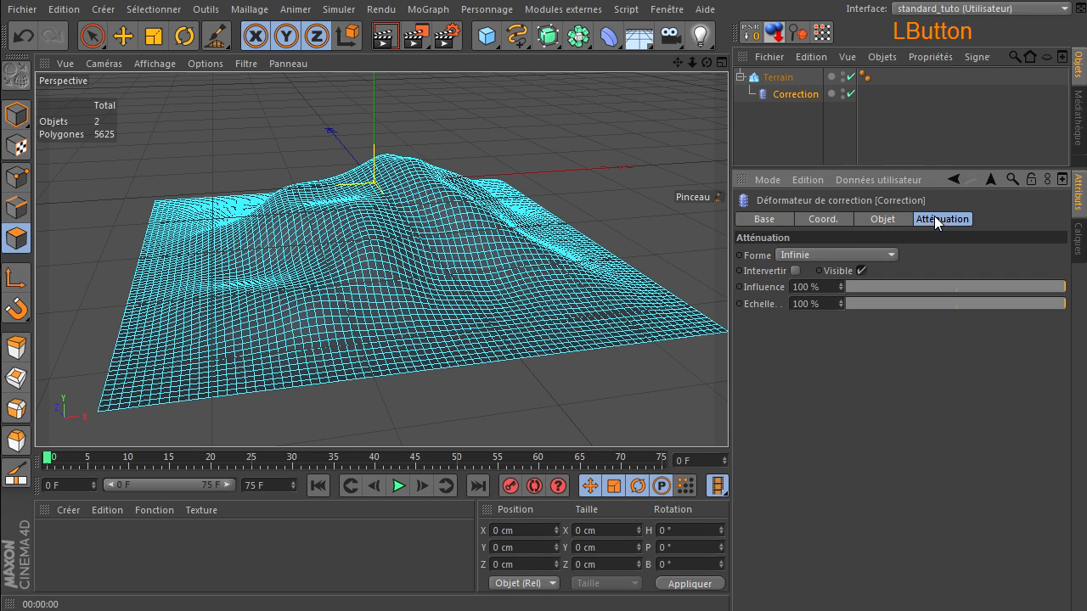
pyautogui.click(851, 254)
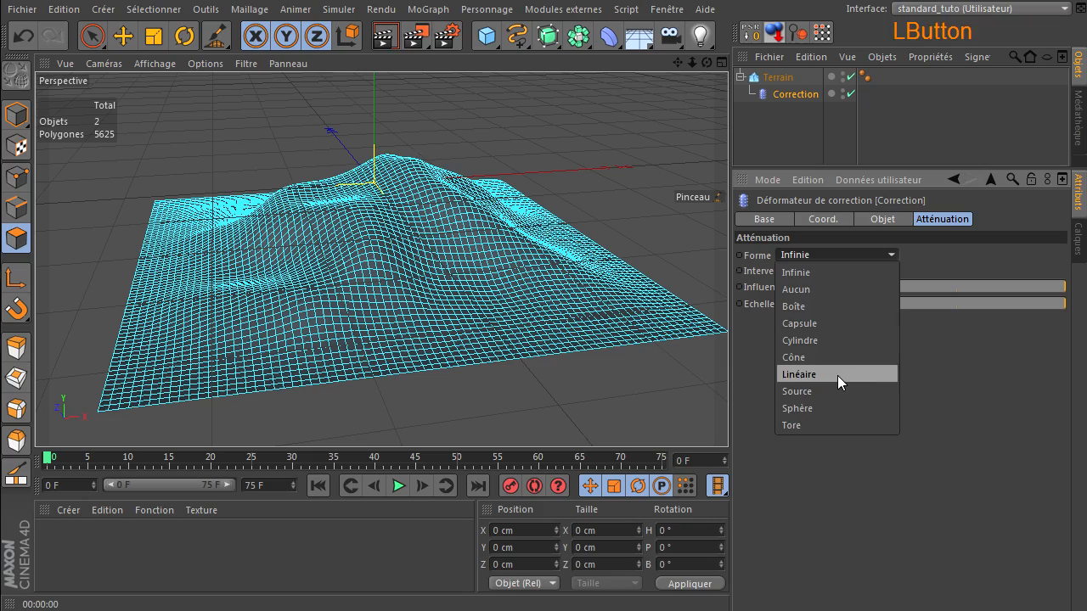
pyautogui.click(837, 375)
# Switch to Model mode with the Déplacement tool to manipulate the Correction deformer's linear falloff.
pyautogui.moveTo(708, 64); pyautogui.dragTo(666, 66)
pyautogui.click(123, 38)
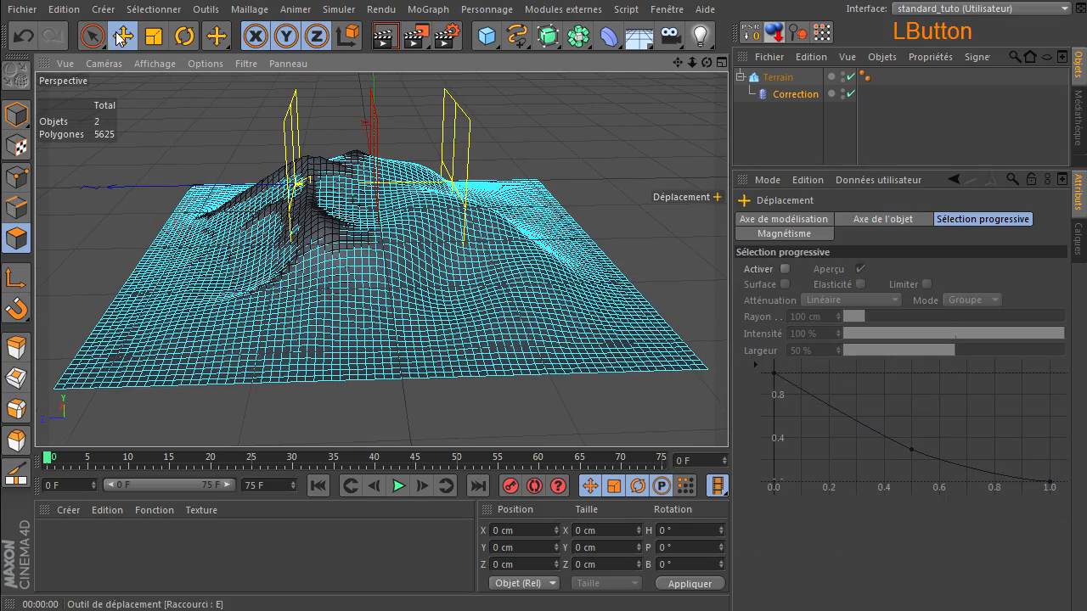
pyautogui.click(20, 117)
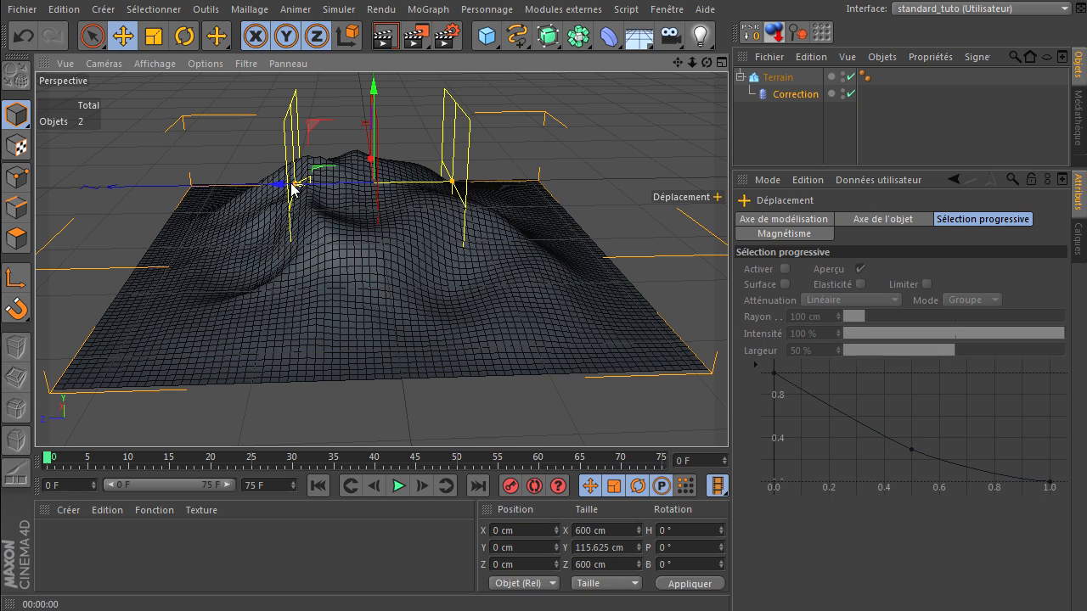
# Shift the Correction deformer along Z to about -195 cm, and delete the terrain together with that deformer.
pyautogui.moveTo(323, 196); pyautogui.dragTo(441, 200)
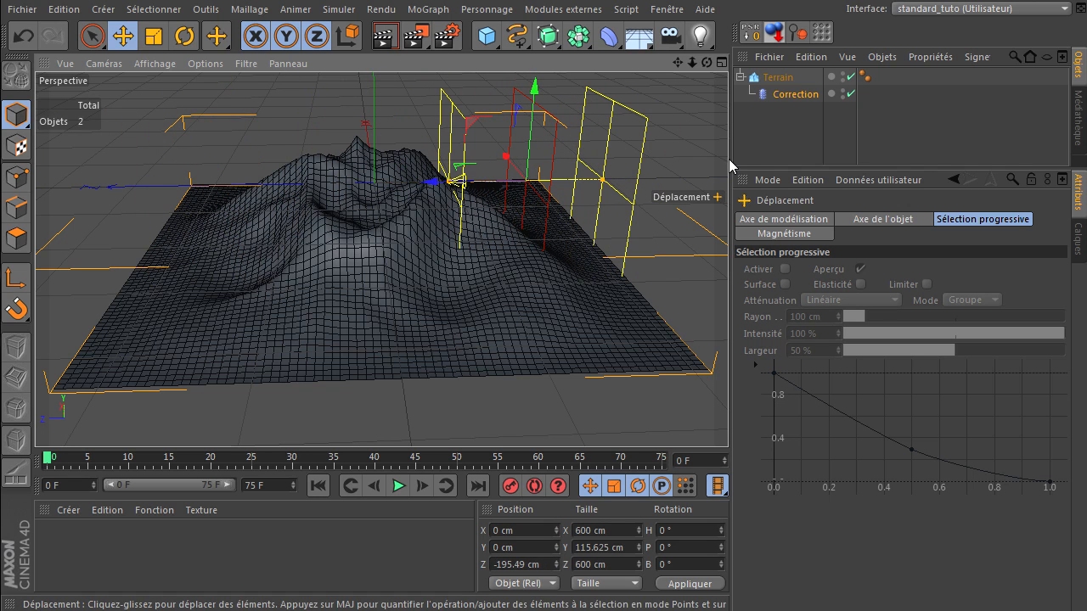
pyautogui.click(777, 78)
pyautogui.press('Delete')
pyautogui.click(783, 137)
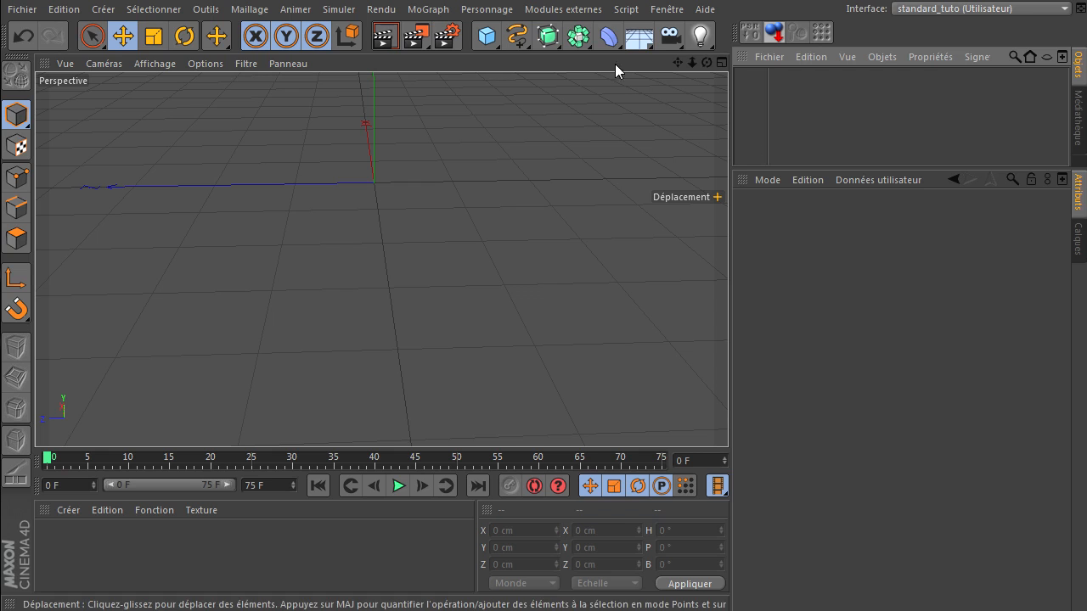
pyautogui.moveTo(610, 35); pyautogui.dragTo(1040, 79)
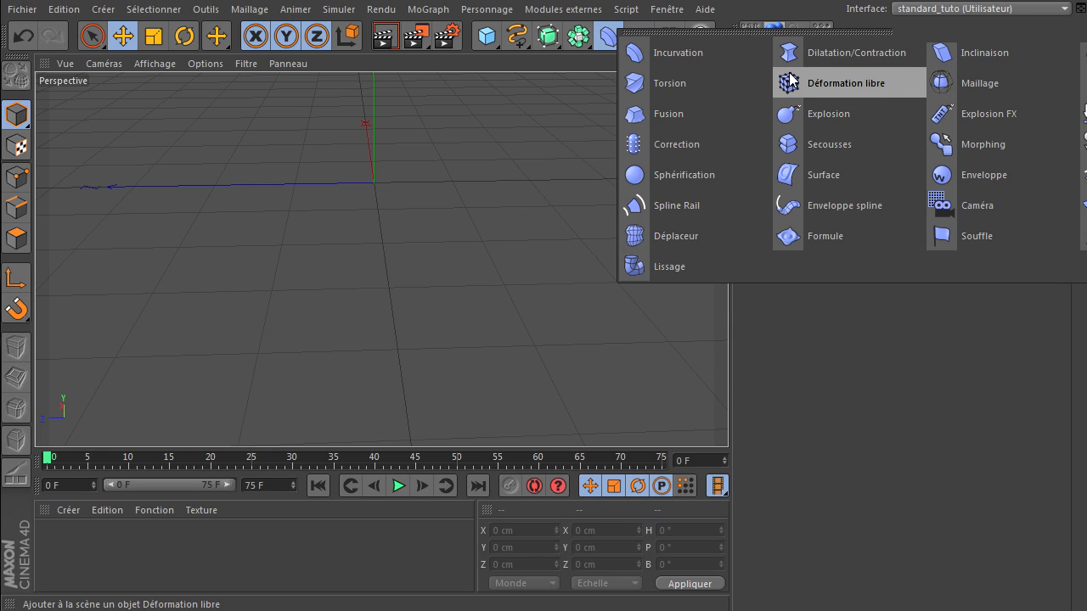
pyautogui.click(900, 345)
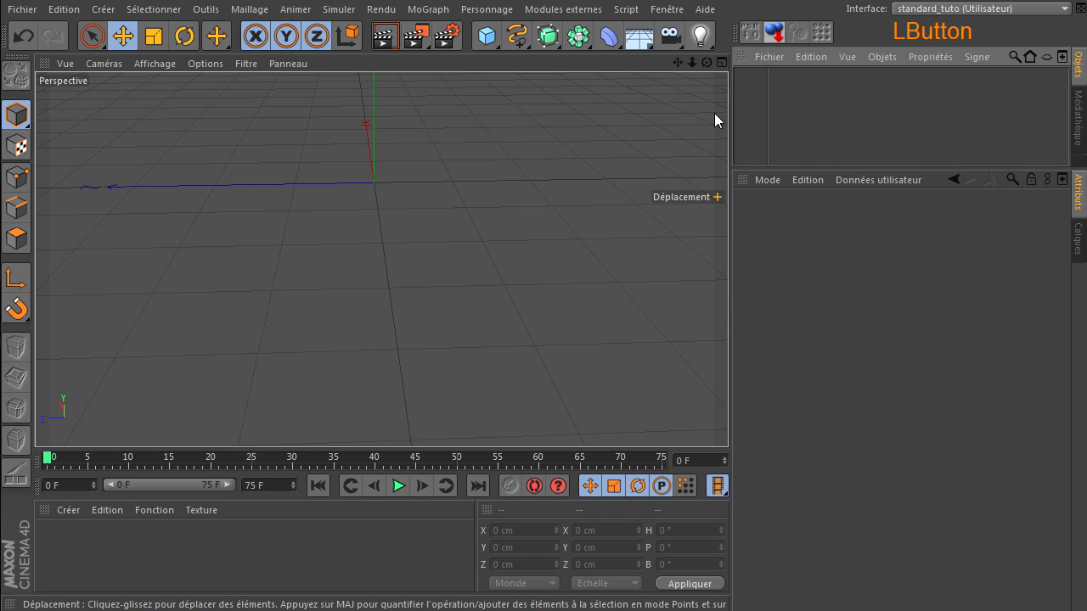
# Add a sphere primitive to the empty scene and set its type to Hexaèdre.
pyautogui.moveTo(677, 62); pyautogui.dragTo(709, 62)
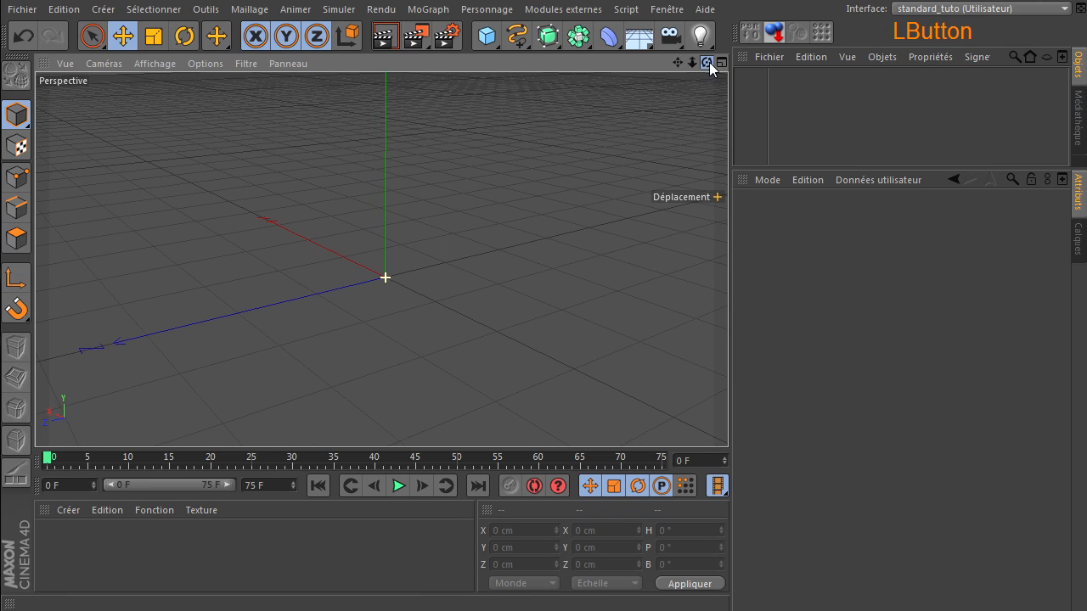
pyautogui.click(487, 36)
pyautogui.click(879, 83)
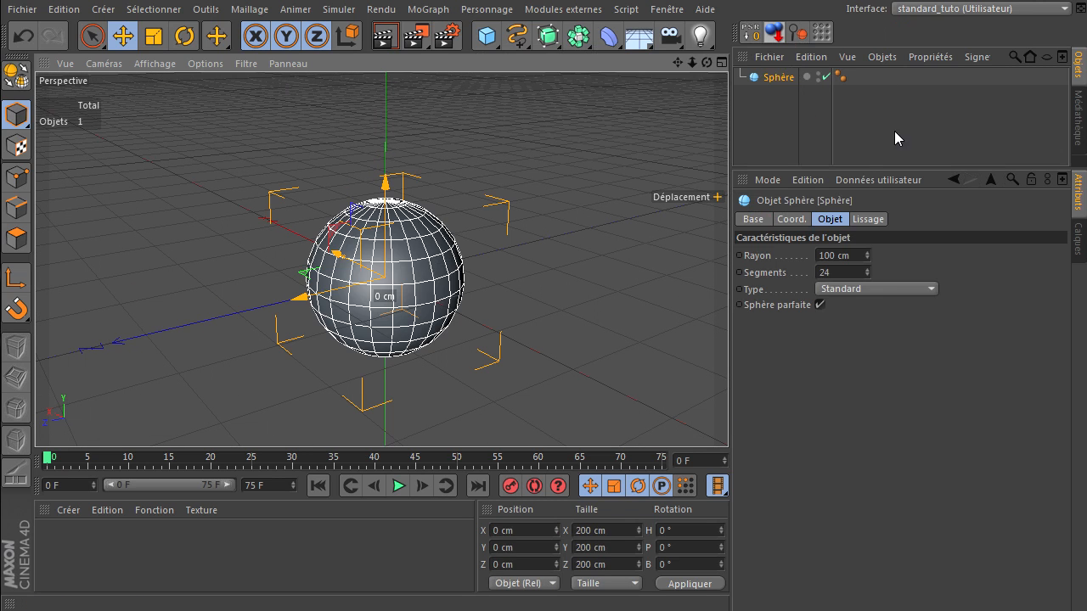
pyautogui.click(824, 291)
pyautogui.click(842, 342)
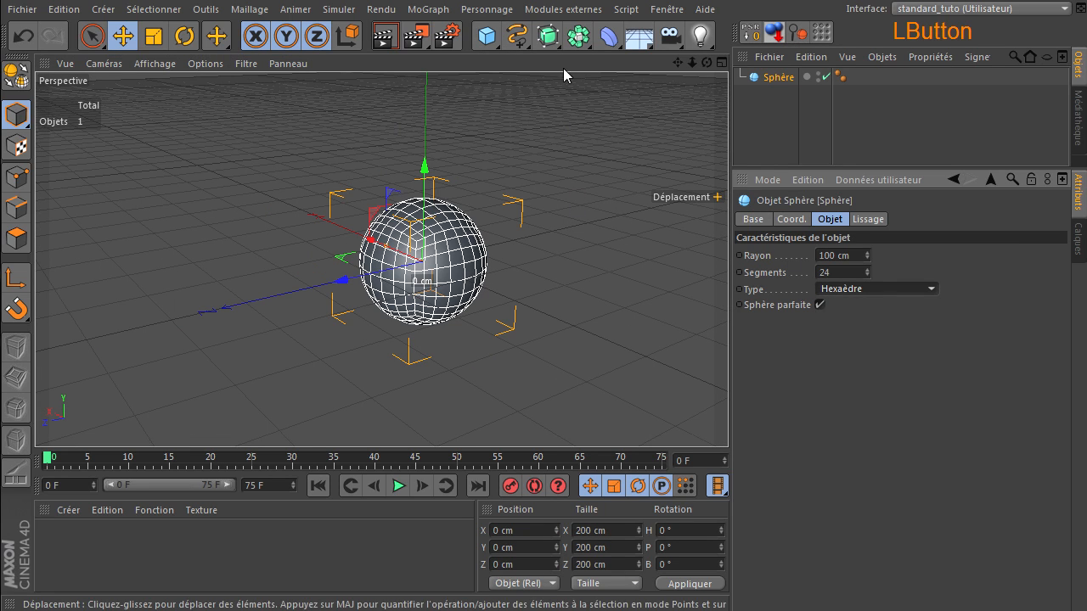
# Add a Déformation libre deformer, make it a child of the sphere and keep it selected.
pyautogui.click(609, 36)
pyautogui.click(836, 83)
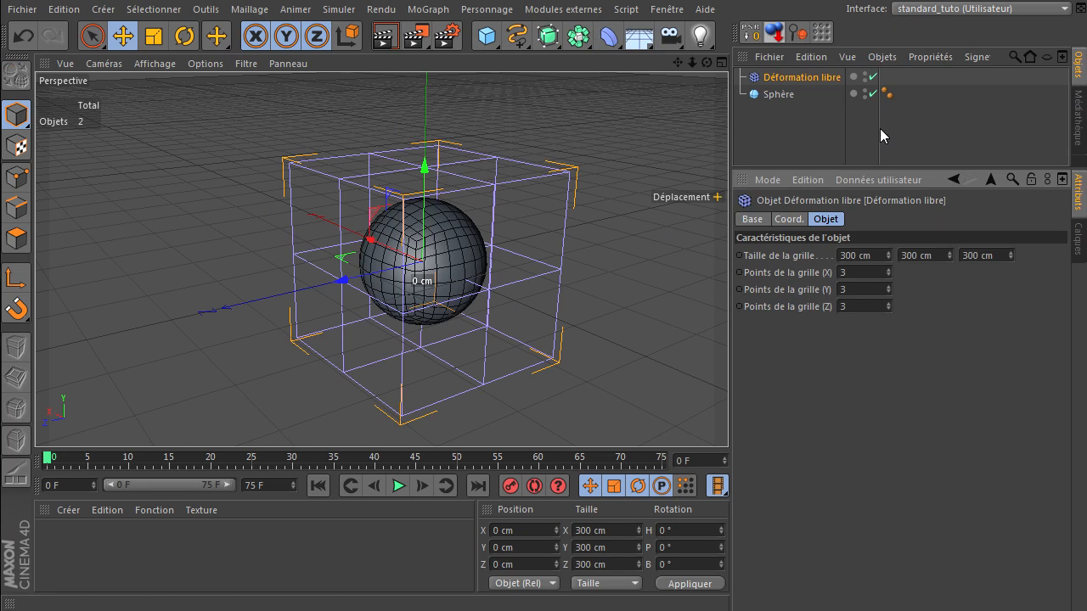
pyautogui.moveTo(820, 79); pyautogui.dragTo(801, 96)
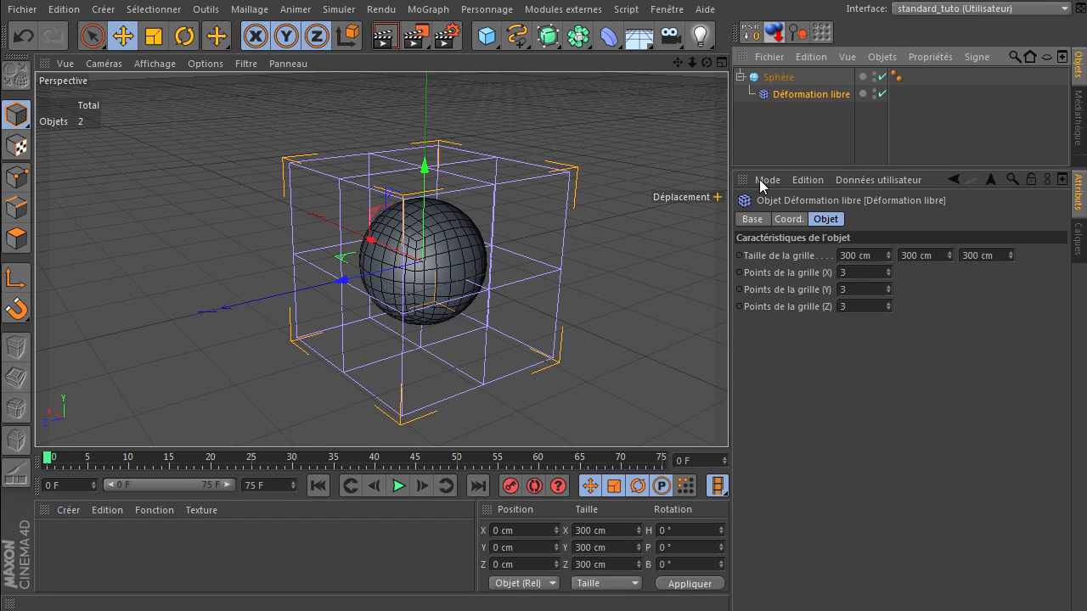
pyautogui.click(780, 77)
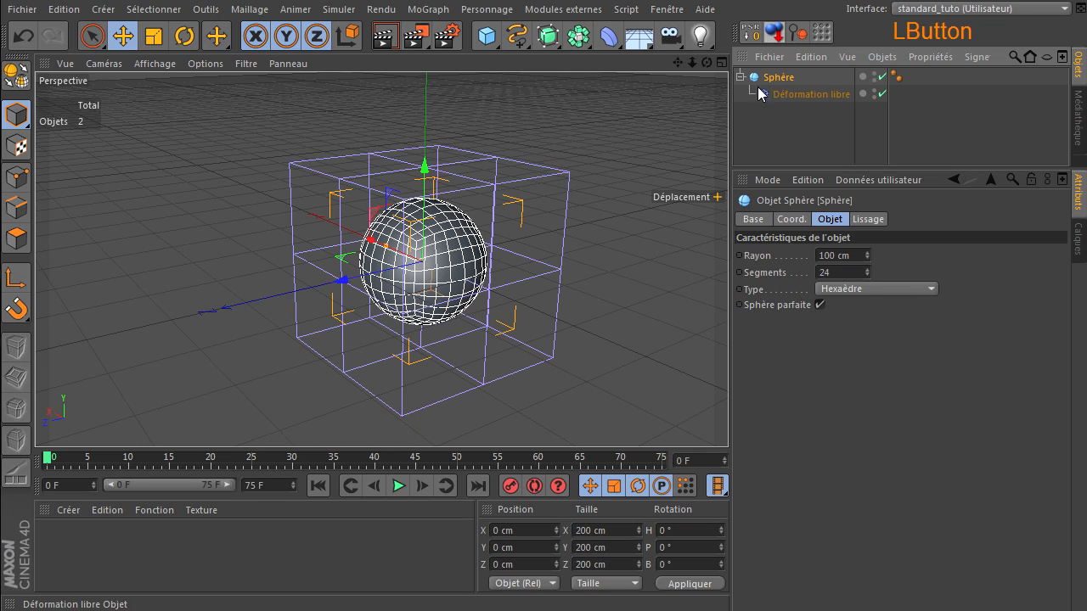
pyautogui.click(807, 94)
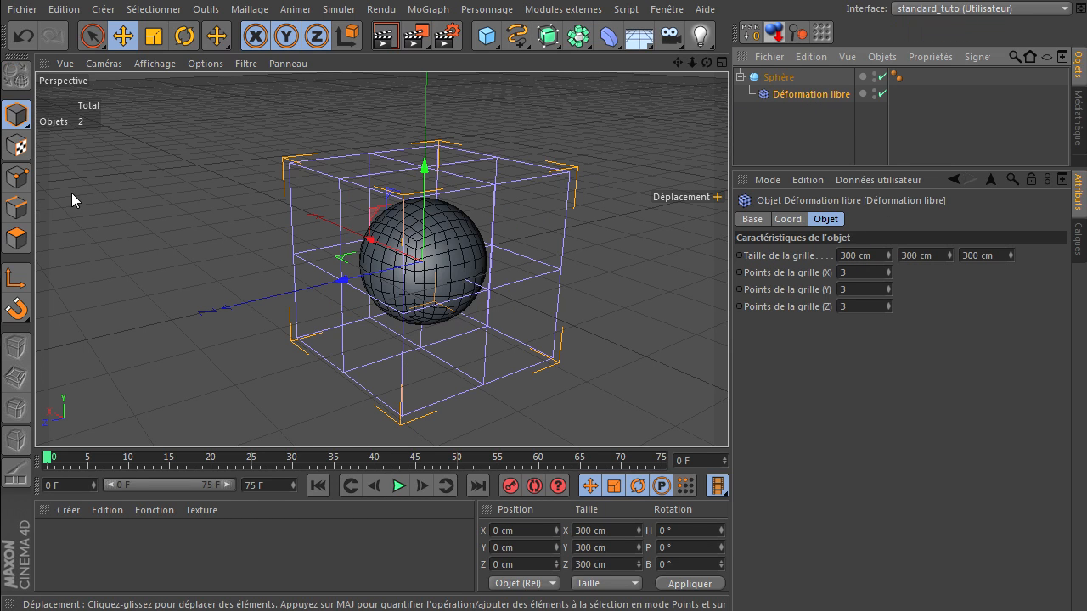
# Switch to point mode and select a single point on the upper edge of the deformer's cage.
pyautogui.click(14, 180)
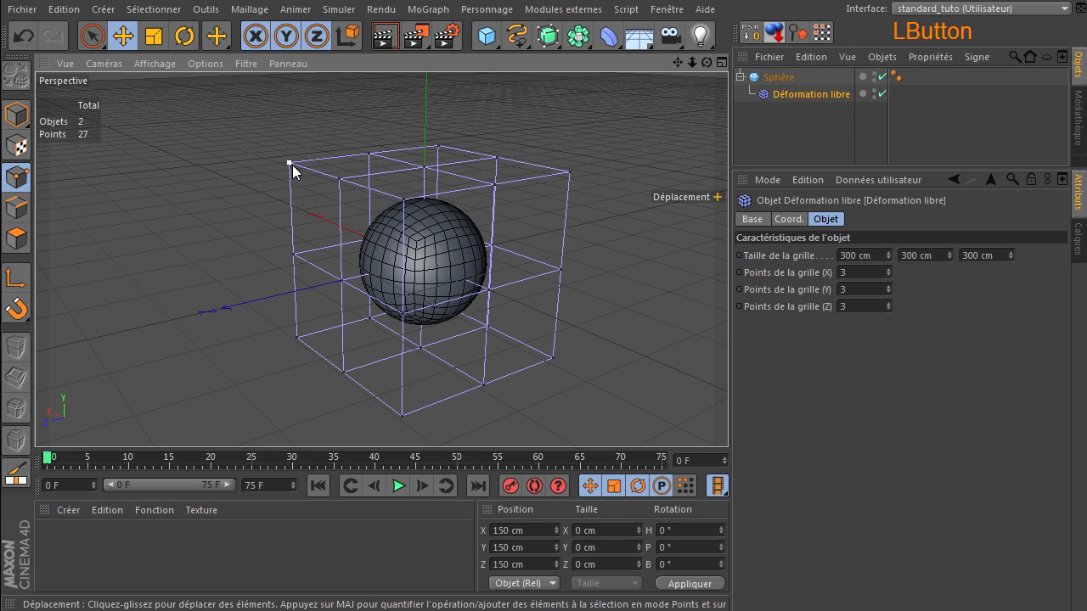
pyautogui.click(292, 164)
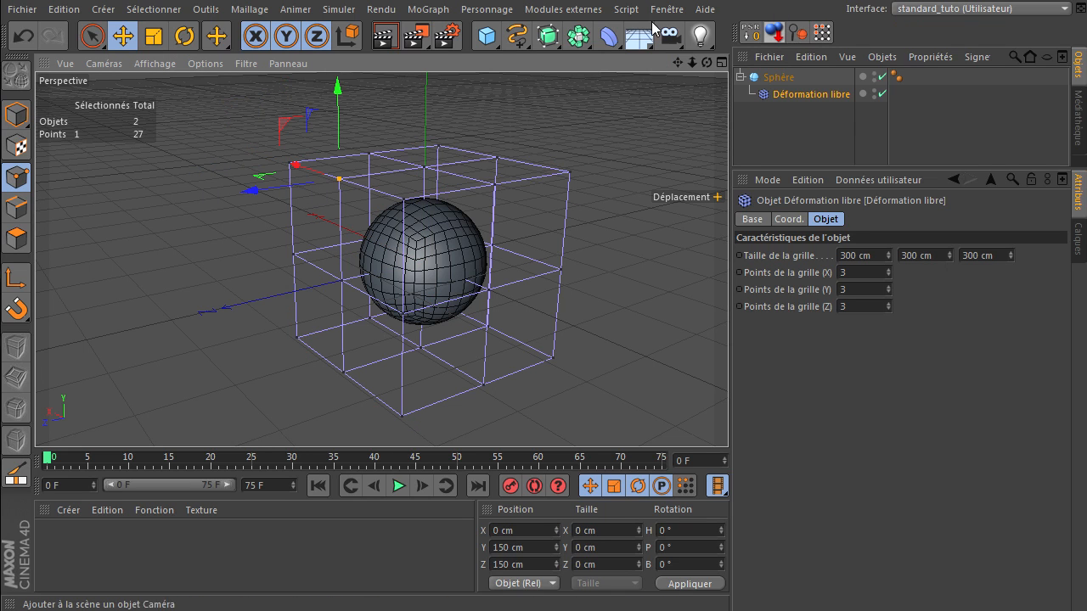
pyautogui.moveTo(609, 36); pyautogui.dragTo(853, 400)
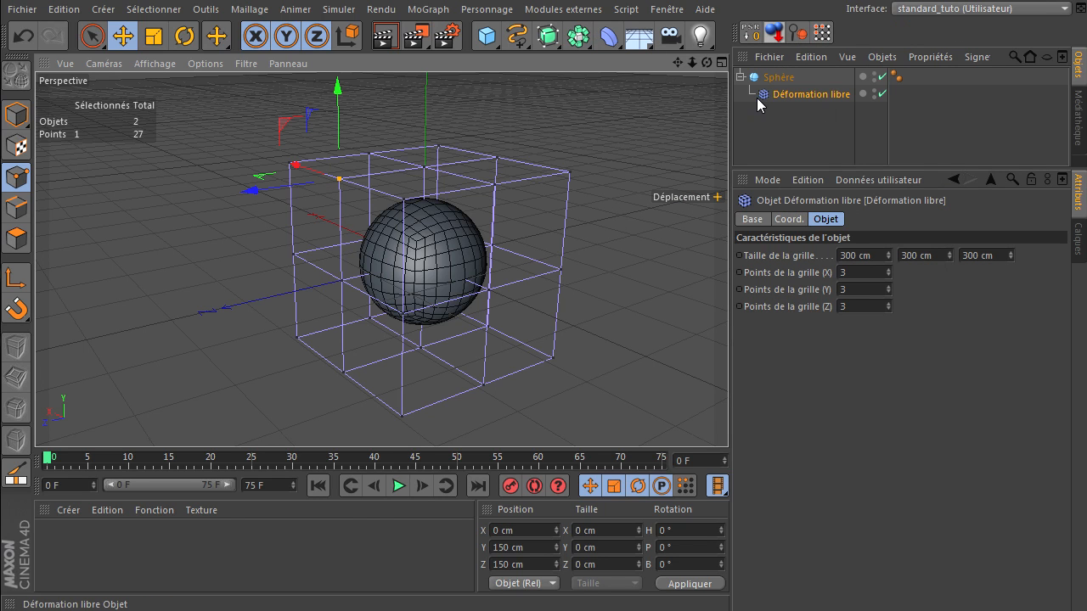
# Try a higher number of X grid points on the Déformation libre deformer and bring it back to 3.
pyautogui.click(891, 270)
pyautogui.click(891, 269)
pyautogui.click(890, 275)
pyautogui.click(889, 275)
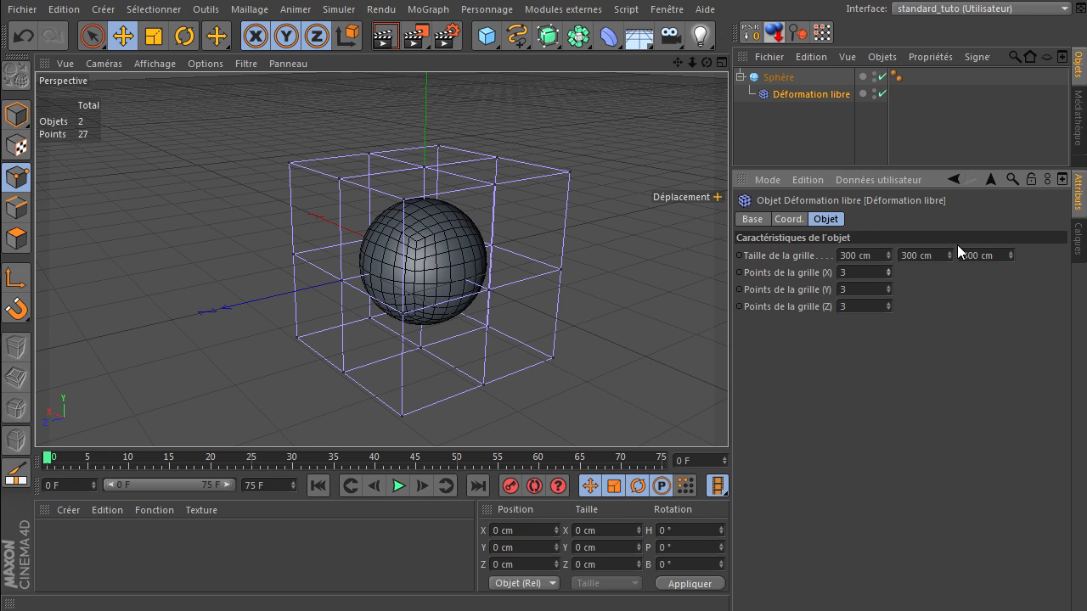
# Select the three points of one upper cage edge with the selection brush and pull them outward to about Y 277 cm, Z 441 cm.
pyautogui.moveTo(704, 62); pyautogui.dragTo(728, 416)
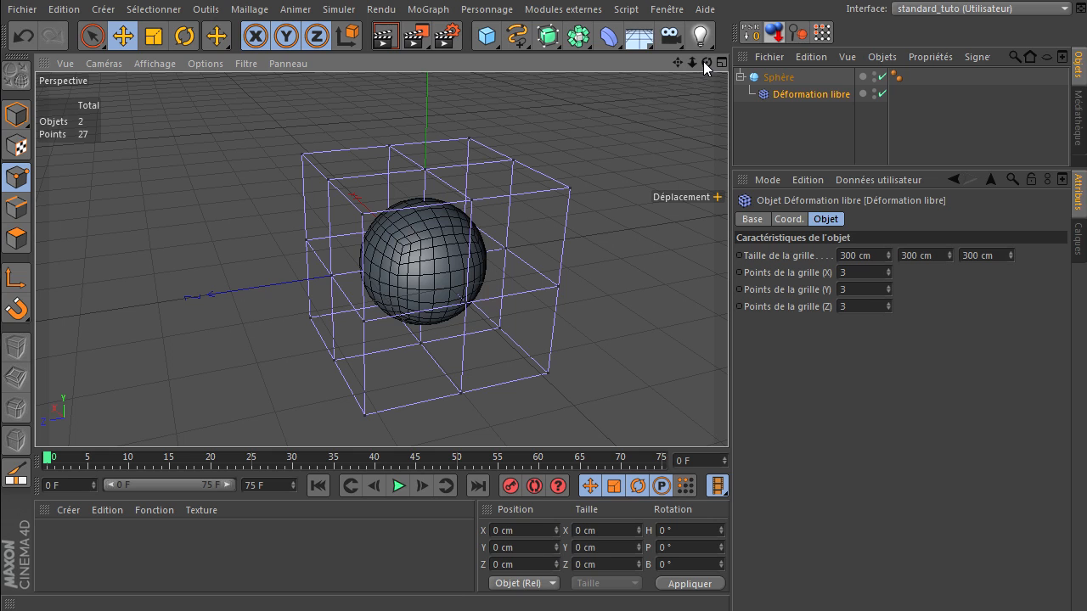
pyautogui.click(93, 36)
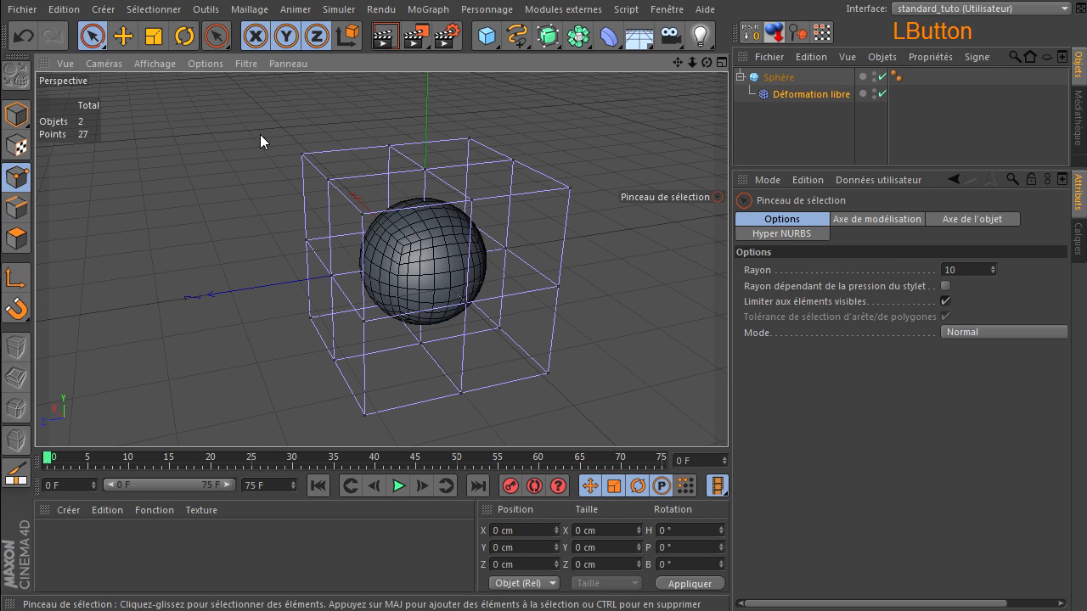
pyautogui.moveTo(299, 153); pyautogui.dragTo(364, 214)
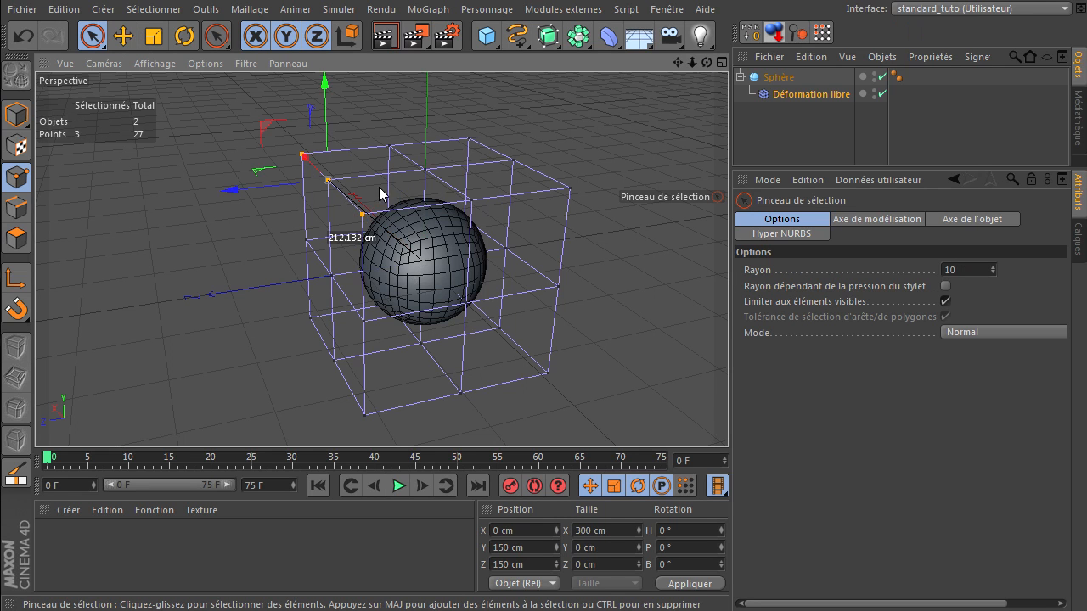
pyautogui.click(260, 126)
pyautogui.moveTo(281, 153); pyautogui.dragTo(363, 214)
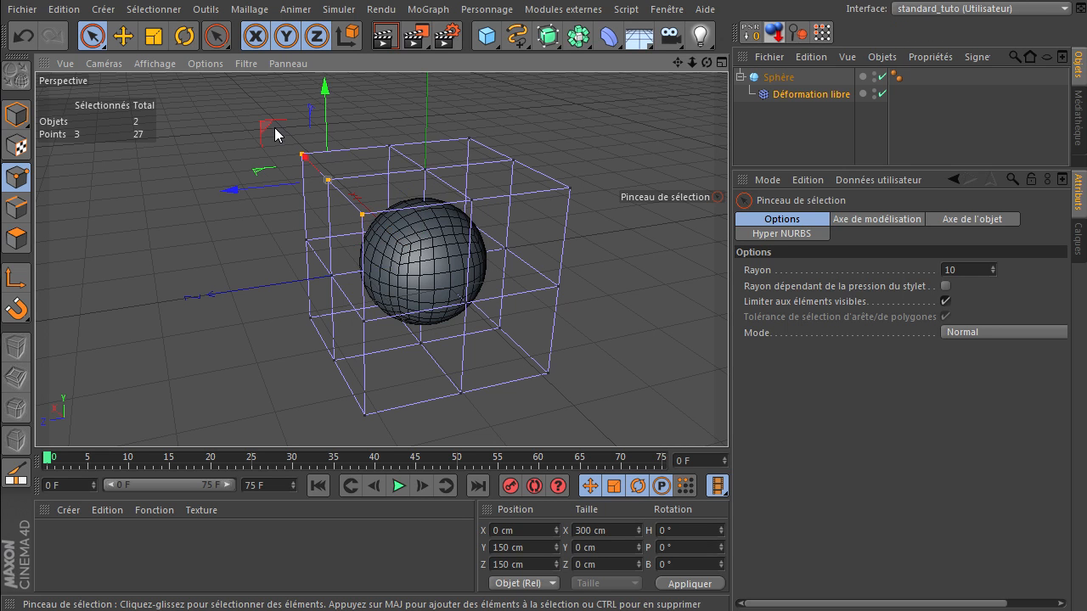
pyautogui.moveTo(262, 133); pyautogui.dragTo(92, 67)
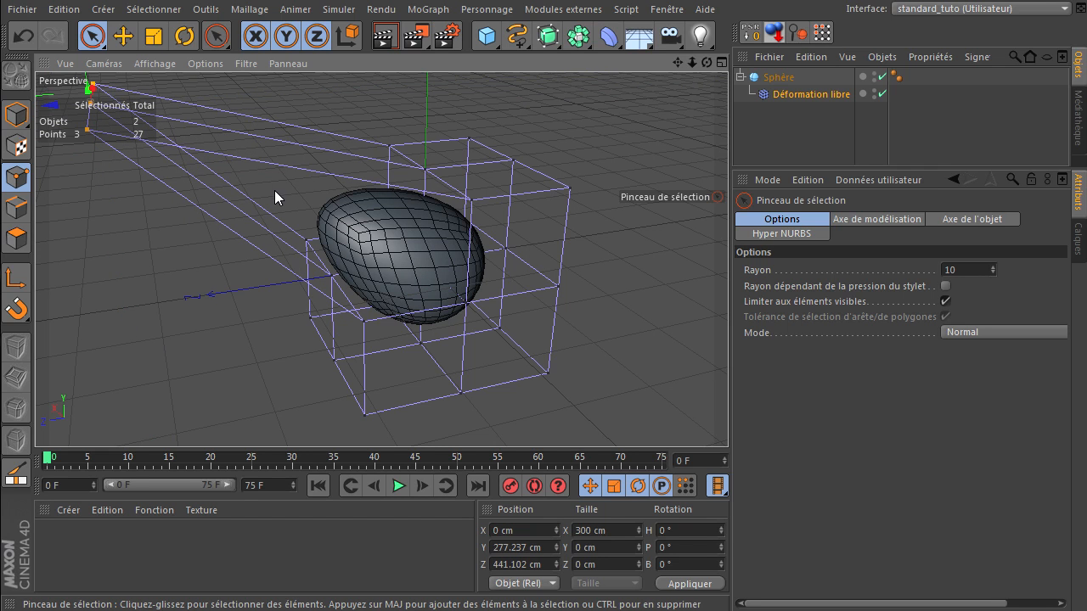
pyautogui.scroll(-2, 275, 174)
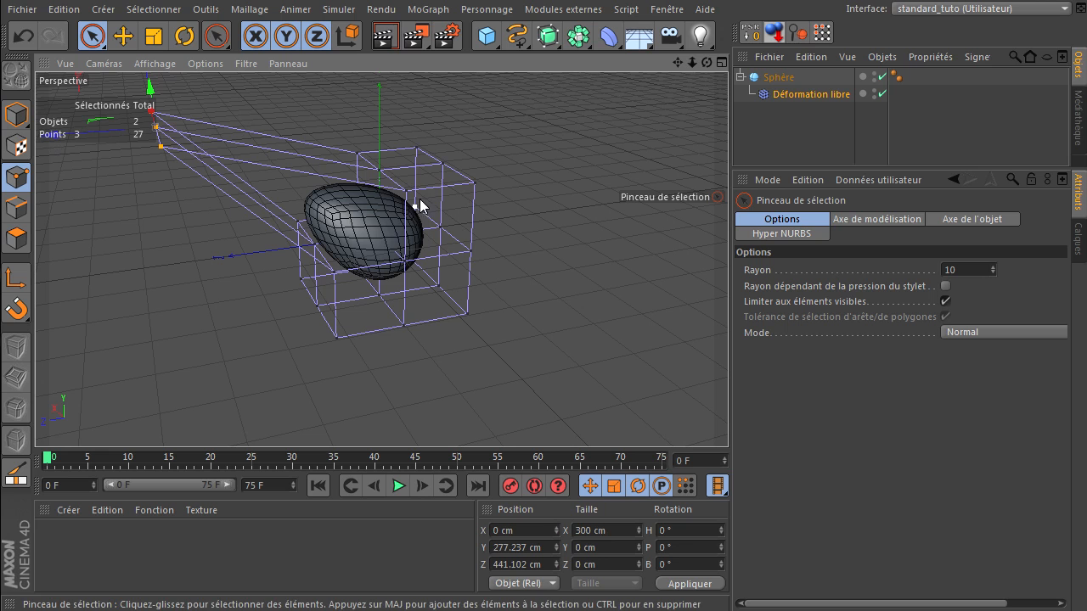
pyautogui.moveTo(677, 63); pyautogui.dragTo(706, 63)
pyautogui.click(783, 95)
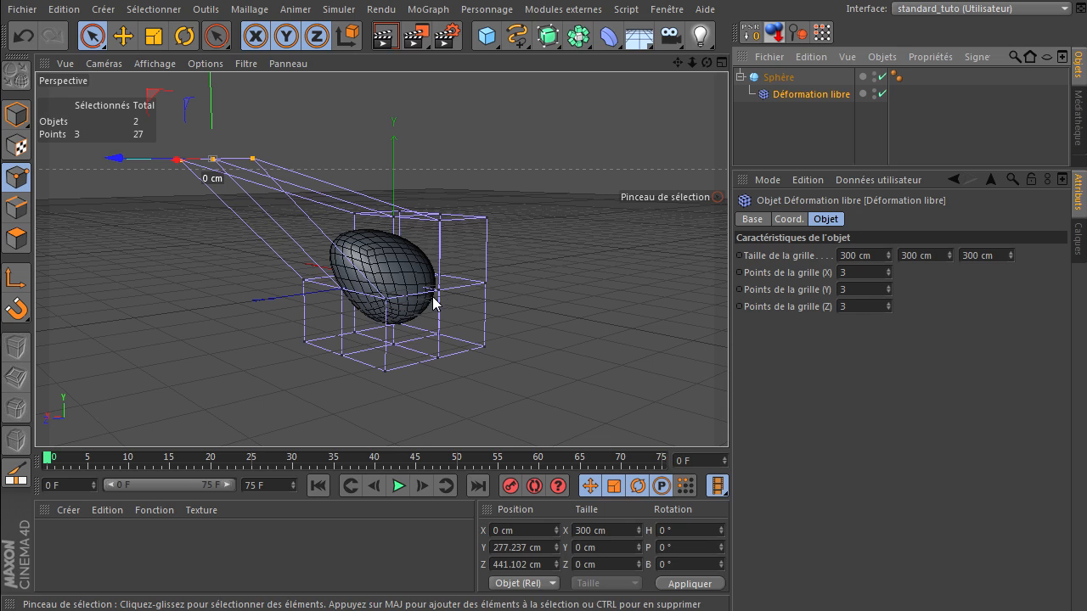
# Undo the cage point move and selection, and delete the Déformation libre deformer from under the sphere.
pyautogui.click(18, 39)
pyautogui.click(22, 36)
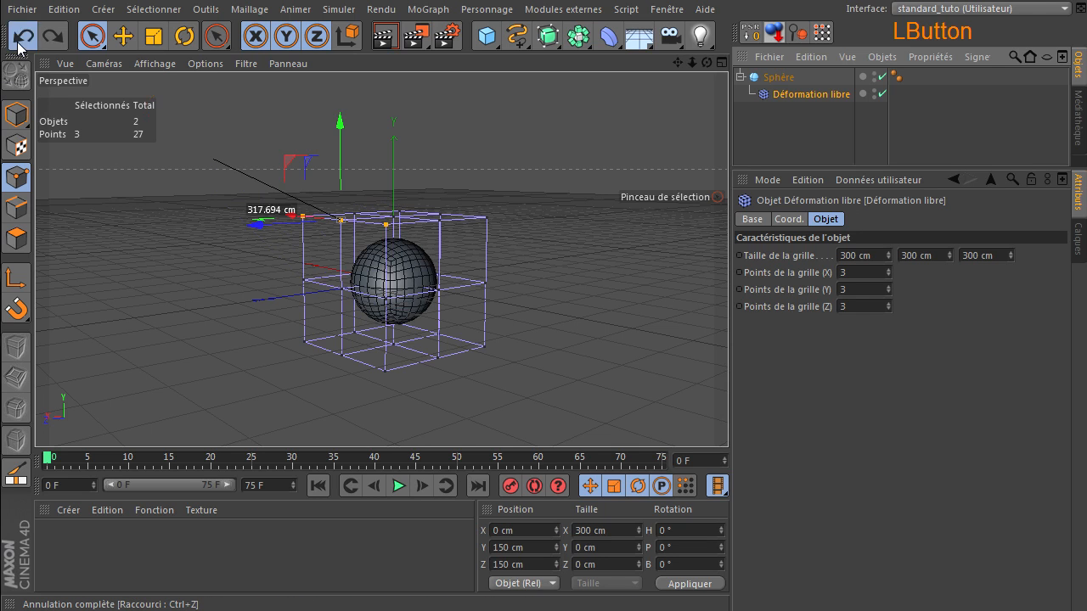
pyautogui.click(22, 37)
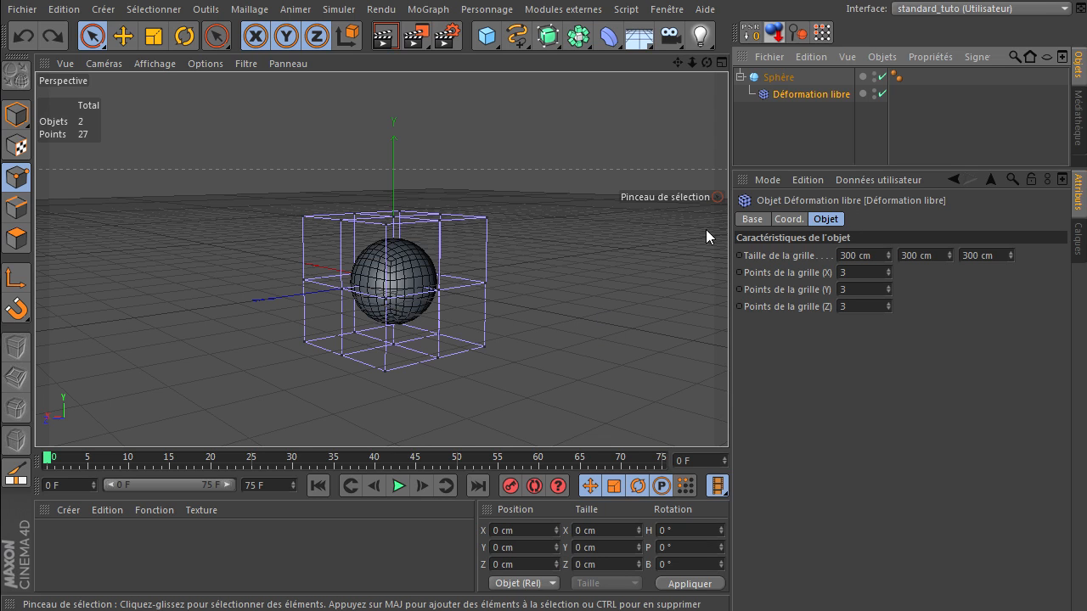
pyautogui.click(795, 94)
pyautogui.press('Delete')
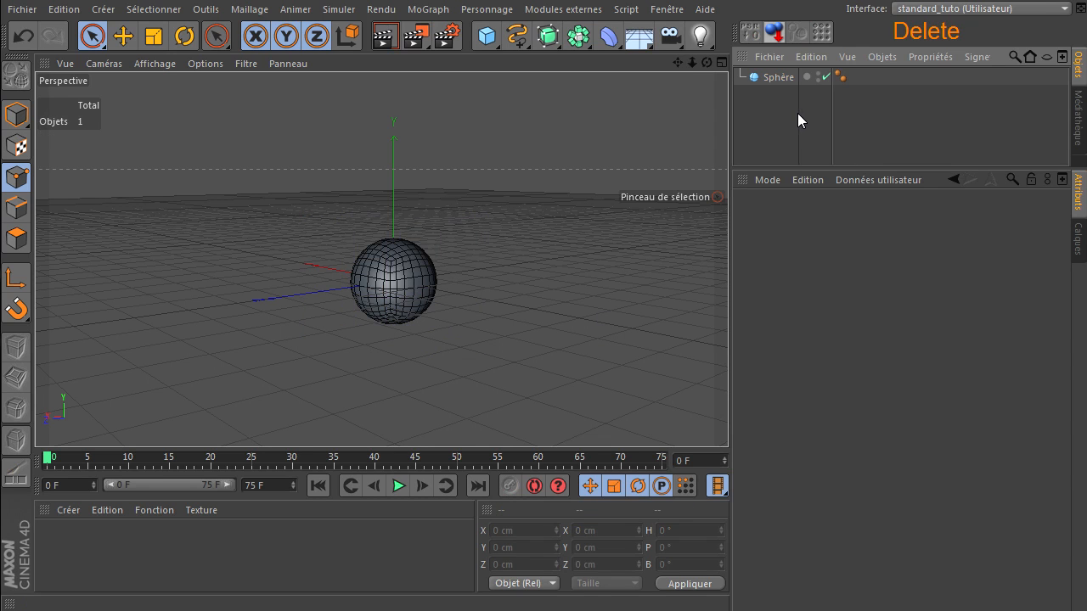
# Add a Maillage deformer, make it a child of the sphere and show its object properties.
pyautogui.moveTo(608, 36); pyautogui.dragTo(631, 41)
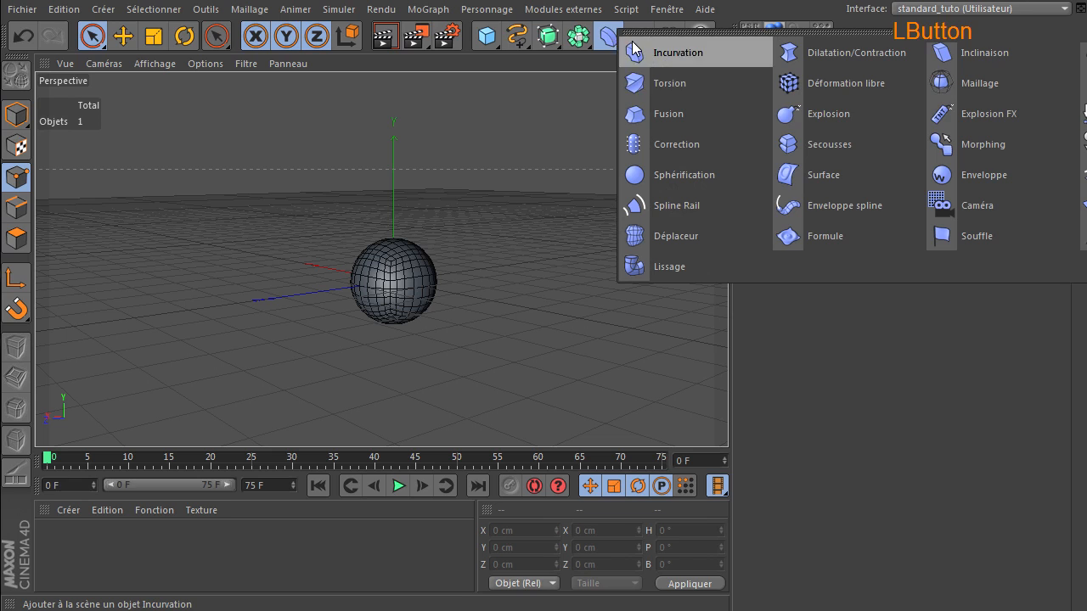
pyautogui.click(979, 89)
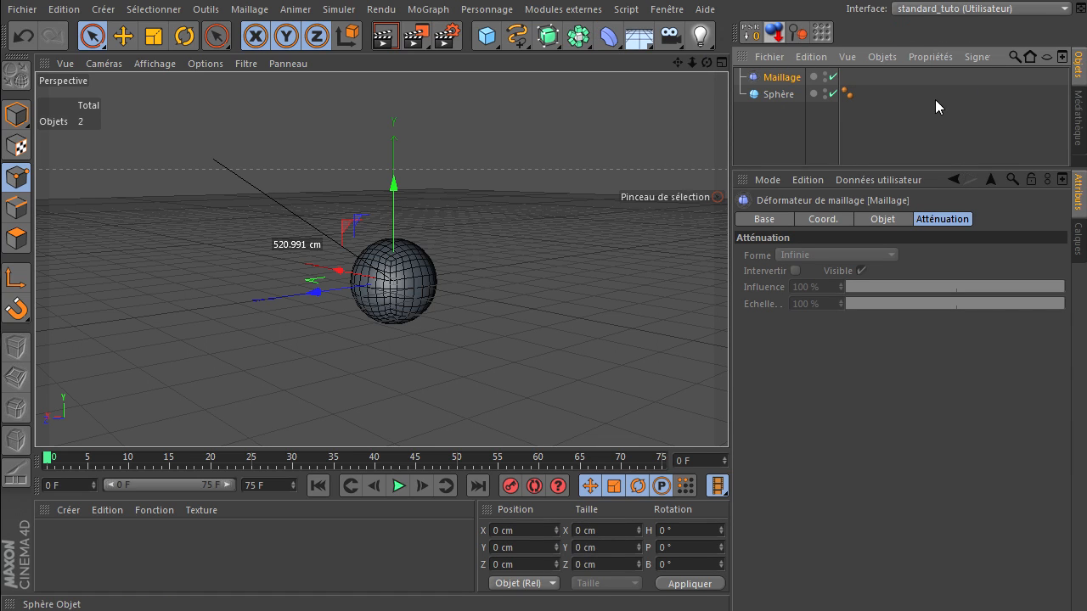
pyautogui.click(772, 79)
pyautogui.moveTo(793, 99); pyautogui.dragTo(792, 94)
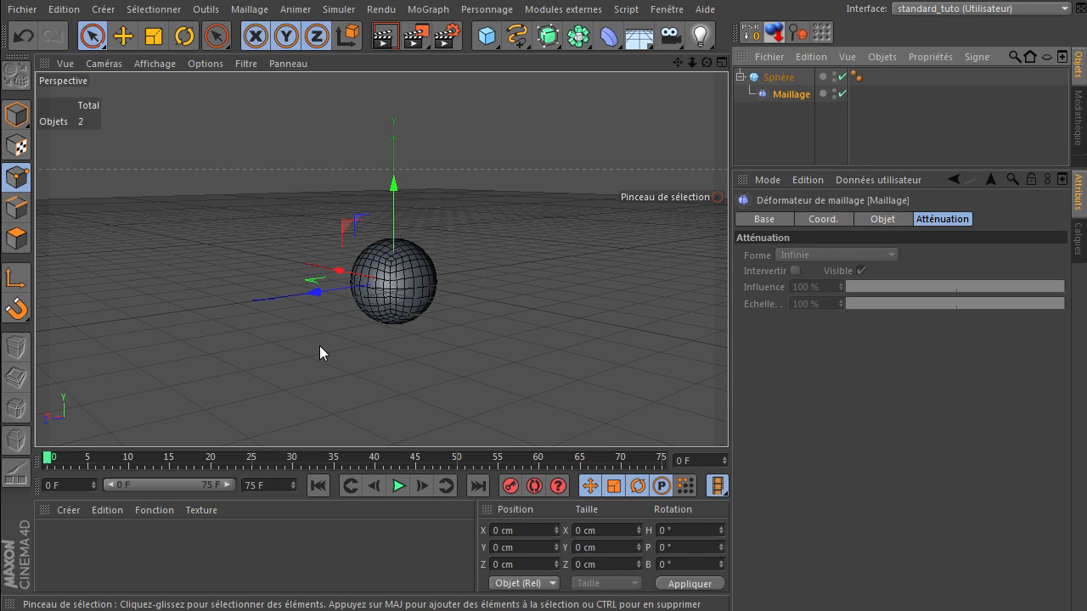
pyautogui.click(778, 95)
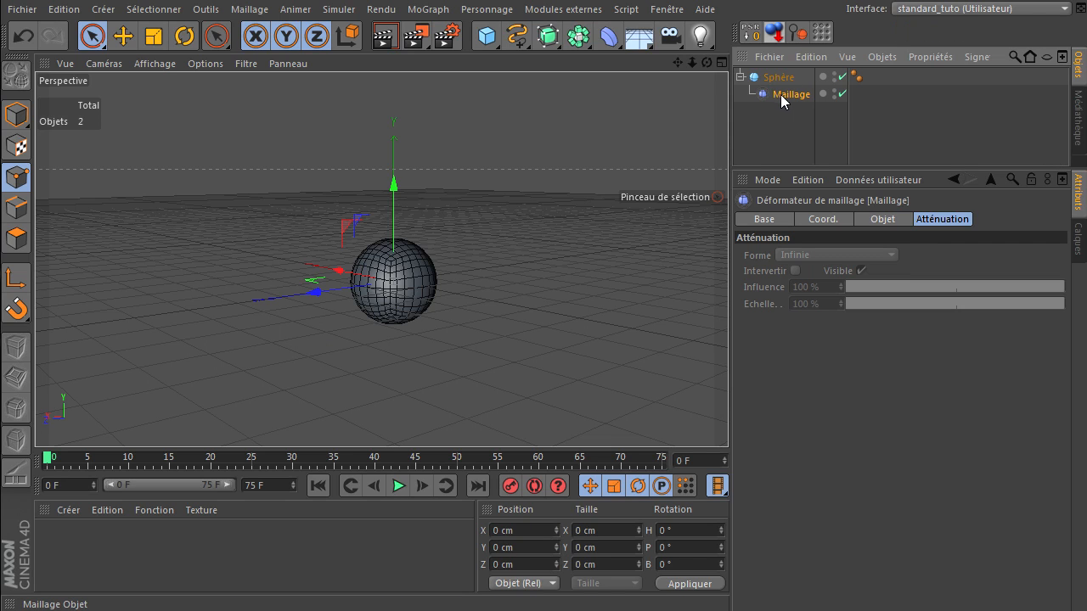
pyautogui.click(897, 219)
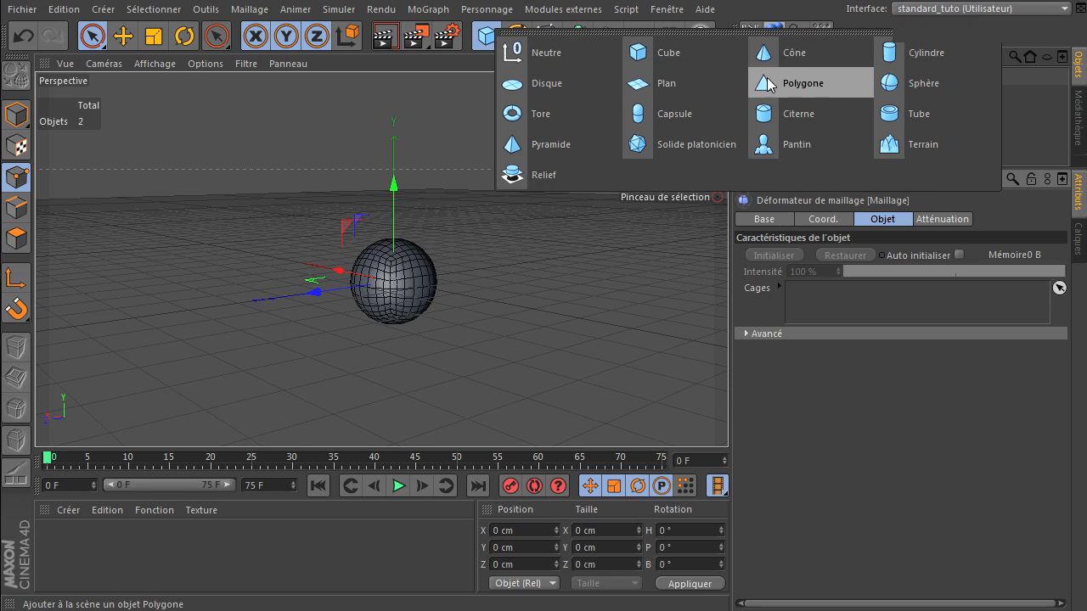
# Add a cube primitive around the sphere and set its X, Y and Z sizes to 300 cm.
pyautogui.click(685, 50)
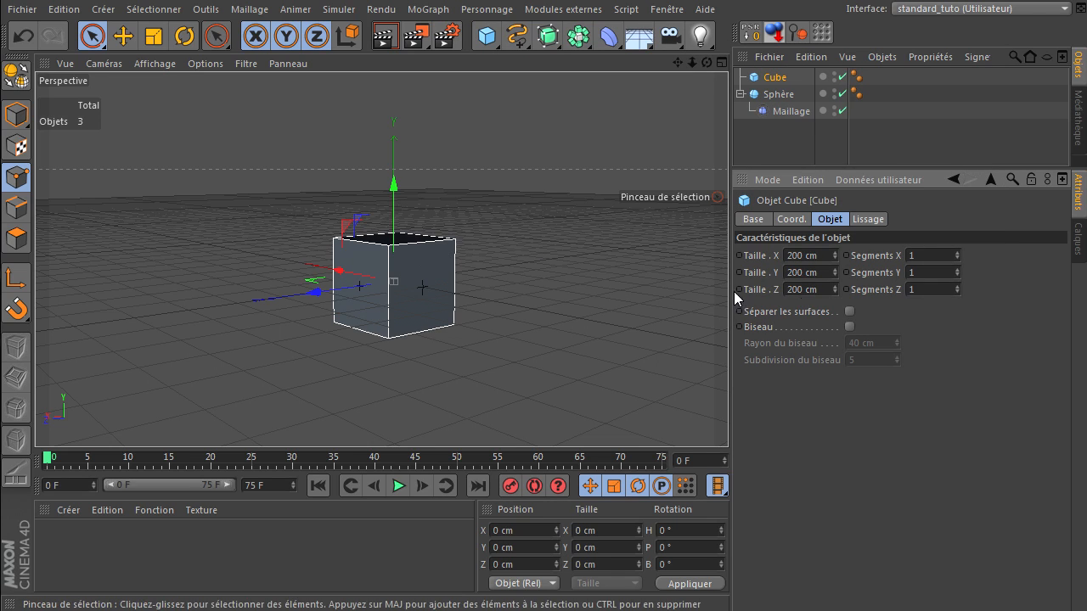
pyautogui.click(825, 254)
pyautogui.write('3')
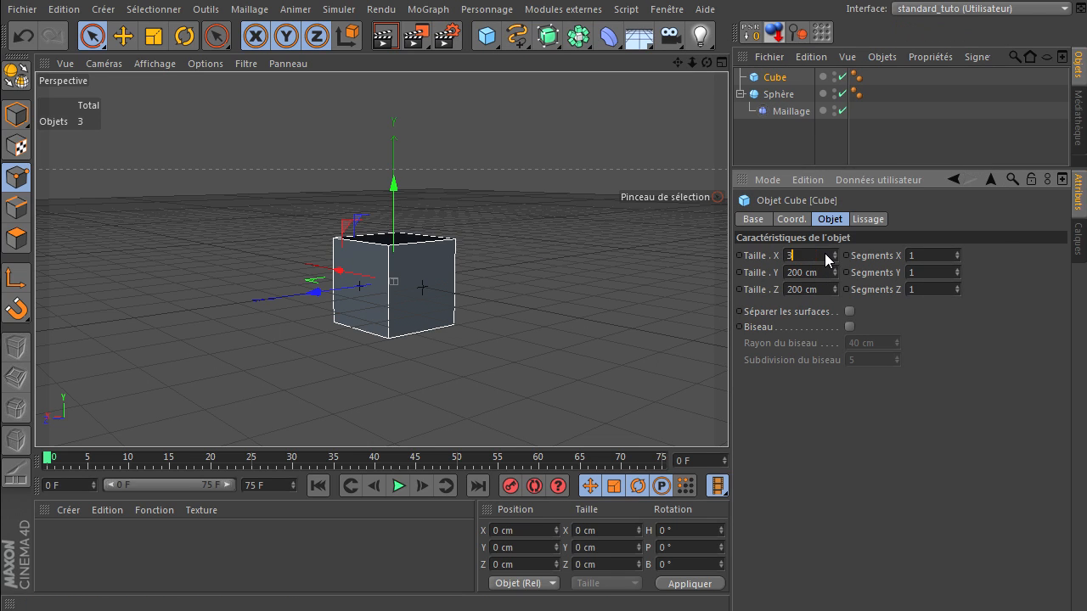
pyautogui.write('00')
pyautogui.click(816, 270)
pyautogui.write('300')
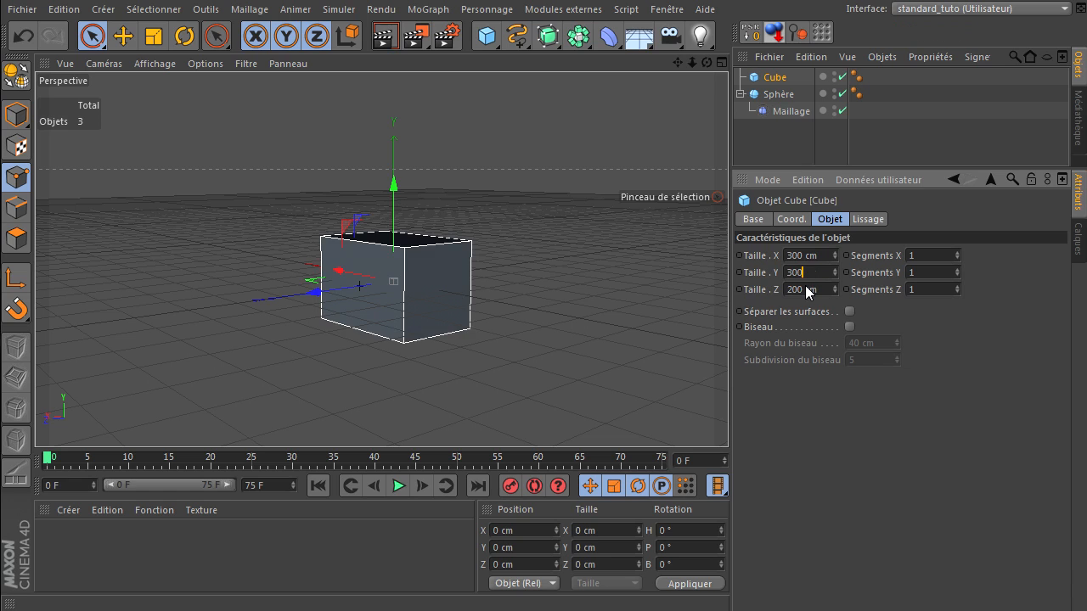
pyautogui.click(805, 288)
pyautogui.write('300')
pyautogui.press('Return')
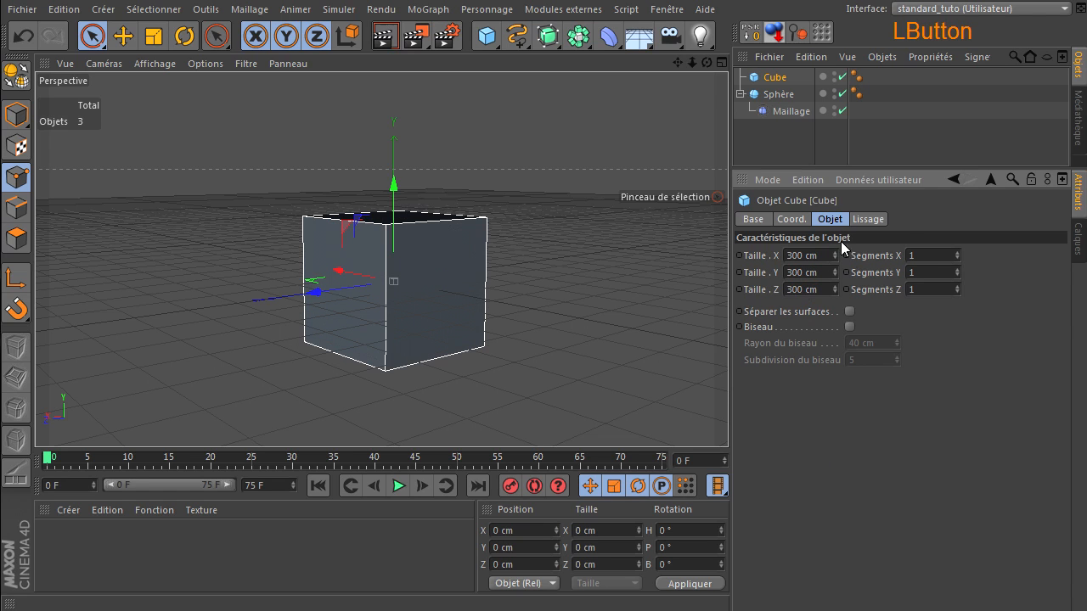
# Turn on X-ray display (Rayons-X) for the cube so the sphere inside can be seen.
pyautogui.click(753, 219)
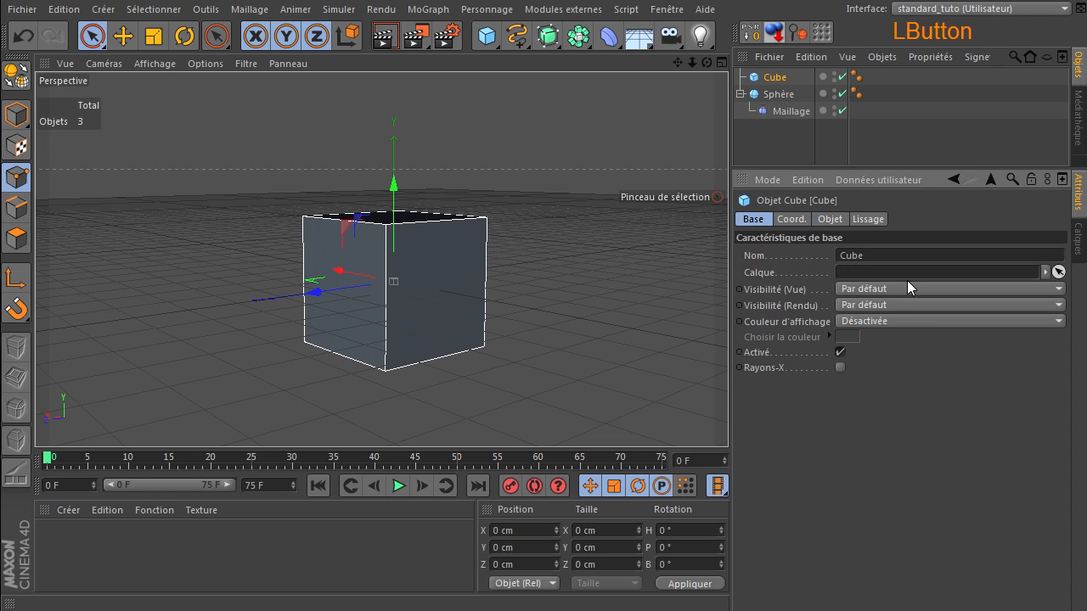
pyautogui.click(775, 77)
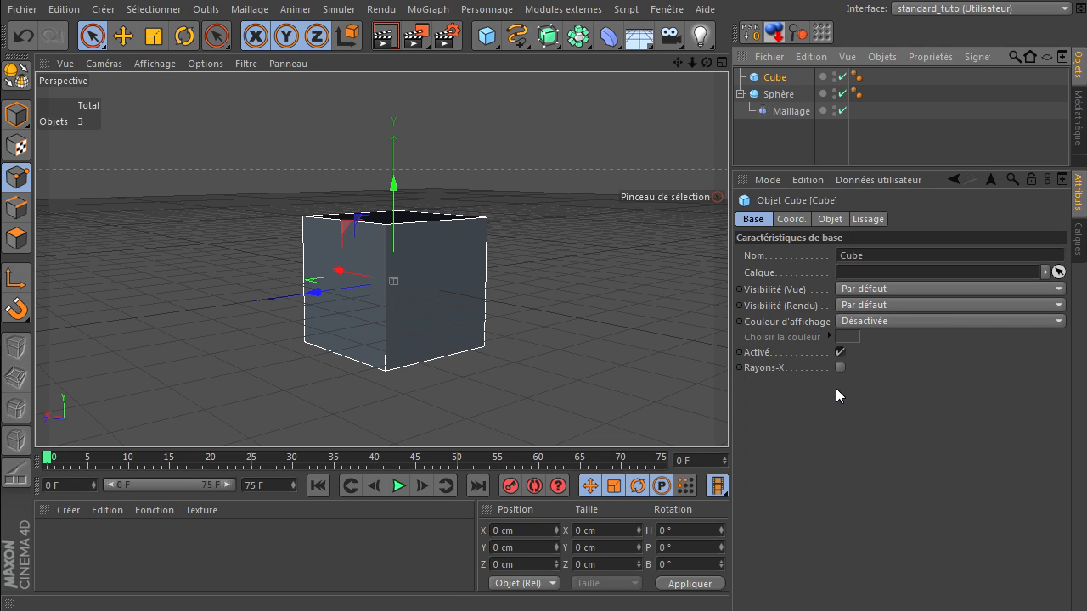
pyautogui.click(840, 368)
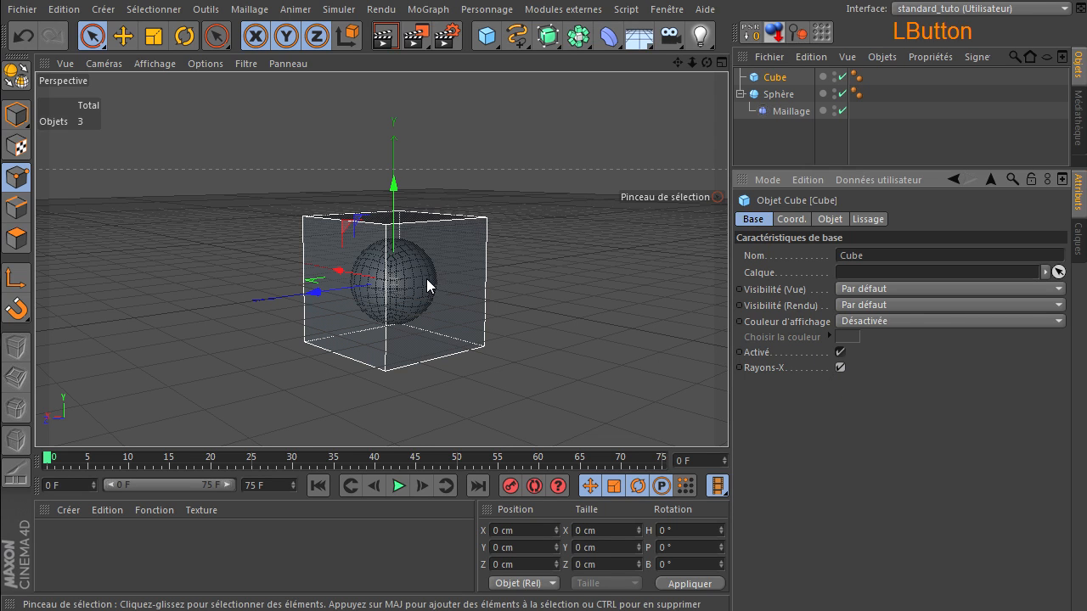
# Set the cube's X, Y and Z segments to 3 and convert it to an editable polygon object.
pyautogui.moveTo(706, 63); pyautogui.dragTo(728, 420)
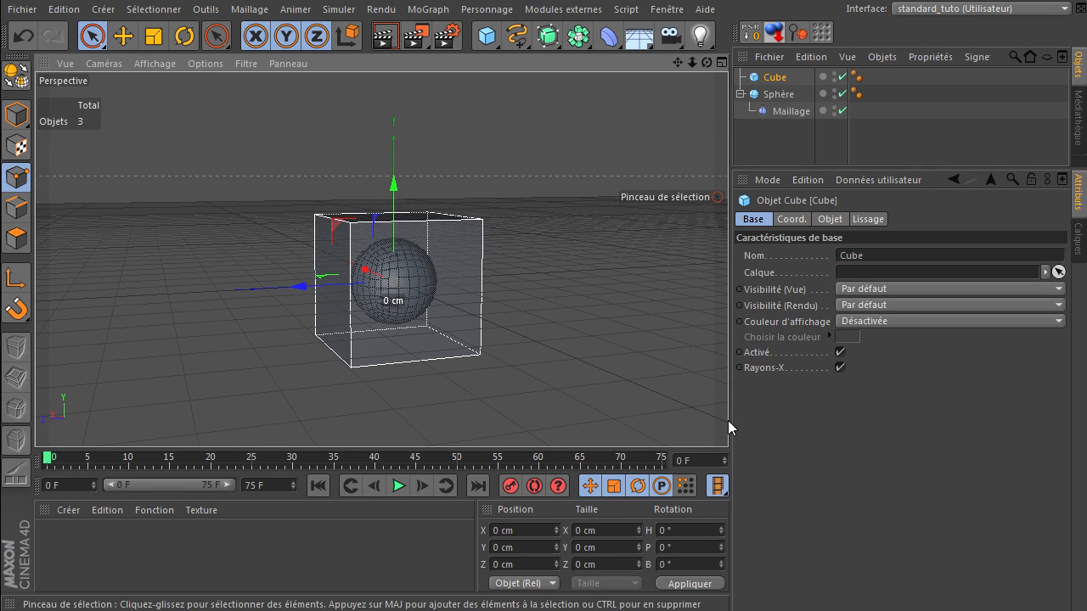
pyautogui.click(778, 79)
pyautogui.click(830, 219)
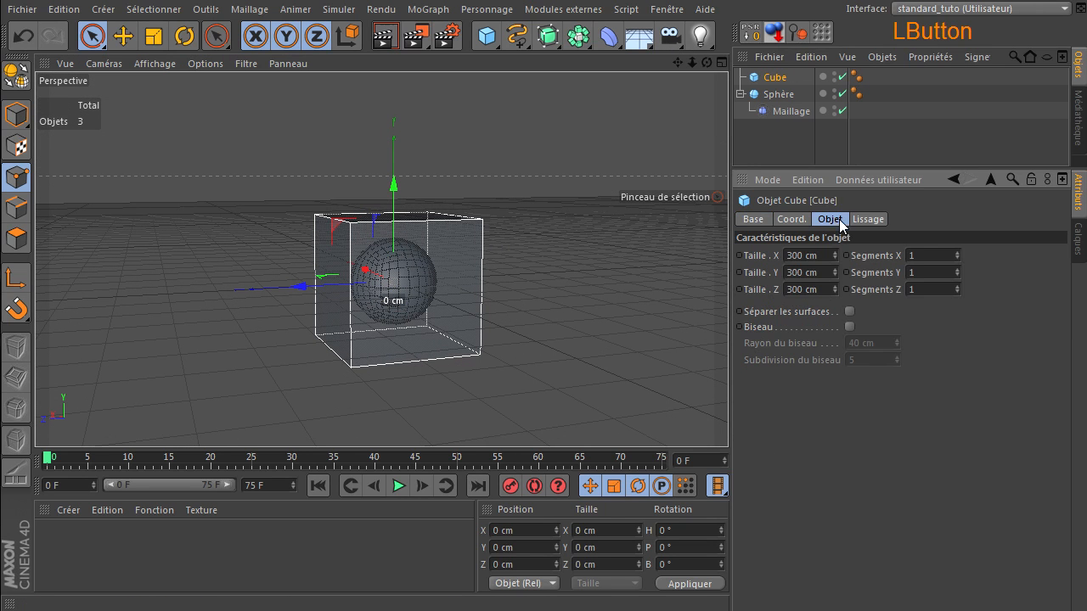
pyautogui.click(958, 253)
pyautogui.click(958, 253)
pyautogui.click(957, 269)
pyautogui.click(958, 269)
pyautogui.click(959, 288)
pyautogui.click(959, 288)
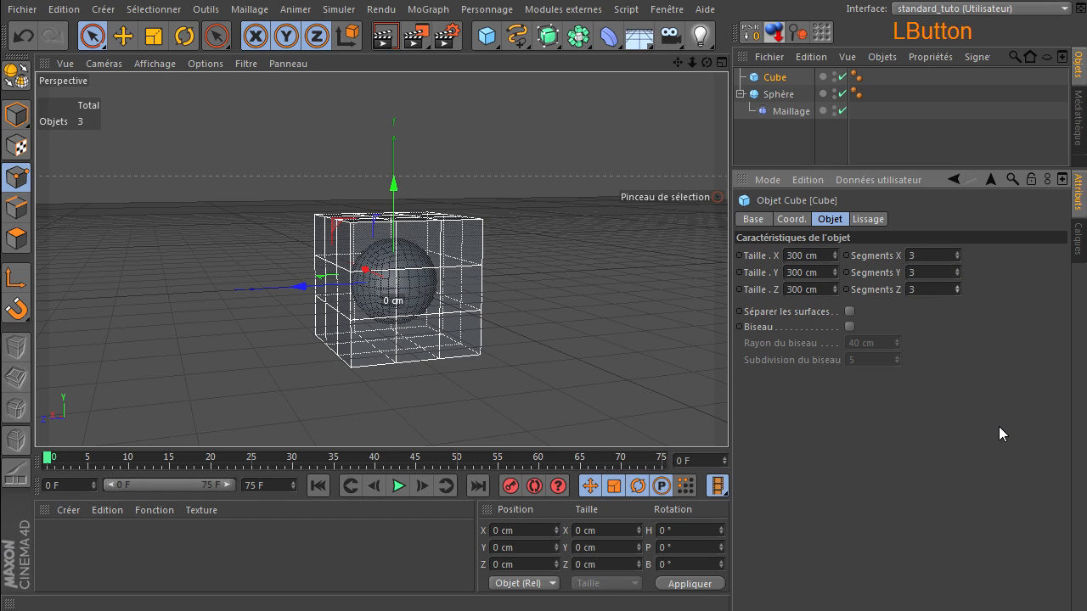
pyautogui.click(17, 76)
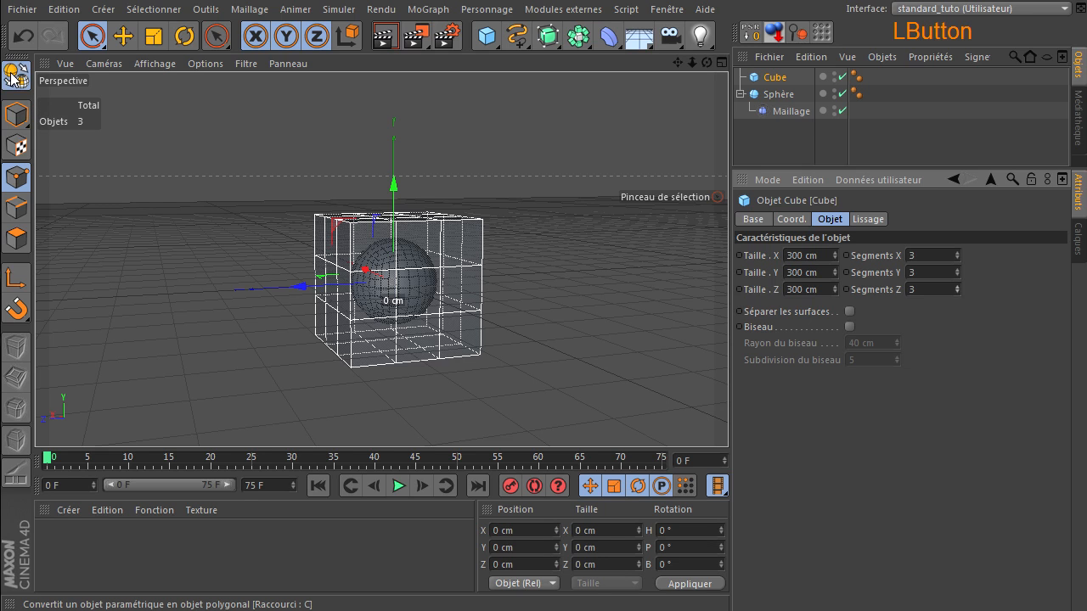
# Assign the cube as the Maillage deformer's cage and initialise the deformer.
pyautogui.click(796, 110)
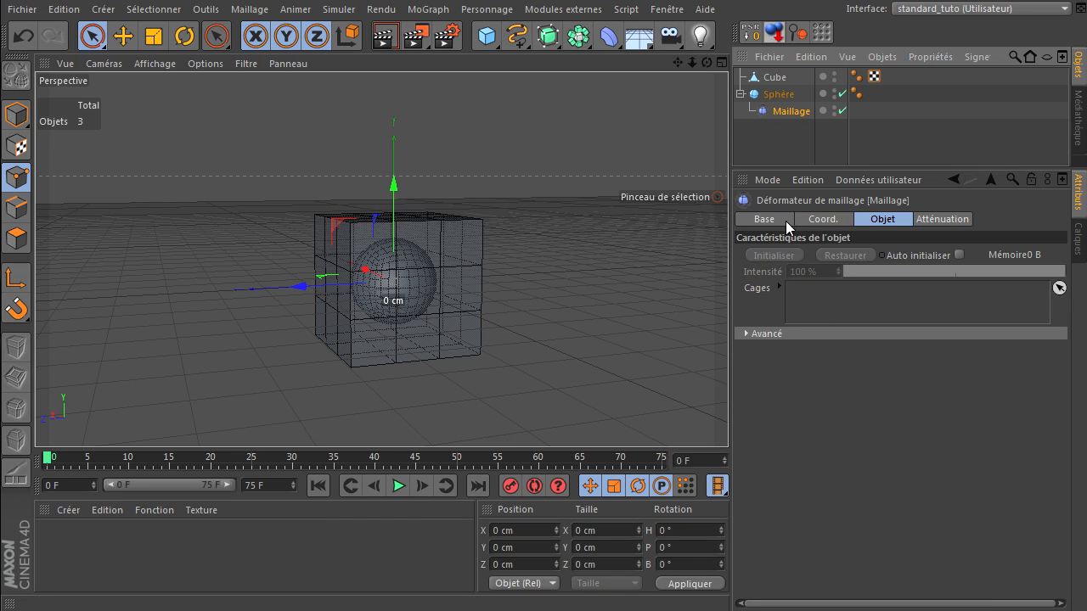
pyautogui.moveTo(764, 77); pyautogui.dragTo(853, 304)
pyautogui.click(781, 256)
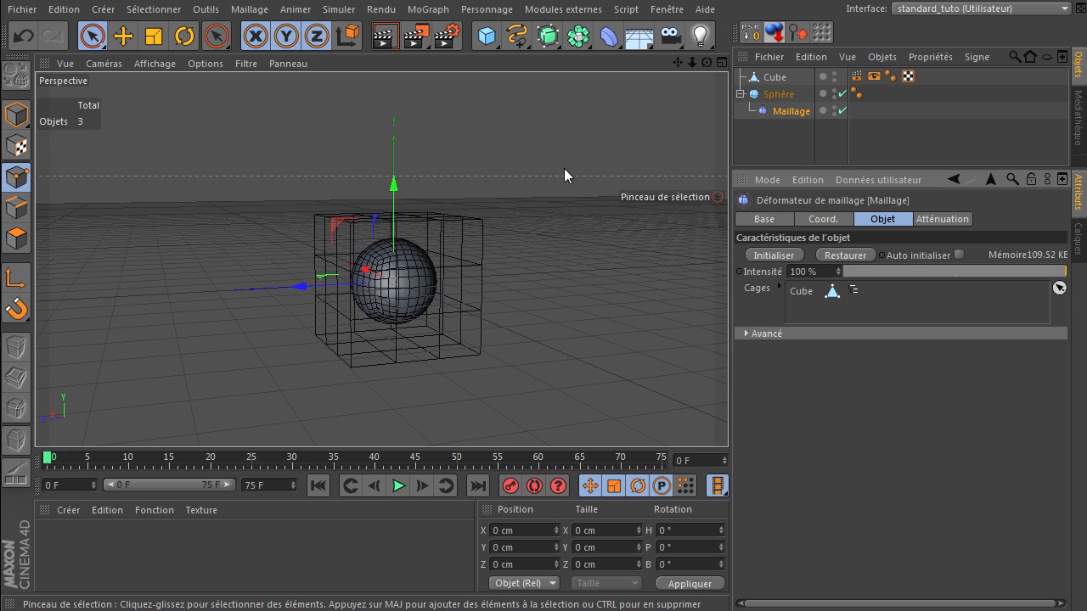
# Select the four points along one upper edge of the cage cube with the selection brush.
pyautogui.moveTo(707, 63); pyautogui.dragTo(728, 416)
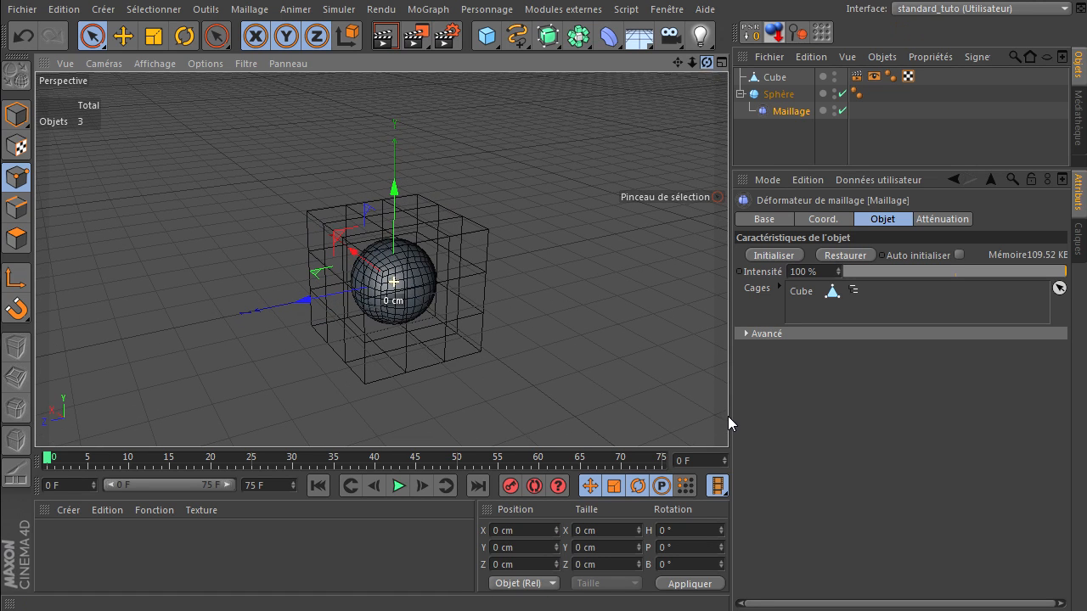
pyautogui.click(100, 39)
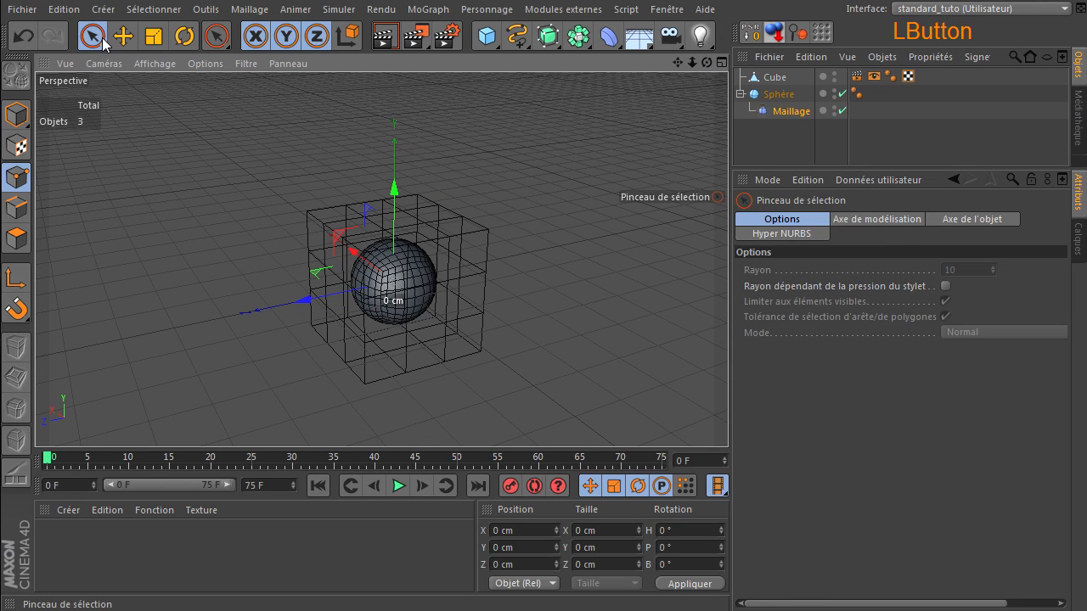
pyautogui.click(773, 79)
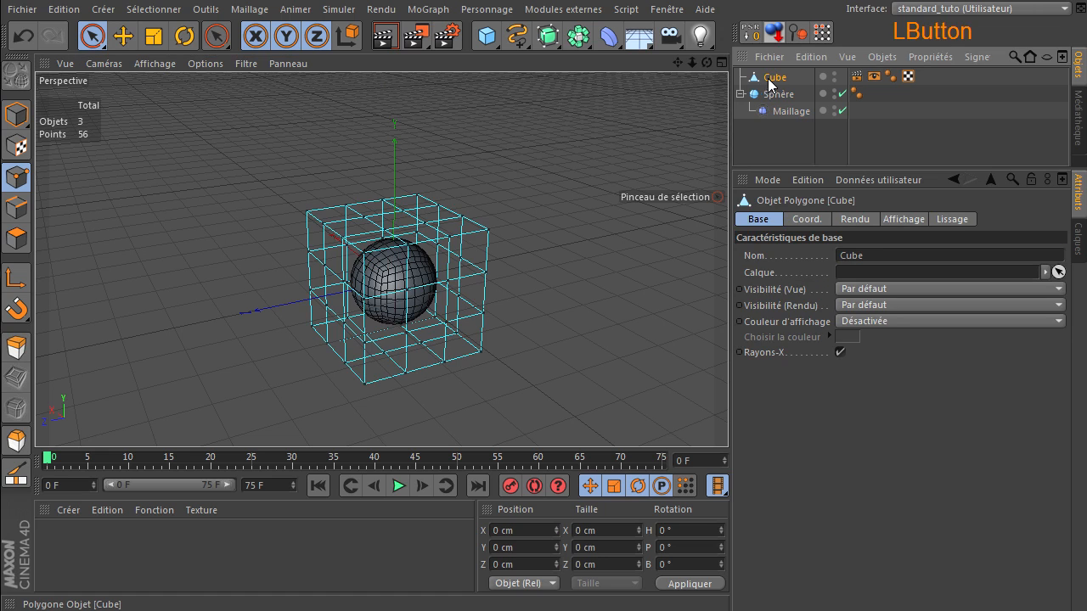
pyautogui.moveTo(228, 177)
pyautogui.mouseDown()
pyautogui.moveTo(230, 162)
pyautogui.moveTo(326, 229)
pyautogui.mouseUp()
pyautogui.scroll(5, 289, 249)
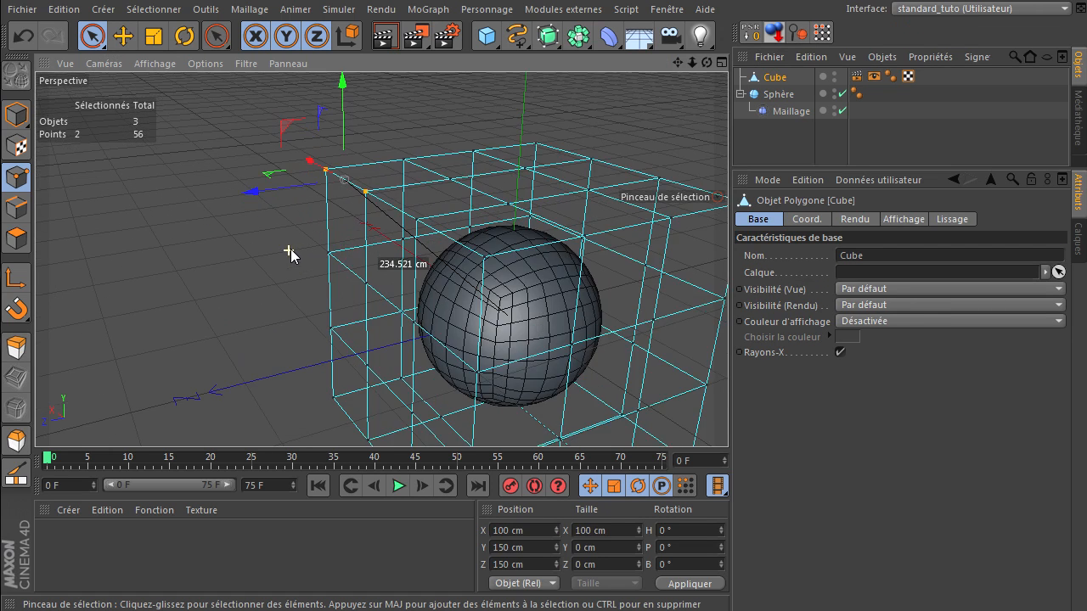
pyautogui.moveTo(435, 211)
pyautogui.keyDown('shift'); pyautogui.mouseDown()
pyautogui.moveTo(417, 226)
pyautogui.moveTo(495, 255)
pyautogui.moveTo(519, 165)
pyautogui.mouseUp(); pyautogui.keyUp('shift')
pyautogui.moveTo(337, 154)
pyautogui.mouseDown()
pyautogui.moveTo(281, 170)
pyautogui.moveTo(309, 153)
pyautogui.moveTo(370, 200)
pyautogui.moveTo(420, 202)
pyautogui.moveTo(420, 224)
pyautogui.moveTo(491, 259)
pyautogui.mouseUp()
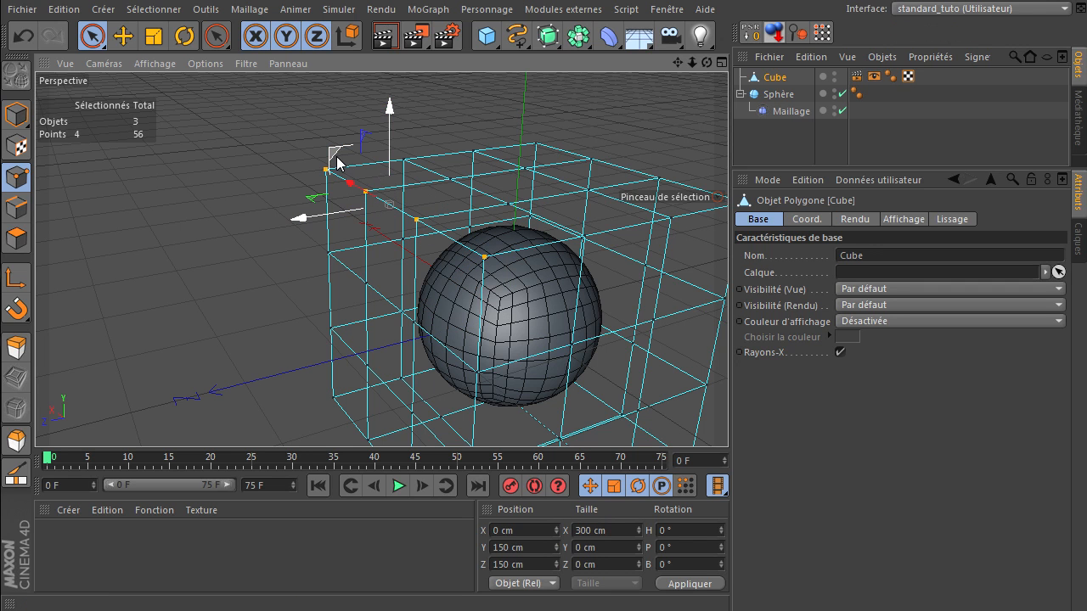
# Pull the selected cage points up and outward to about Y 391 cm, Z 364 cm to deform the sphere.
pyautogui.moveTo(340, 160)
pyautogui.mouseDown()
pyautogui.moveTo(203, 183)
pyautogui.moveTo(808, 417)
pyautogui.moveTo(779, 336)
pyautogui.moveTo(598, 398)
pyautogui.mouseUp()
pyautogui.scroll(-3, 597, 398)
pyautogui.moveTo(706, 63); pyautogui.dragTo(728, 417)
pyautogui.moveTo(679, 66); pyautogui.dragTo(644, 101)
pyautogui.moveTo(161, 120); pyautogui.dragTo(201, 90)
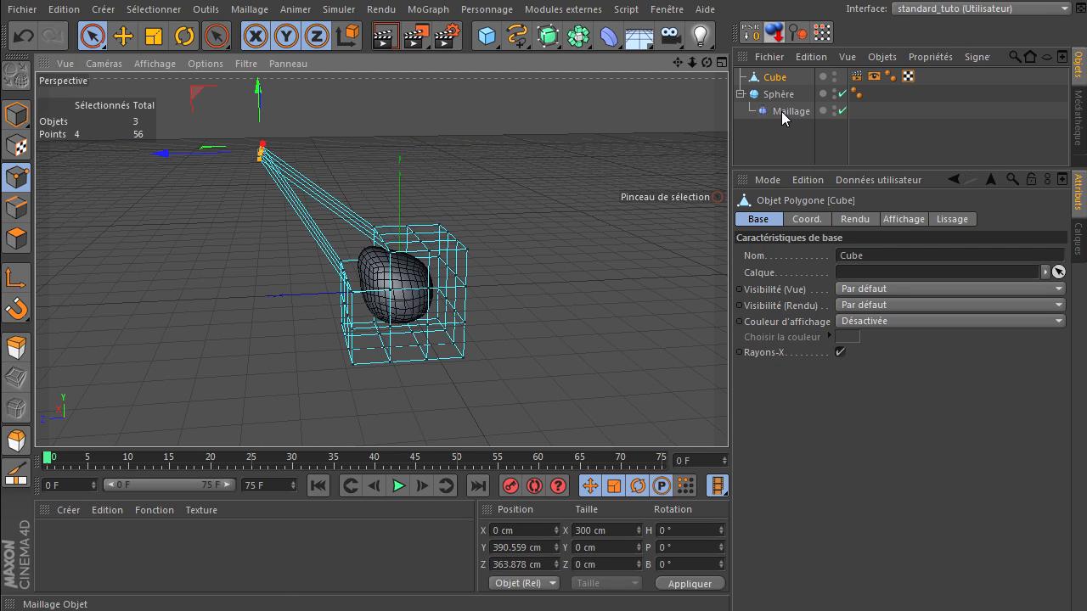
# Undo the cage point moves and clear the point selection.
pyautogui.click(21, 38)
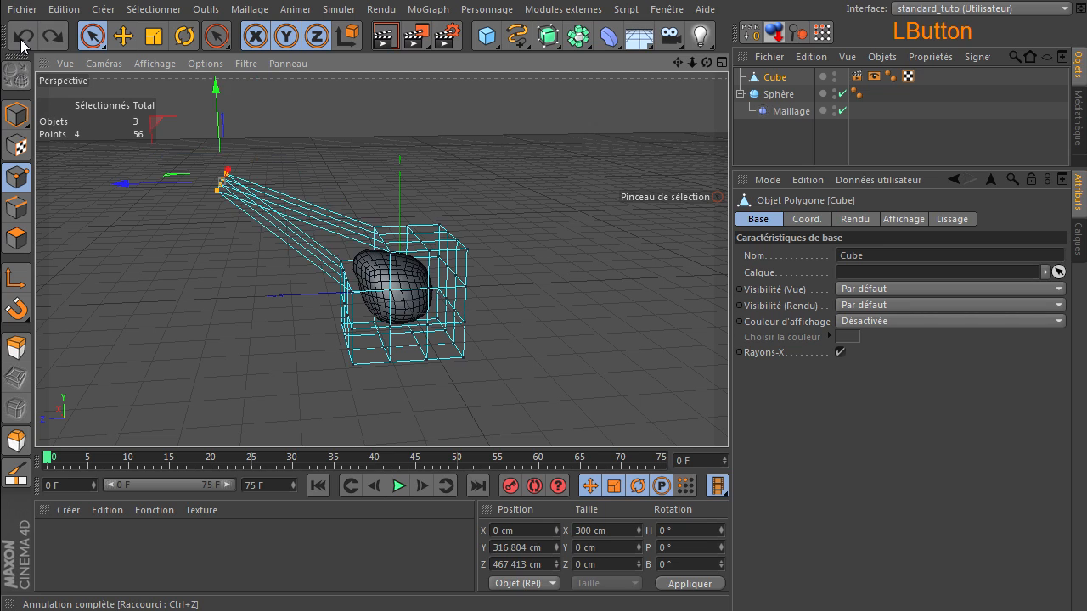
pyautogui.click(21, 38)
pyautogui.click(504, 287)
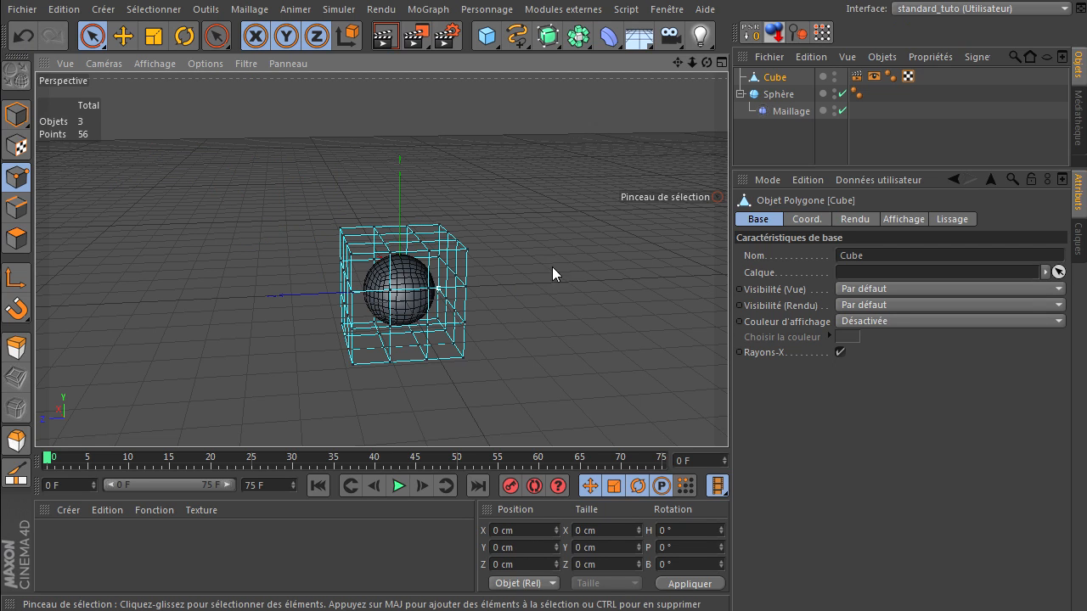
# Remove the cube from the Maillage deformer's cages and delete the cube from the scene.
pyautogui.click(793, 111)
pyautogui.click(809, 292)
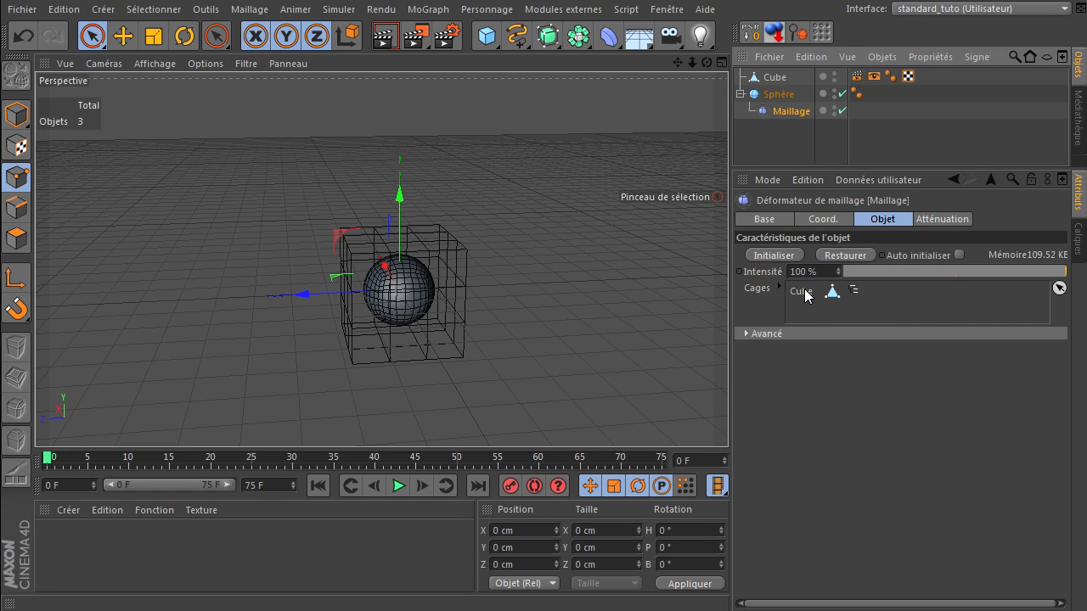
pyautogui.press('Delete')
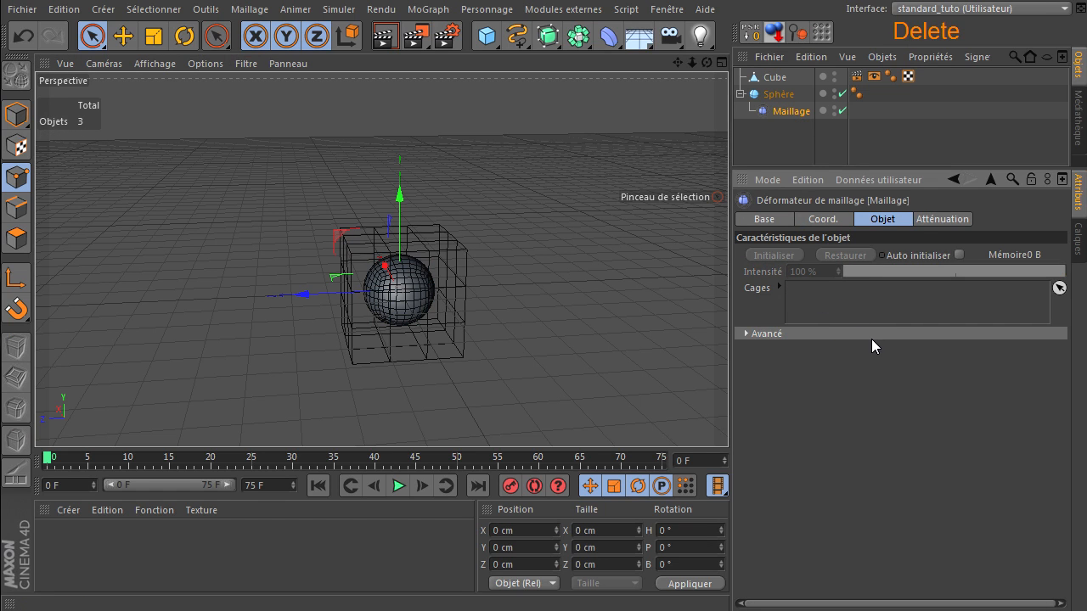
pyautogui.click(786, 77)
pyautogui.press('Delete')
# Add a pyramid primitive and scale it up uniformly to about 385 cm.
pyautogui.moveTo(486, 36); pyautogui.dragTo(565, 135)
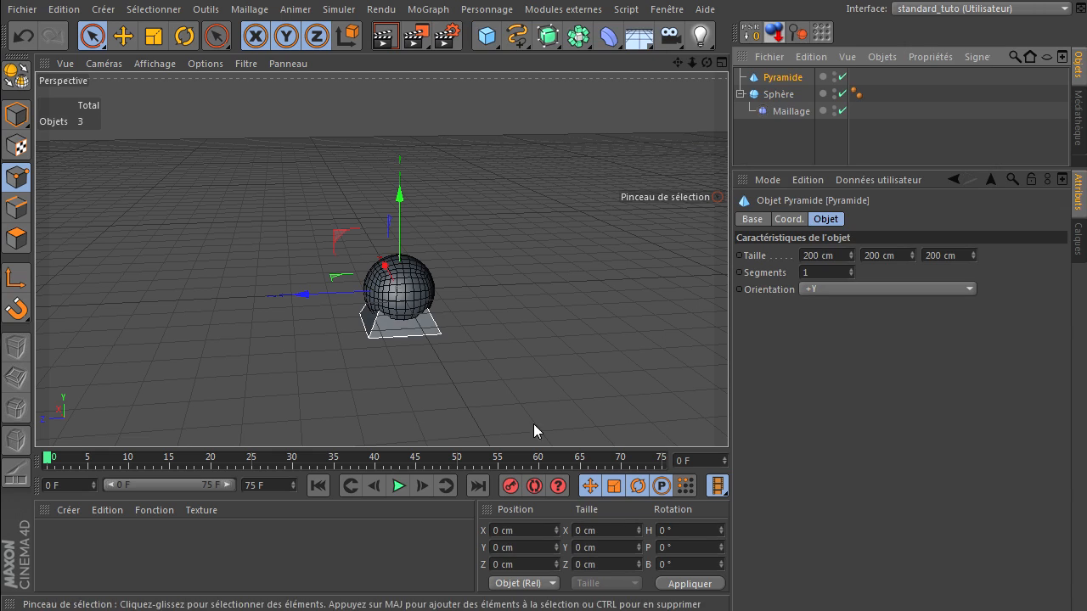
pyautogui.click(154, 36)
pyautogui.moveTo(548, 191); pyautogui.dragTo(808, 416)
# Raise the pyramid in the front view so that it fully encloses the sphere.
pyautogui.click(124, 36)
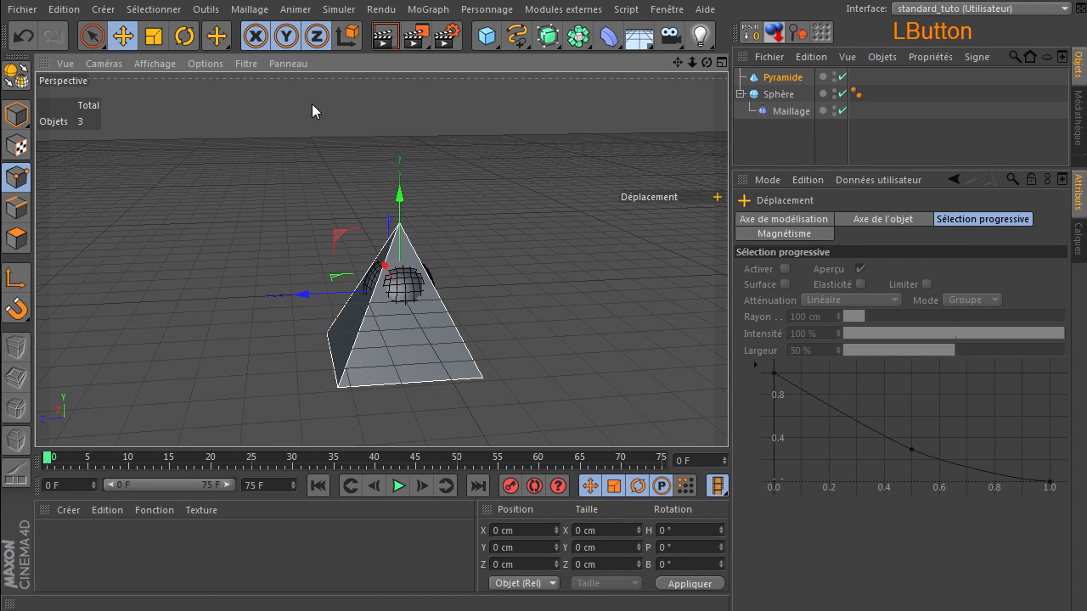
pyautogui.middleClick(414, 287)
pyautogui.moveTo(558, 317); pyautogui.dragTo(560, 294)
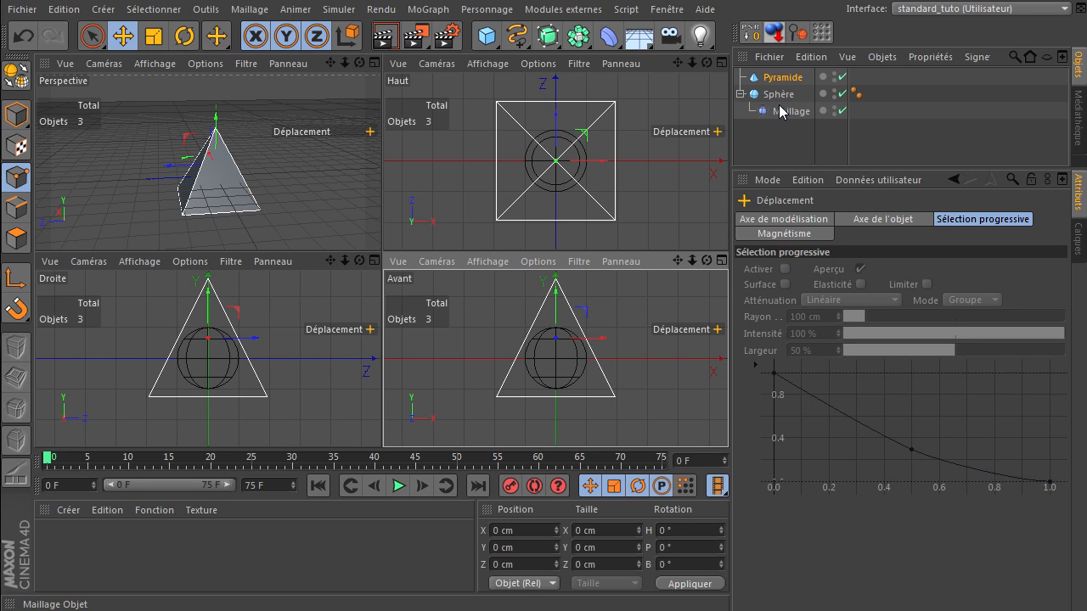
# Convert the pyramid to an editable polygon object and initialise it as the Maillage deformer's cage.
pyautogui.click(12, 77)
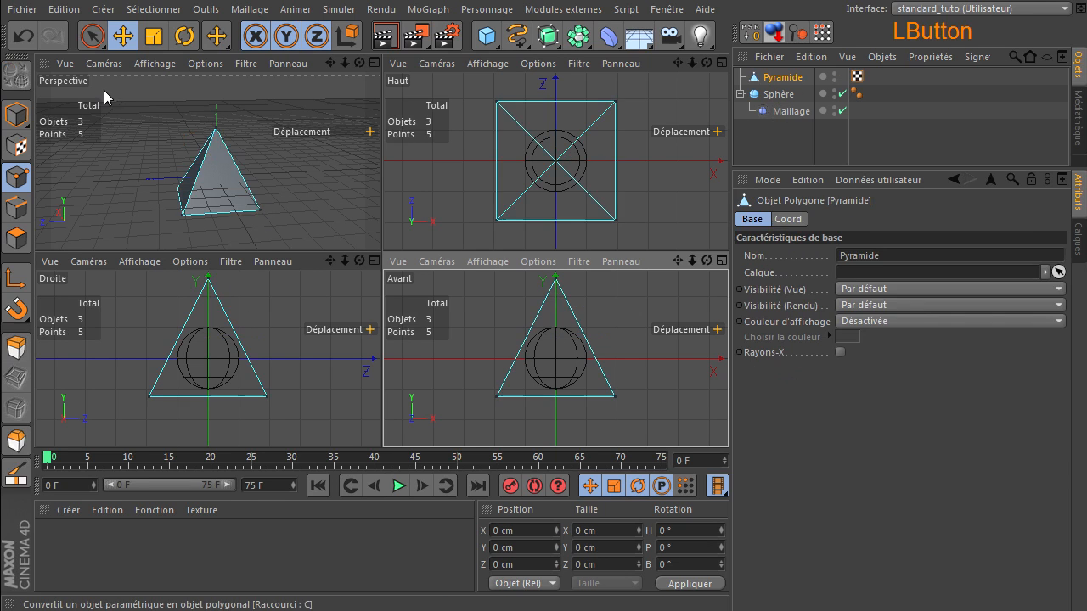
pyautogui.click(792, 114)
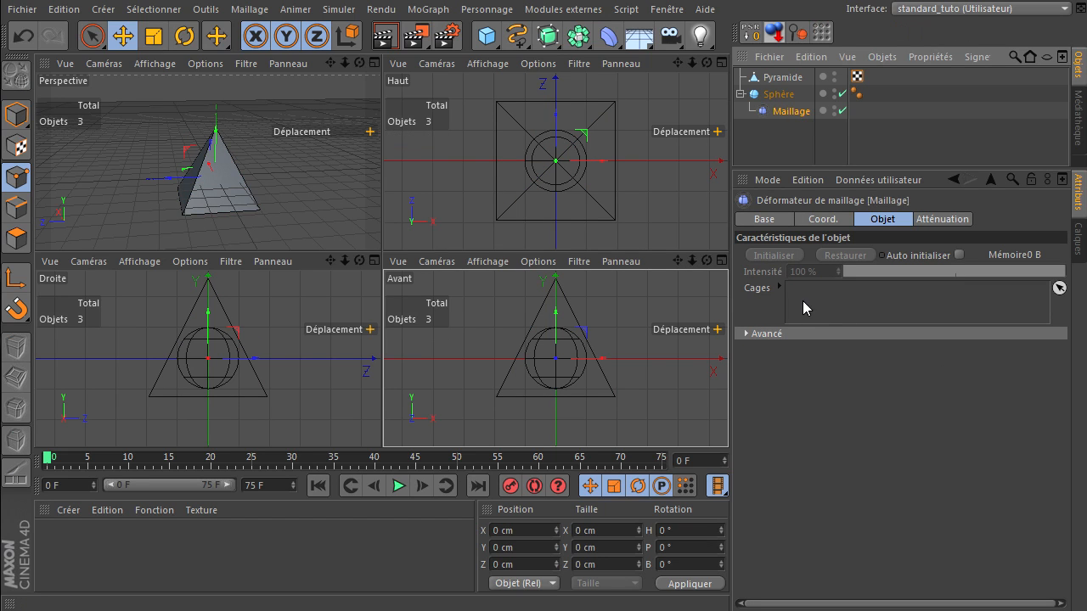
pyautogui.moveTo(781, 78); pyautogui.dragTo(836, 303)
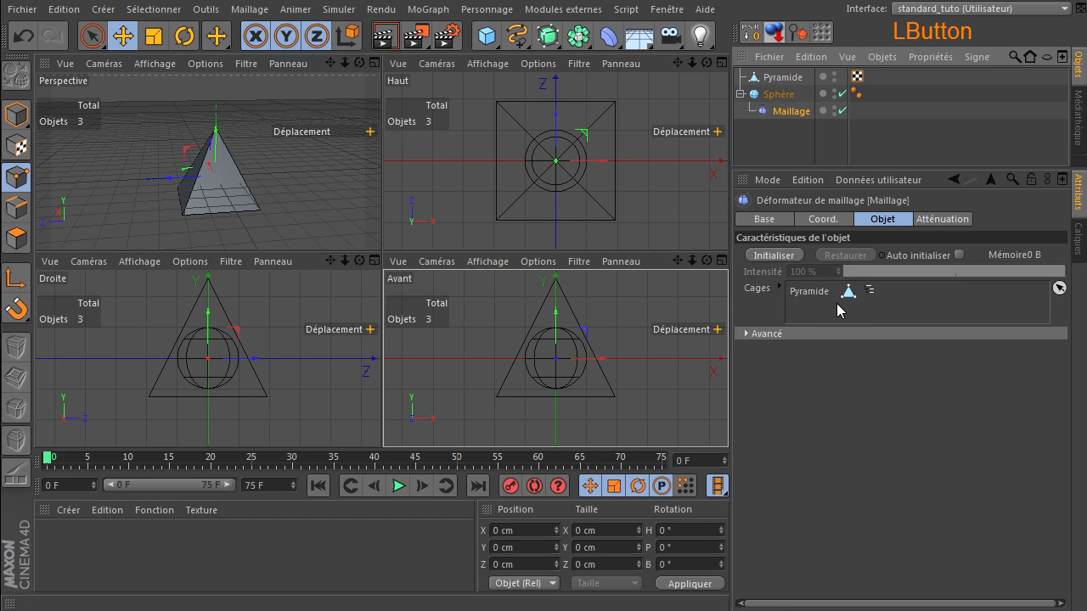
pyautogui.click(767, 256)
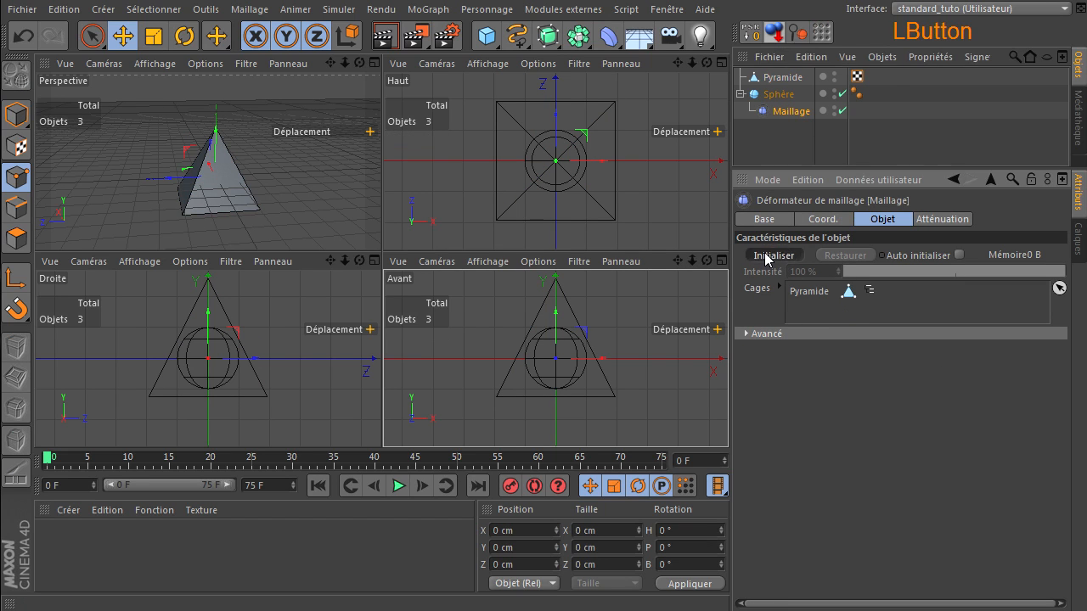
# Select the apex point of the pyramid cage in the perspective view and raise it slightly.
pyautogui.middleClick(147, 144)
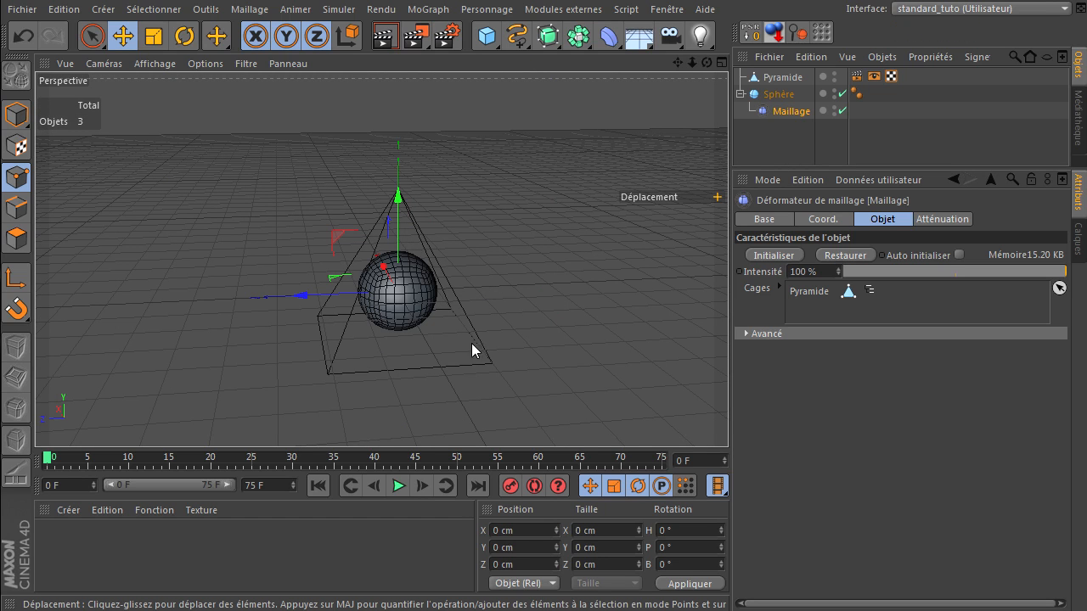
pyautogui.click(16, 177)
pyautogui.click(92, 36)
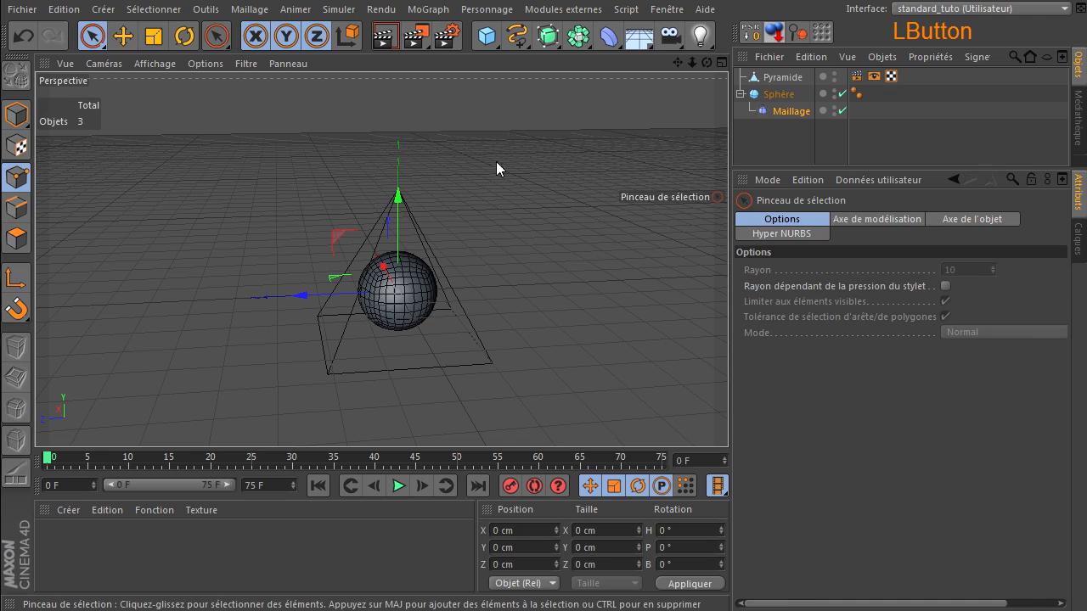
pyautogui.click(782, 77)
pyautogui.click(398, 193)
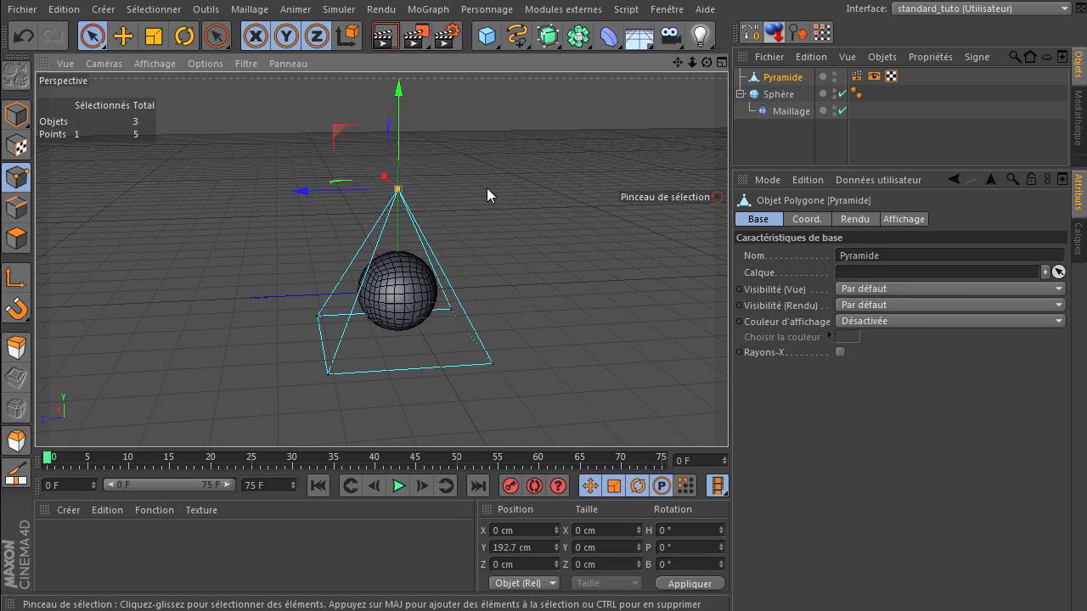
pyautogui.moveTo(400, 91)
pyautogui.mouseDown()
pyautogui.moveTo(407, 184)
pyautogui.moveTo(412, 69)
pyautogui.moveTo(412, 113)
pyautogui.moveTo(411, 93)
pyautogui.mouseUp()
# Select a base corner point of the pyramid cage and pull it outward along Z to about -328 cm.
pyautogui.moveTo(535, 319)
pyautogui.mouseDown()
pyautogui.moveTo(538, 328)
pyautogui.moveTo(485, 371)
pyautogui.moveTo(538, 388)
pyautogui.mouseUp()
pyautogui.moveTo(408, 368); pyautogui.dragTo(463, 374)
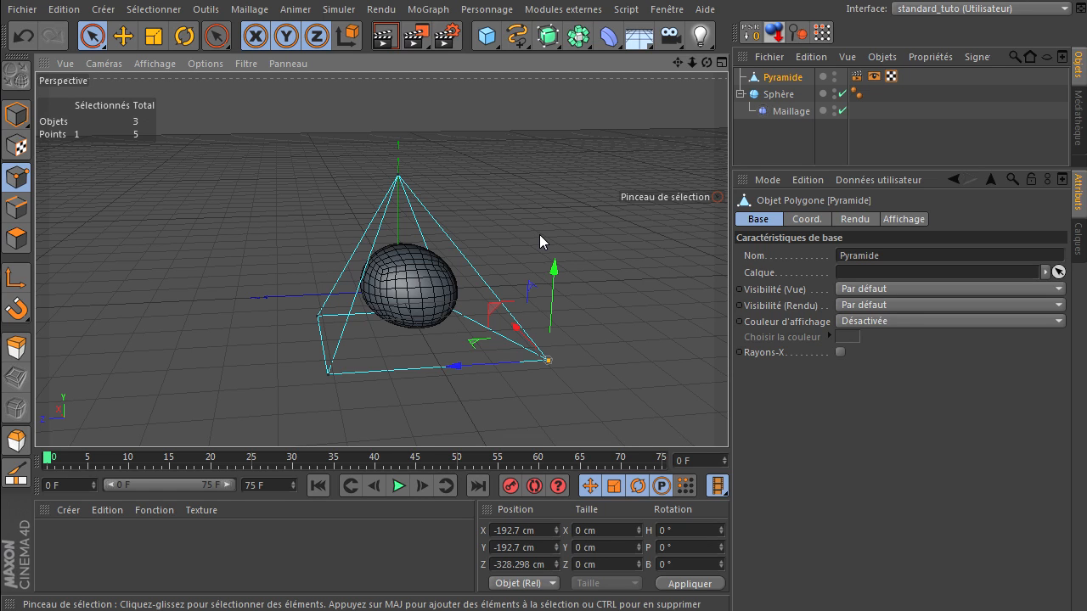
# Delete the pyramid, the sphere and its Maillage deformer to empty the scene.
pyautogui.moveTo(755, 161); pyautogui.dragTo(764, 74)
pyautogui.press('Delete')
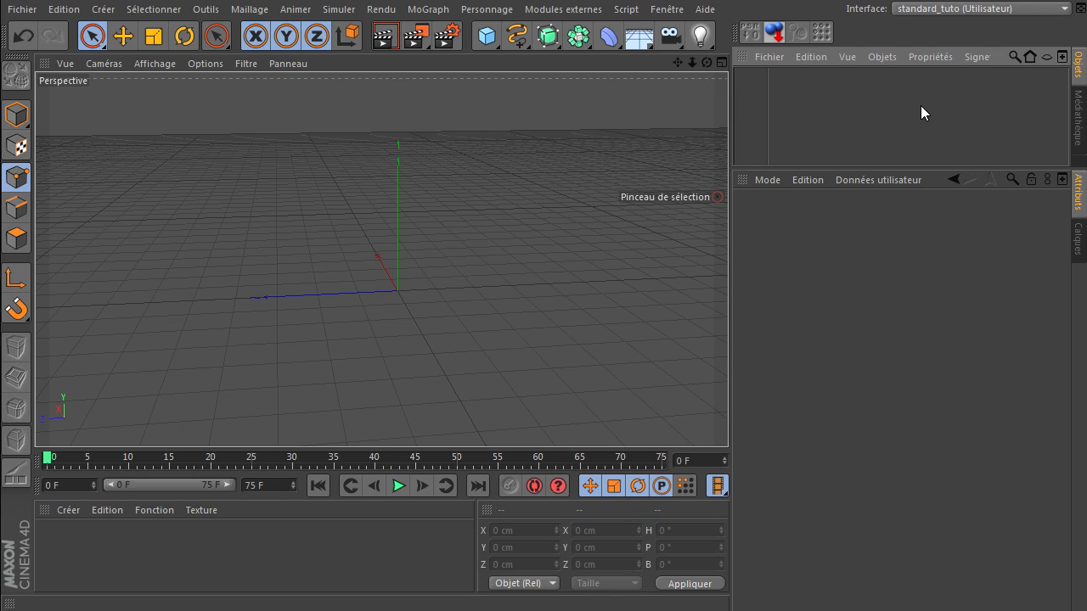
pyautogui.click(487, 36)
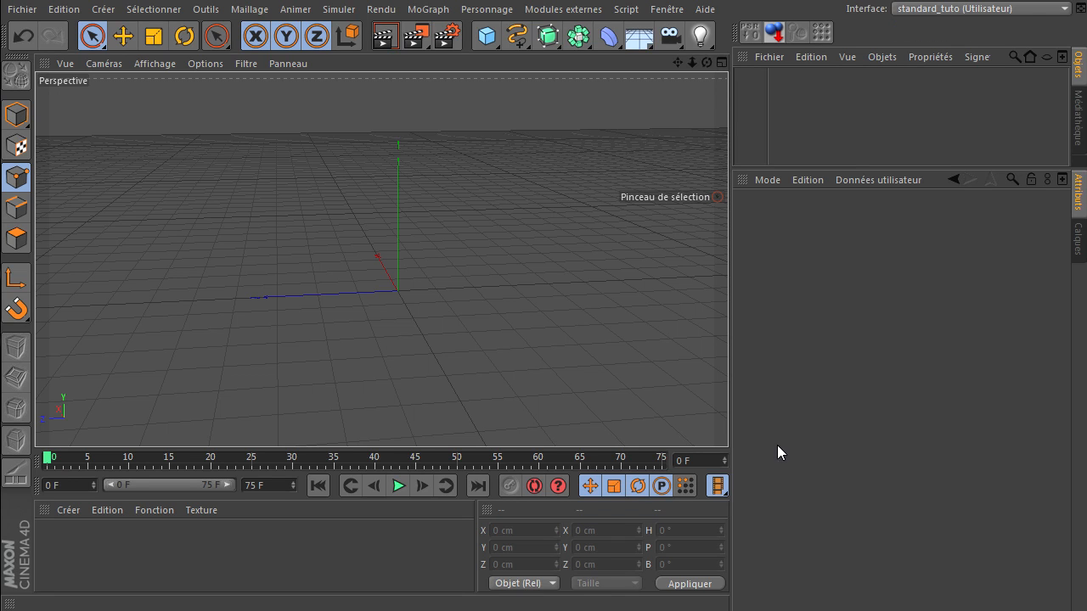
# Add a MoGraph Mo Texte object to the empty scene.
pyautogui.moveTo(706, 62)
pyautogui.mouseDown()
pyautogui.moveTo(727, 416)
pyautogui.moveTo(537, 223)
pyautogui.mouseUp()
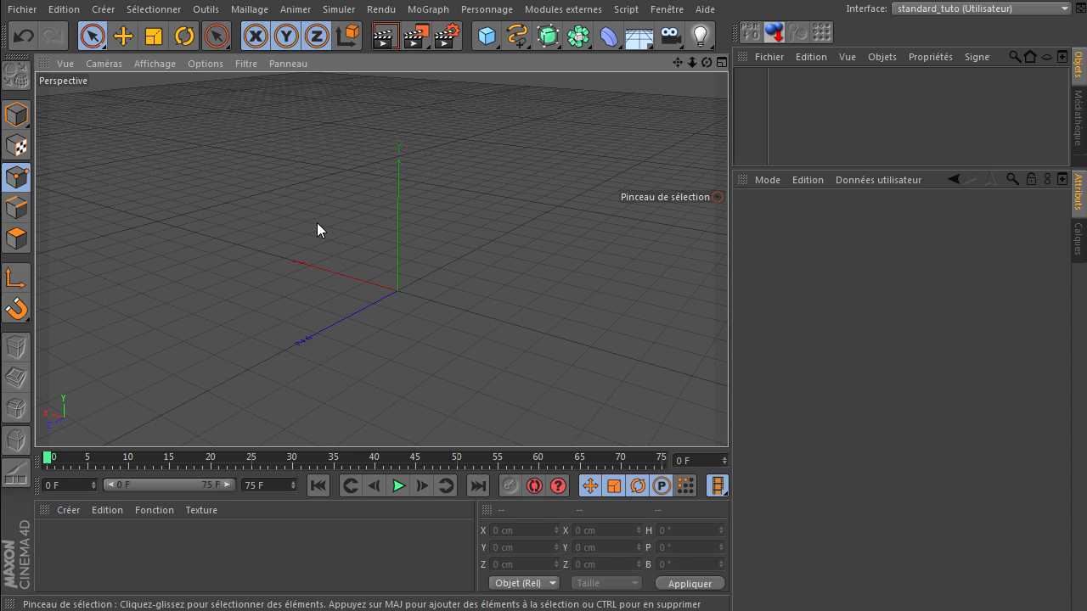
pyautogui.click(422, 9)
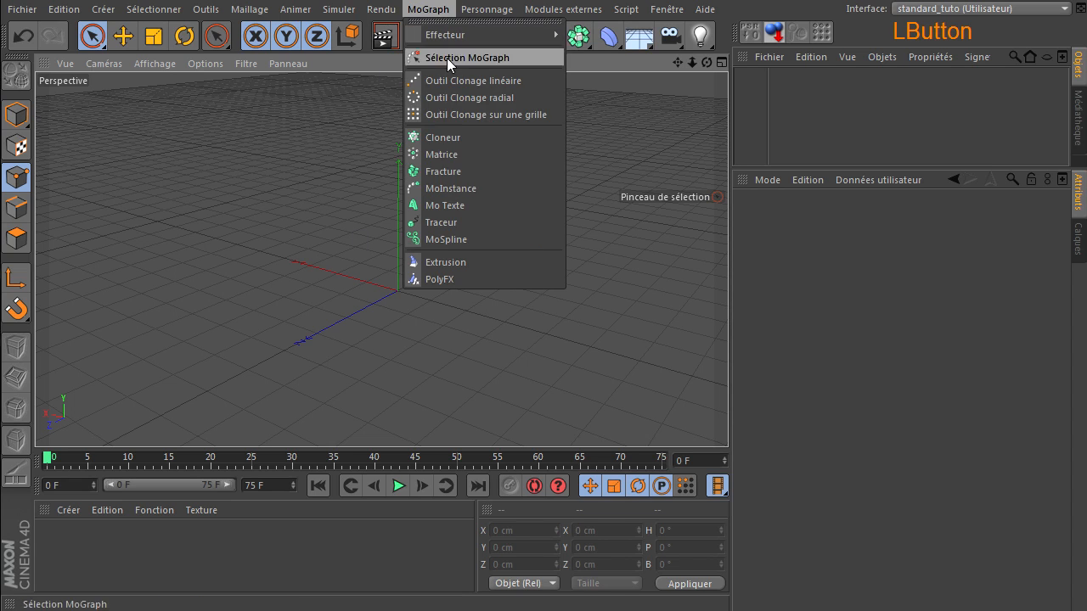
pyautogui.click(448, 204)
pyautogui.moveTo(707, 63); pyautogui.dragTo(653, 129)
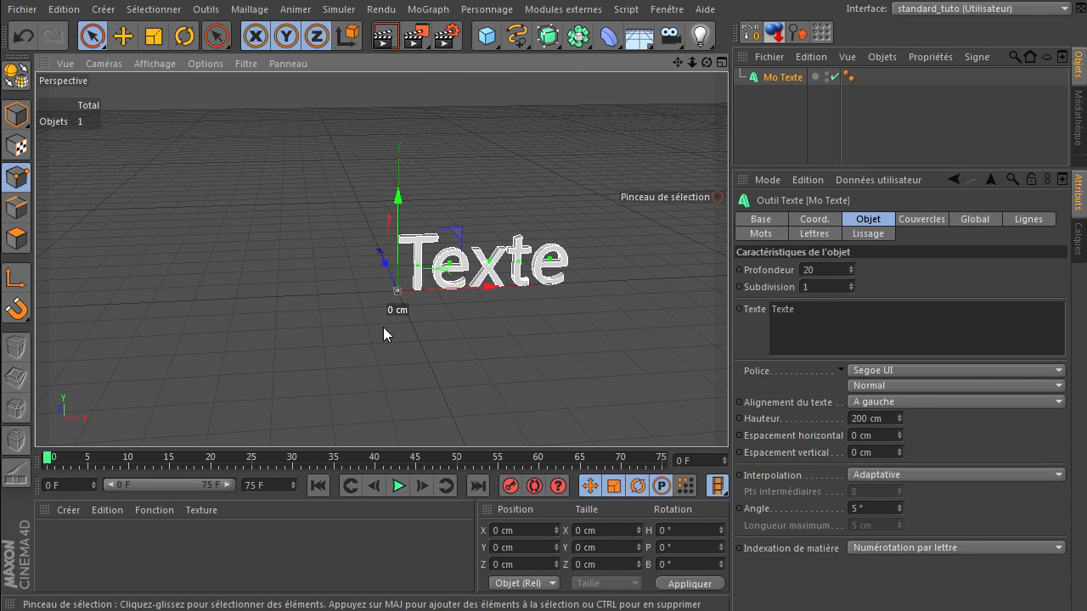
# Set the Mo Texte alignment to Centré and replace its text with the letter B.
pyautogui.click(939, 404)
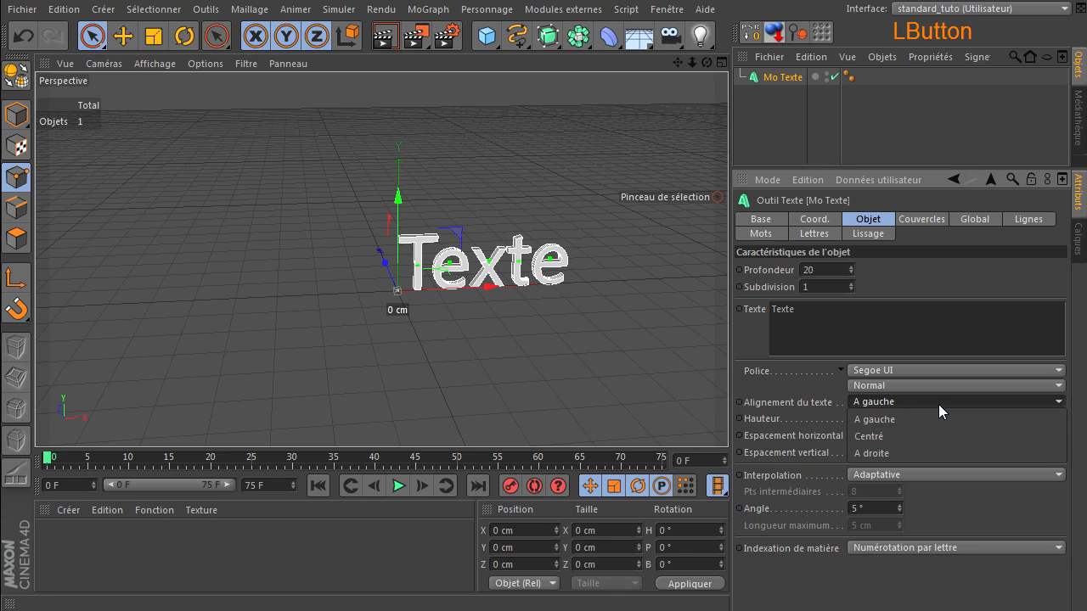
pyautogui.click(927, 432)
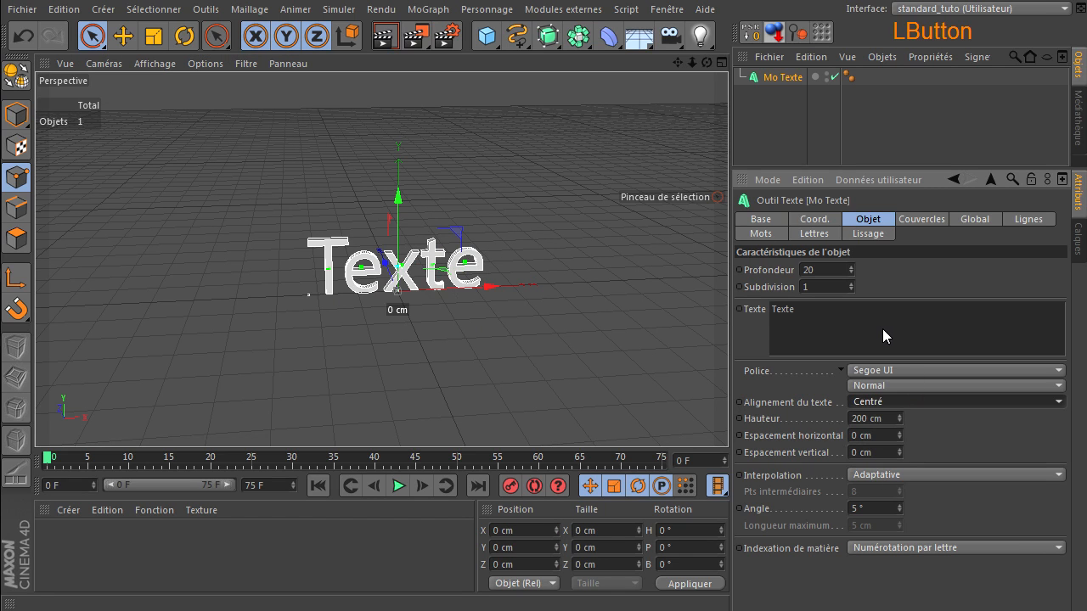
pyautogui.moveTo(883, 329); pyautogui.dragTo(650, 288)
pyautogui.write('B')
pyautogui.click(802, 331)
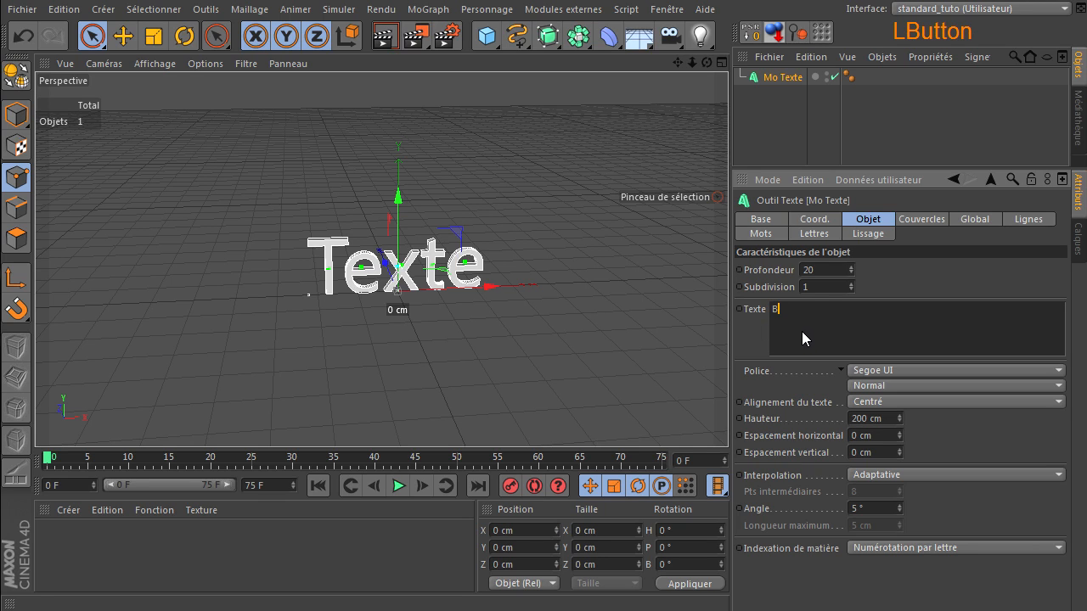
# Set the text's depth (Profondeur) to 40.
pyautogui.click(835, 272)
pyautogui.write('40')
pyautogui.press('Return')
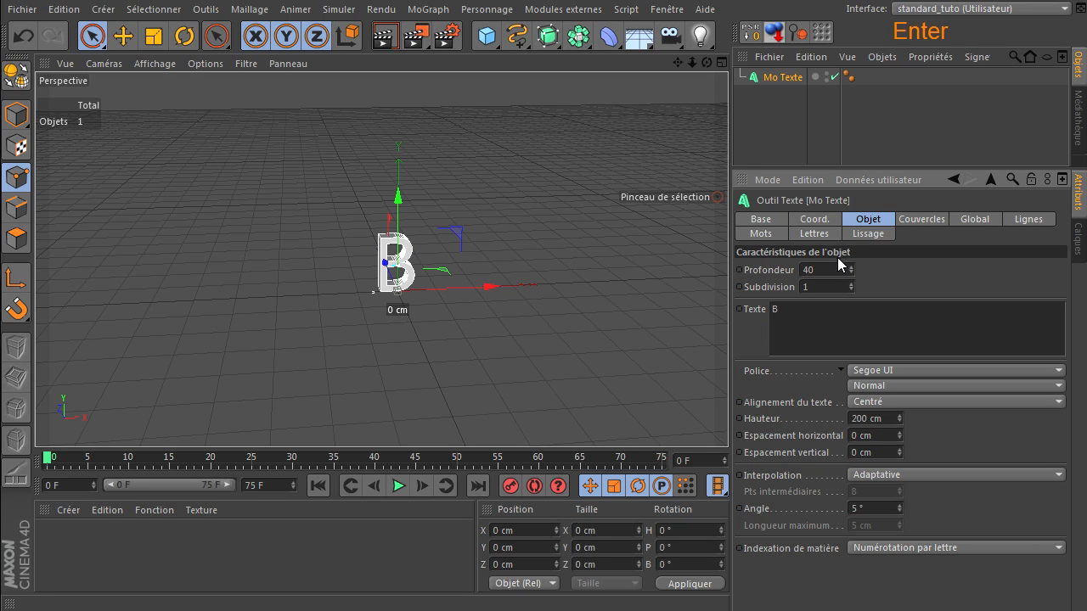
# Change the text's font to Open Sans.
pyautogui.moveTo(707, 62); pyautogui.dragTo(728, 416)
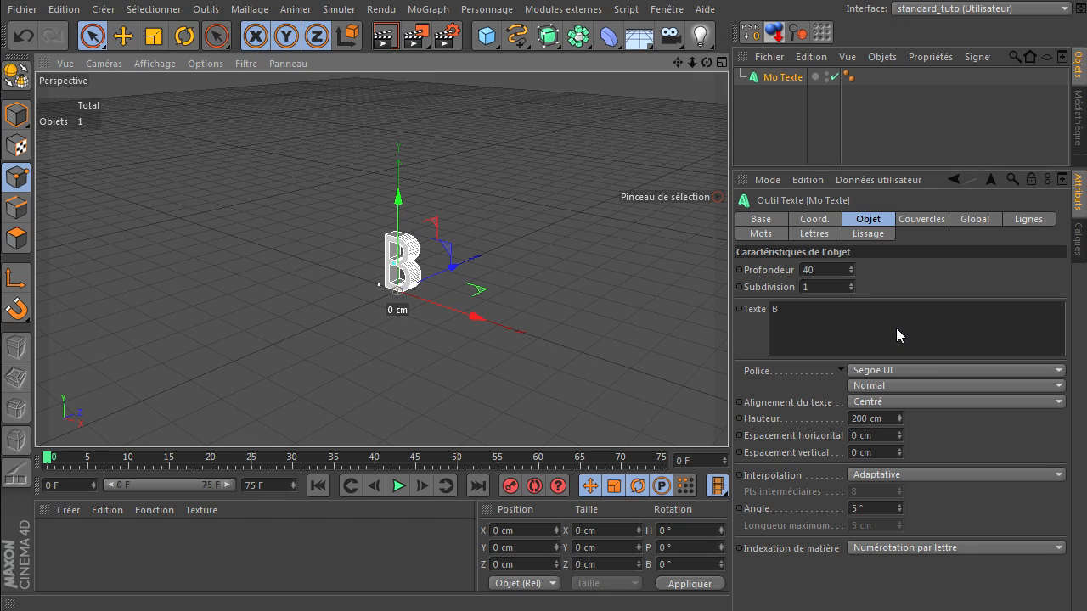
pyautogui.click(906, 369)
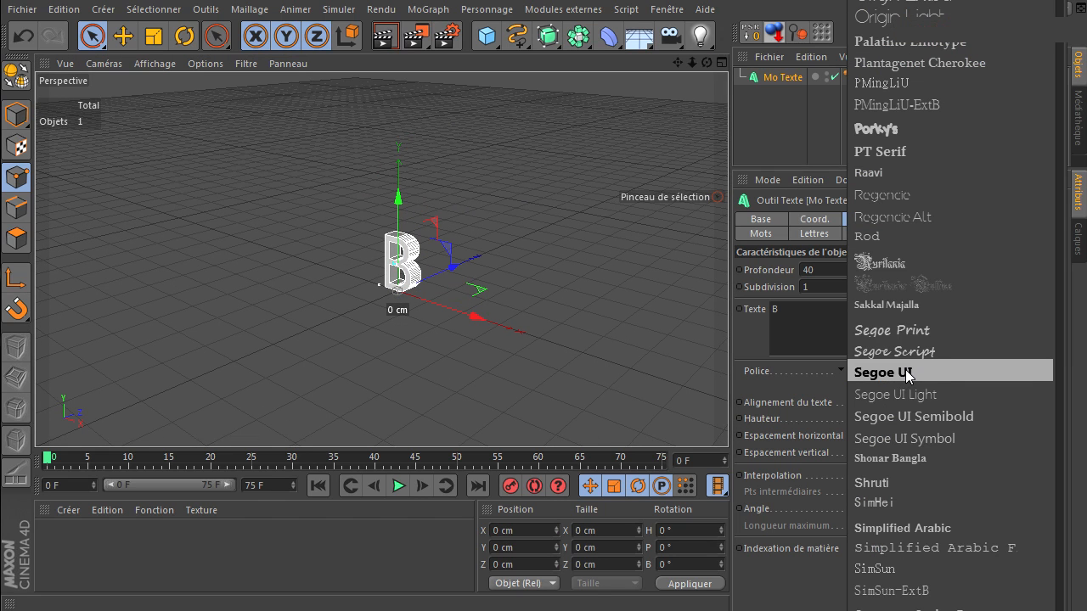
pyautogui.scroll(10, 918, 250)
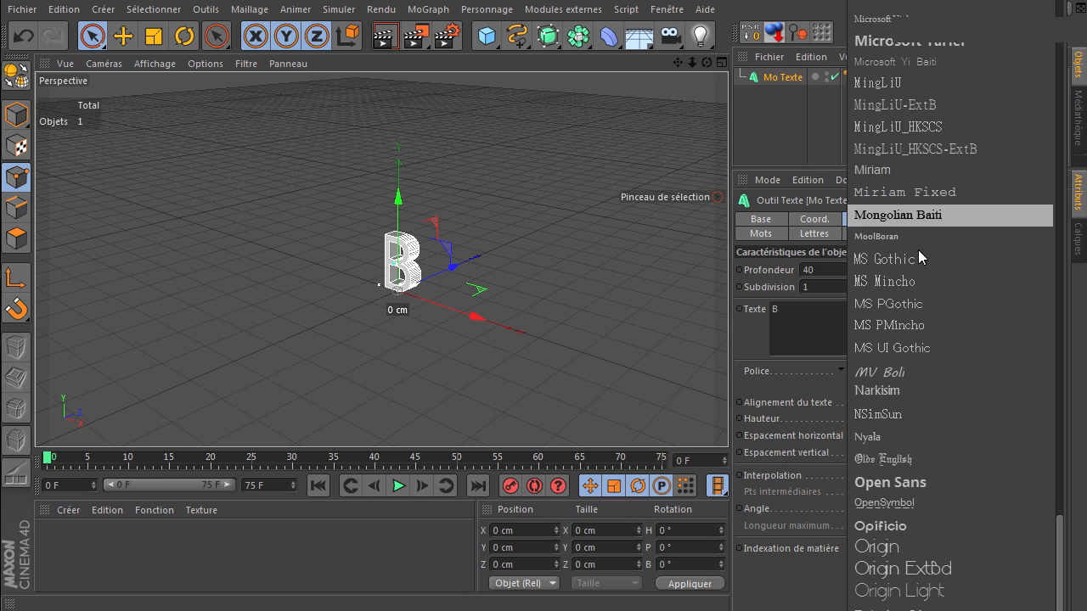
pyautogui.click(954, 482)
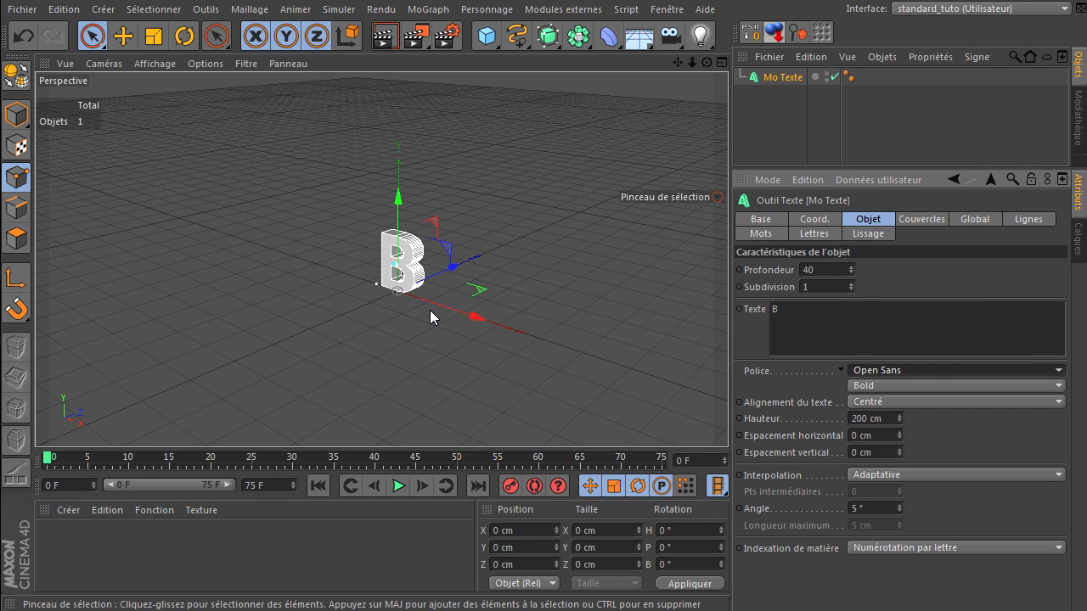
# Switch to model mode and make the Mo Texte object editable.
pyautogui.scroll(1, 429, 310)
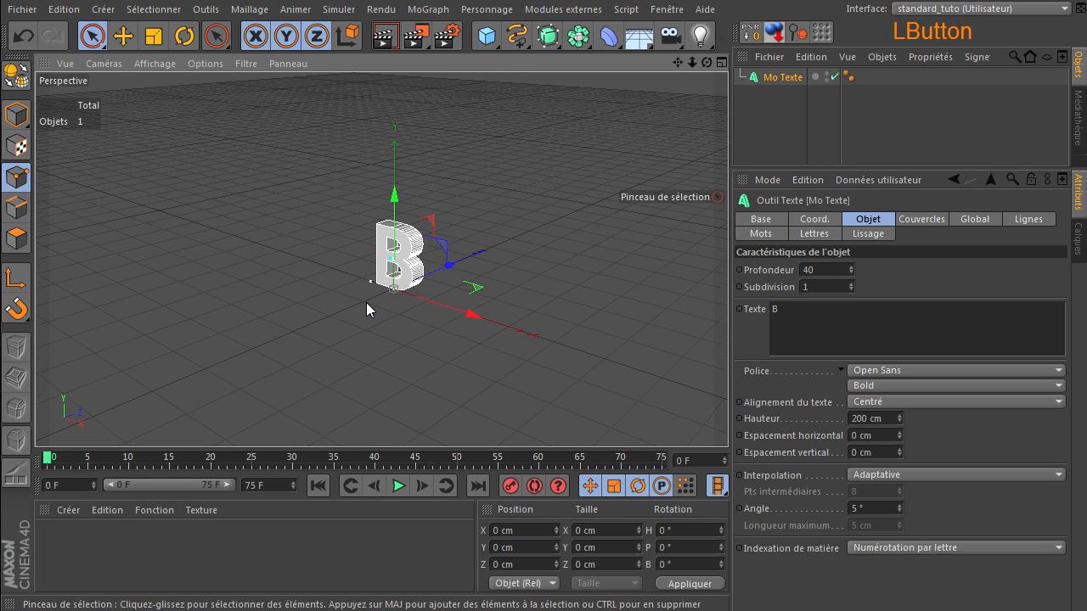
pyautogui.moveTo(366, 302); pyautogui.dragTo(441, 303)
pyautogui.moveTo(677, 65); pyautogui.dragTo(727, 418)
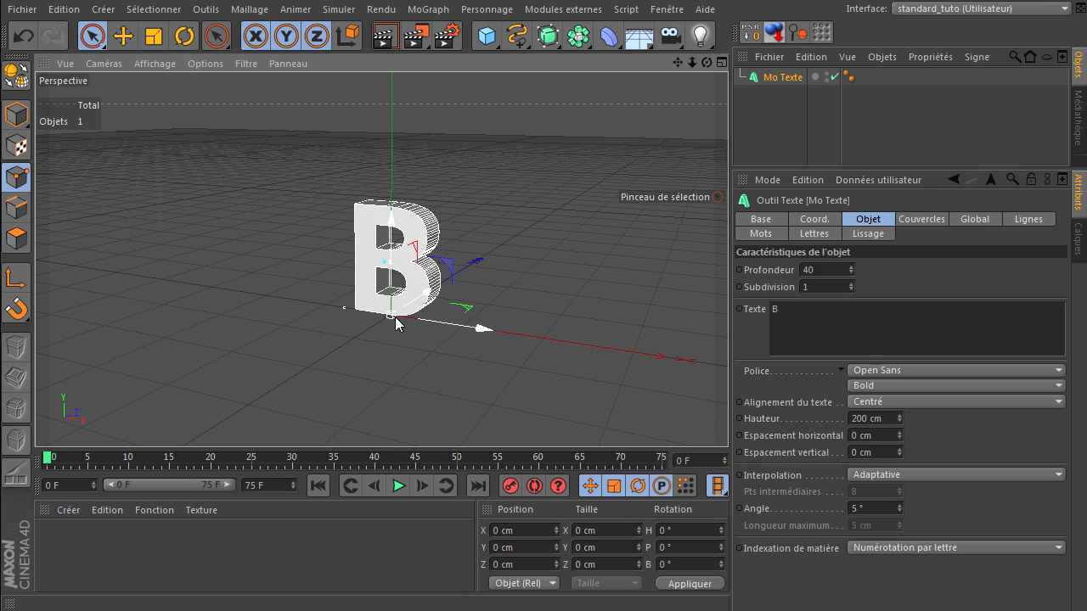
pyautogui.click(16, 113)
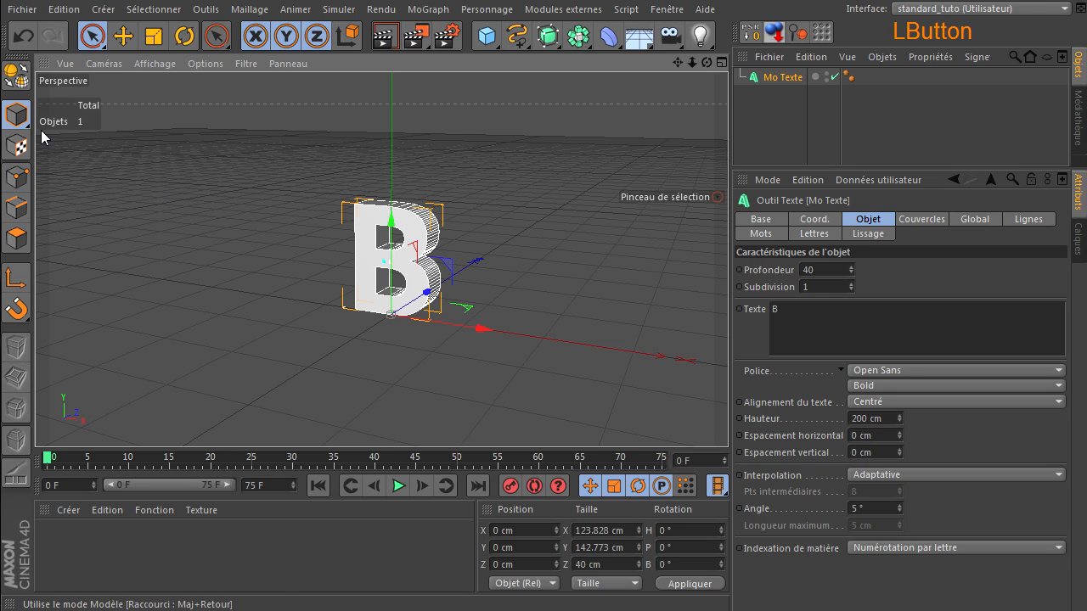
pyautogui.click(789, 78)
pyautogui.moveTo(706, 63); pyautogui.dragTo(728, 417)
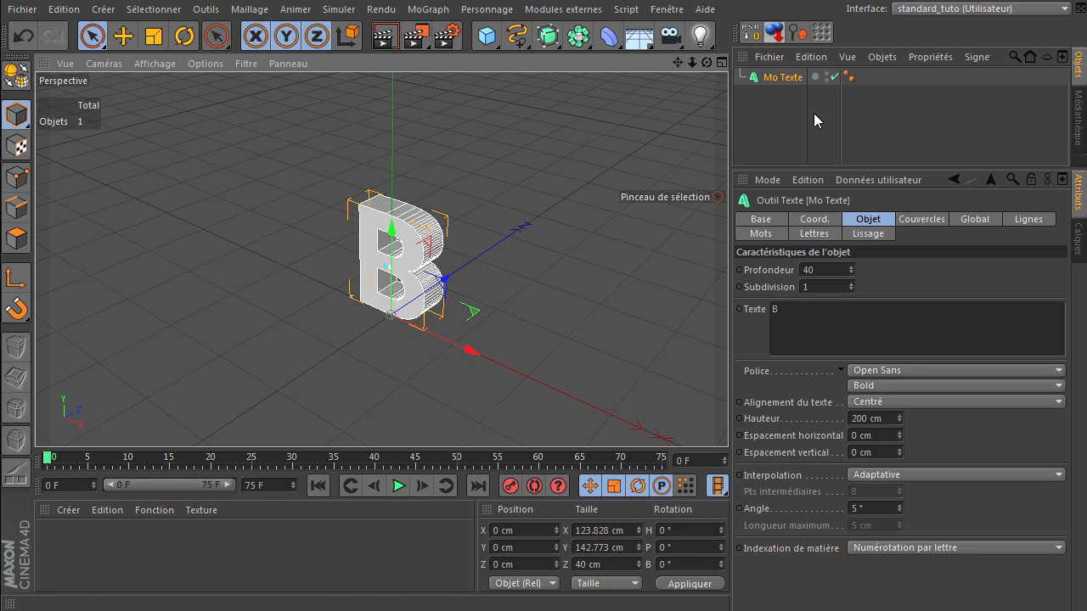
pyautogui.click(783, 102)
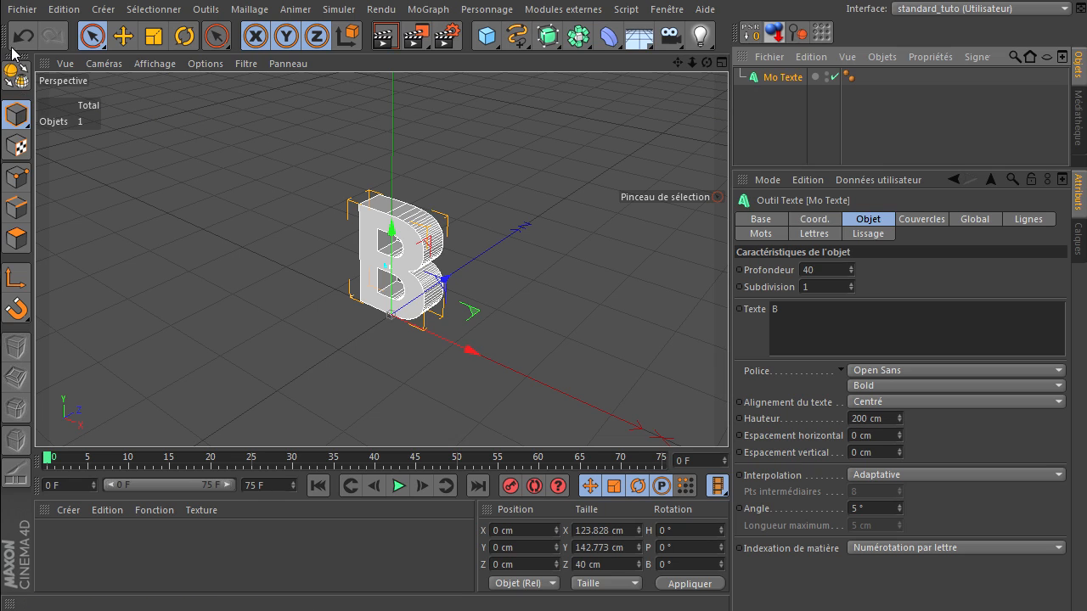
pyautogui.click(15, 75)
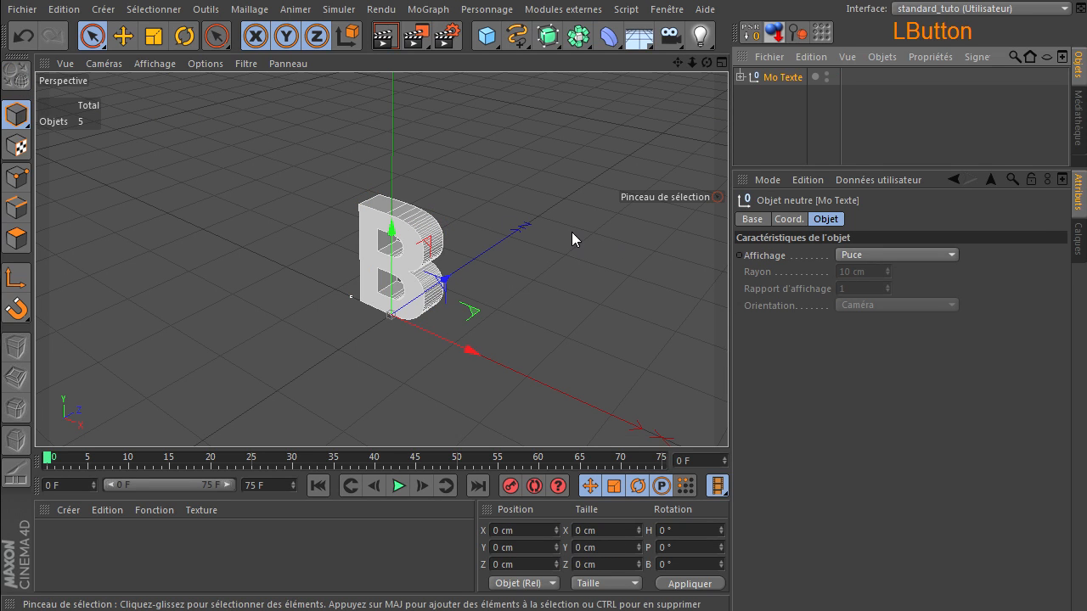
pyautogui.click(168, 63)
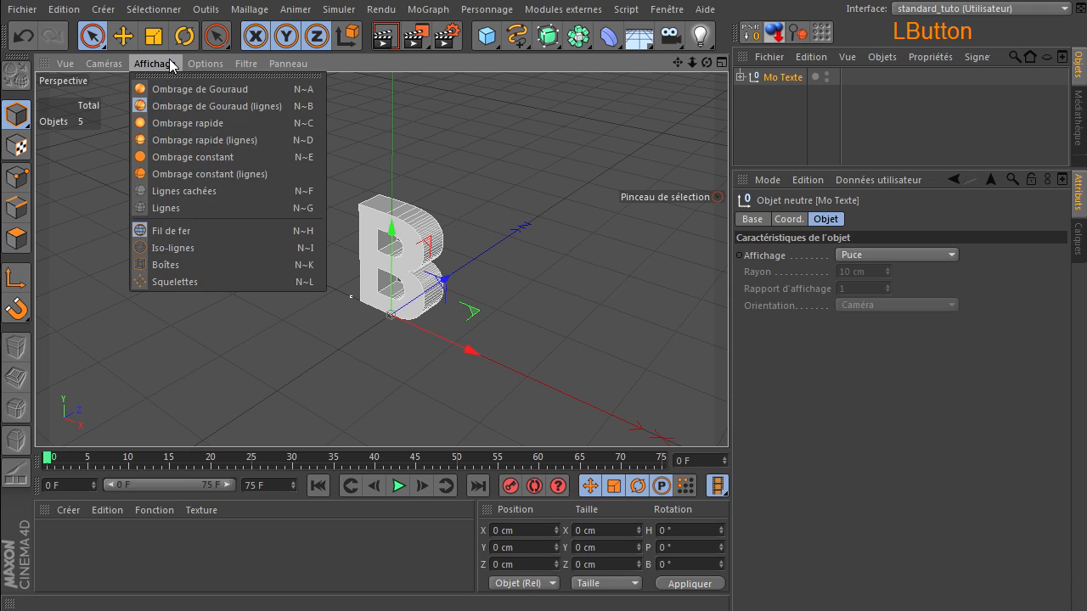
pyautogui.click(767, 105)
pyautogui.scroll(4, 354, 304)
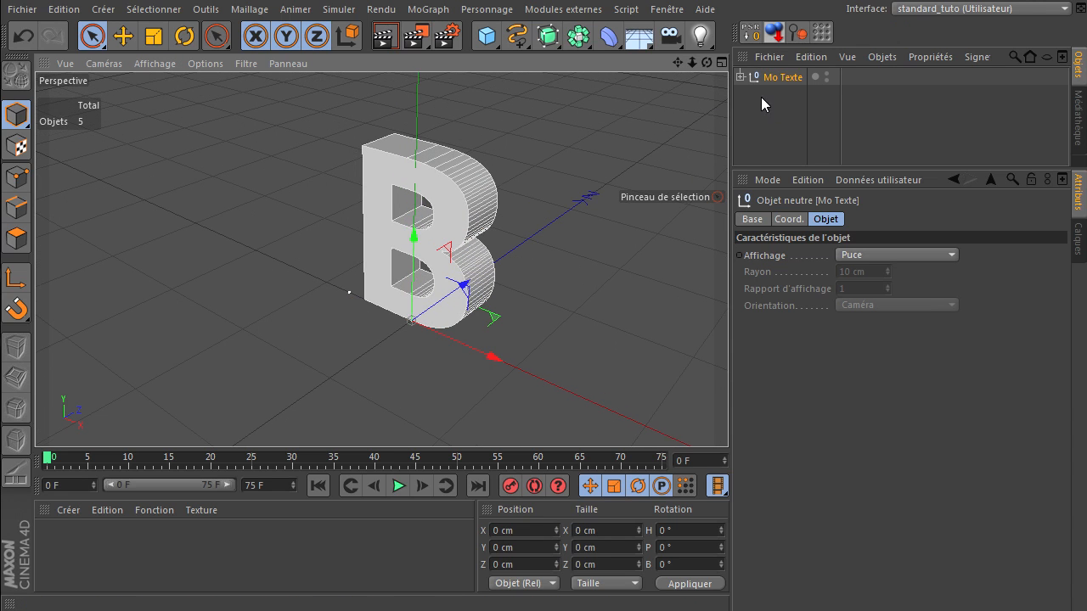
pyautogui.moveTo(672, 61); pyautogui.dragTo(685, 61)
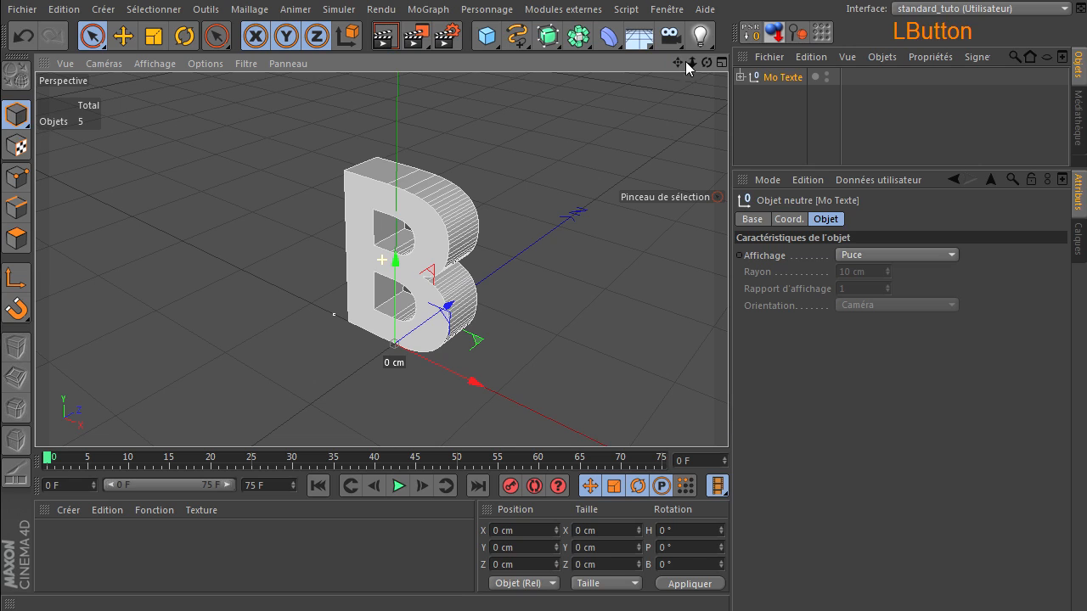
# Expand the Mo Texte hierarchy down to the B spline and briefly disable its Extrusion NURBS to inspect the outline.
pyautogui.click(741, 77)
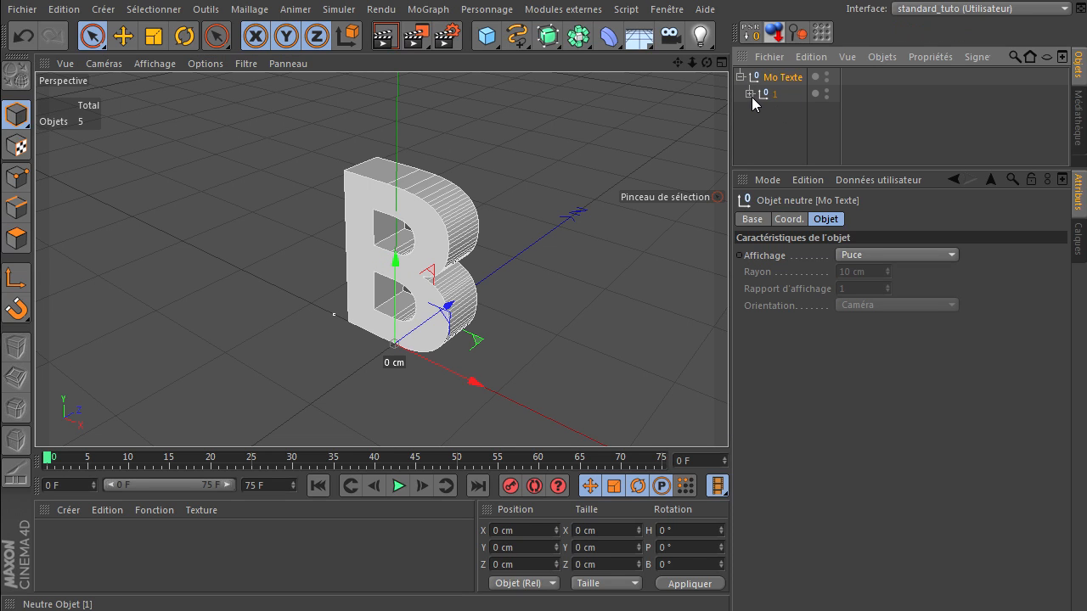
pyautogui.click(750, 94)
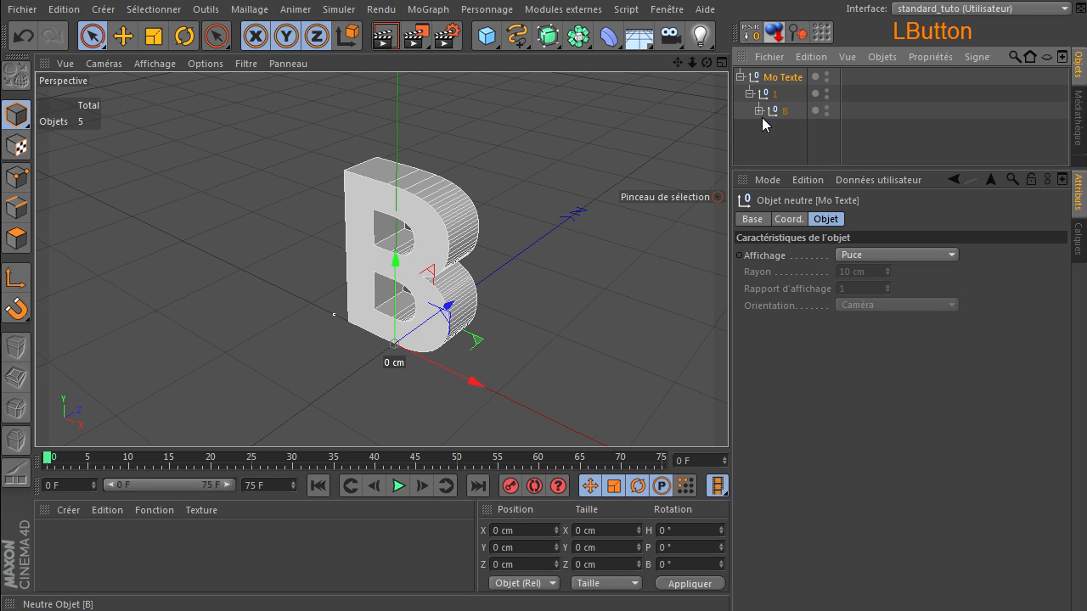
pyautogui.click(759, 111)
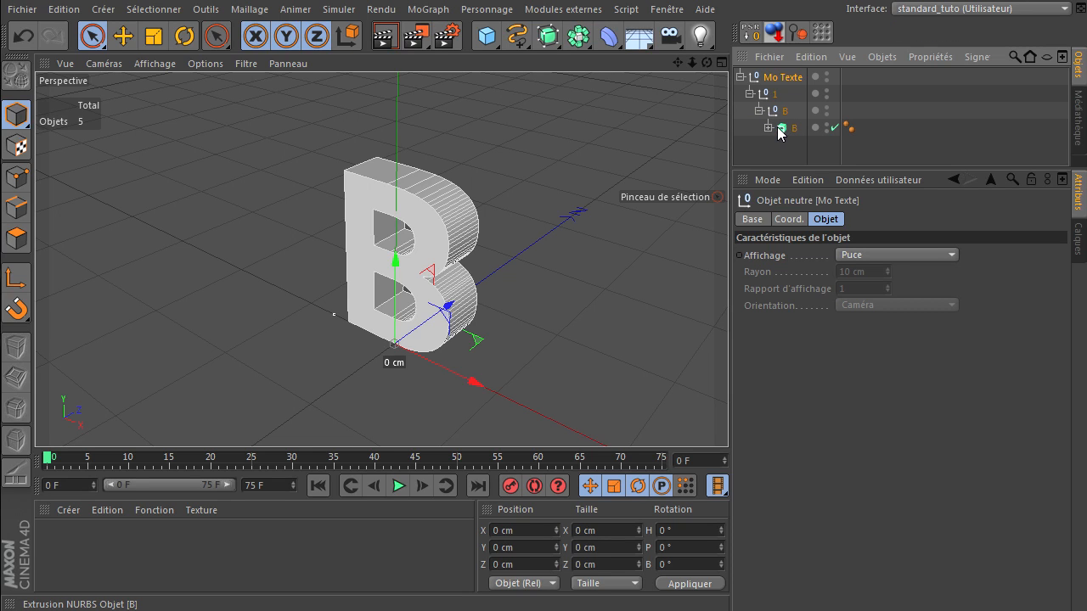
pyautogui.click(767, 129)
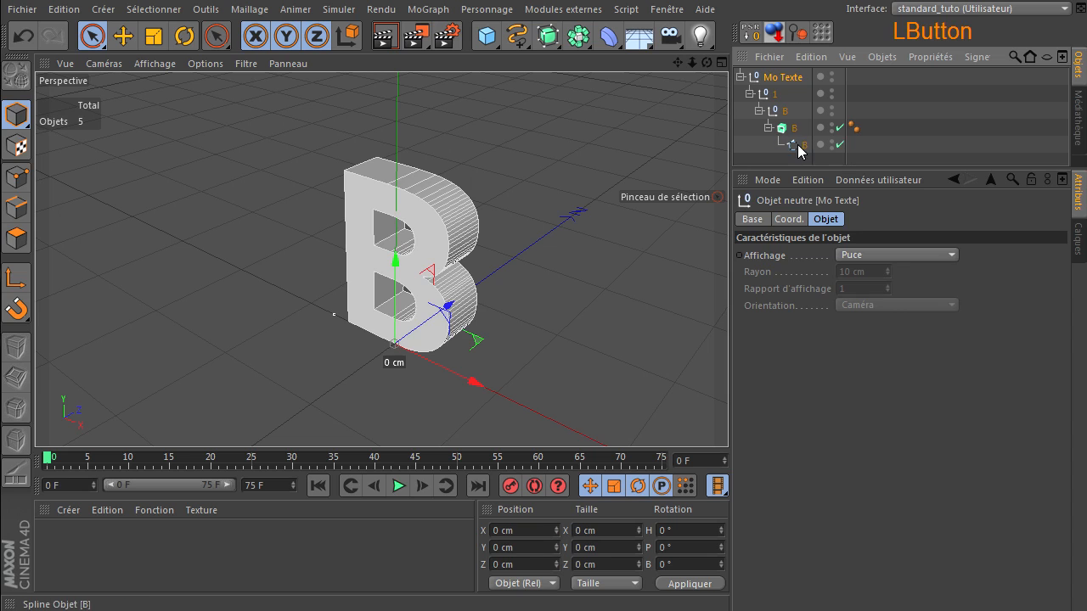
pyautogui.click(801, 146)
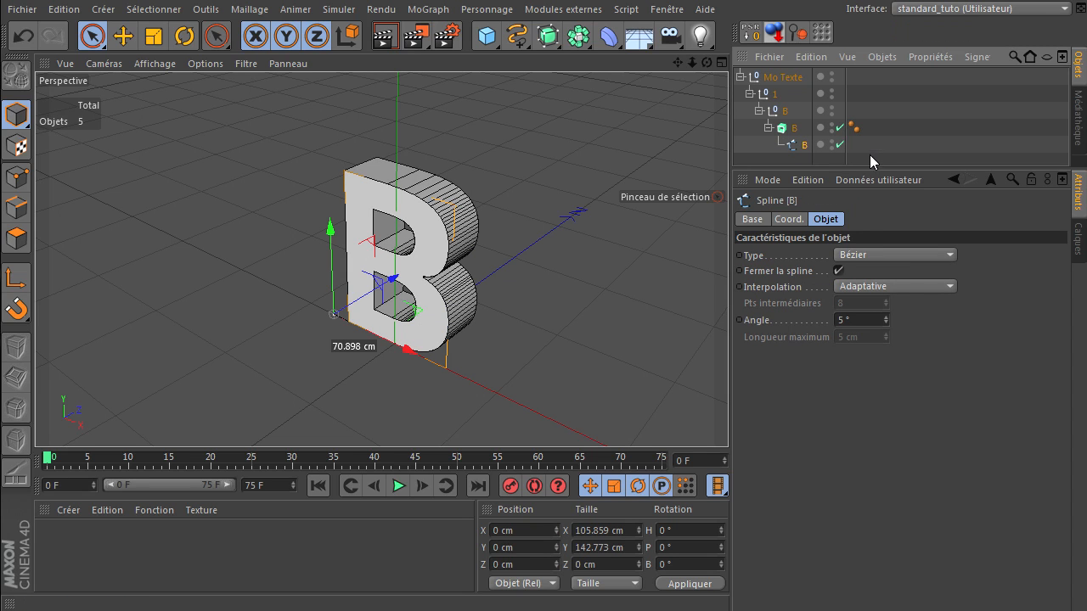
pyautogui.click(839, 127)
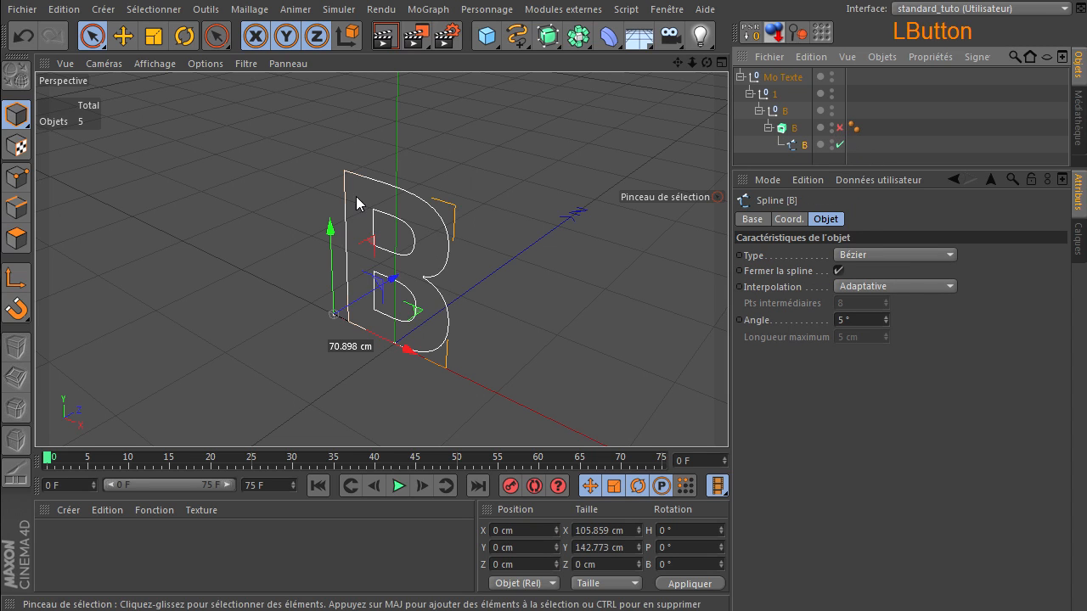
pyautogui.click(839, 127)
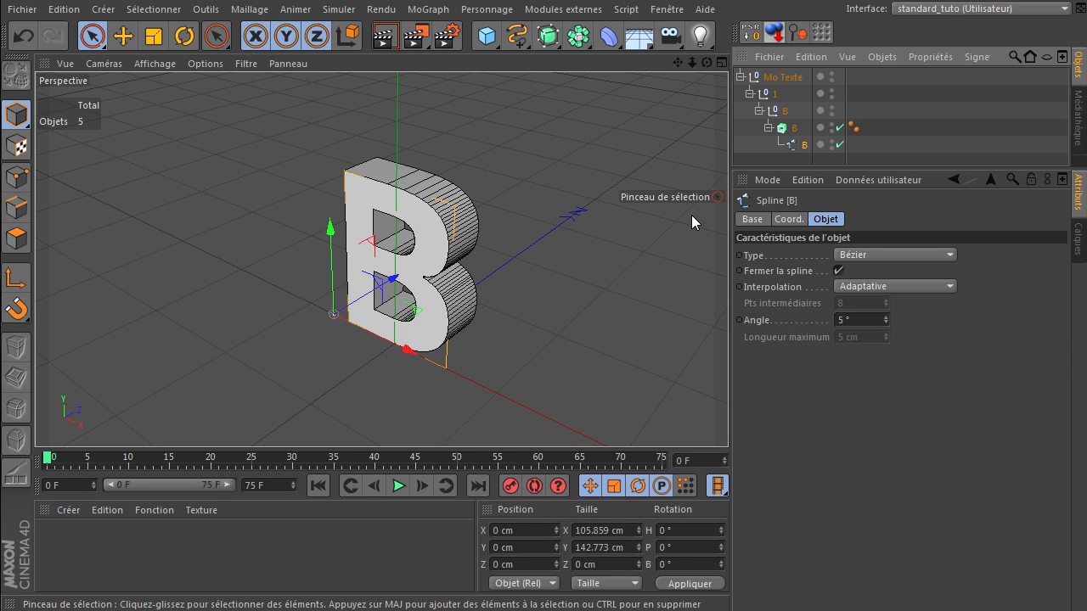
# Make the whole Mo Texte hierarchy editable and merge all its objects, caps included, with Connecter les objets +Supprimer.
pyautogui.moveTo(804, 166); pyautogui.dragTo(762, 74)
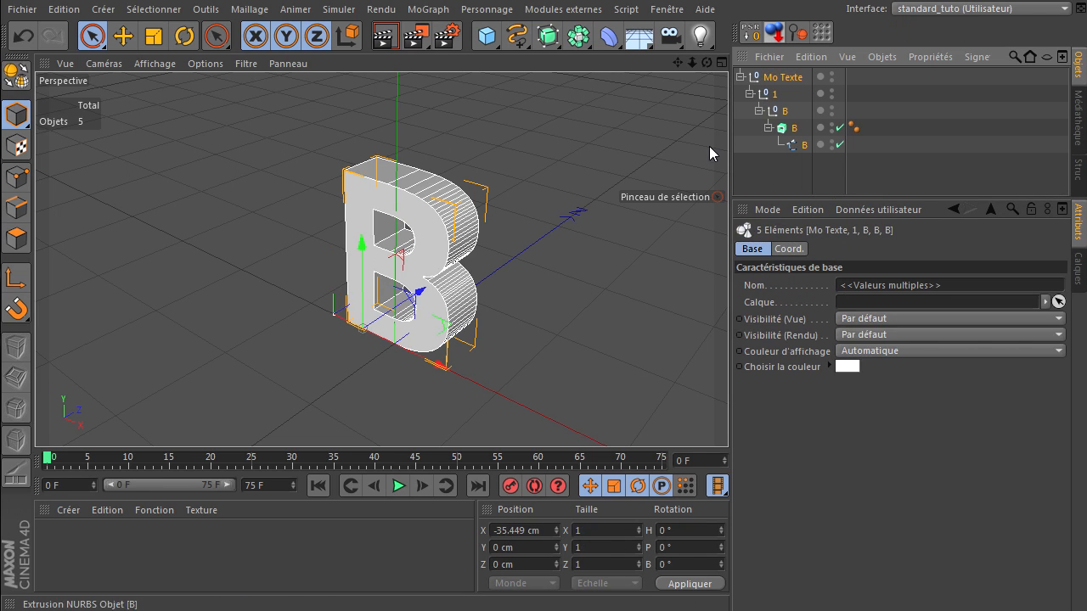
pyautogui.click(18, 79)
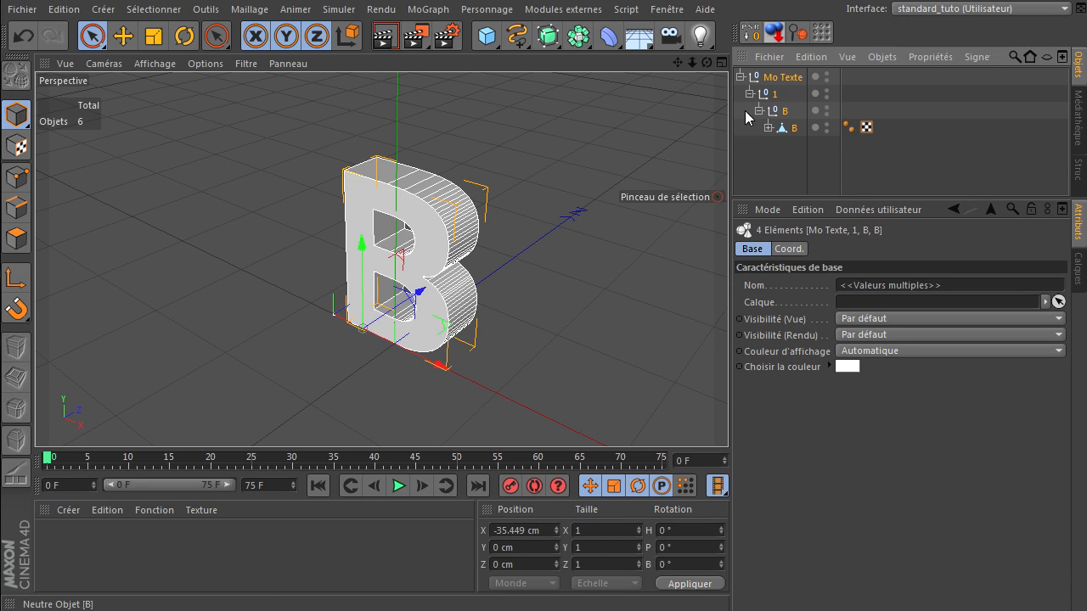
pyautogui.click(770, 129)
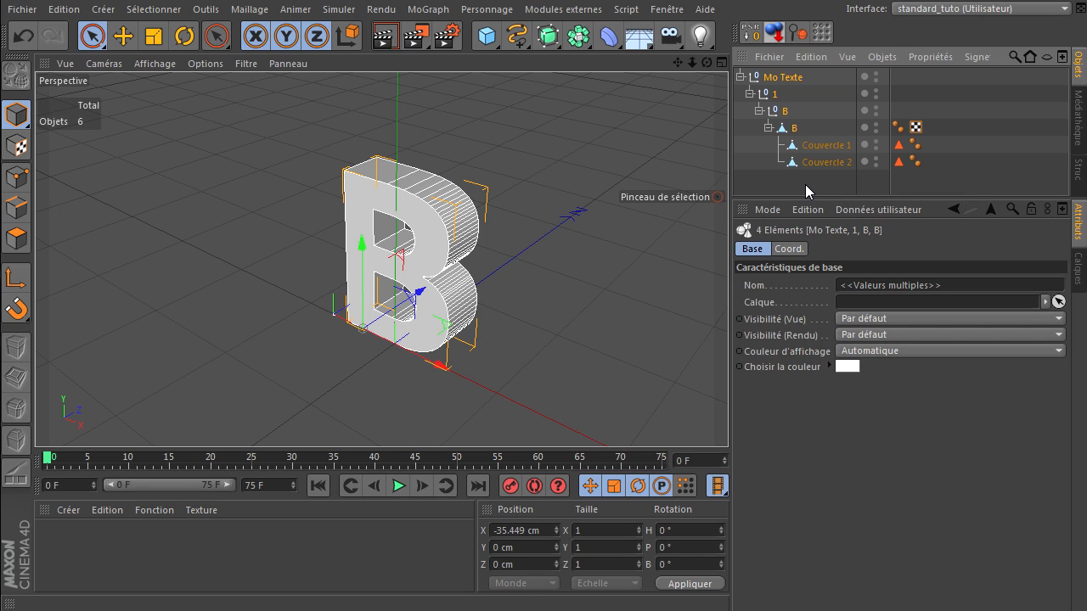
pyautogui.moveTo(805, 185); pyautogui.dragTo(771, 78)
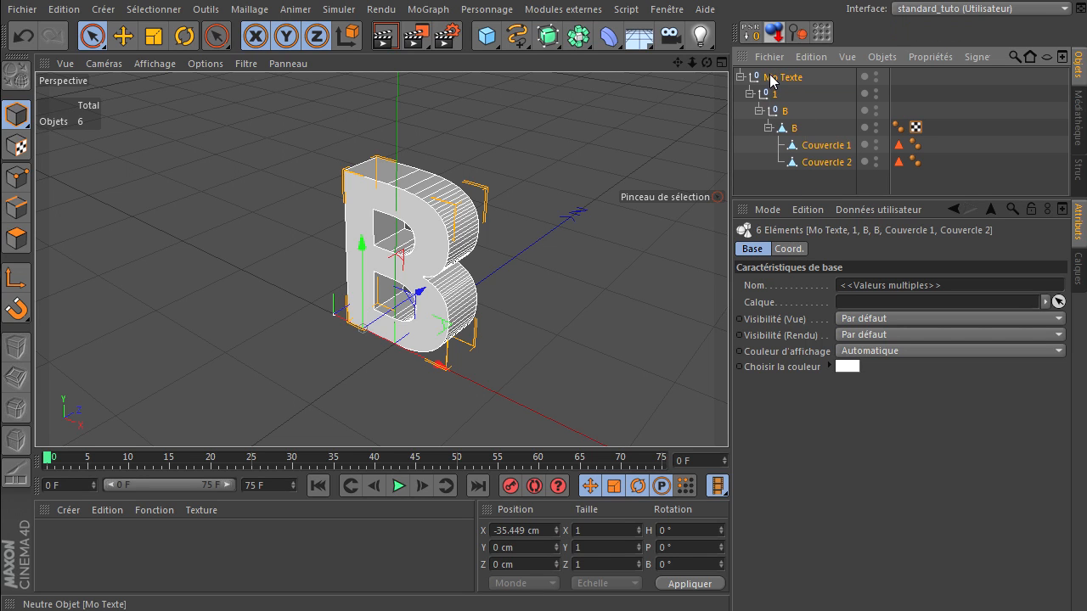
pyautogui.rightClick(800, 80)
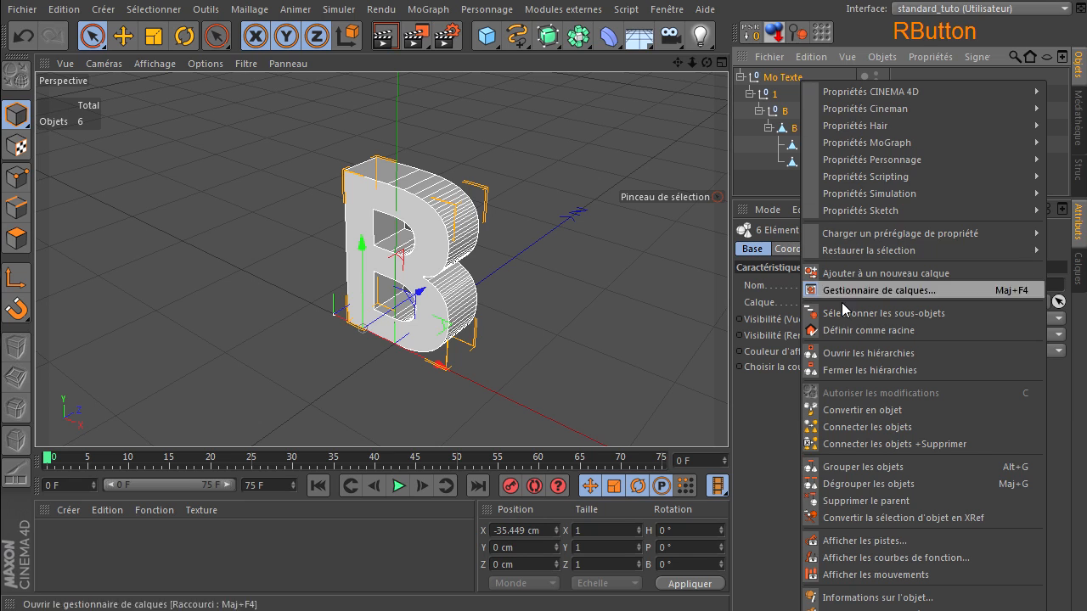
pyautogui.click(844, 445)
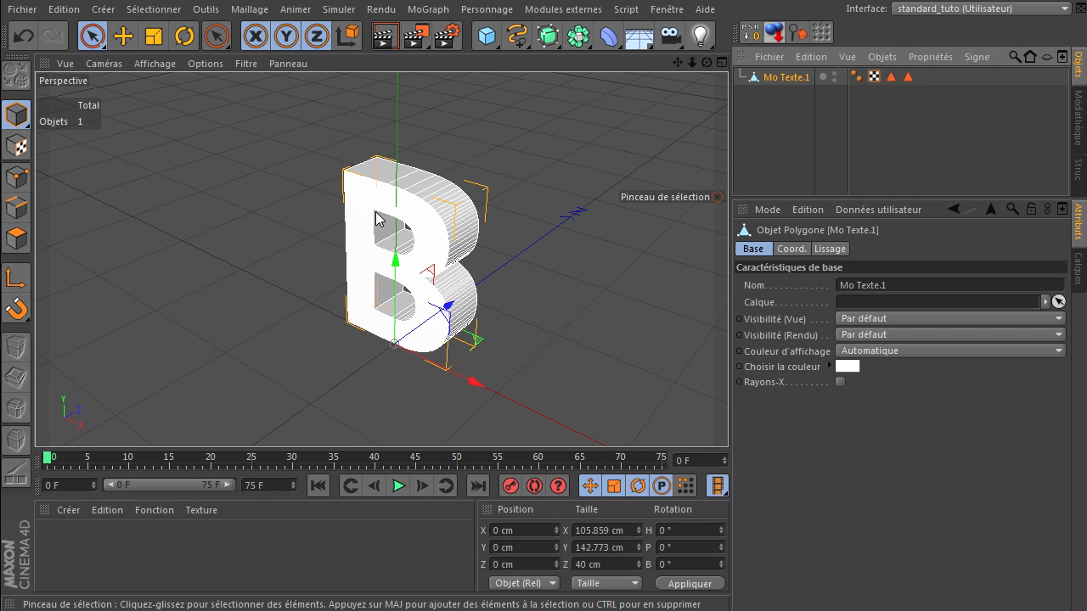
# Select all points of the merged letter B, weld the duplicates with Optimiser, and clear the selection.
pyautogui.click(16, 177)
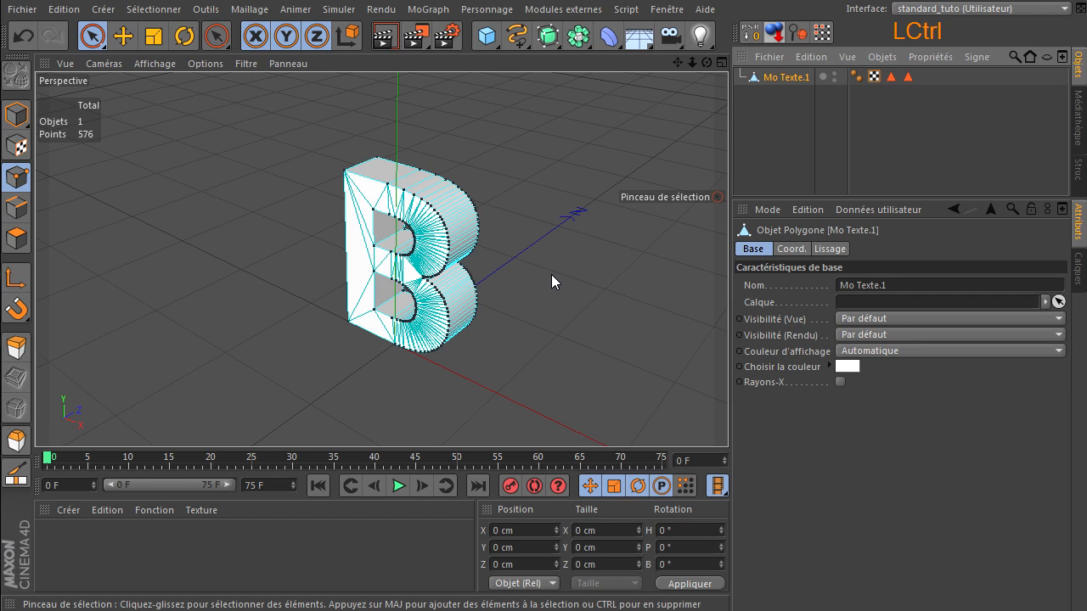
pyautogui.hotkey('ctrl', 'a')
pyautogui.rightClick(504, 88)
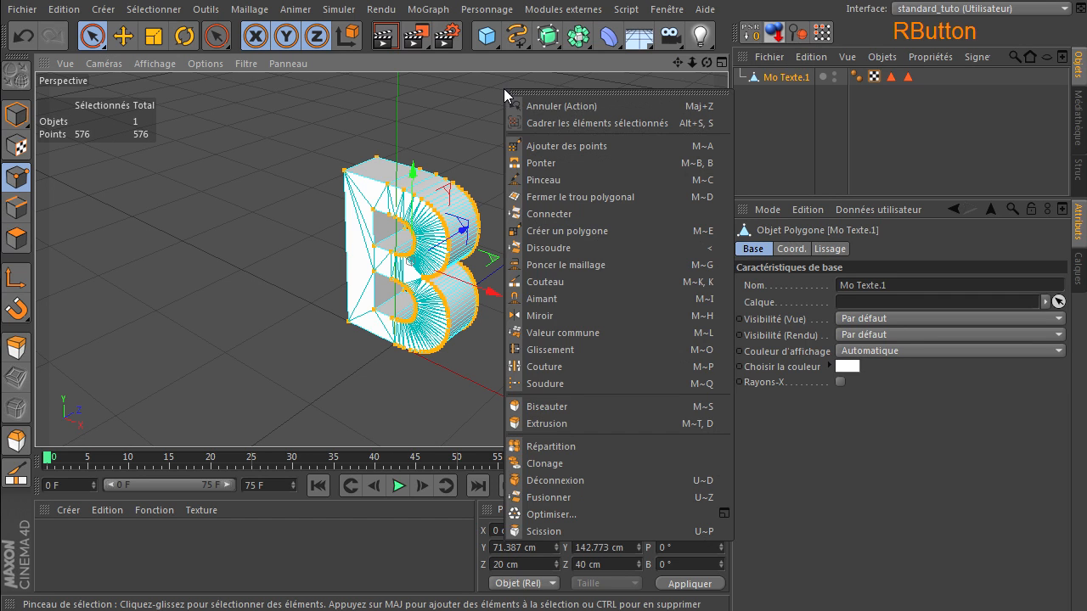
pyautogui.click(561, 516)
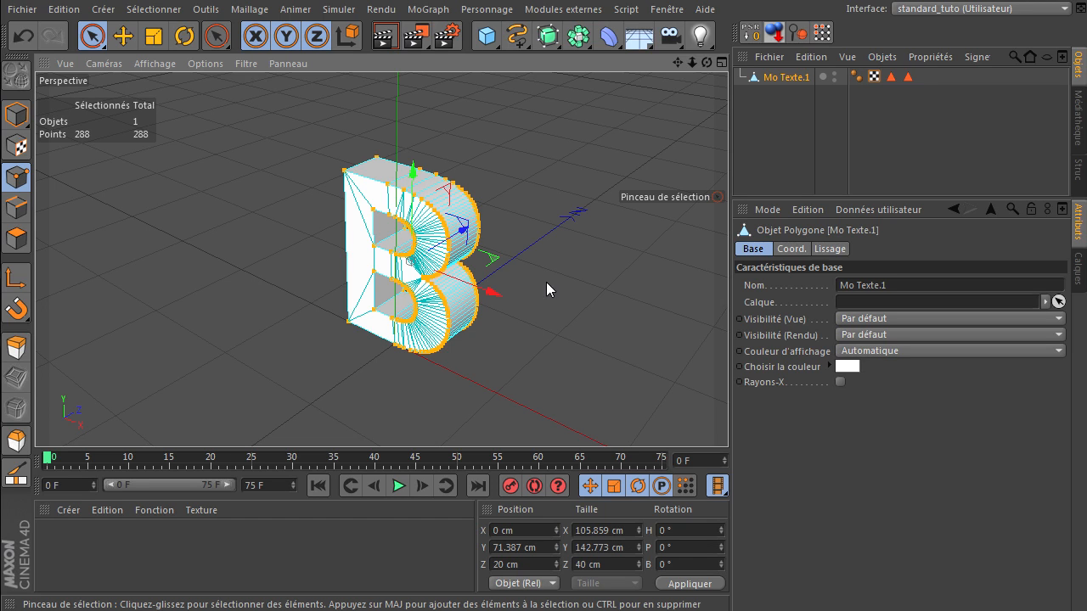
pyautogui.click(123, 213)
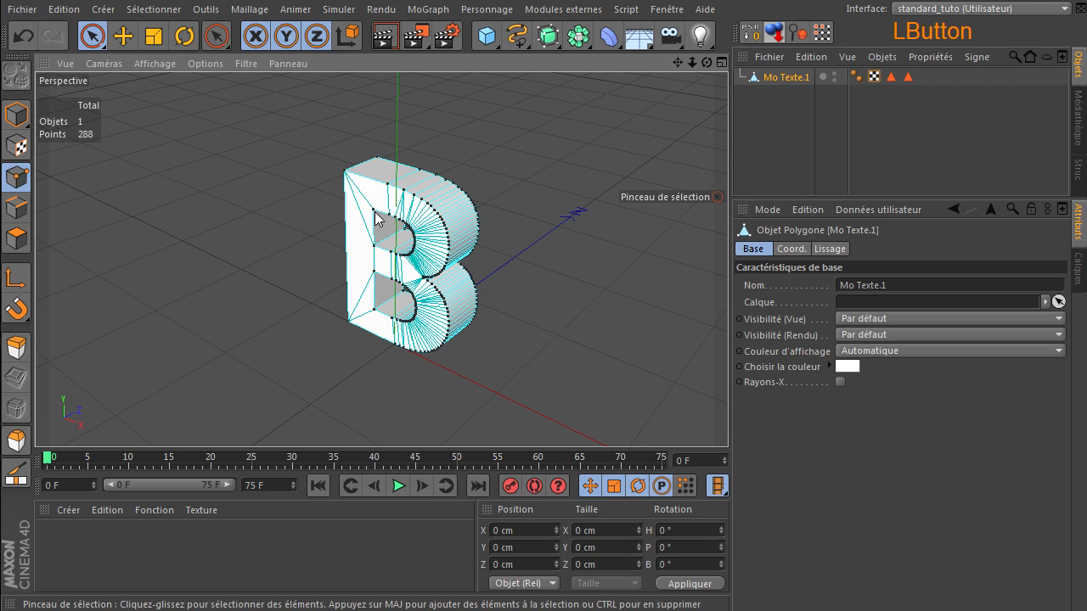
pyautogui.moveTo(707, 62)
pyautogui.mouseDown()
pyautogui.moveTo(727, 418)
pyautogui.moveTo(741, 410)
pyautogui.moveTo(708, 67)
pyautogui.mouseUp()
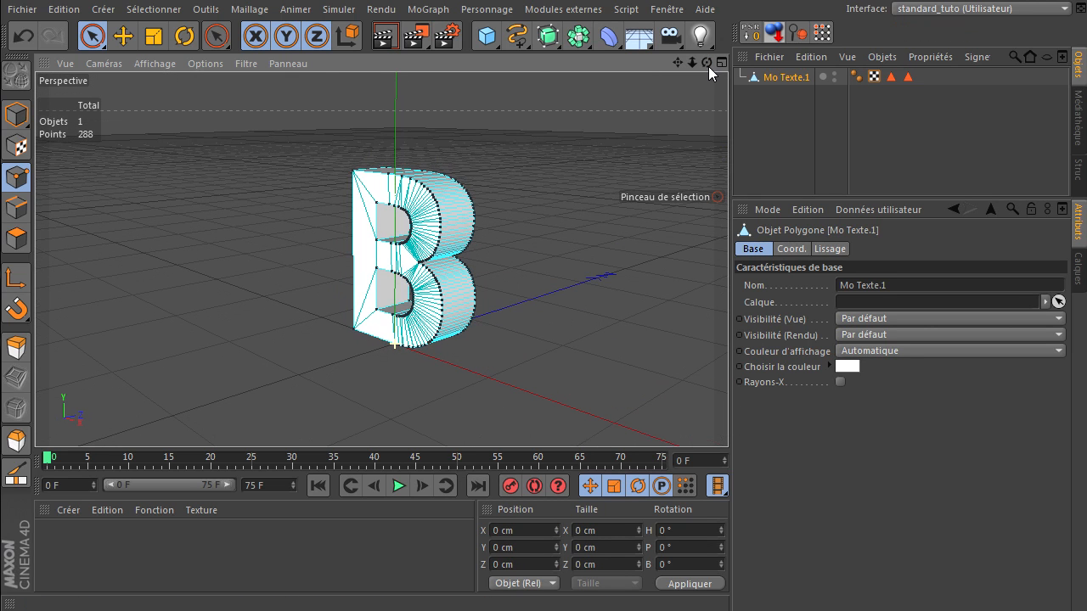
# Check the point and polygon counts of the merged letter mesh in its object information.
pyautogui.rightClick(767, 80)
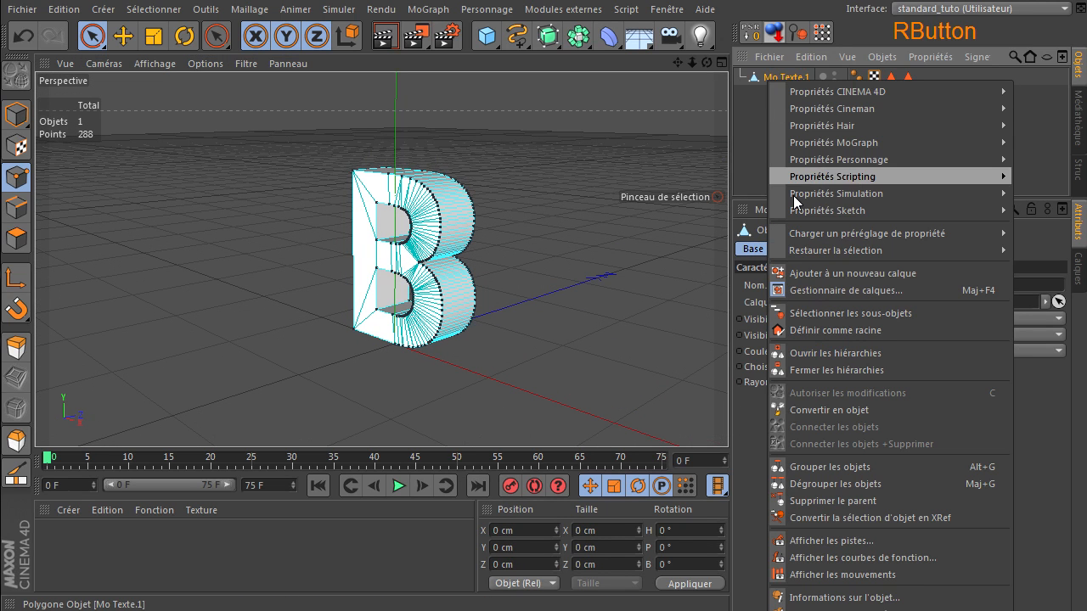
pyautogui.click(799, 598)
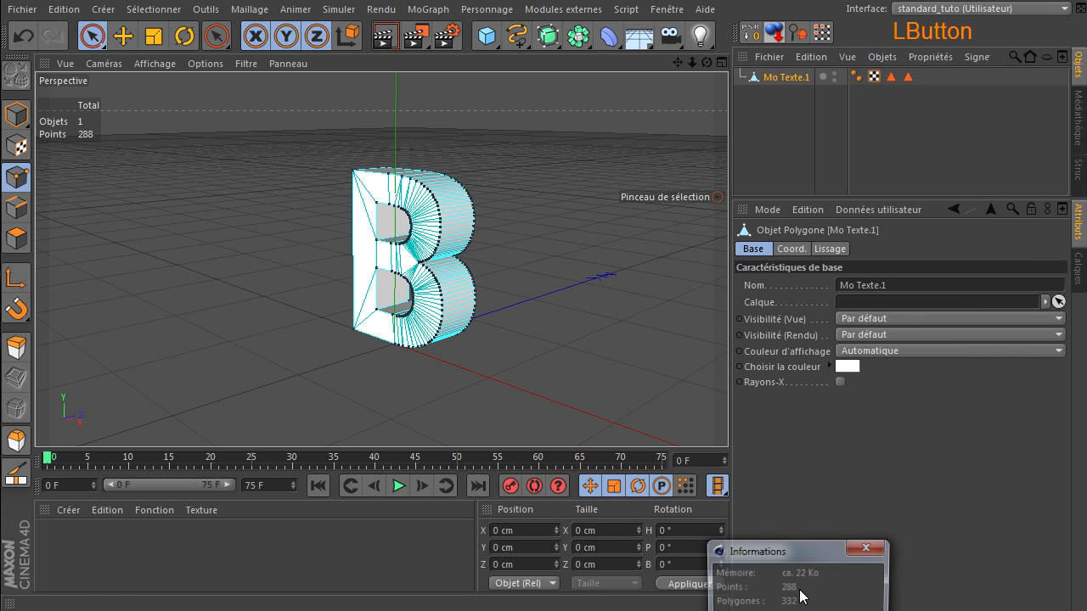
pyautogui.moveTo(769, 550); pyautogui.dragTo(604, 248)
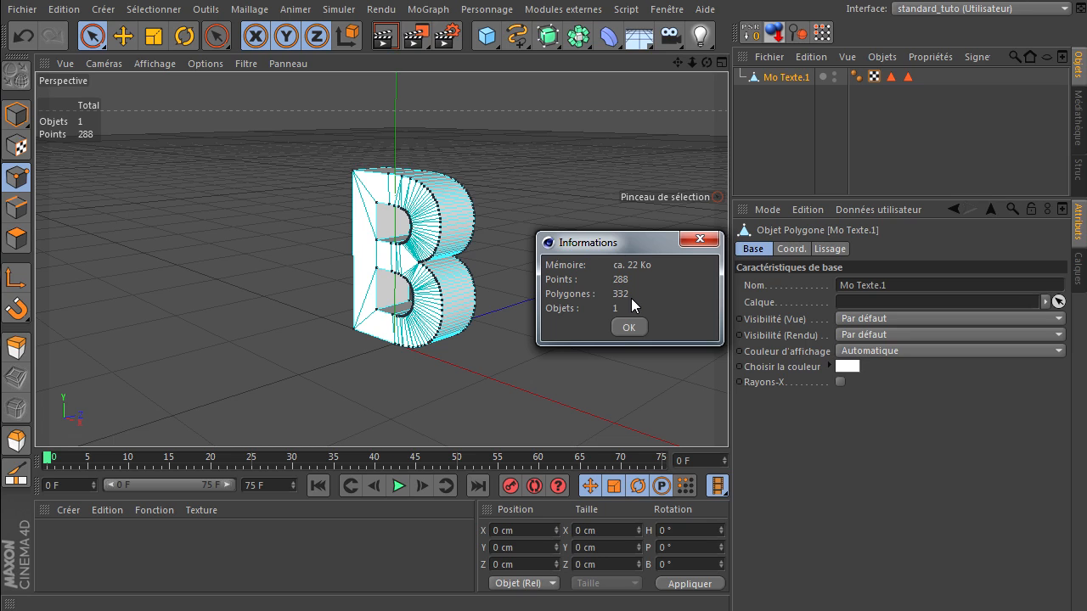
pyautogui.click(618, 332)
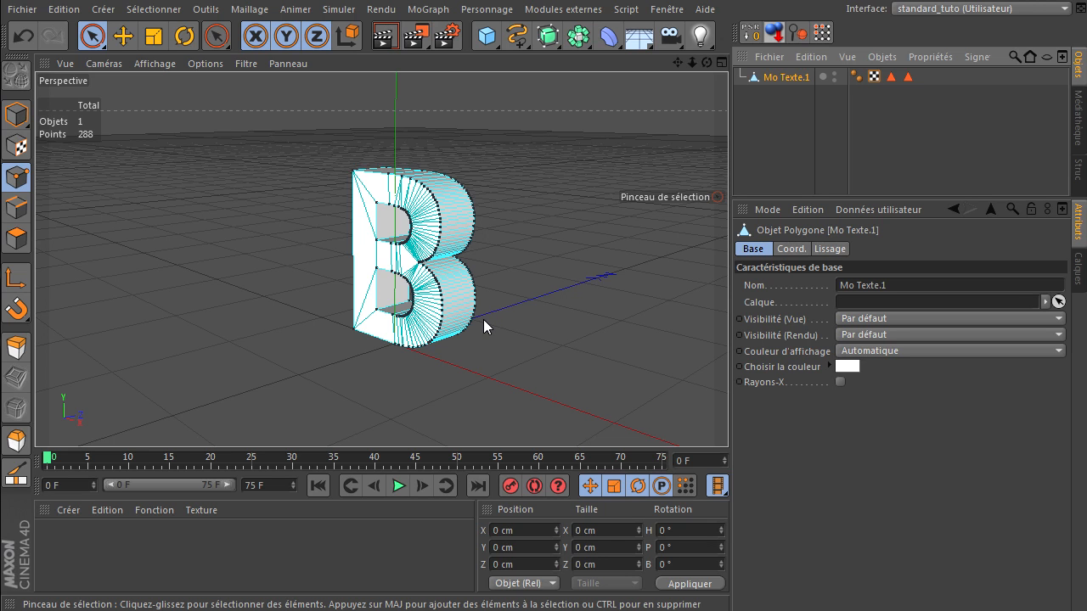
# Switch to model mode and deselect the letter mesh.
pyautogui.moveTo(705, 65); pyautogui.dragTo(729, 417)
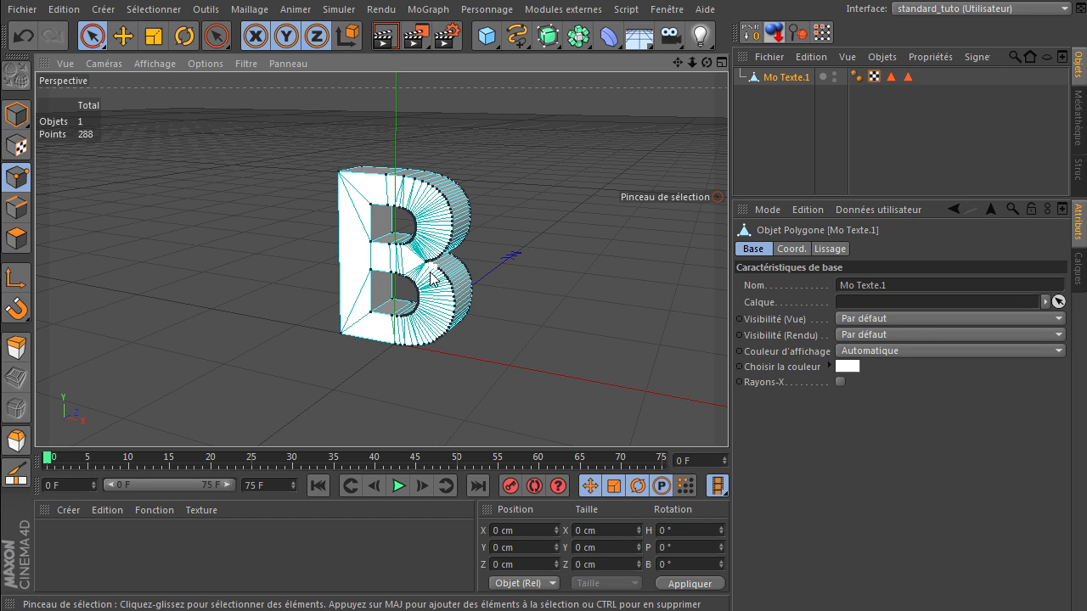
pyautogui.click(448, 399)
pyautogui.click(16, 114)
pyautogui.click(188, 220)
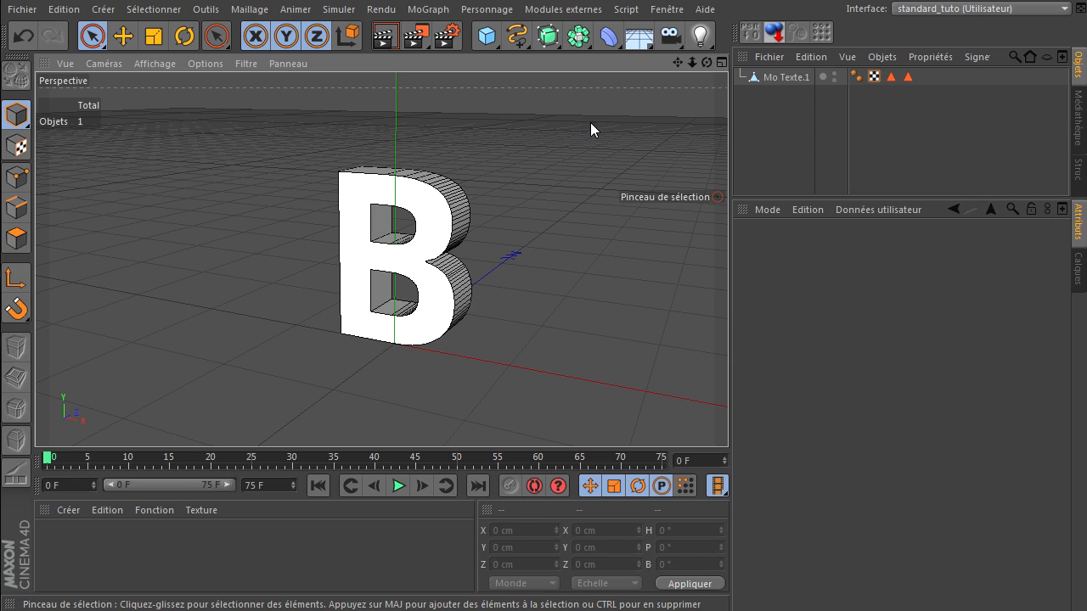
pyautogui.moveTo(609, 36); pyautogui.dragTo(637, 39)
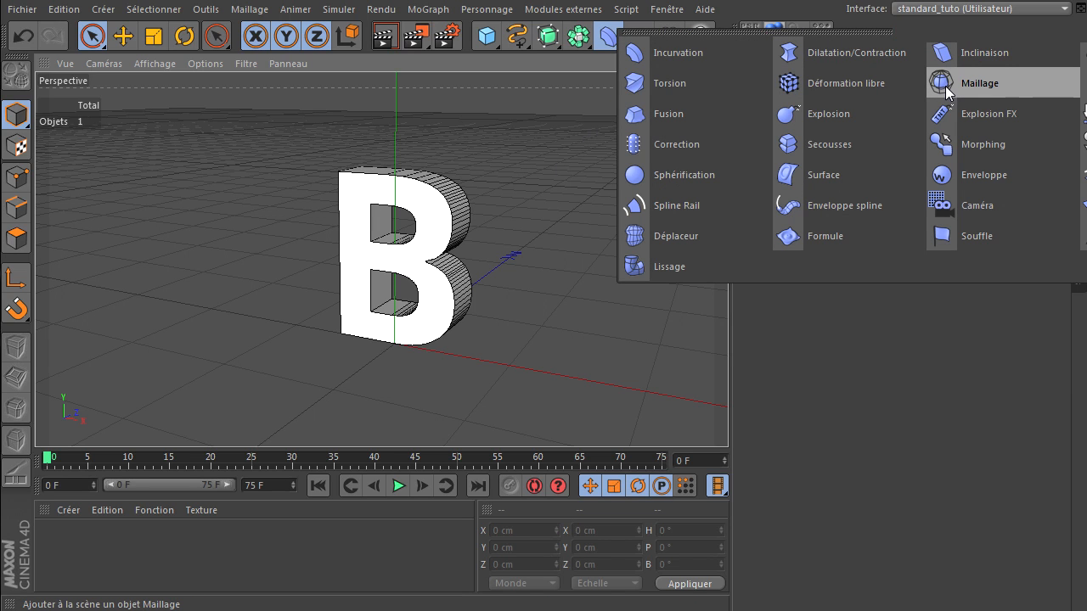
pyautogui.click(453, 126)
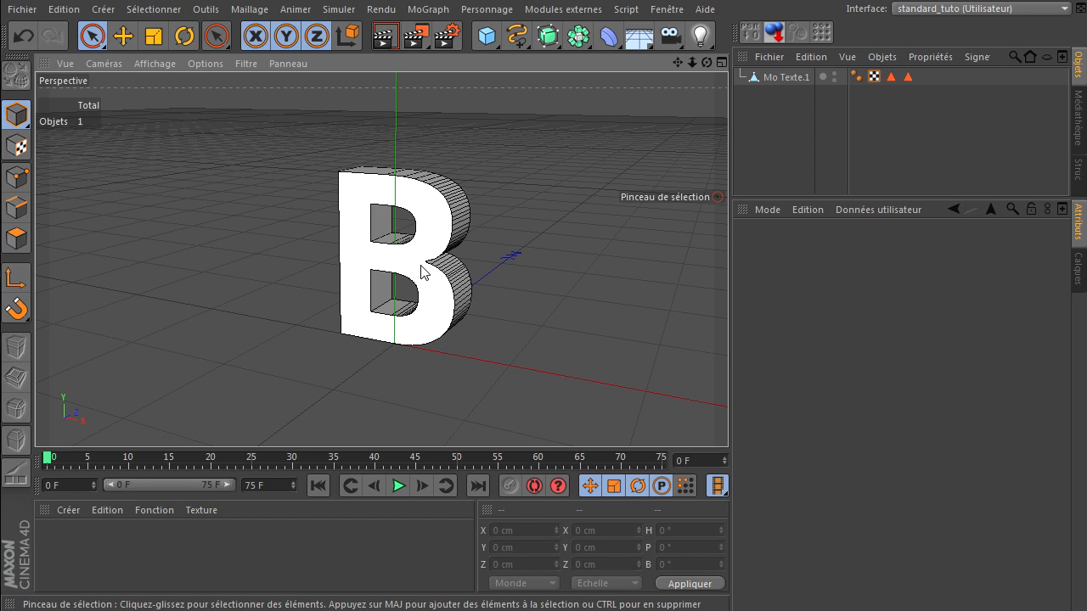
# Add a cube and fit it around the letter in the top view, about 124 cm wide and 56 cm deep.
pyautogui.moveTo(491, 38); pyautogui.dragTo(660, 51)
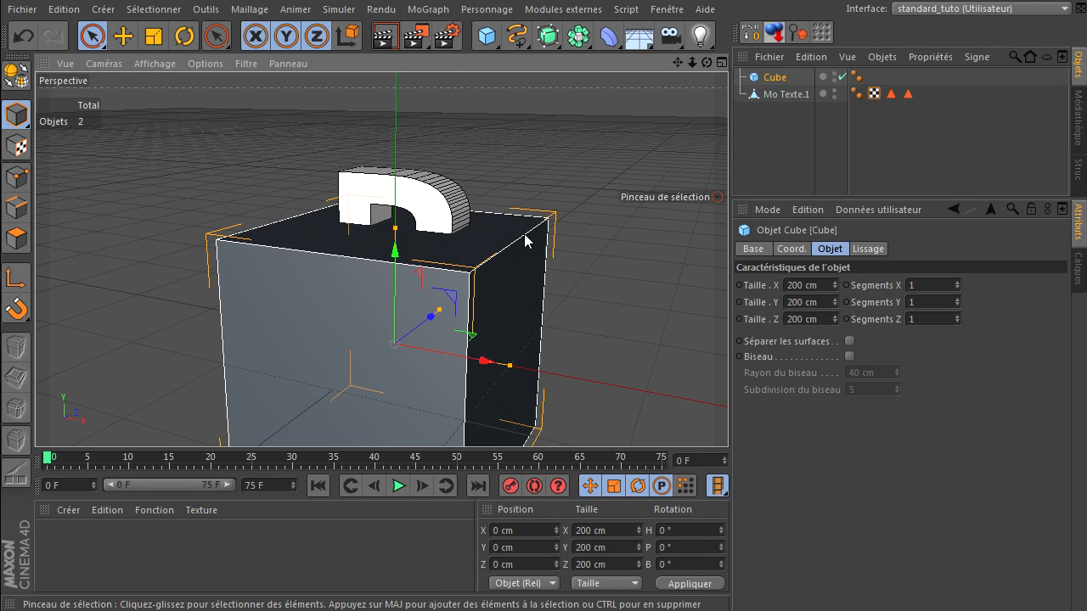
pyautogui.middleClick(522, 189)
pyautogui.middleClick(521, 197)
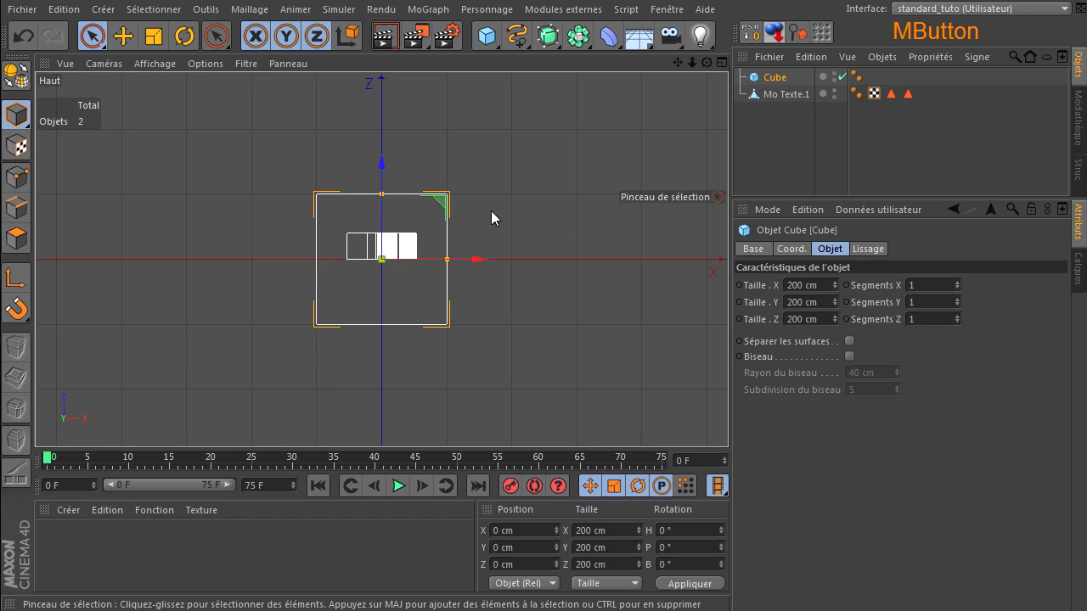
pyautogui.scroll(2, 381, 235)
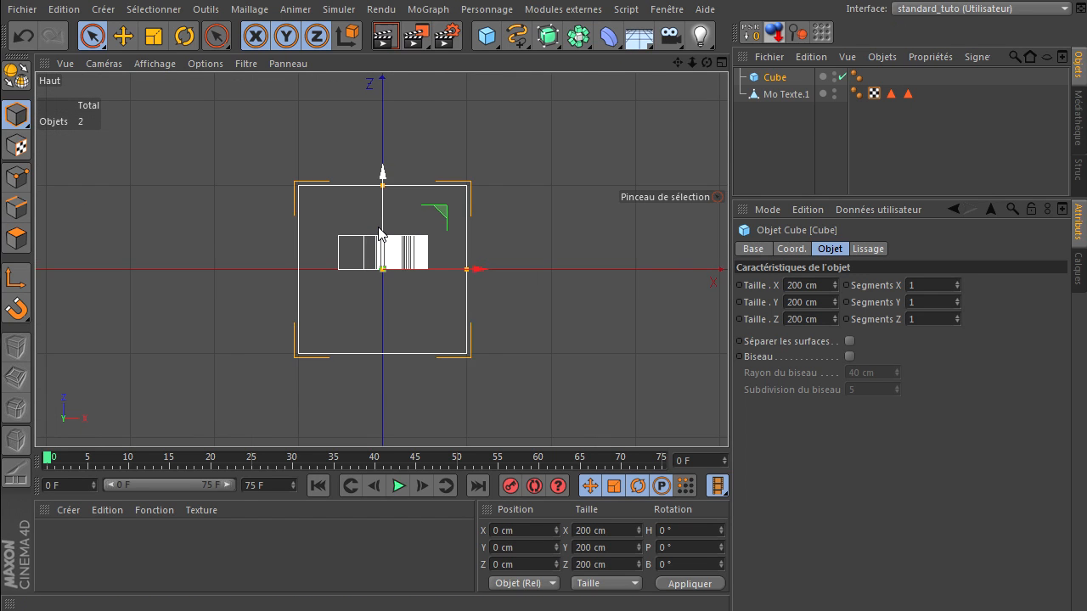
pyautogui.scroll(1, 379, 235)
pyautogui.moveTo(383, 179); pyautogui.dragTo(384, 222)
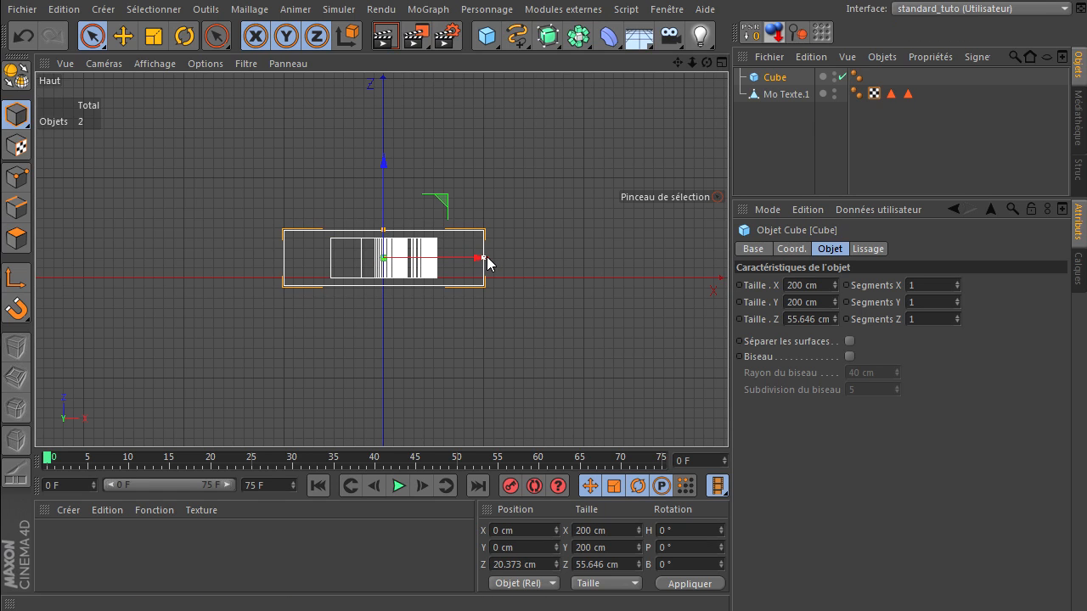
pyautogui.moveTo(484, 257); pyautogui.dragTo(448, 265)
# Fit the cube's height around the letter in the front view, about 155 cm tall and centred about 73 cm up, and deselect it.
pyautogui.middleClick(448, 265)
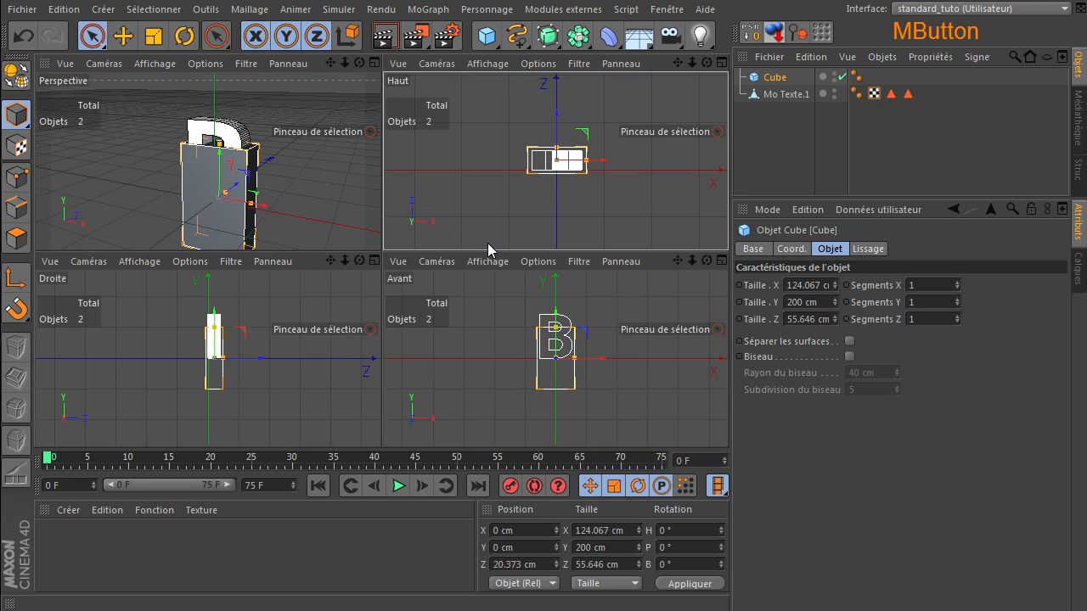
pyautogui.middleClick(558, 310)
pyautogui.moveTo(383, 162)
pyautogui.mouseDown()
pyautogui.moveTo(400, 124)
pyautogui.moveTo(382, 160)
pyautogui.mouseUp()
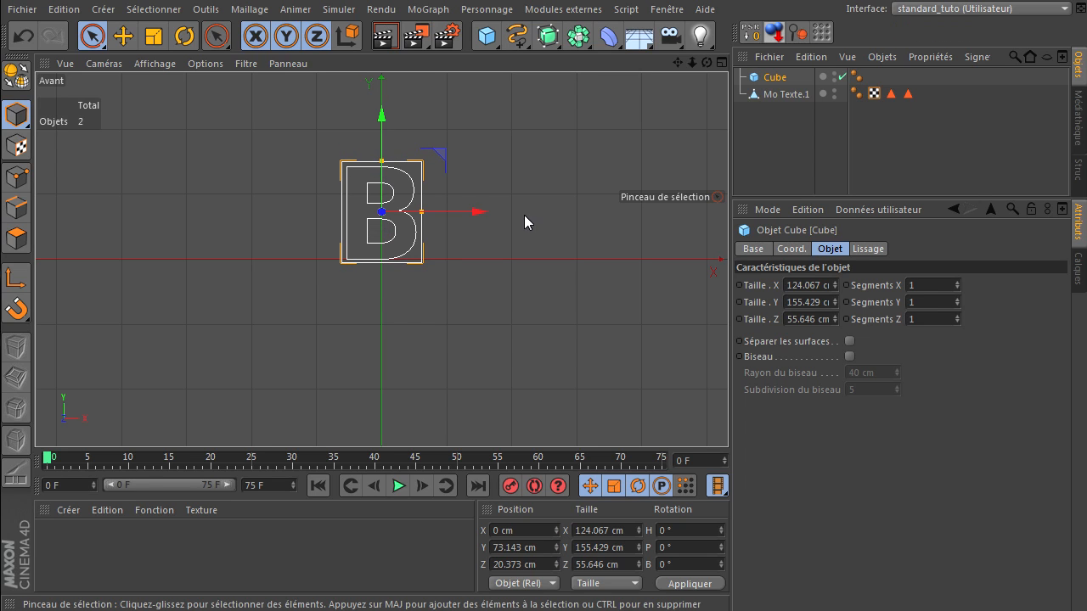
pyautogui.click(502, 234)
pyautogui.middleClick(370, 192)
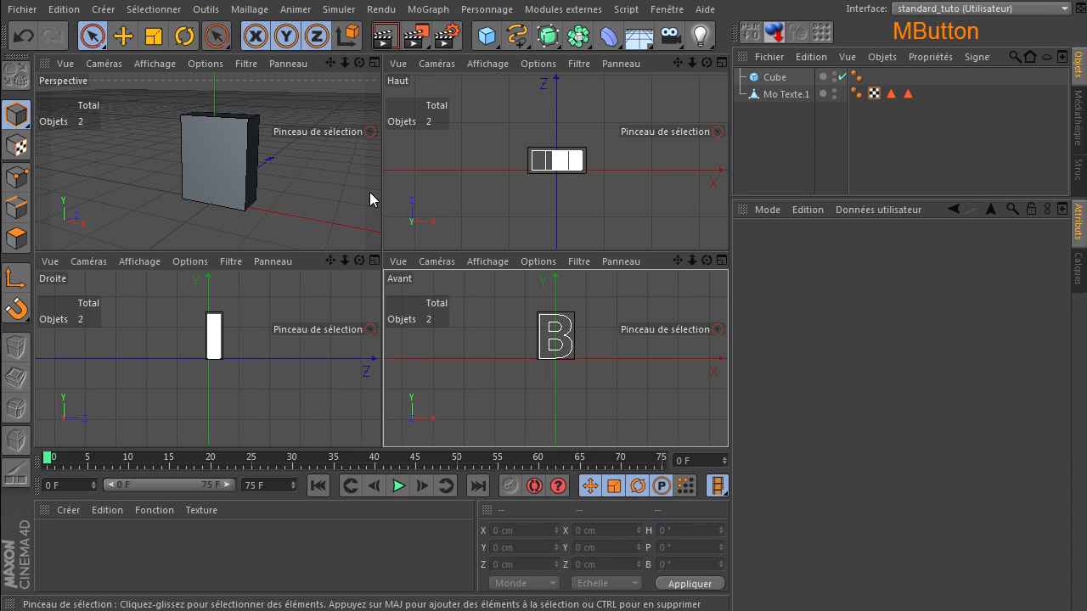
# Turn on Rayons-X for the cube so the letter shows through it in the perspective view.
pyautogui.click(773, 77)
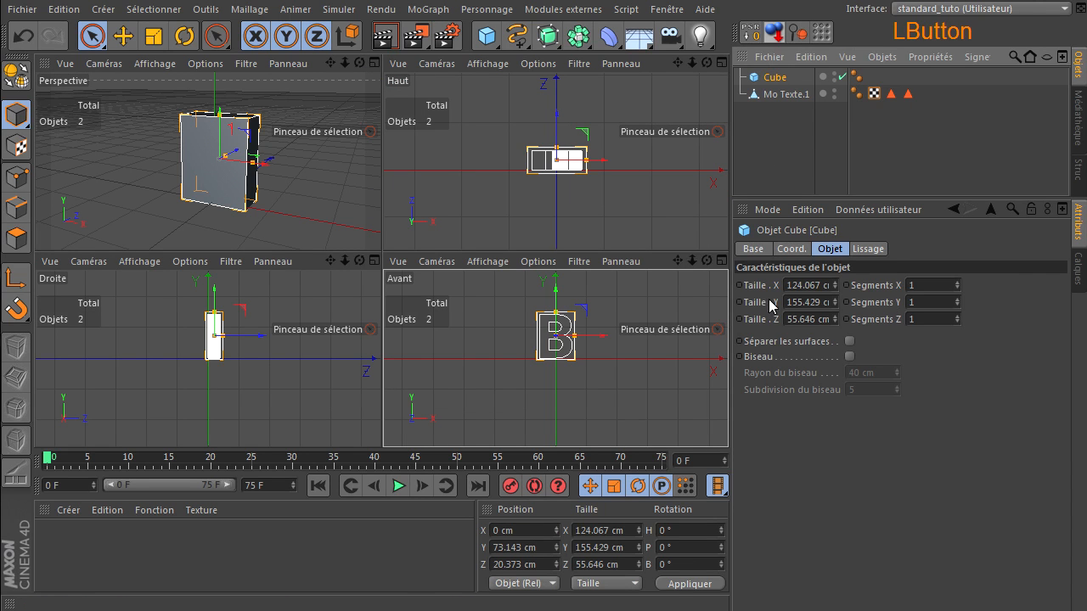
pyautogui.click(753, 249)
pyautogui.click(839, 397)
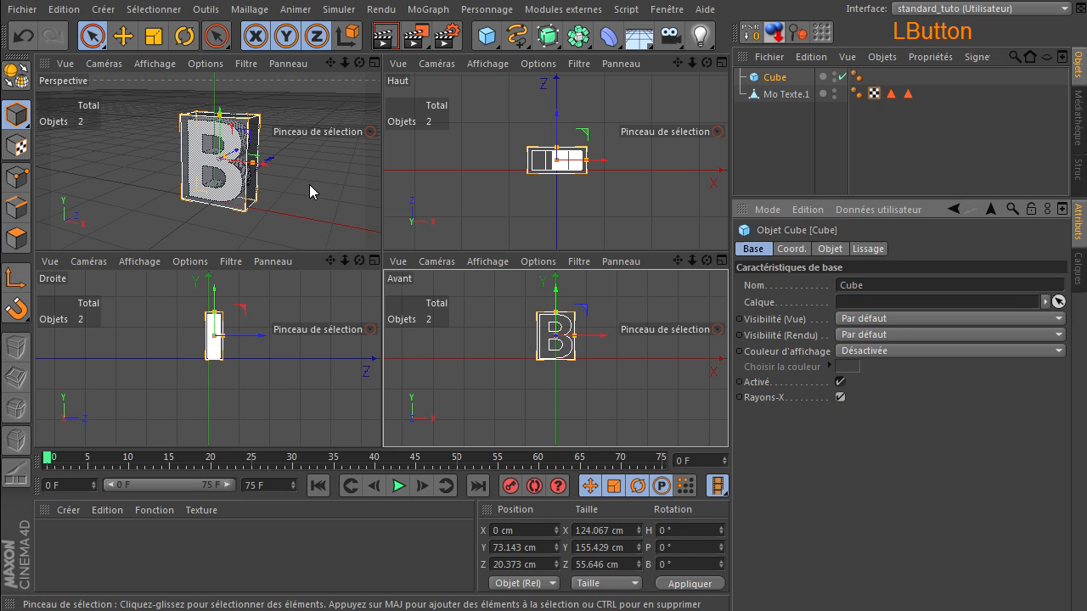
pyautogui.click(833, 251)
pyautogui.middleClick(244, 145)
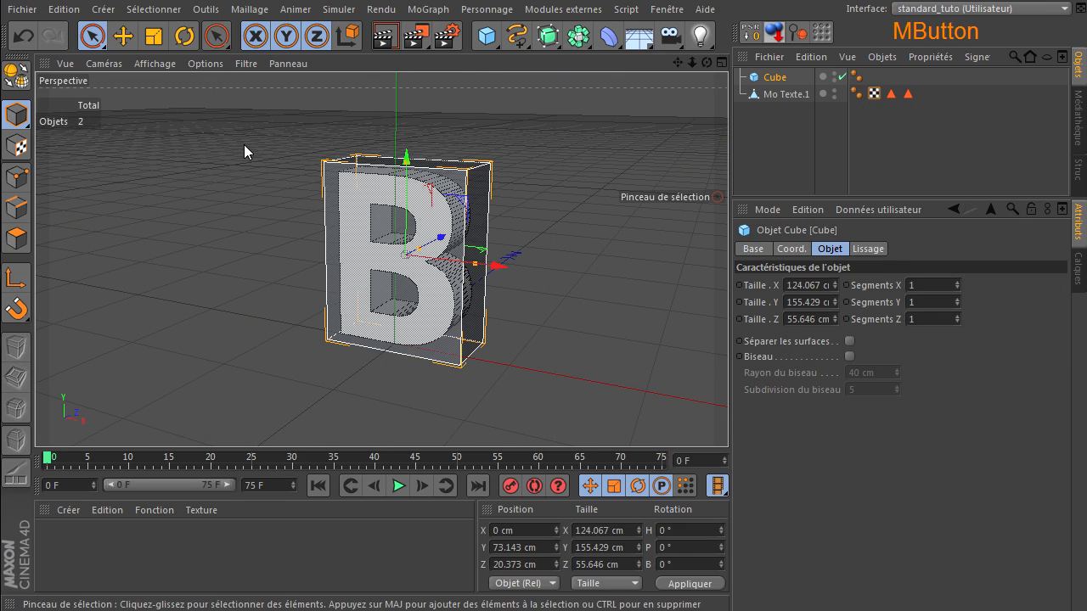
# Set the cube's segments to 5 in X, 6 in Y and 2 in Z.
pyautogui.moveTo(706, 65); pyautogui.dragTo(728, 416)
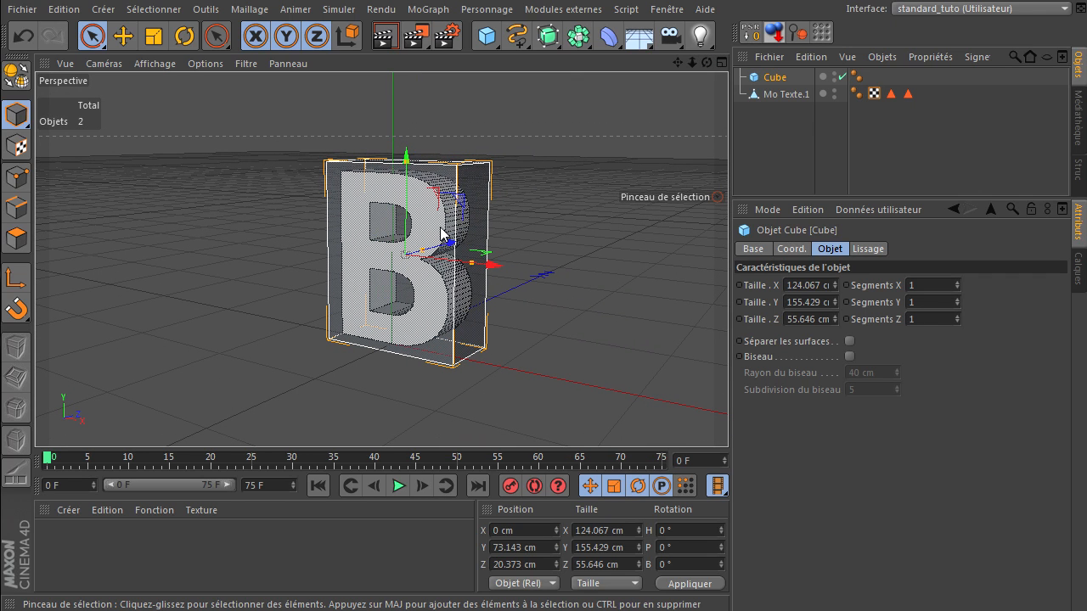
pyautogui.click(958, 284)
pyautogui.click(958, 284)
pyautogui.click(958, 284)
pyautogui.click(959, 283)
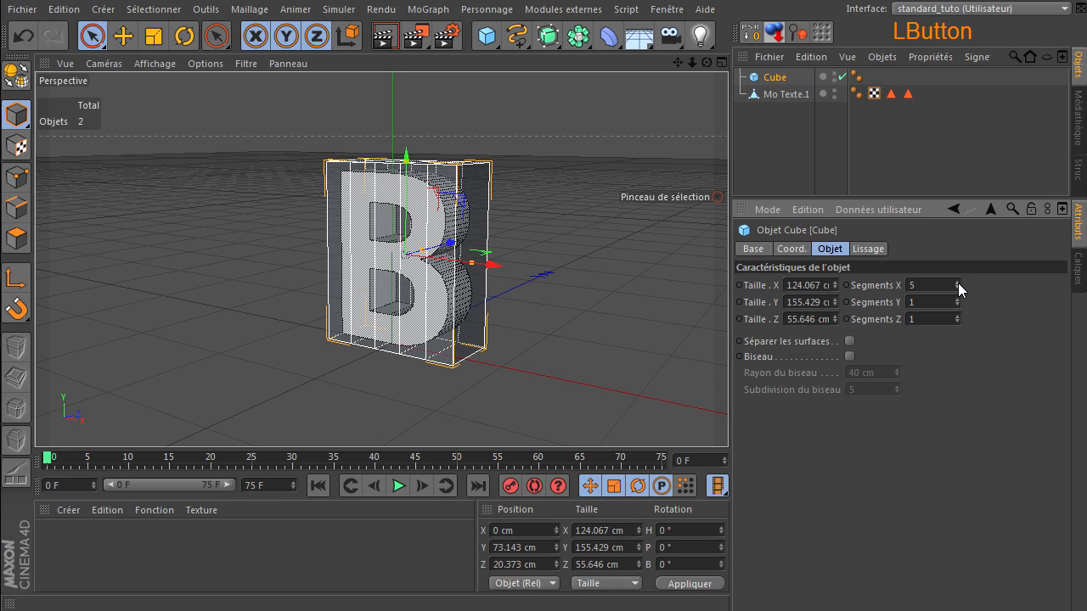
pyautogui.click(957, 299)
pyautogui.click(957, 299)
pyautogui.click(957, 299)
pyautogui.click(957, 299)
pyautogui.click(958, 316)
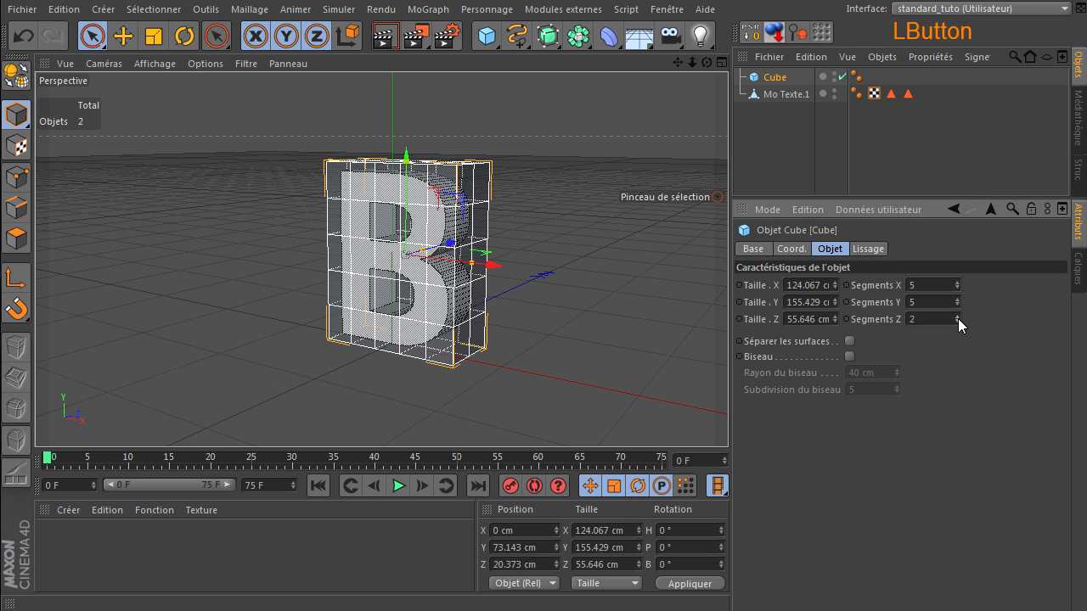
pyautogui.click(958, 316)
pyautogui.click(957, 322)
pyautogui.moveTo(701, 62); pyautogui.dragTo(727, 416)
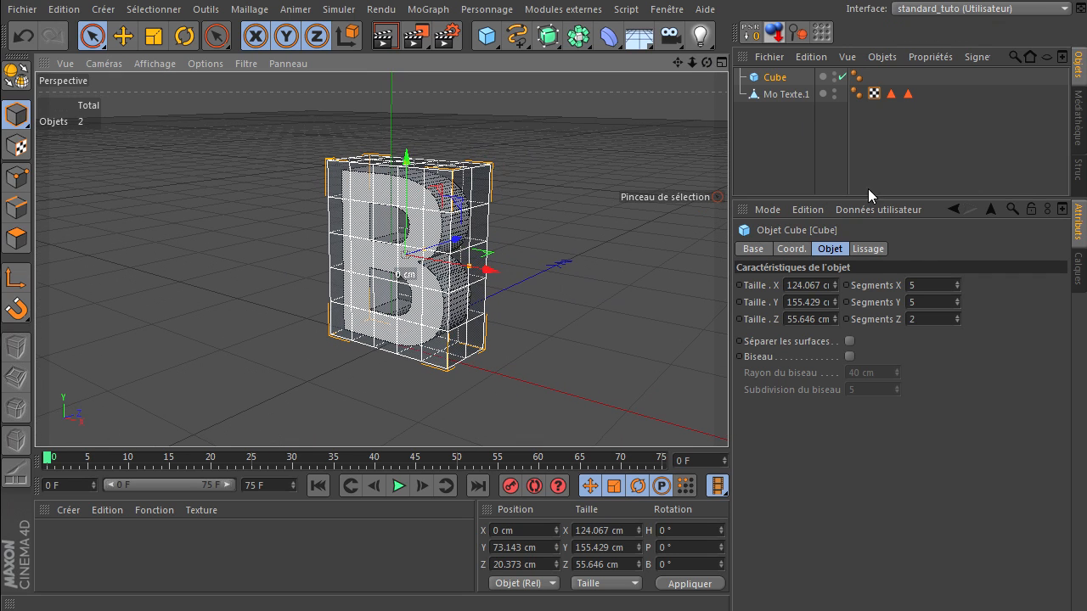
pyautogui.click(958, 298)
pyautogui.moveTo(710, 62); pyautogui.dragTo(734, 414)
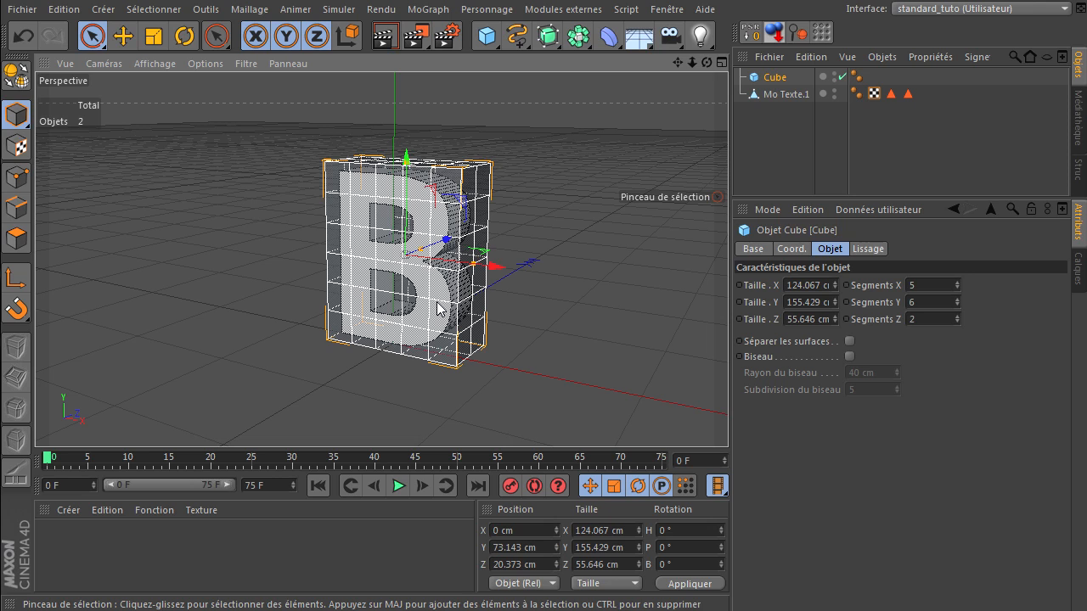
# Make the cube editable and check its point and polygon counts in the object information.
pyautogui.click(778, 79)
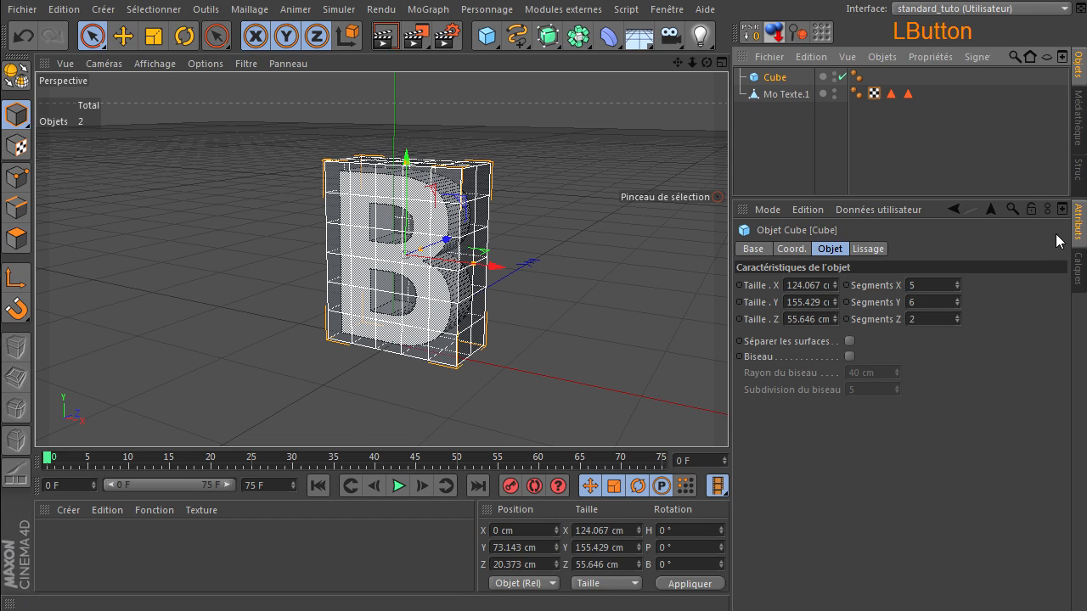
pyautogui.click(21, 80)
pyautogui.rightClick(762, 80)
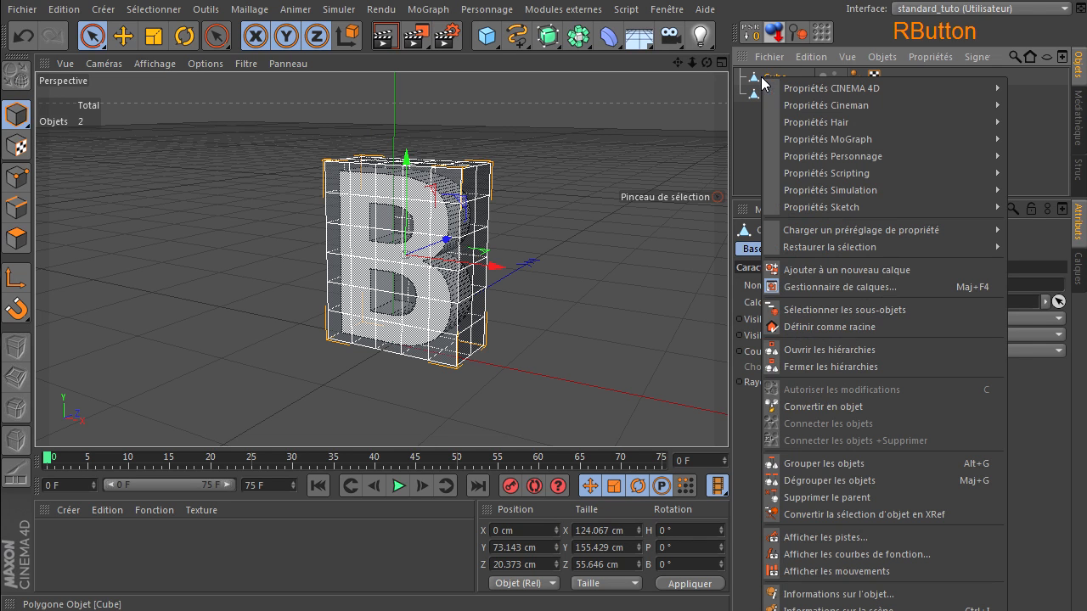
pyautogui.click(840, 595)
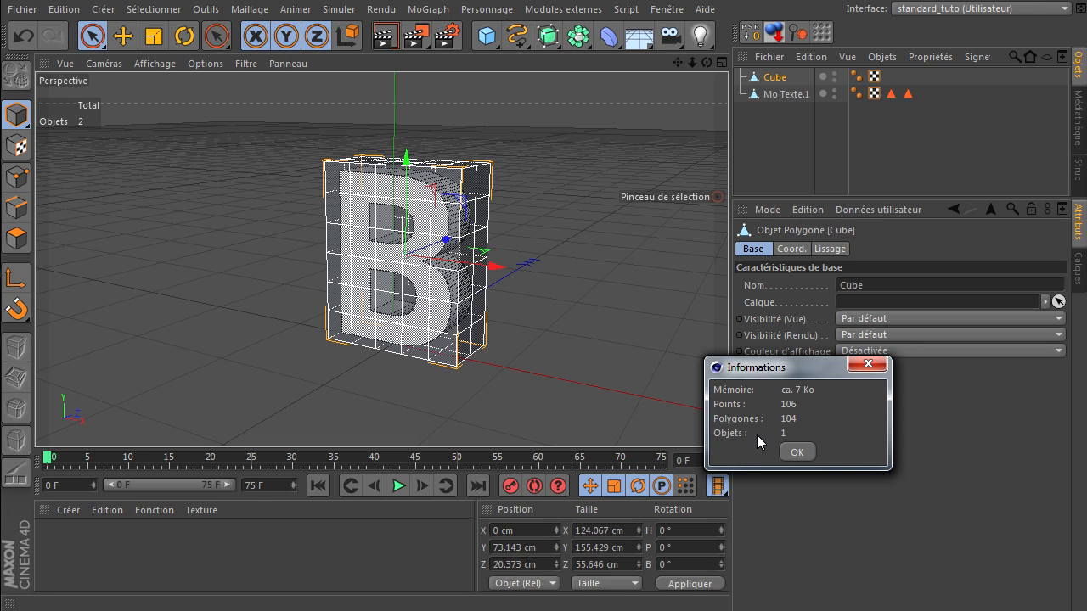
pyautogui.click(783, 454)
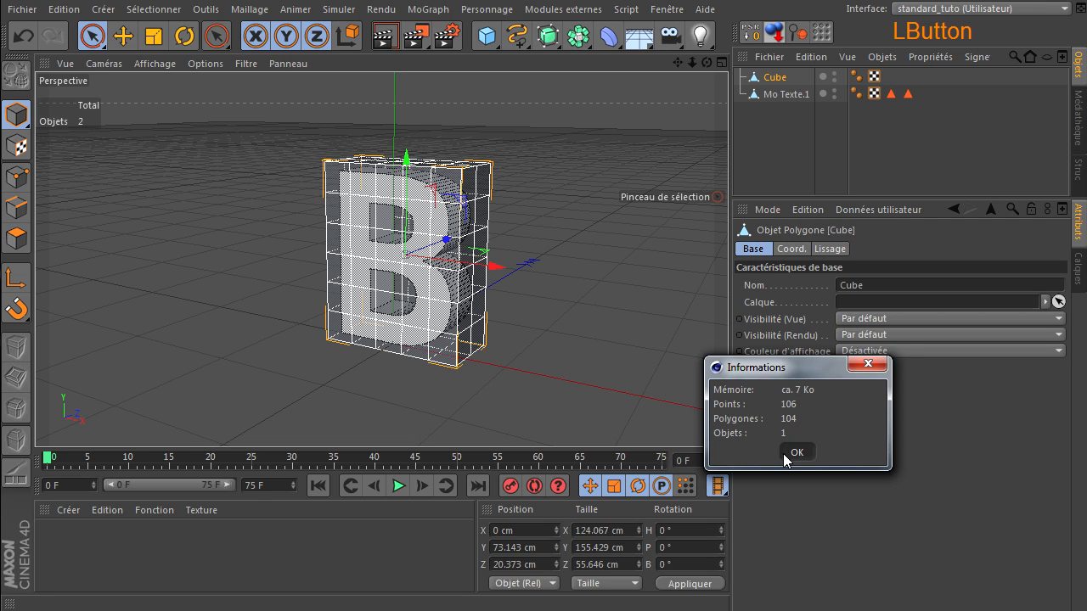
pyautogui.click(791, 141)
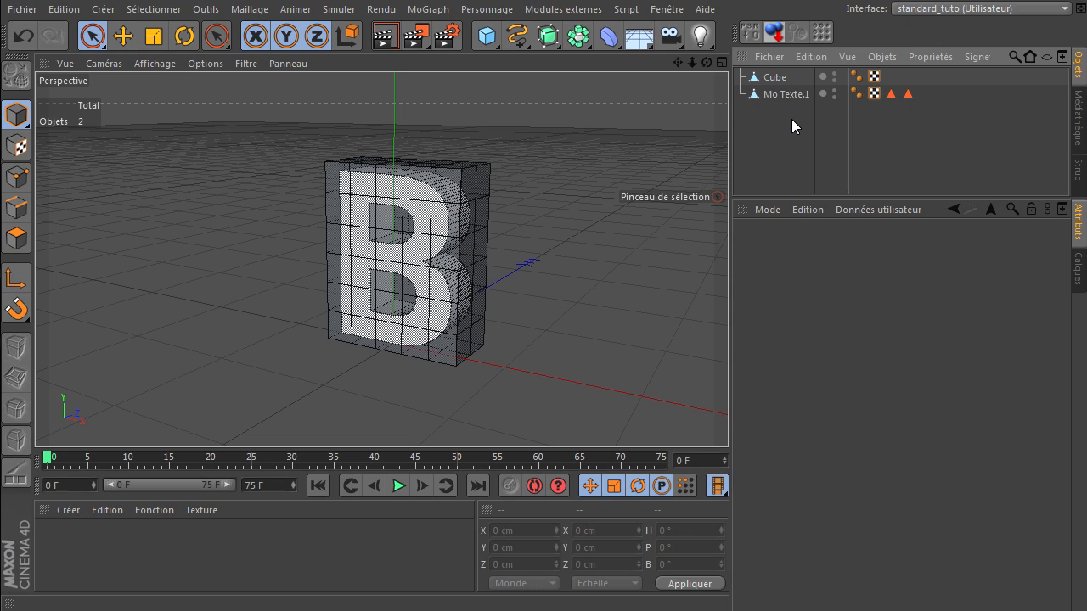
# Rename the Mo Texte.1 object as B.
pyautogui.doubleClick(792, 95)
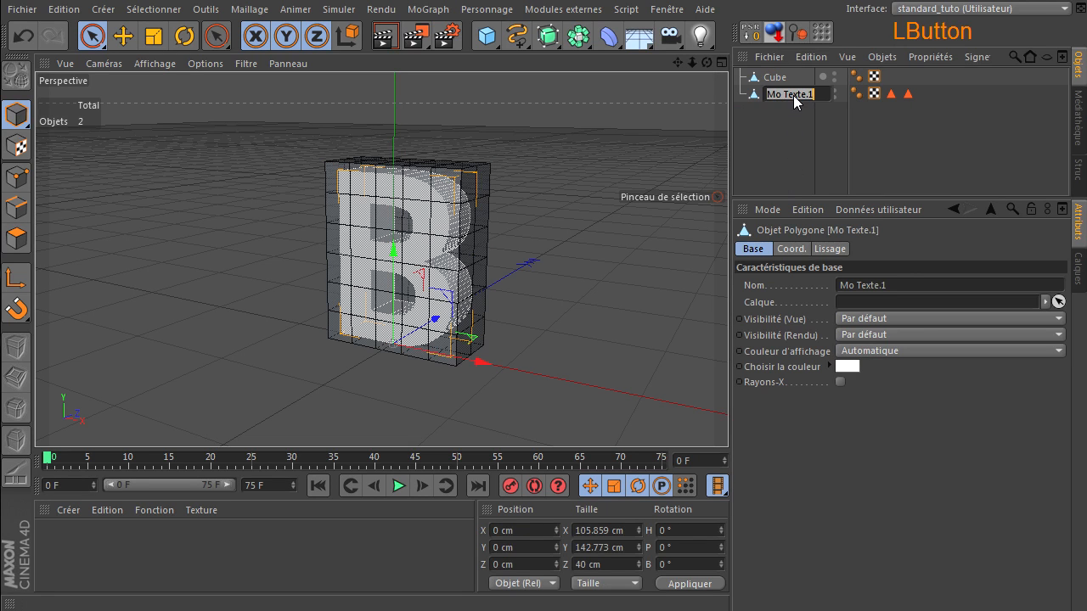
pyautogui.write('B')
pyautogui.click(782, 129)
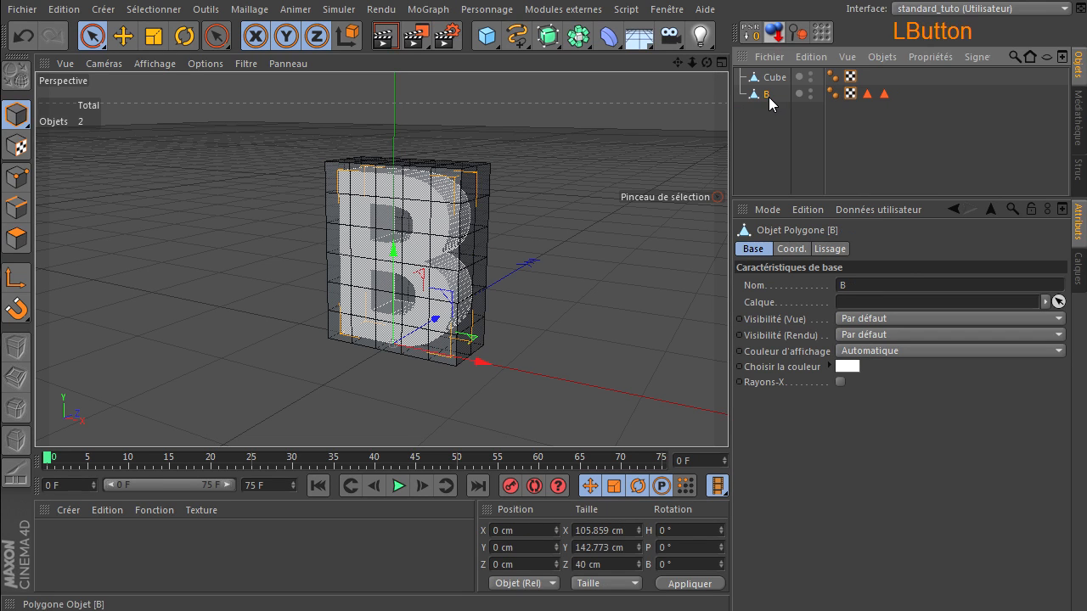
# Add a Maillage deformer and make it a child of the B object.
pyautogui.click(609, 36)
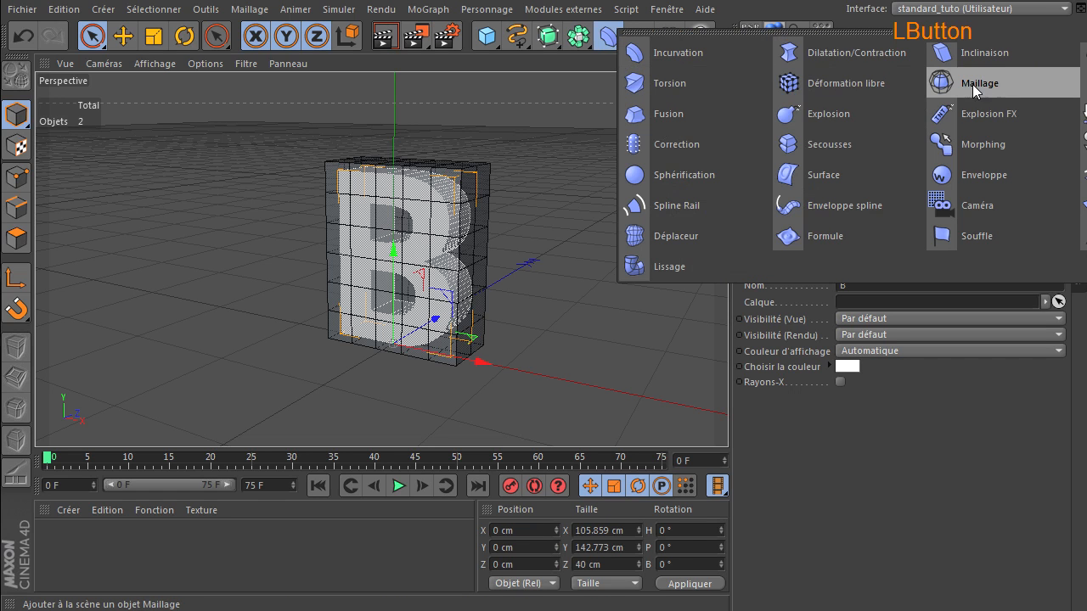
pyautogui.click(996, 81)
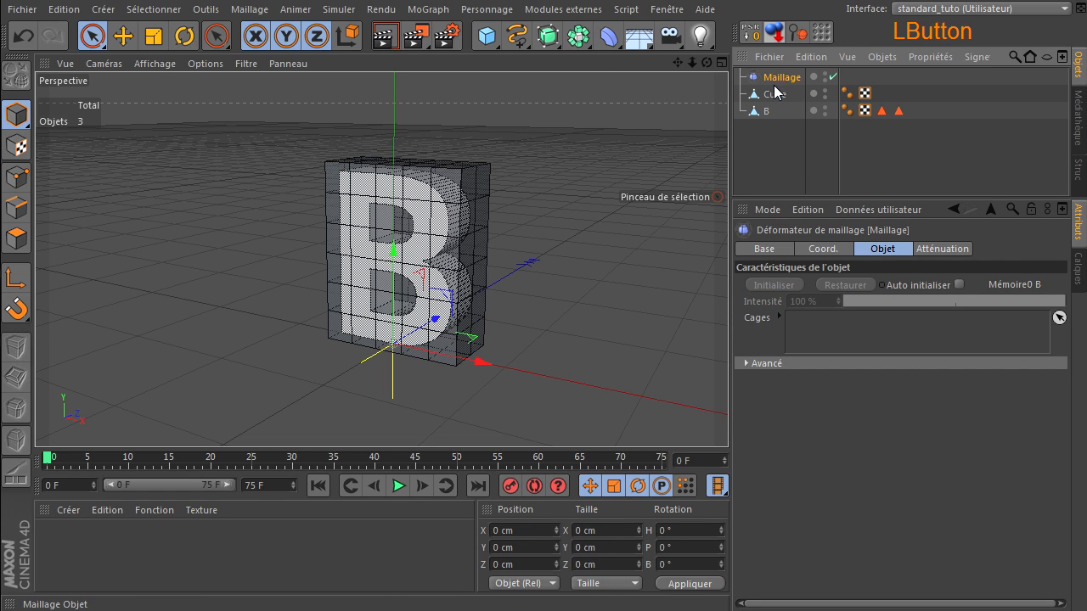
pyautogui.moveTo(773, 112); pyautogui.dragTo(774, 112)
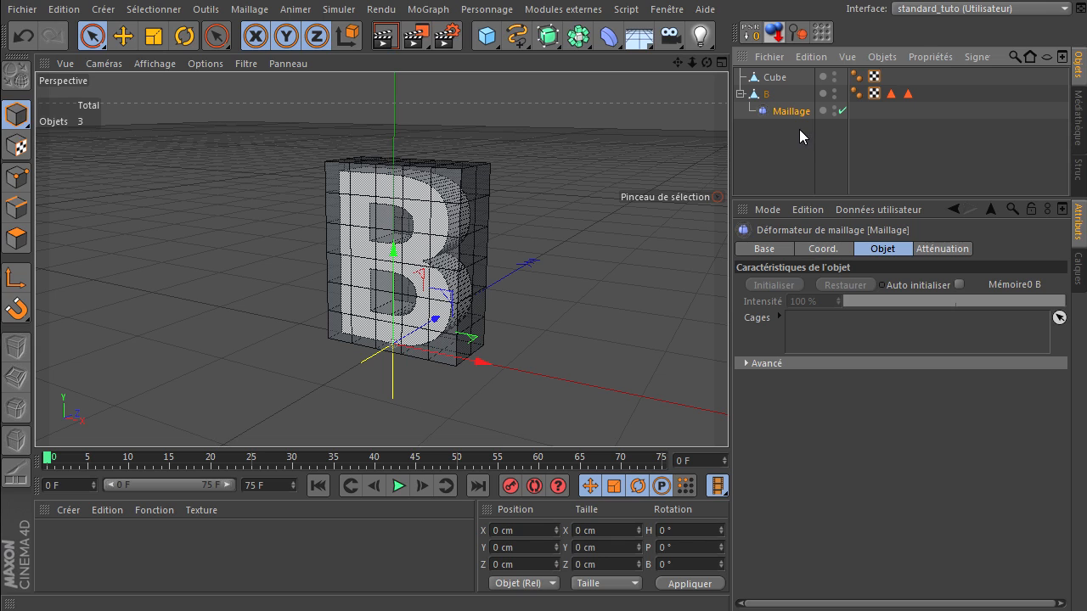
# Assign the cube as the Maillage deformer's cage and initialise the deformer, leaving the cube selected.
pyautogui.click(797, 119)
pyautogui.moveTo(774, 77); pyautogui.dragTo(797, 340)
pyautogui.click(774, 285)
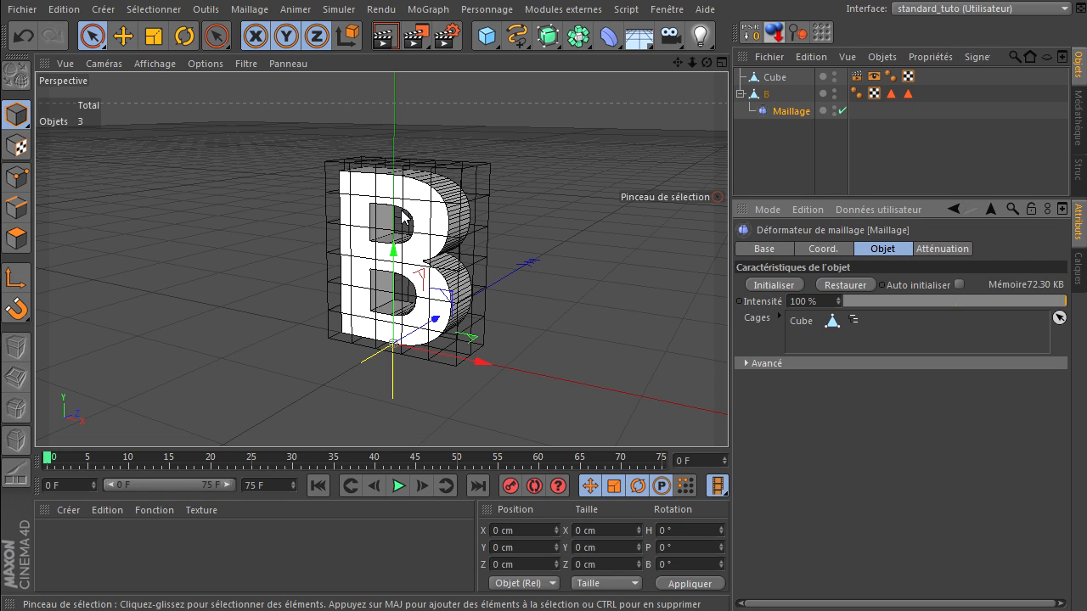
pyautogui.click(769, 80)
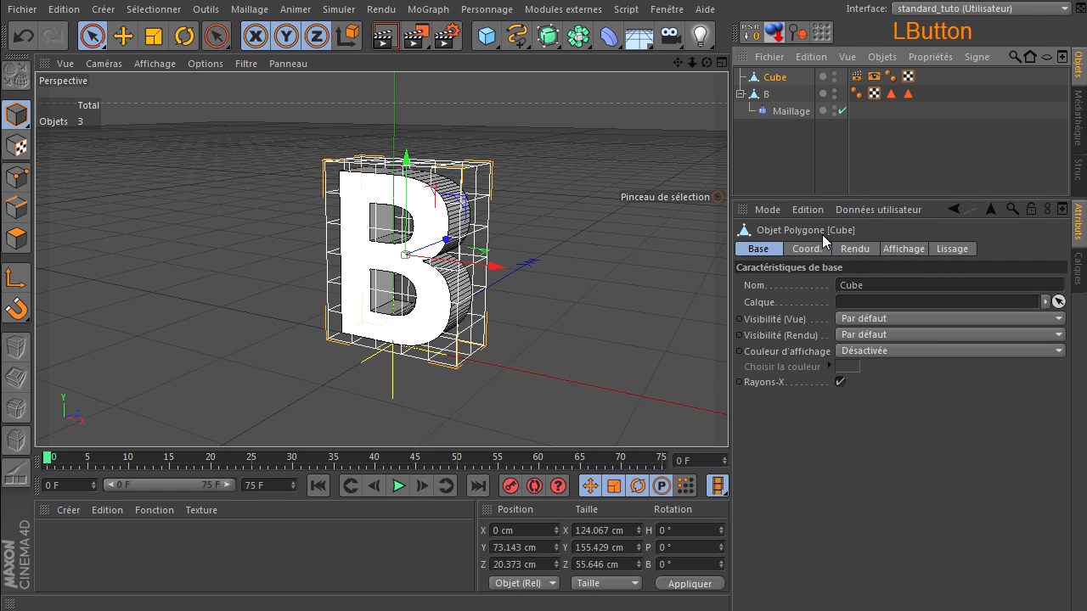
# Add a Sol floor object to the scene and give it a Corps collision simulation property.
pyautogui.moveTo(644, 43); pyautogui.dragTo(684, 52)
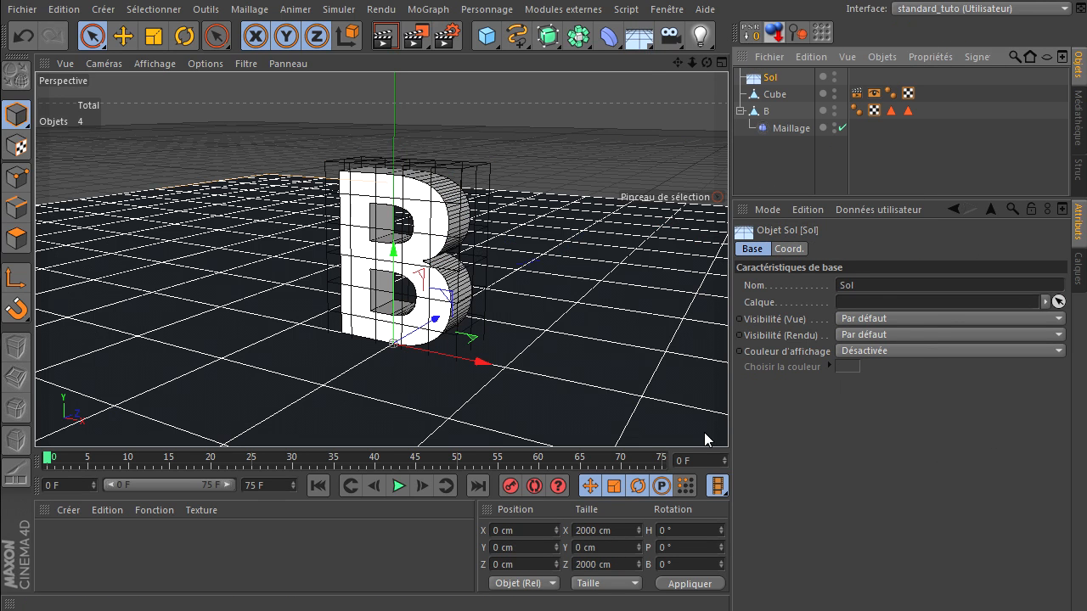
pyautogui.rightClick(770, 82)
pyautogui.click(752, 146)
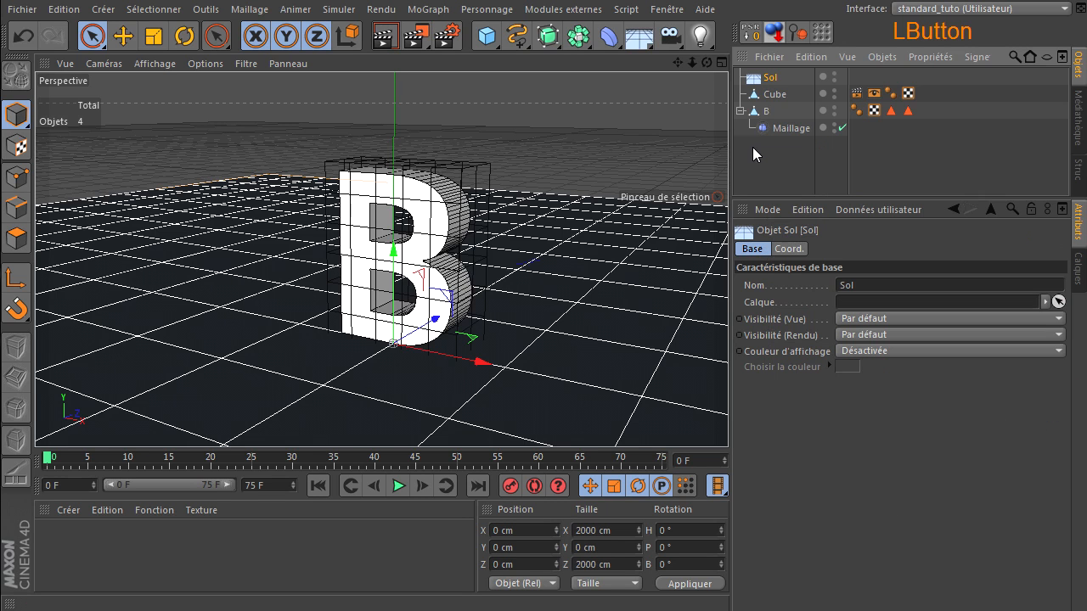
pyautogui.rightClick(753, 87)
pyautogui.moveTo(815, 194)
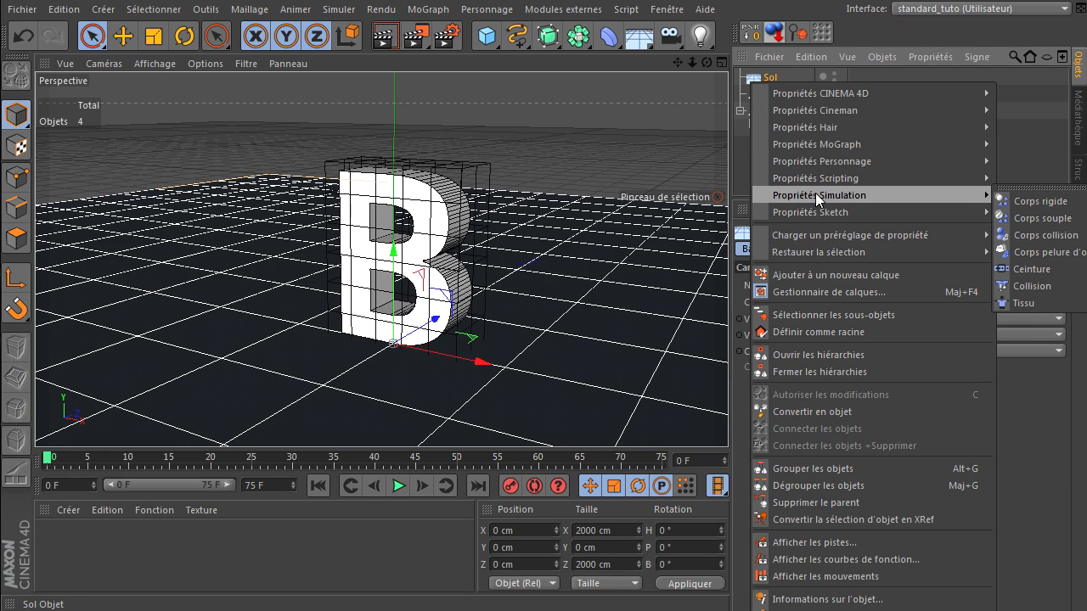
pyautogui.click(1059, 241)
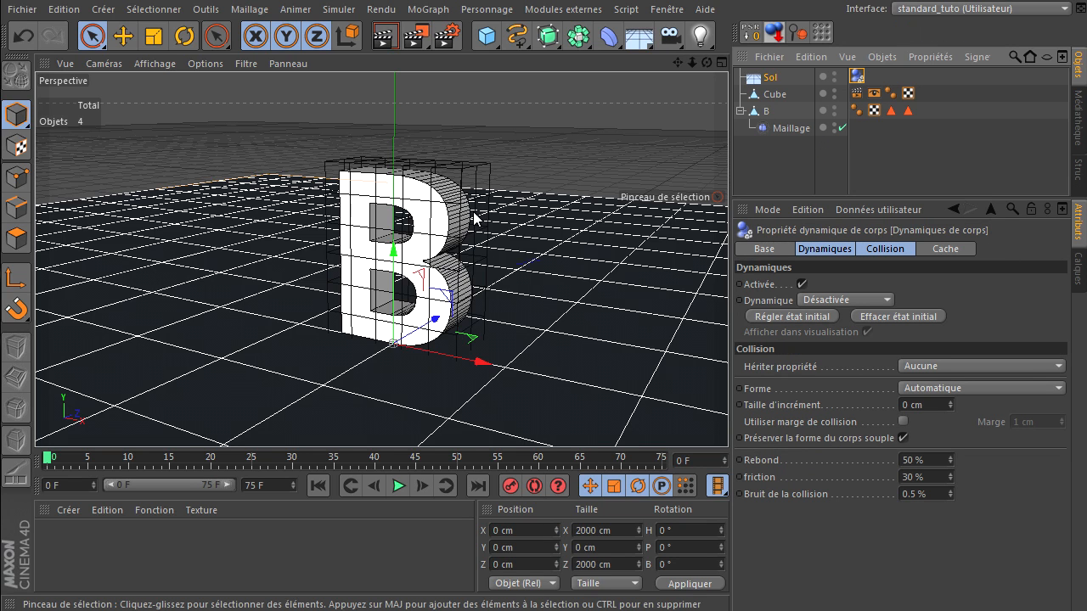
# Raise the Cube cage high above the floor, to a Y position of about 412 cm.
pyautogui.click(773, 99)
pyautogui.moveTo(407, 186); pyautogui.dragTo(407, 91)
pyautogui.scroll(-5, 526, 230)
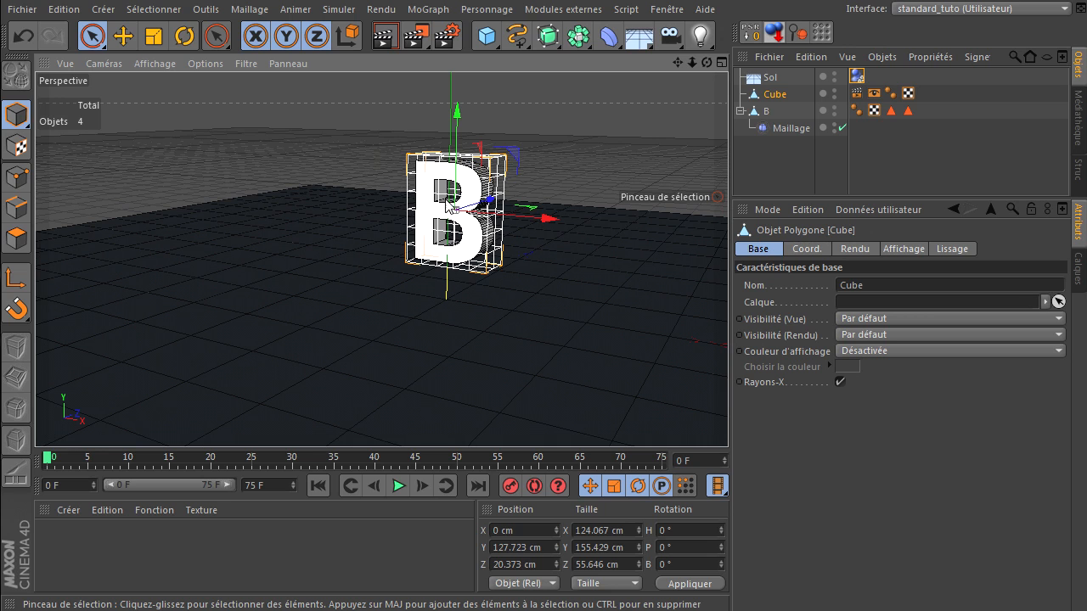
pyautogui.moveTo(457, 149); pyautogui.dragTo(457, 2)
pyautogui.moveTo(677, 62); pyautogui.dragTo(728, 416)
pyautogui.scroll(-3, 543, 230)
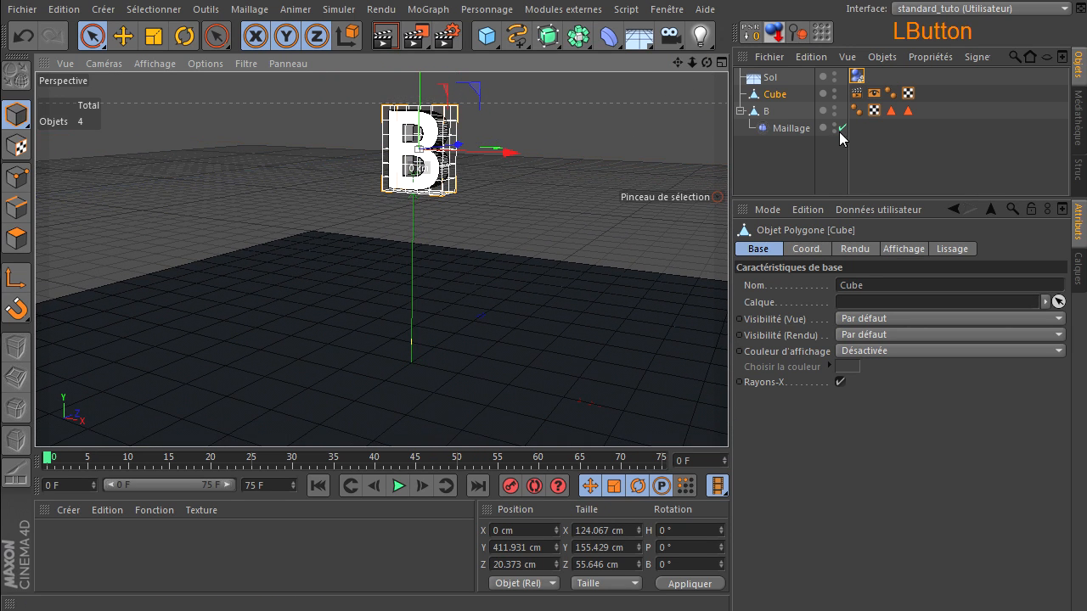
# Add a Corps souple simulation property to the Cube cage.
pyautogui.click(771, 96)
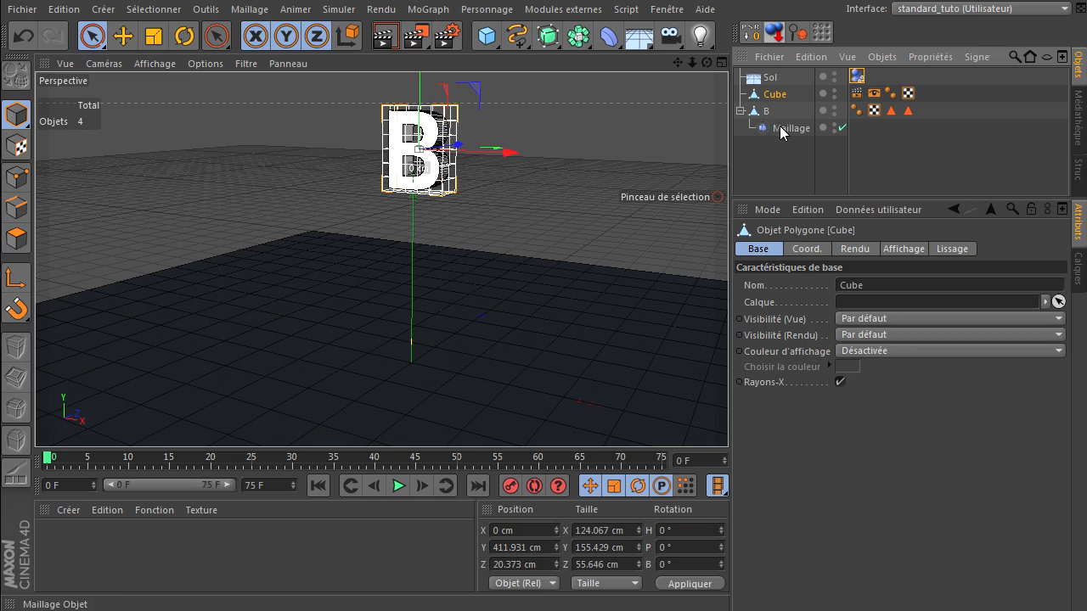
pyautogui.rightClick(763, 100)
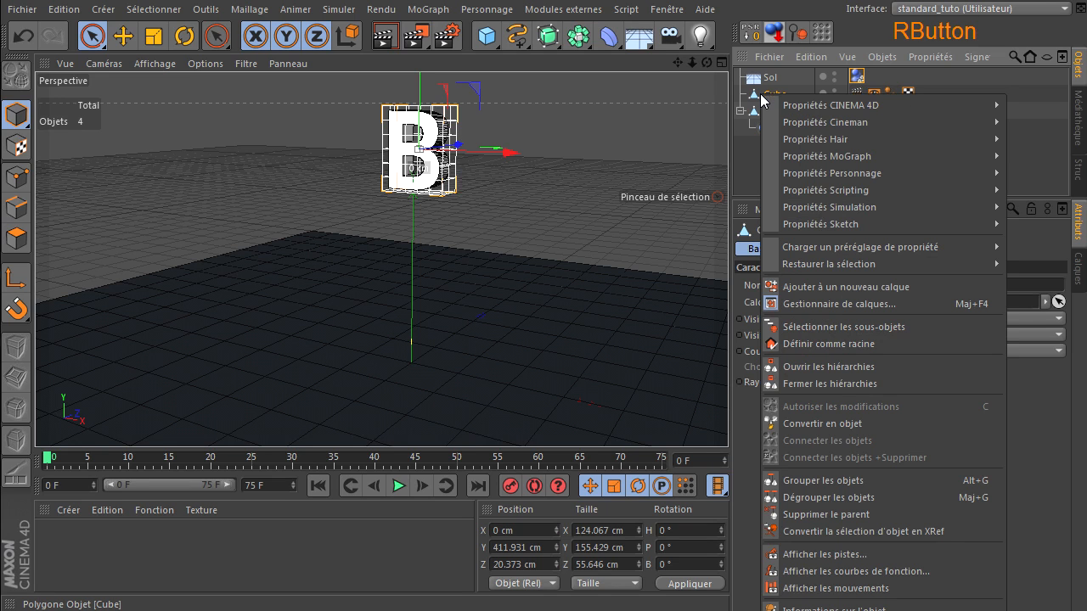
pyautogui.moveTo(795, 210)
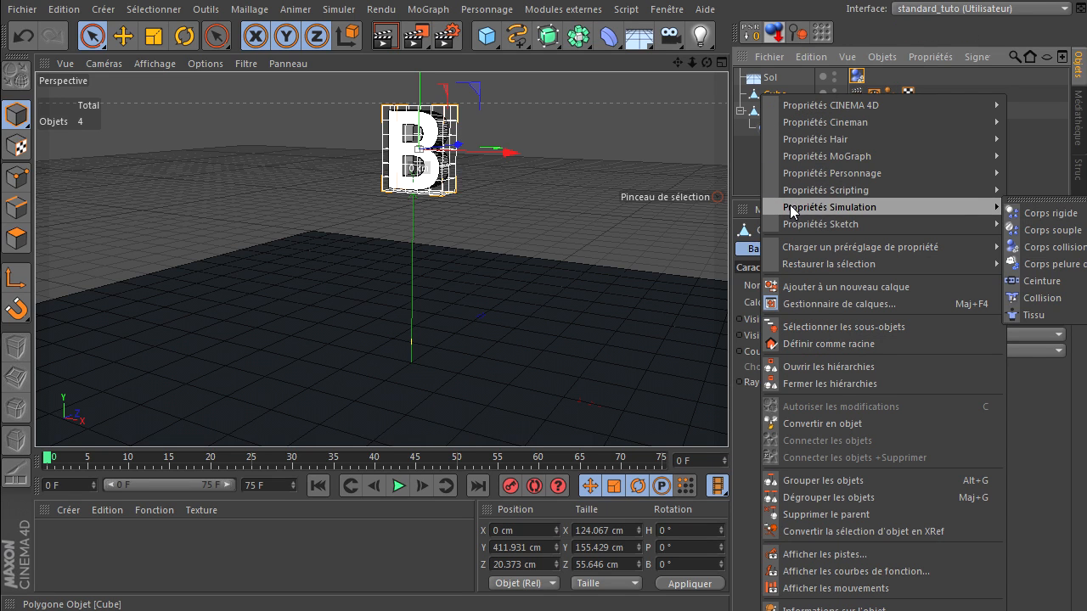
pyautogui.click(1051, 230)
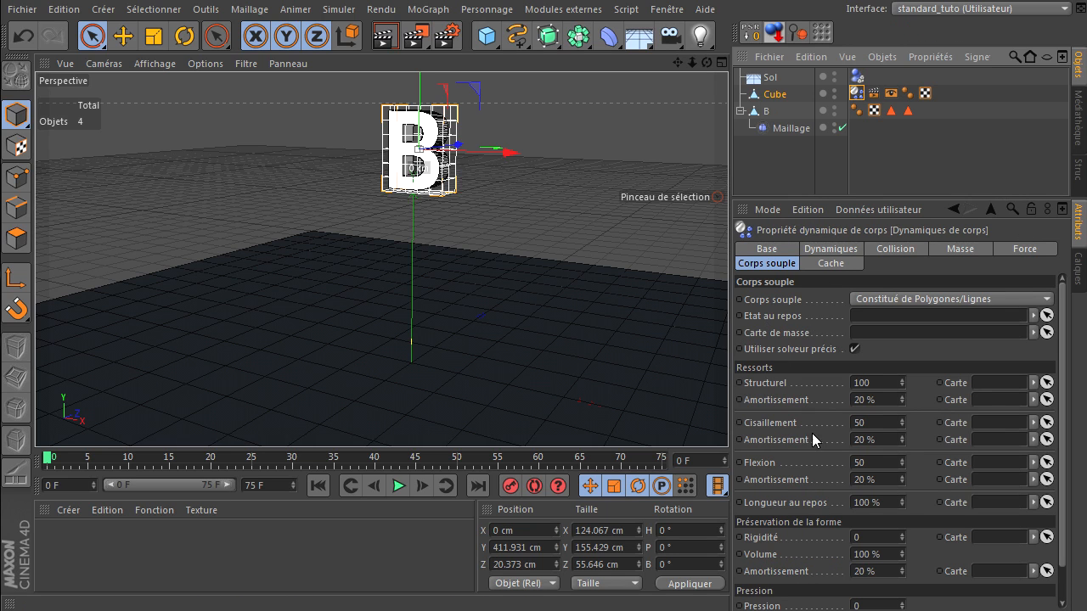
# Set the cube's soft-body springs to Structurel 20, Cisaillement 20 and Flexion 30, with a Flexion Amortissement of 30 %.
pyautogui.click(888, 385)
pyautogui.write('20')
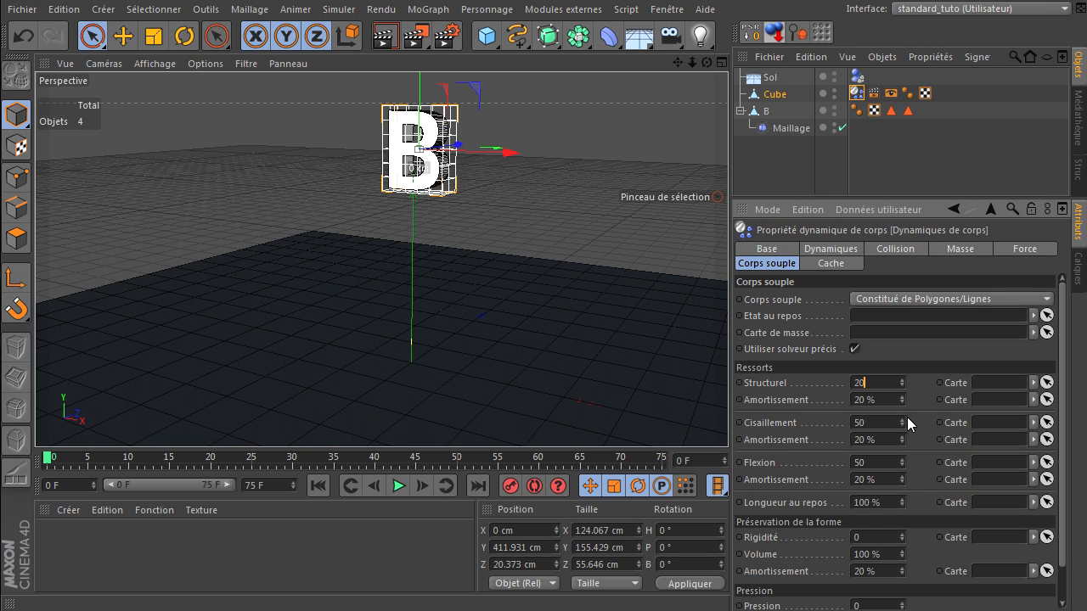
pyautogui.click(884, 423)
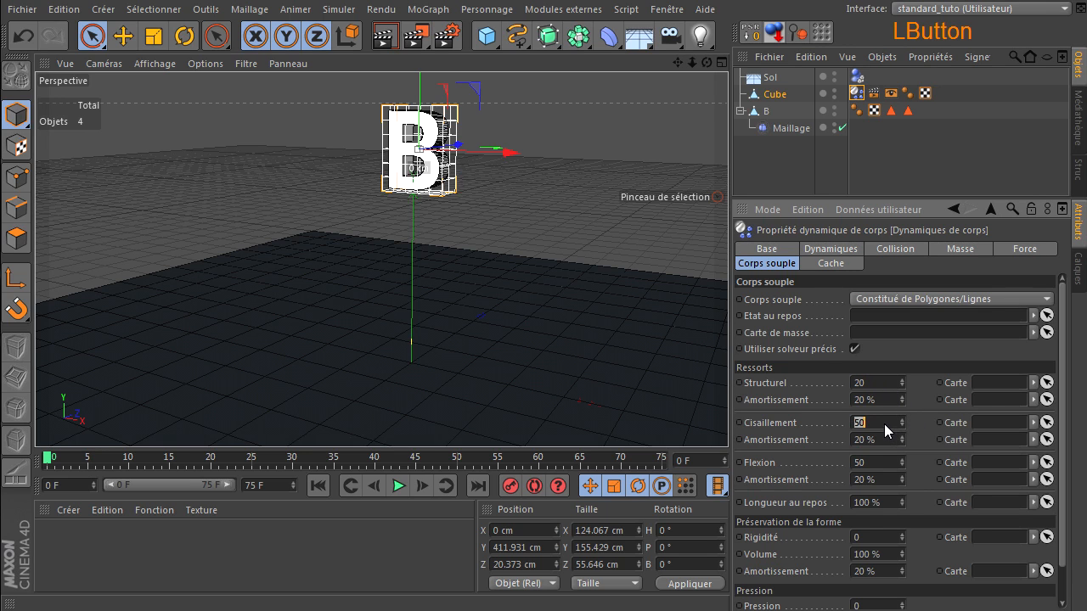
pyautogui.write('20')
pyautogui.click(876, 463)
pyautogui.write('30')
pyautogui.click(880, 477)
pyautogui.write('30')
pyautogui.press('Return')
# Set the soft body's shape preservation to Volume 0 % and Rigidité 1, leaving the Cube selected.
pyautogui.click(889, 556)
pyautogui.write('0')
pyautogui.click(886, 540)
pyautogui.write('1')
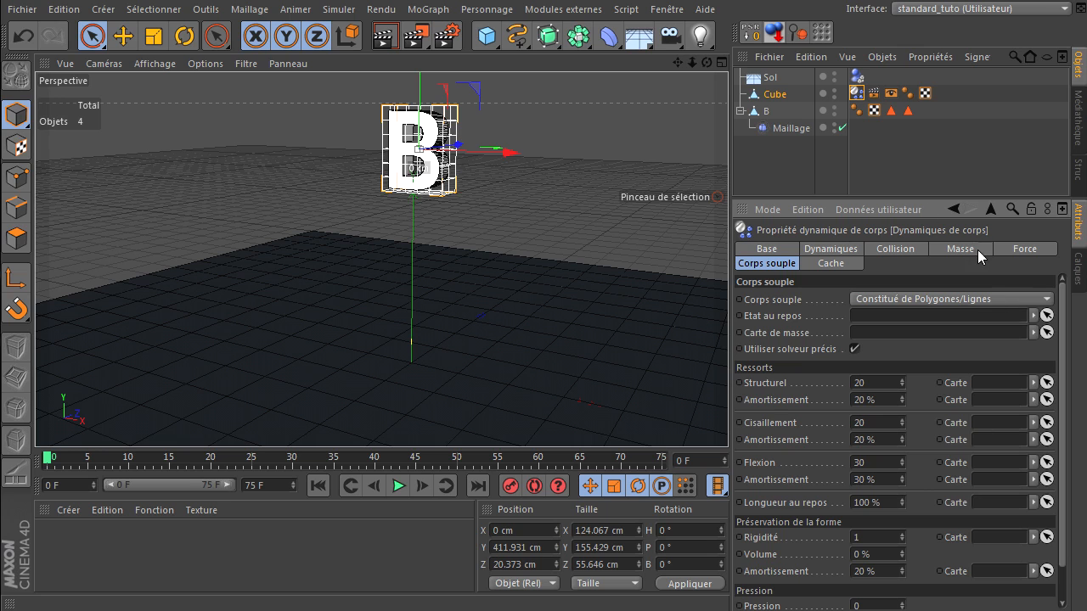
pyautogui.click(793, 160)
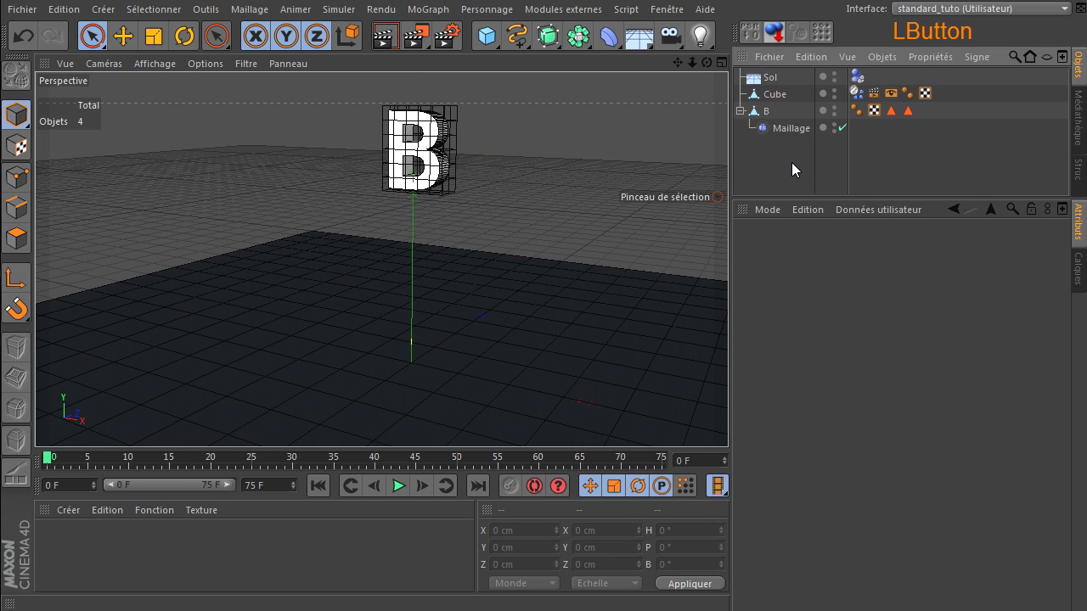
pyautogui.click(855, 96)
pyautogui.click(774, 94)
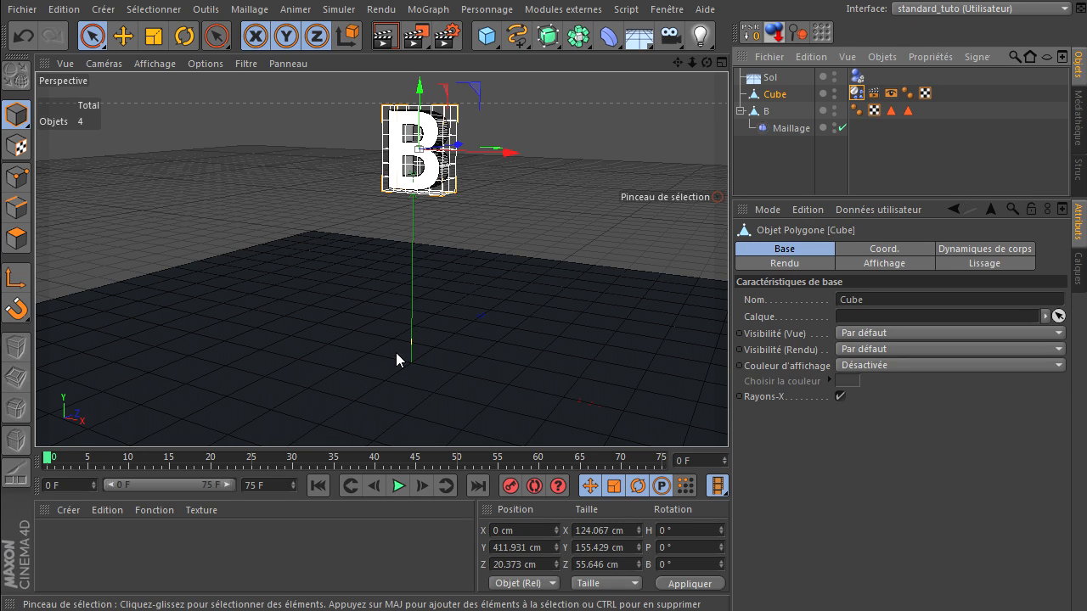
# Extend the animation's end and the timeline's preview range to frame 250.
pyautogui.click(268, 490)
pyautogui.write('250')
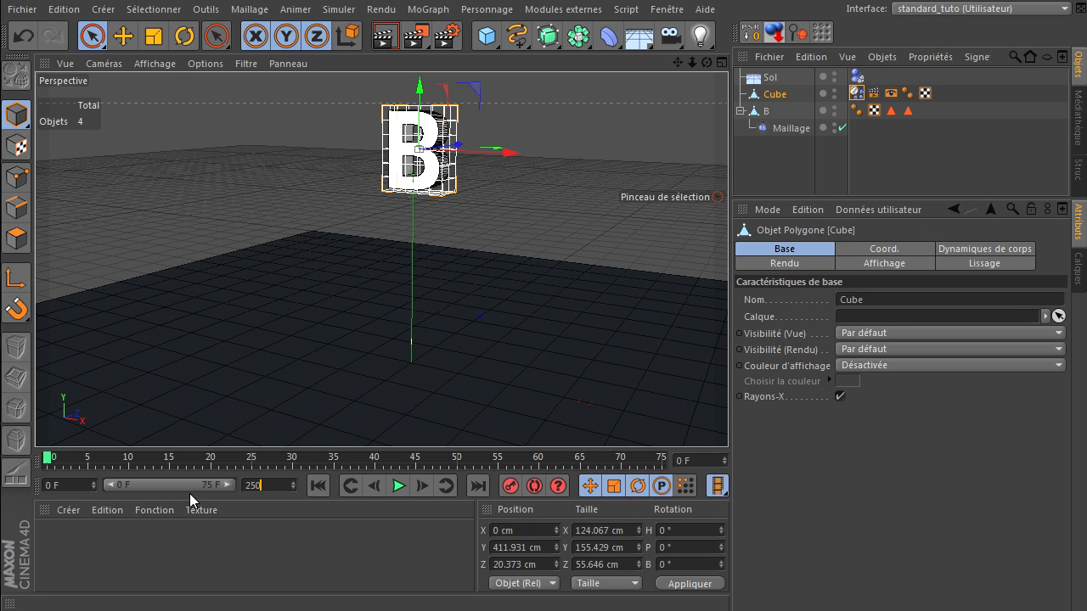
pyautogui.press('Return')
pyautogui.moveTo(156, 491); pyautogui.dragTo(237, 490)
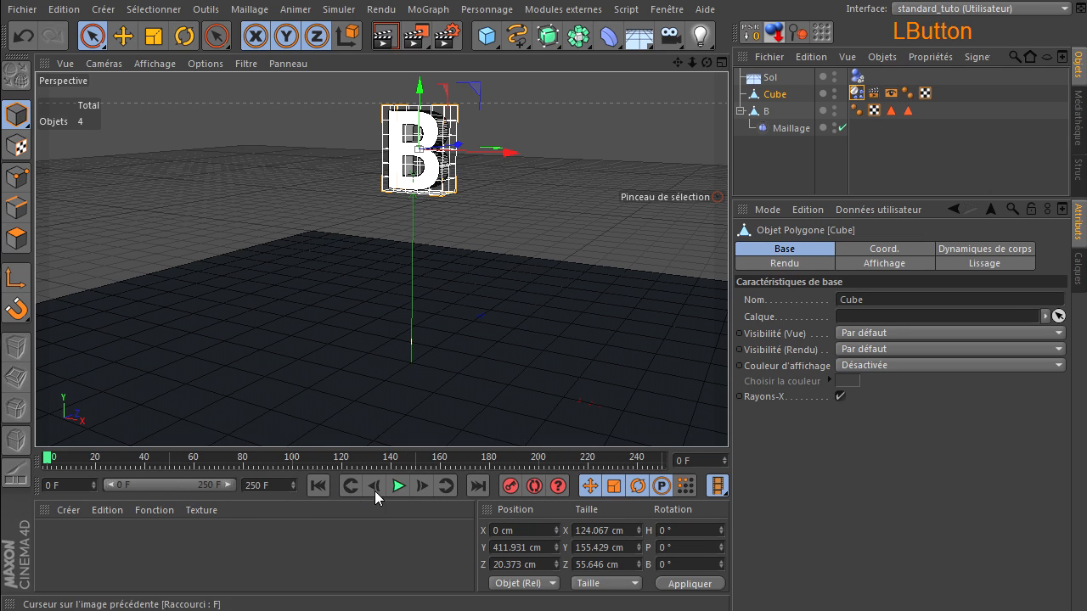
# Play the drop simulation, pause it after the letter lands, and inspect the deformed B up close.
pyautogui.click(397, 487)
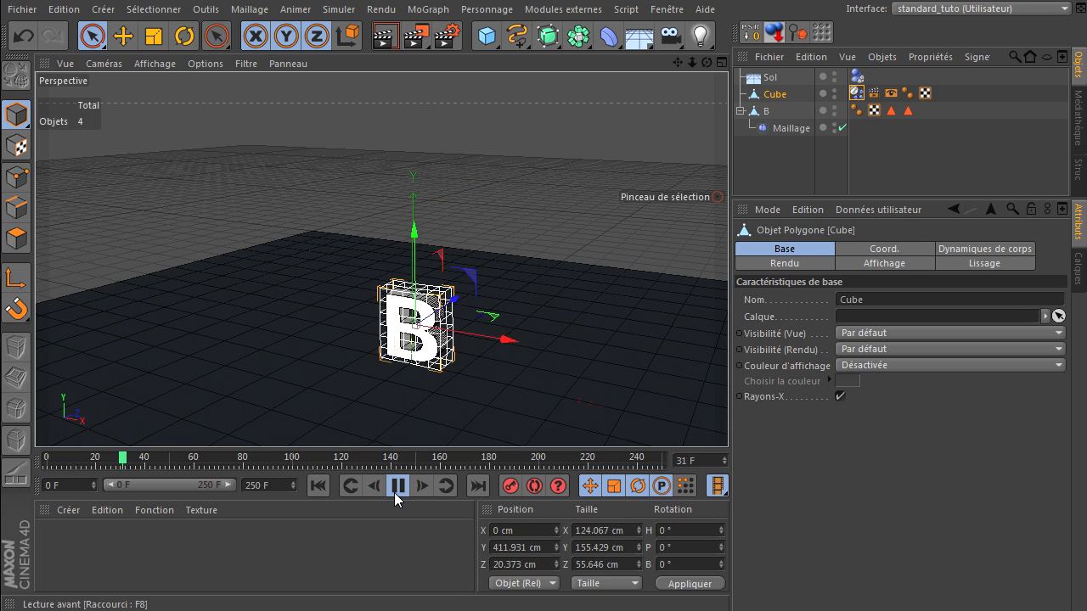
pyautogui.click(396, 487)
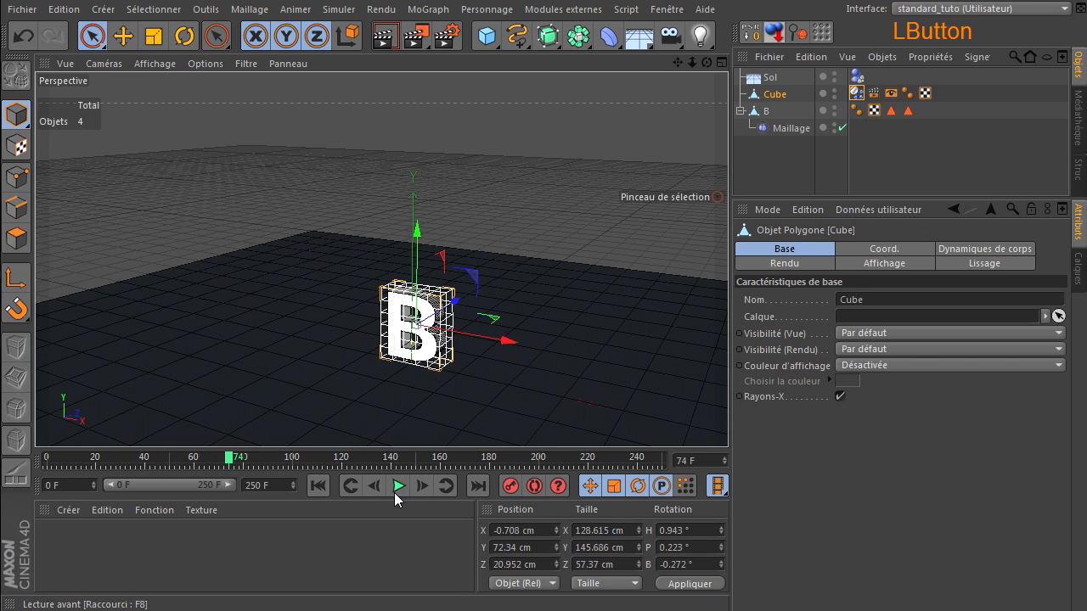
pyautogui.scroll(3, 386, 332)
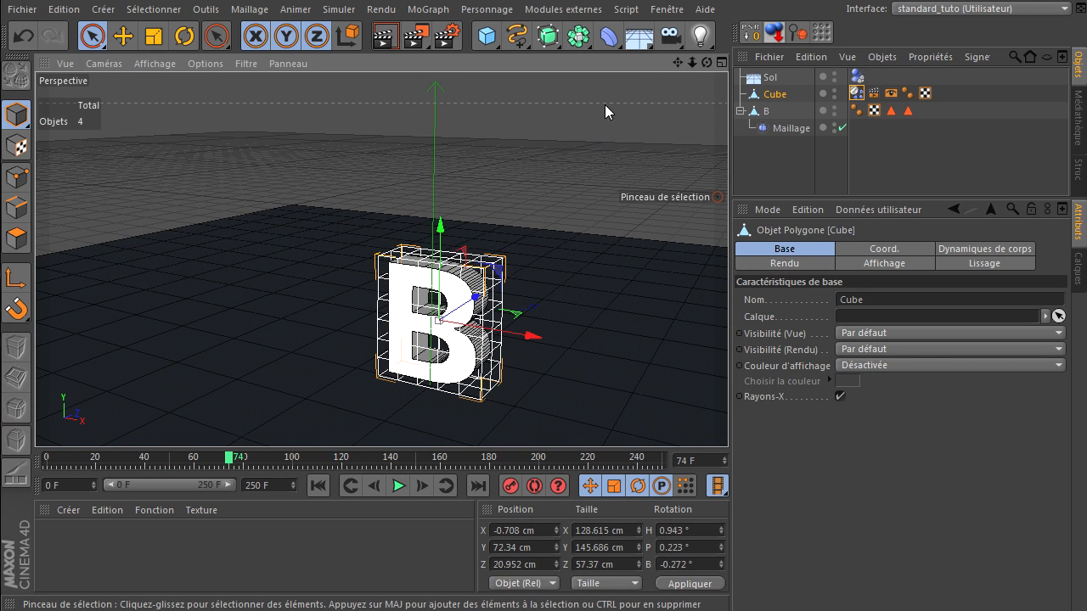
pyautogui.moveTo(675, 66); pyautogui.dragTo(732, 414)
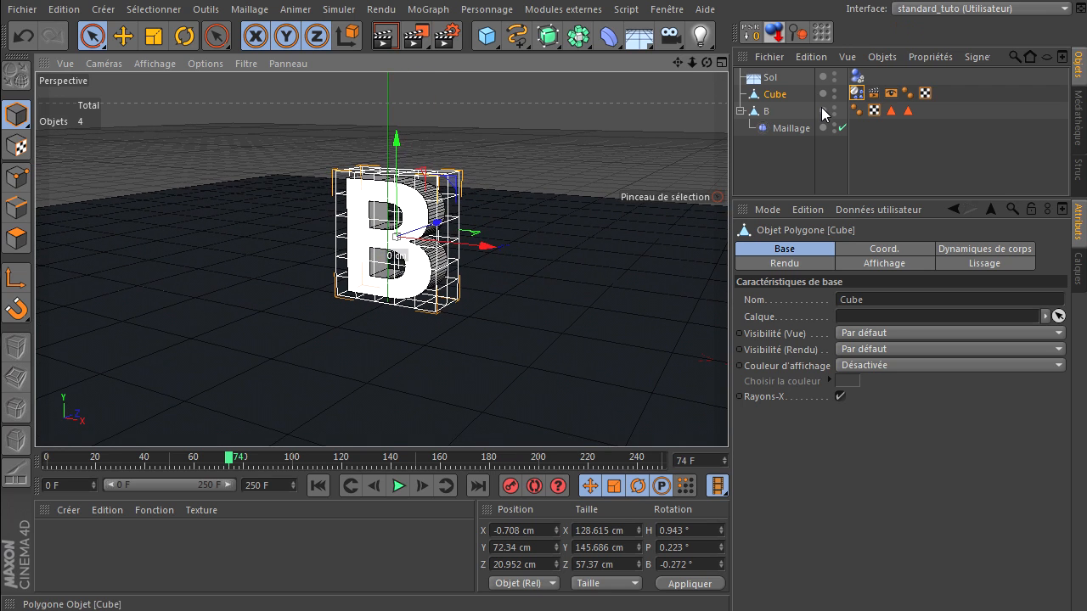
# Hide the B object in the viewport and replay the simulation from the start to watch only the cage, returning to frame 0.
pyautogui.click(835, 108)
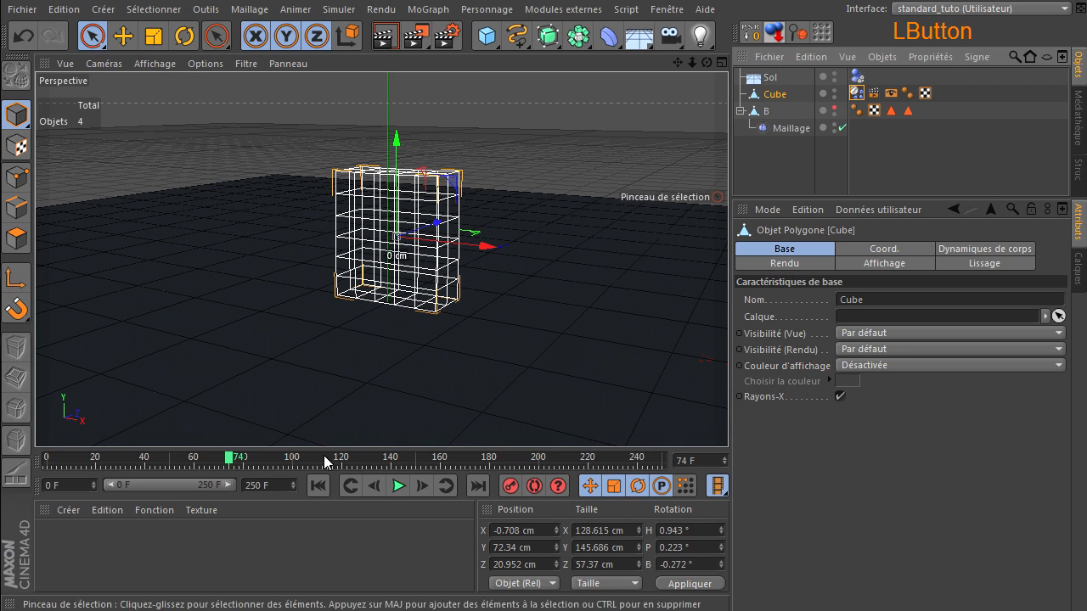
pyautogui.click(319, 485)
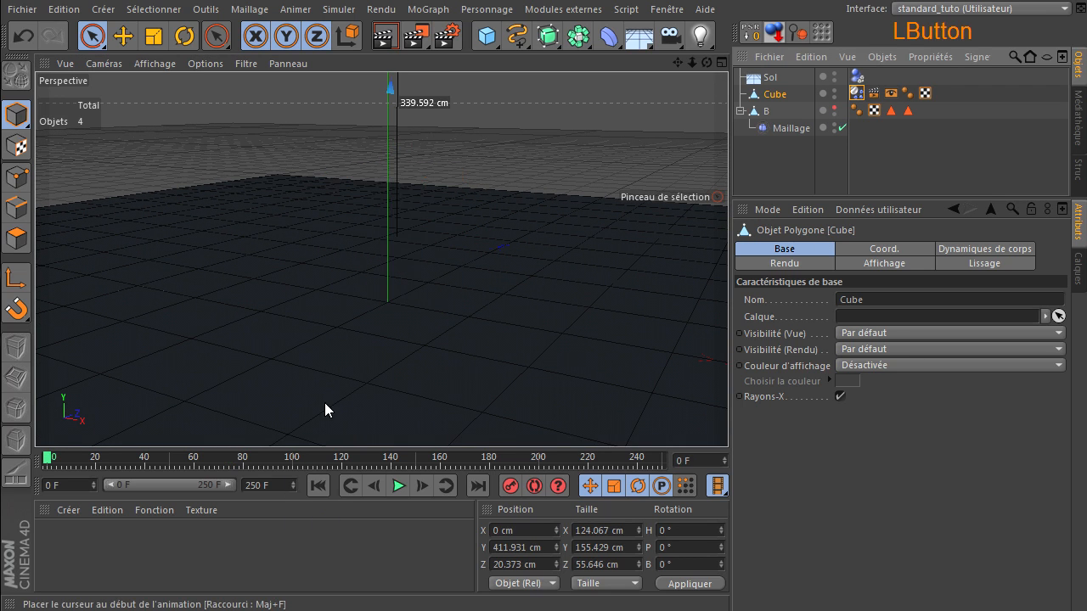
pyautogui.click(399, 486)
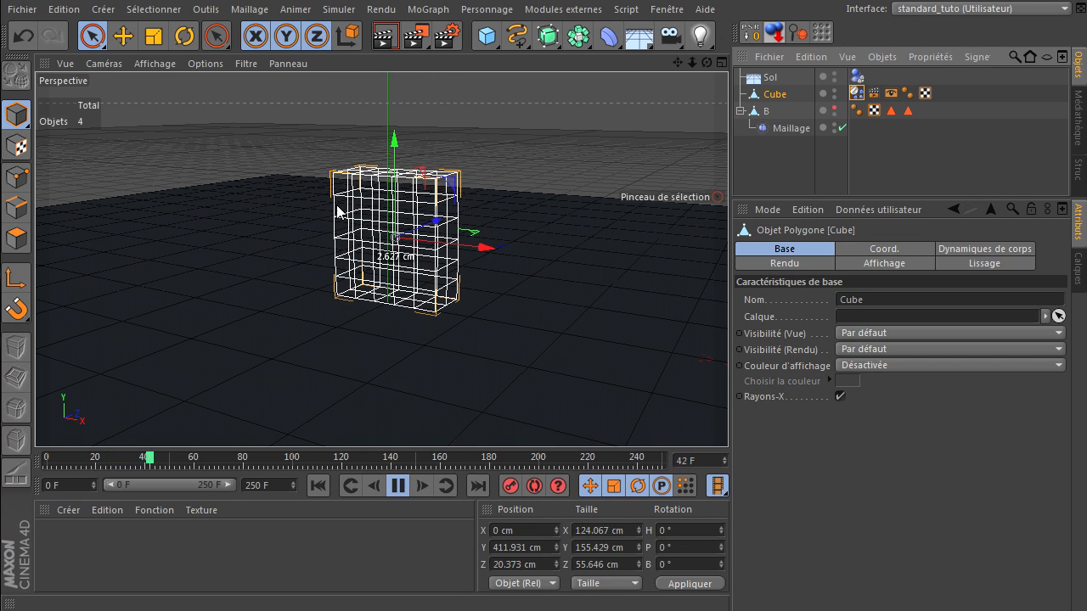
pyautogui.click(399, 486)
pyautogui.click(318, 485)
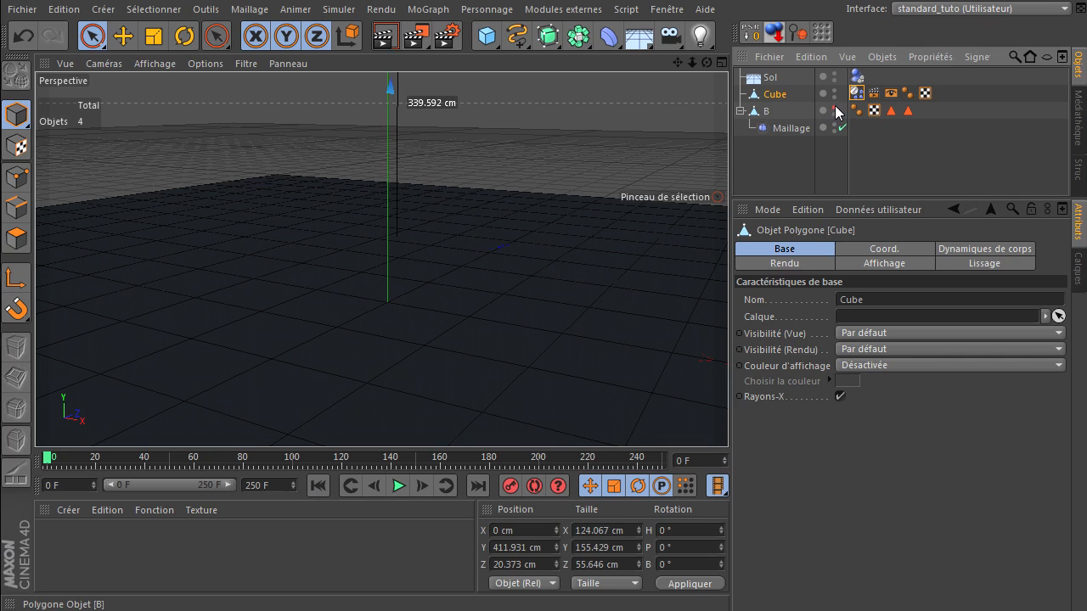
# Make the B object visible in the viewport again and play the simulation with the Maillage deformer selected, pausing after the landing.
pyautogui.click(791, 128)
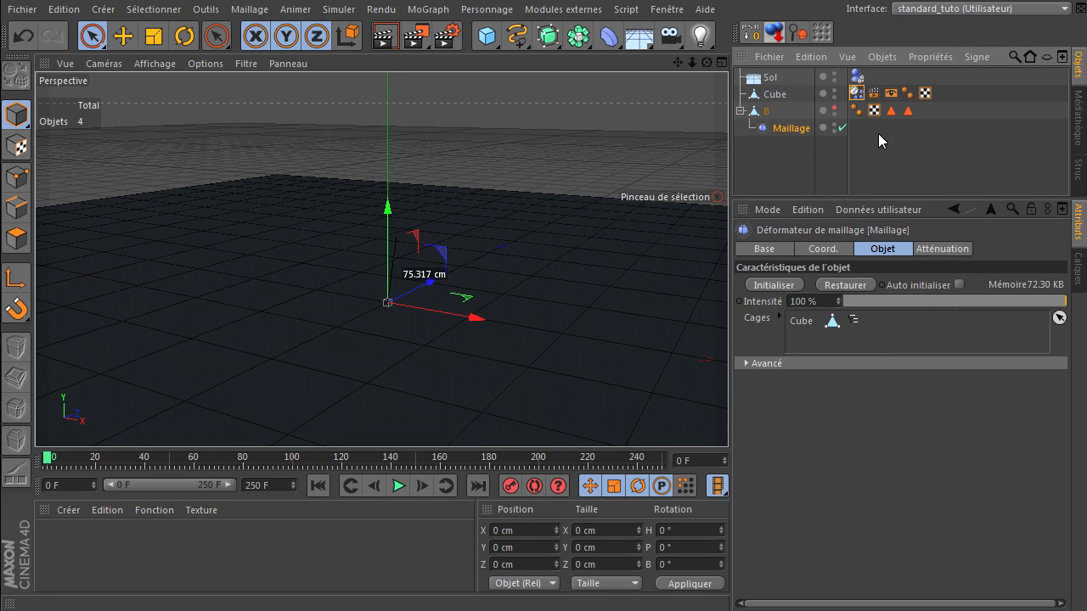
pyautogui.click(834, 108)
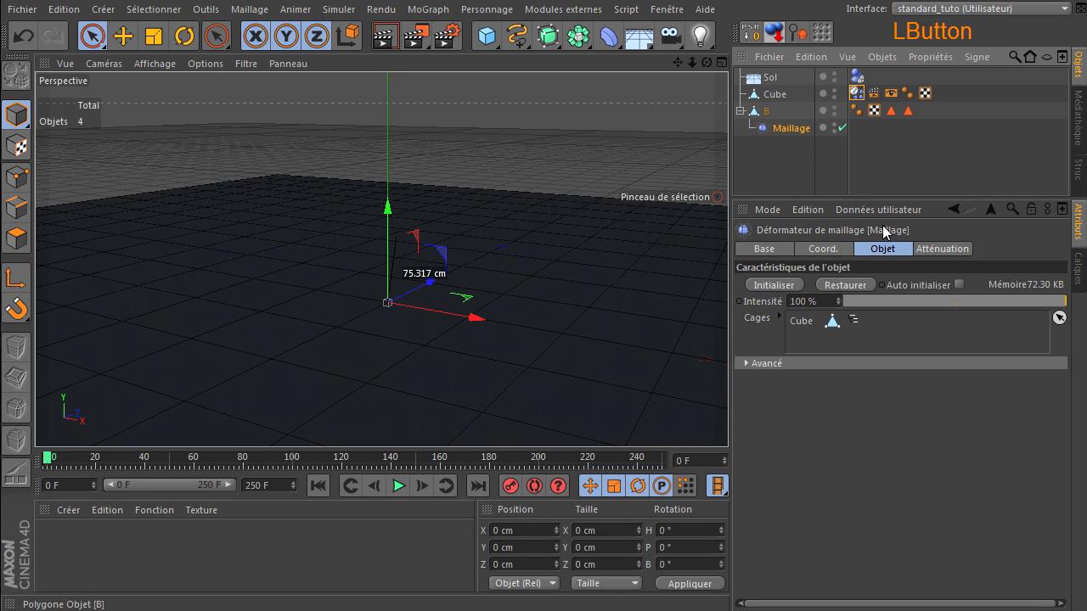
pyautogui.click(399, 485)
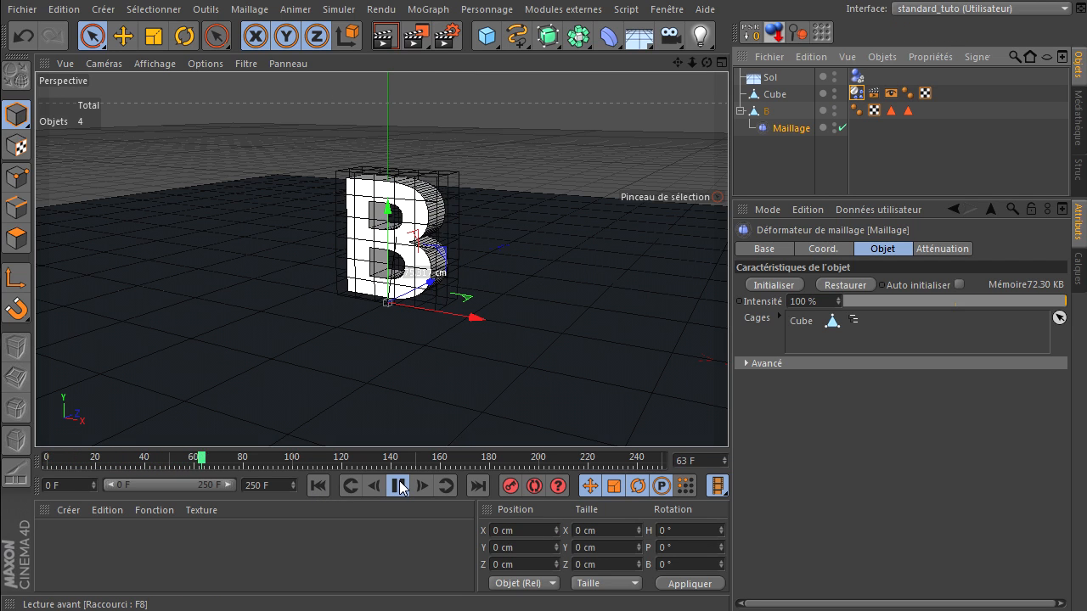
pyautogui.click(399, 486)
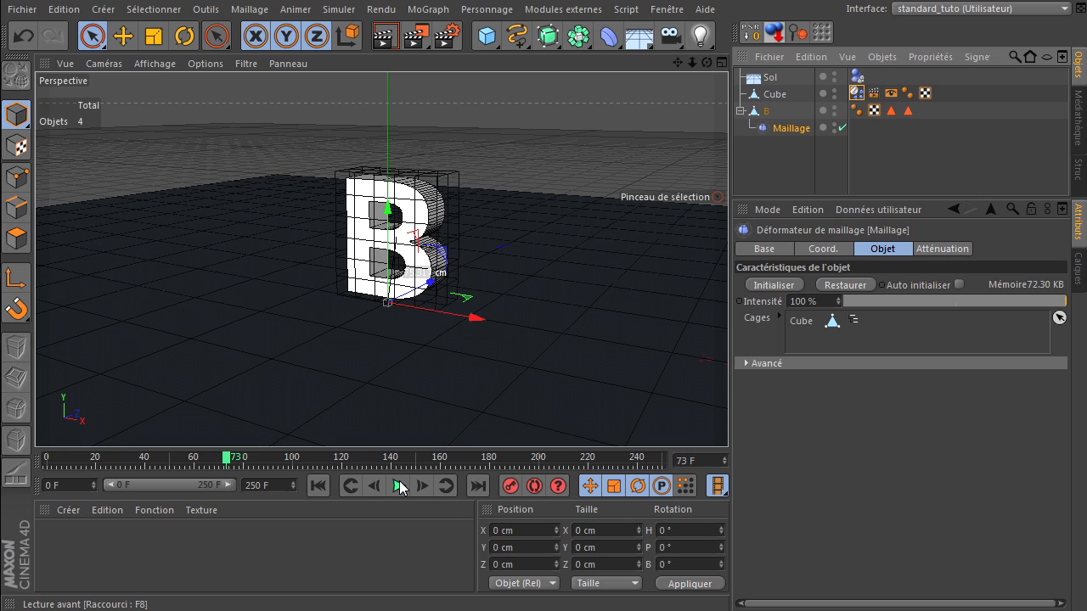
# Review the cube's soft-body settings and the B object's basic properties, leaving nothing selected.
pyautogui.click(856, 93)
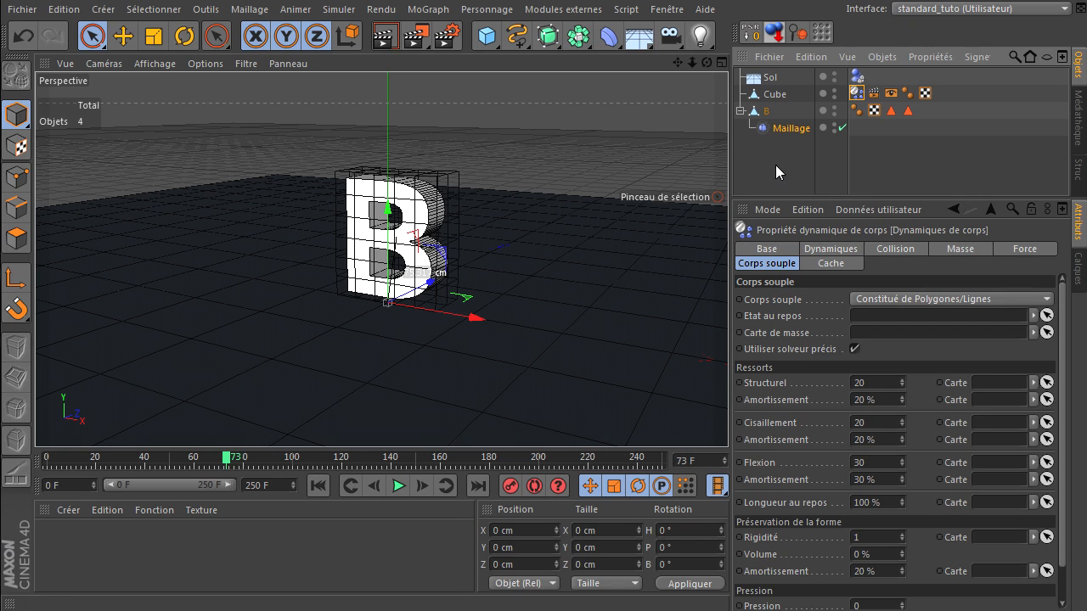
pyautogui.click(765, 110)
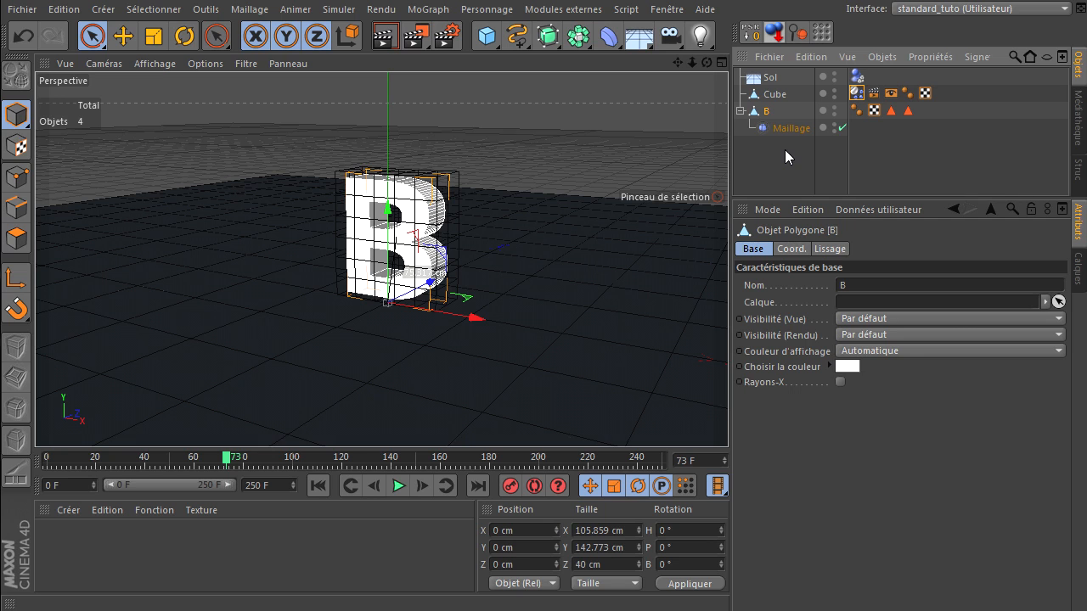
pyautogui.click(784, 149)
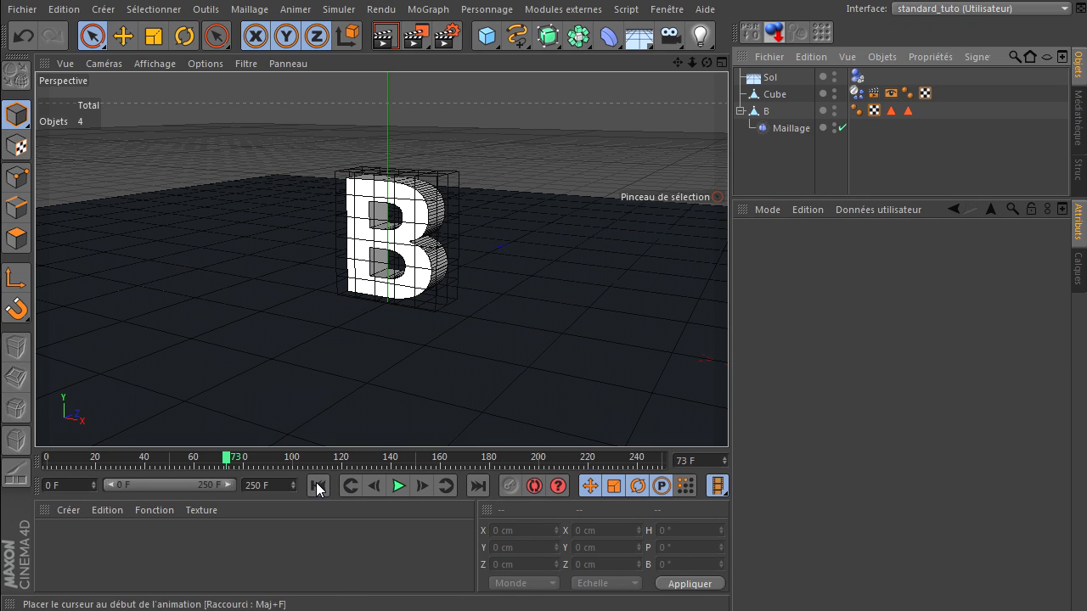
# Select the Cube cage and replay the drop simulation from frame 0.
pyautogui.click(769, 95)
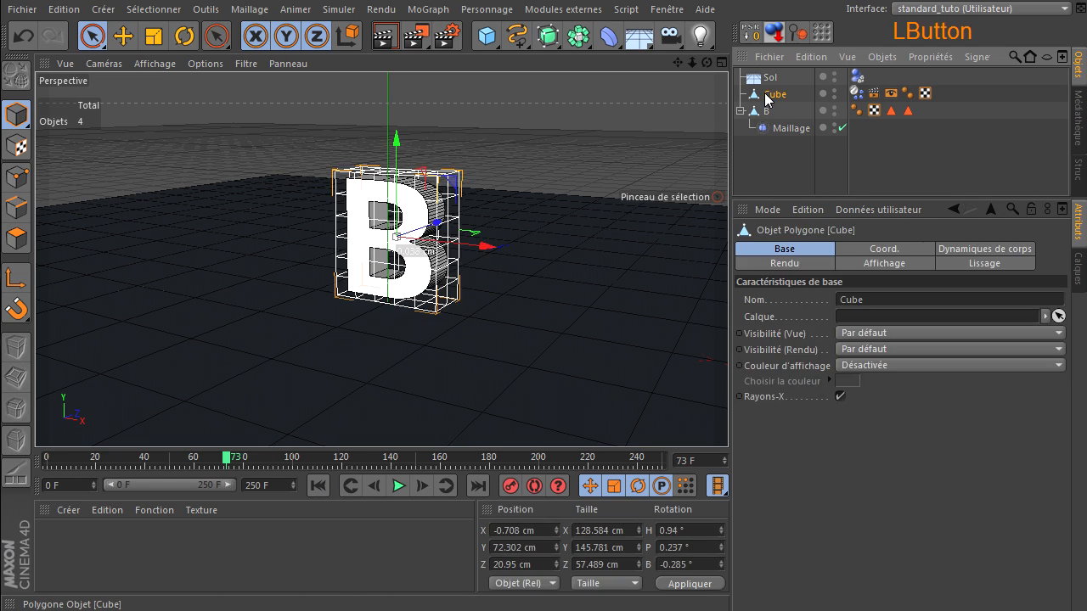
pyautogui.click(316, 485)
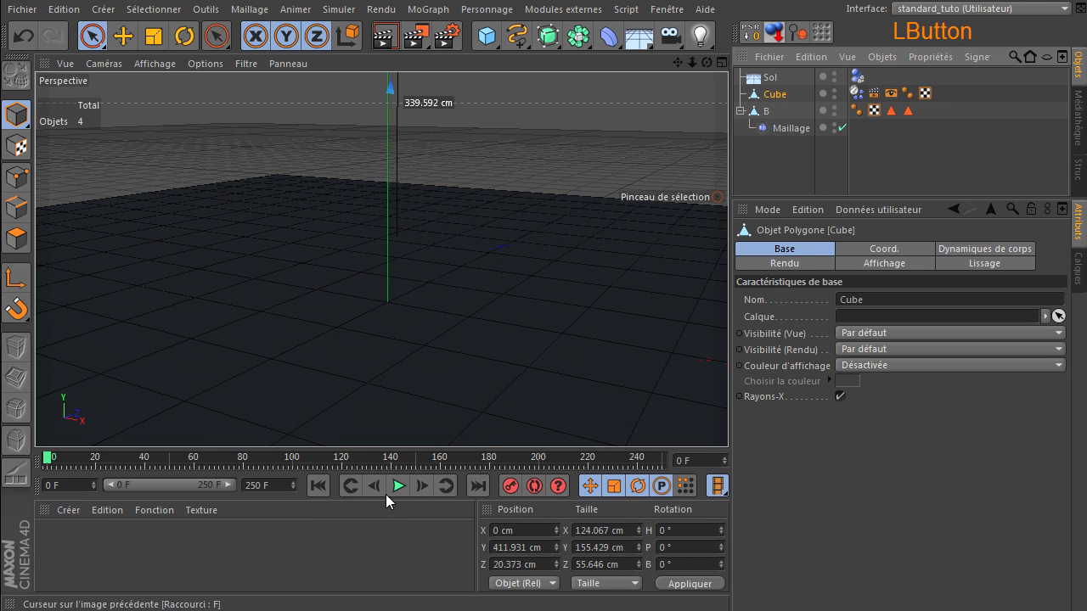
pyautogui.click(398, 486)
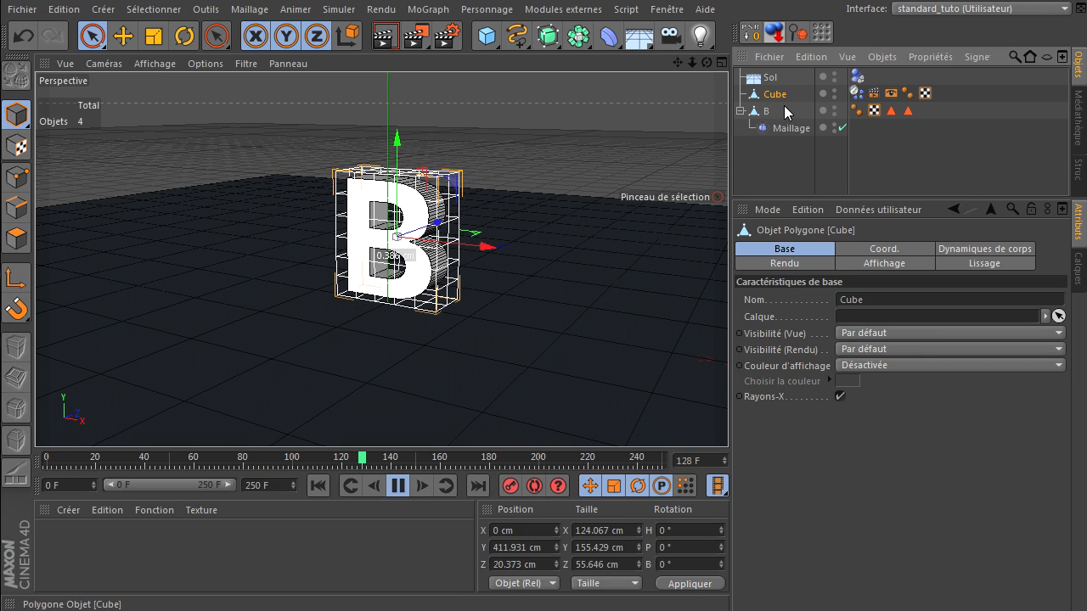
# In the Cube's soft-body dynamics settings, set the structural springs to 10 with 10% damping.
pyautogui.click(857, 94)
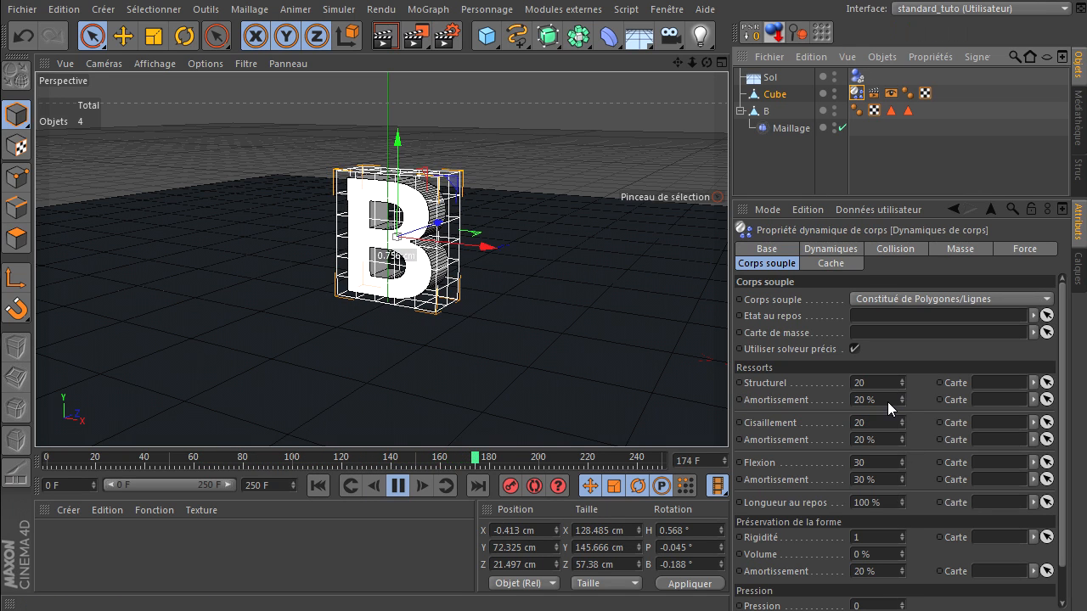
pyautogui.click(884, 388)
pyautogui.write('10')
pyautogui.click(884, 399)
pyautogui.write('10')
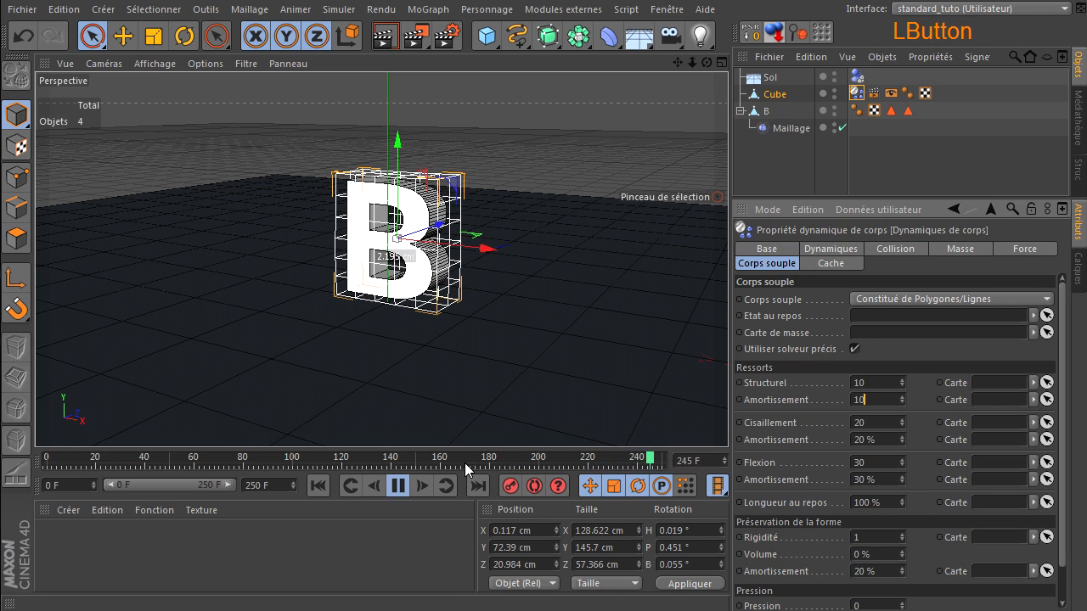
# Set the Cube's shear springs to 10 with 10% damping and replay the drop from frame 0.
pyautogui.click(880, 424)
pyautogui.write('10')
pyautogui.click(880, 436)
pyautogui.write('10')
pyautogui.press('Return')
pyautogui.click(320, 484)
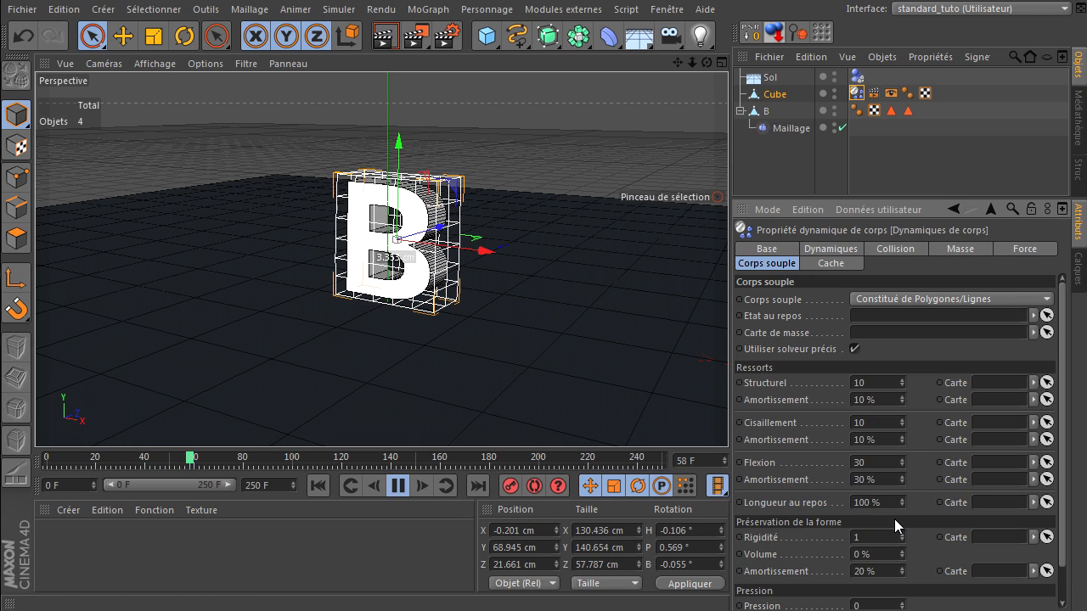
# Set the Cube's flexion springs to 20 with 20% damping and replay the simulation from the start.
pyautogui.click(887, 461)
pyautogui.write('20')
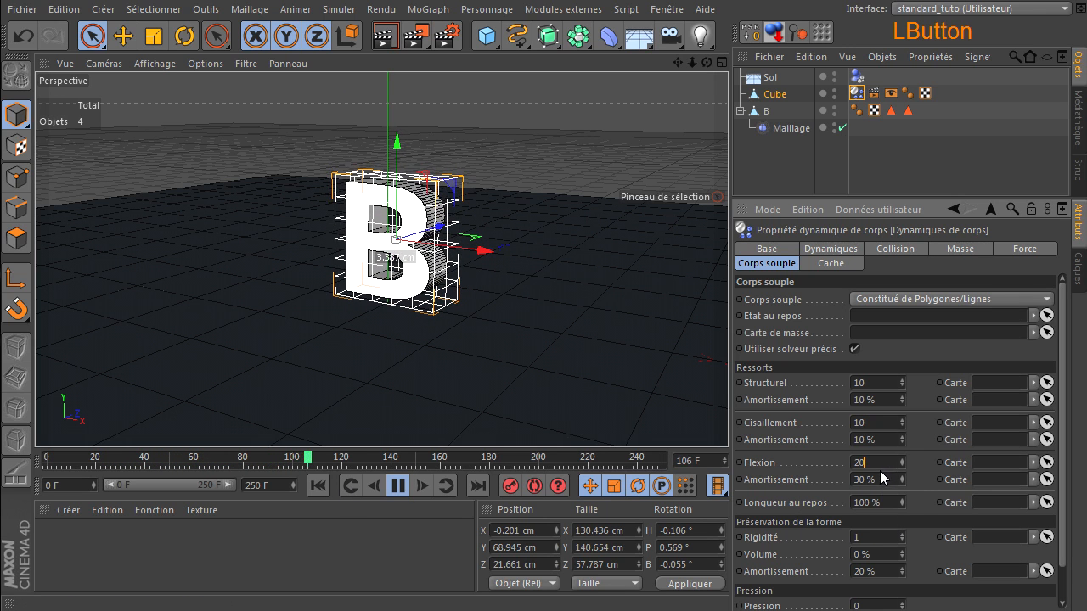
pyautogui.click(876, 481)
pyautogui.write('20')
pyautogui.press('Return')
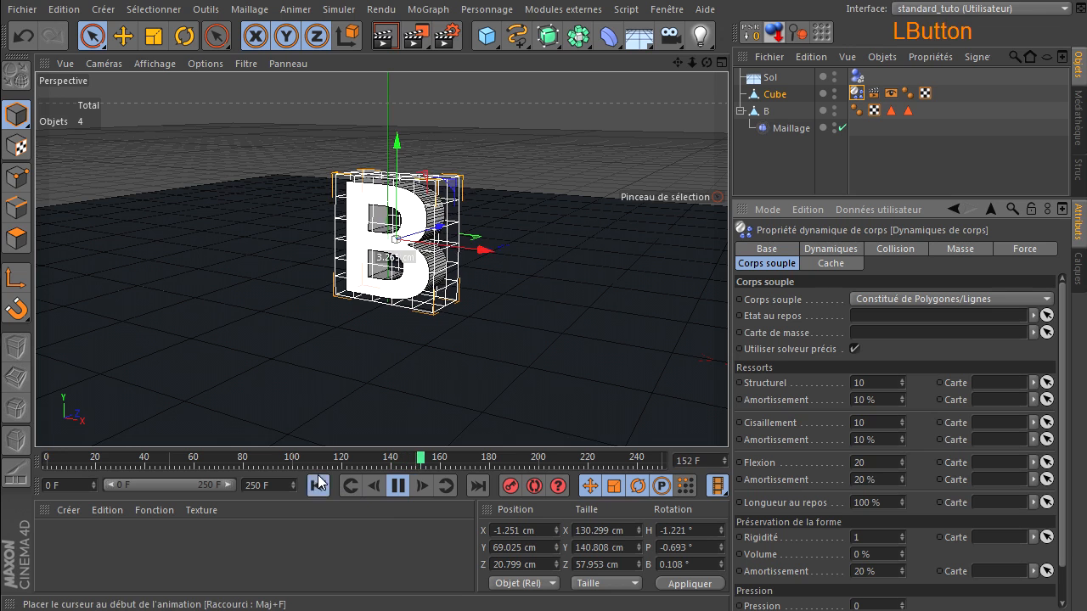
pyautogui.click(318, 484)
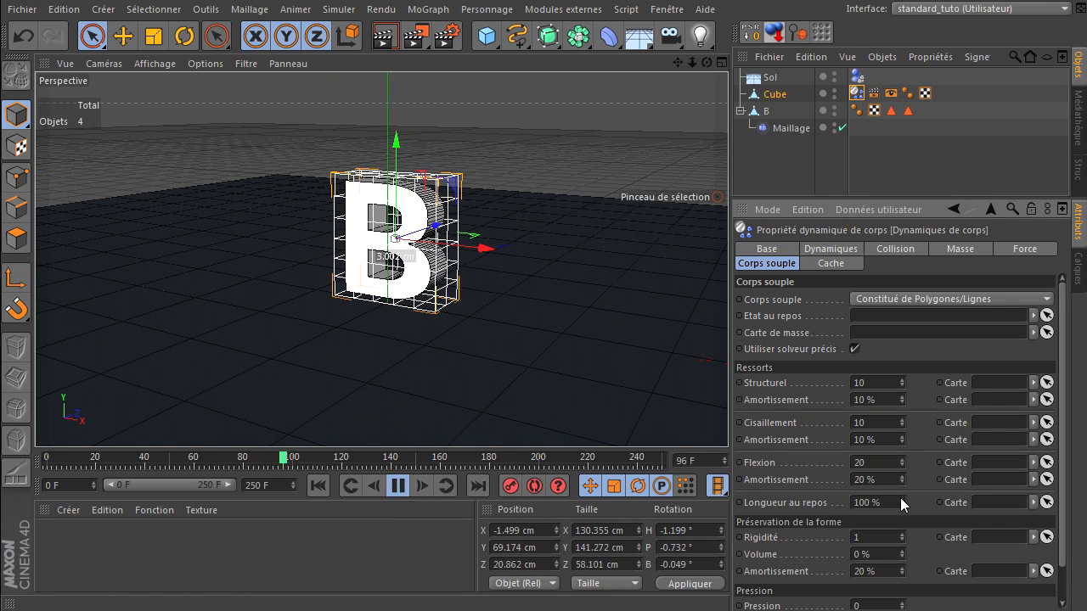
# Set the shape-preservation rigidity of the Cube's soft body to 0.5 and replay the drop from frame 0.
pyautogui.doubleClick(885, 538)
pyautogui.write('0')
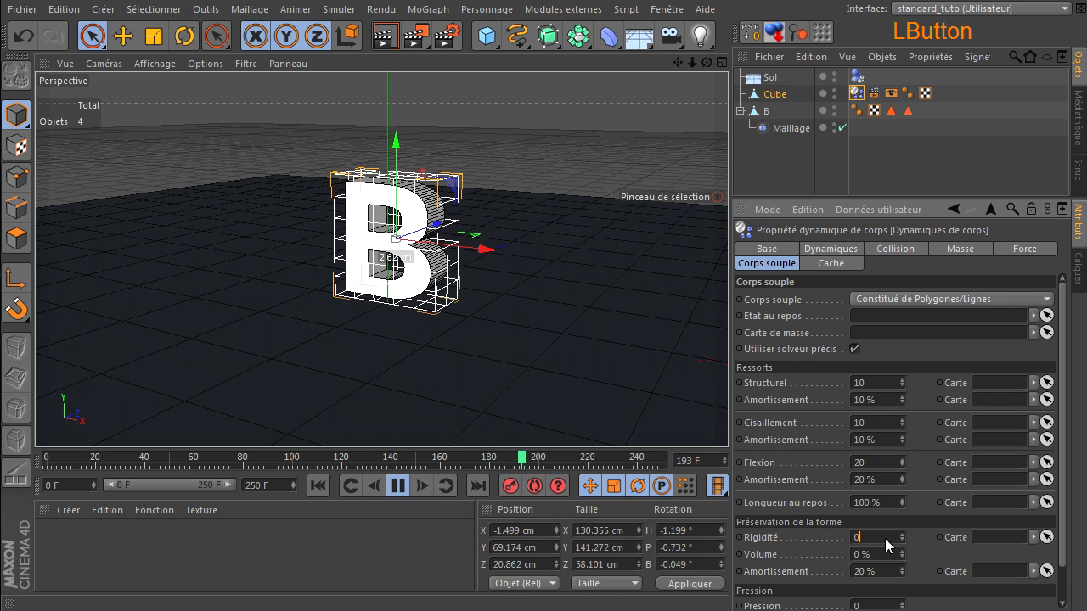
pyautogui.write('.5')
pyautogui.press('Return')
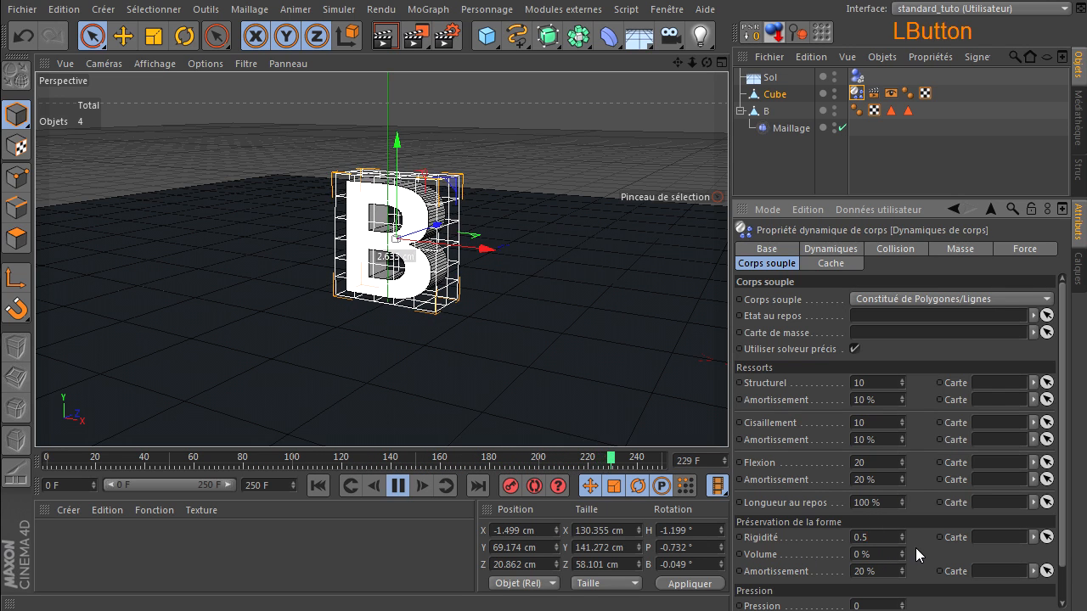
pyautogui.click(318, 485)
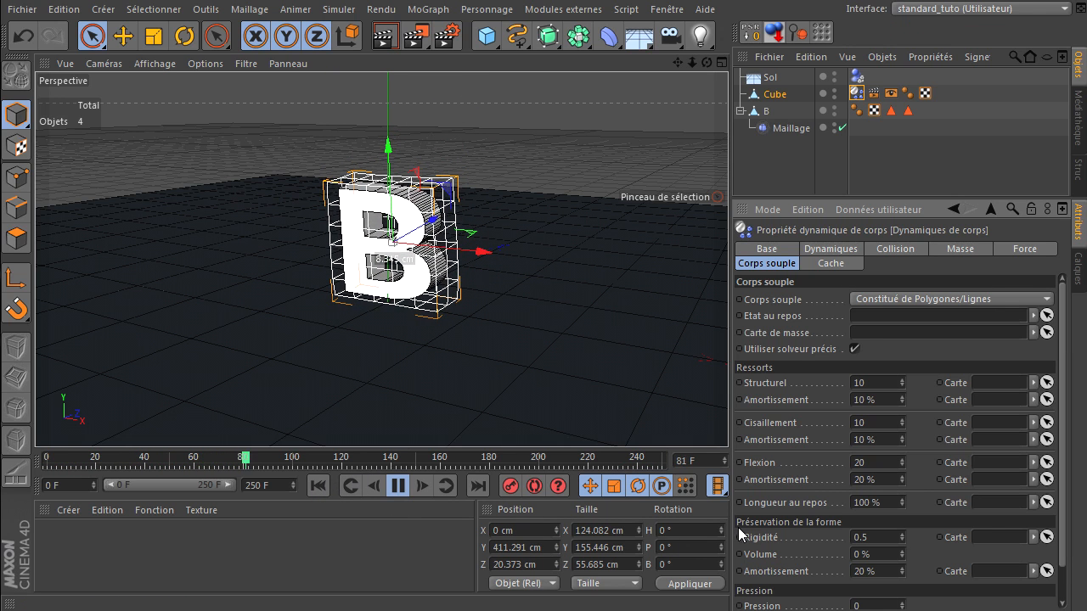
# Set the soft body's shape-preservation rigidity to 1, replay the drop from the start and pause after the landing.
pyautogui.doubleClick(872, 532)
pyautogui.write('1')
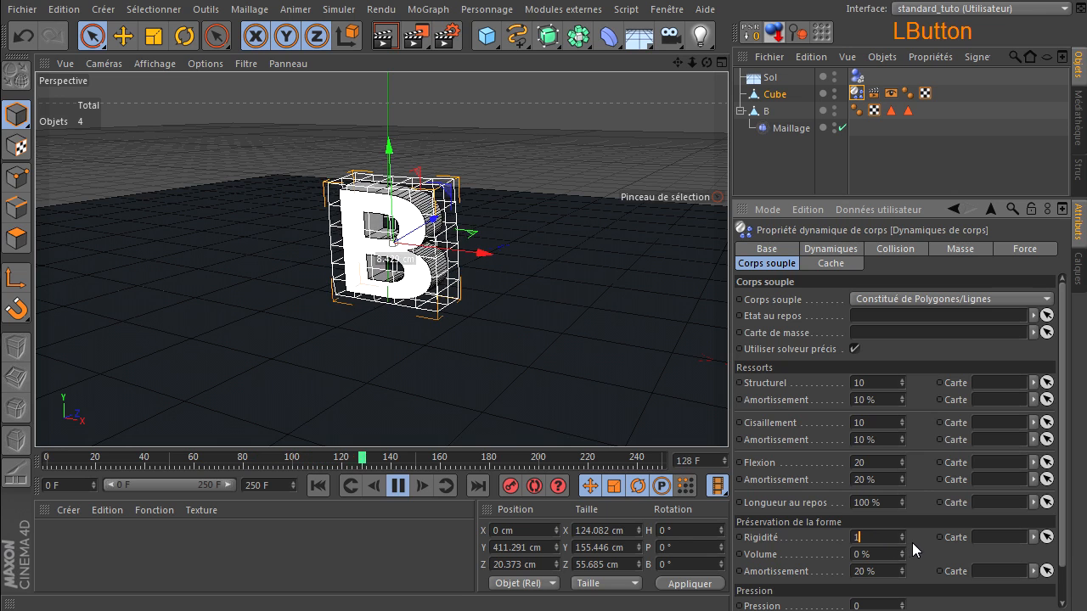
pyautogui.press('Return')
pyautogui.click(324, 494)
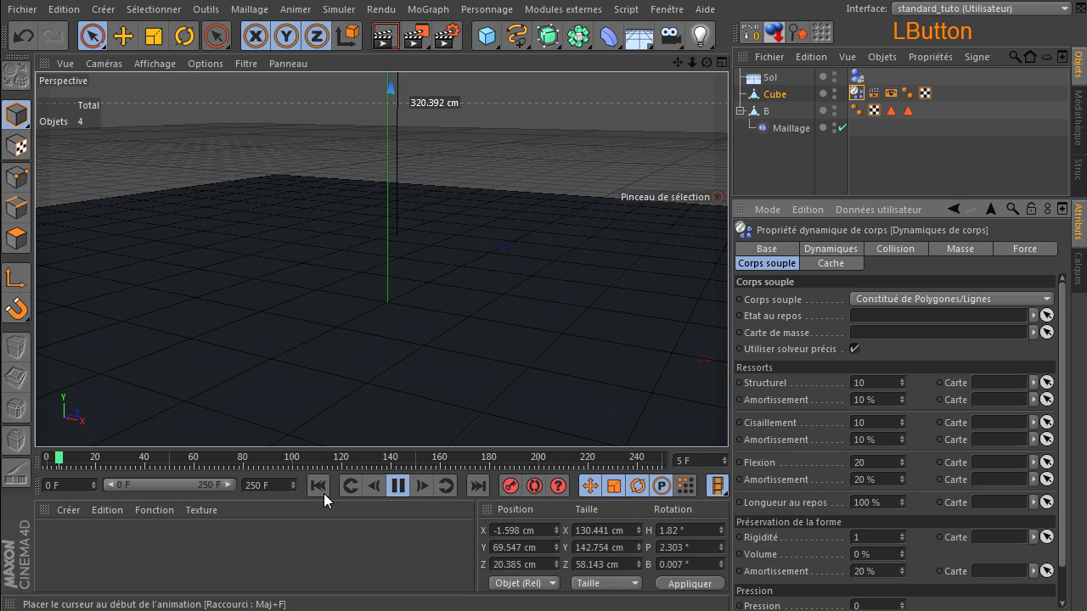
pyautogui.click(403, 490)
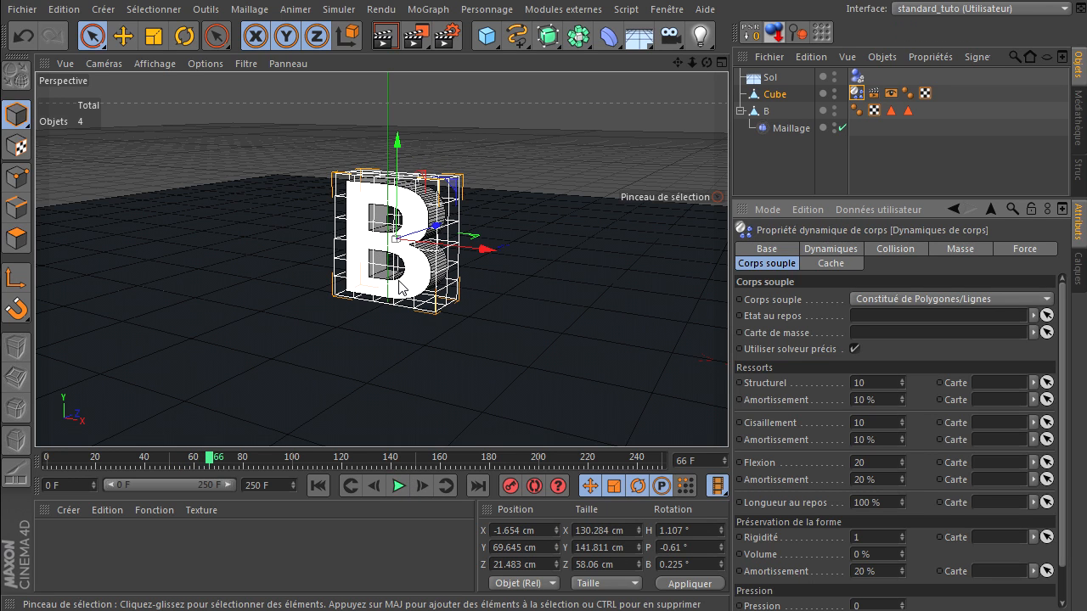
# Review the Cube cage's basic properties and the Maillage deformer's object settings, viewing the letter from the front and leaving nothing selected.
pyautogui.click(776, 99)
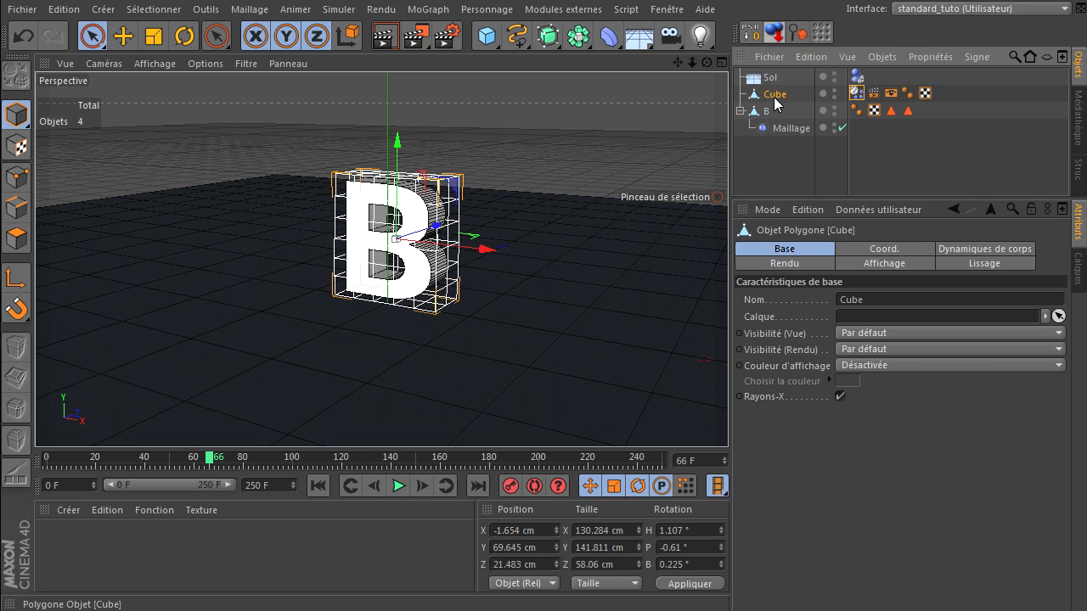
pyautogui.click(779, 99)
pyautogui.click(779, 128)
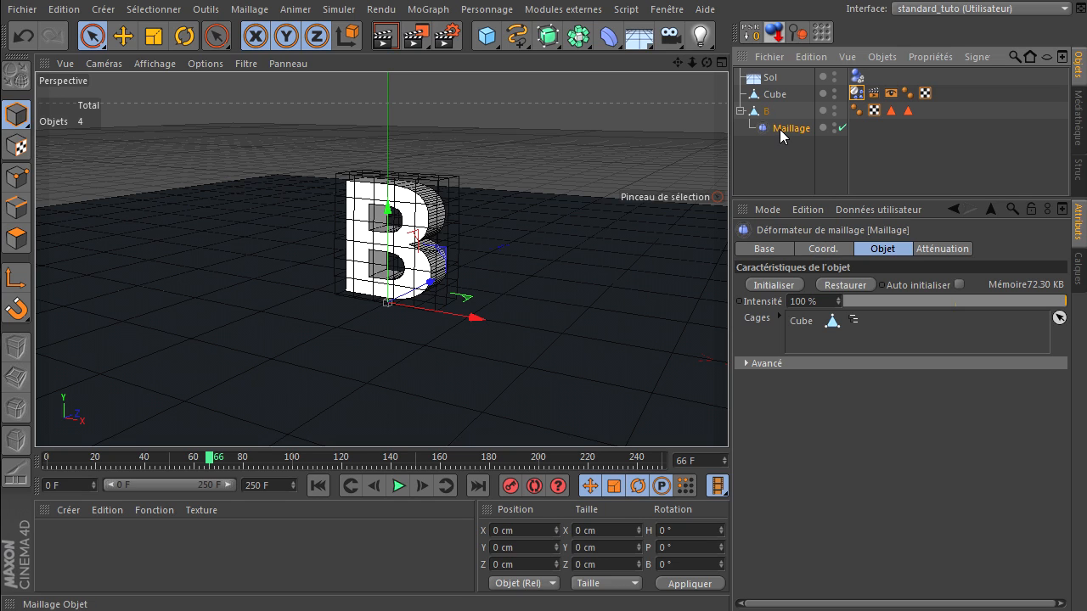
pyautogui.click(781, 180)
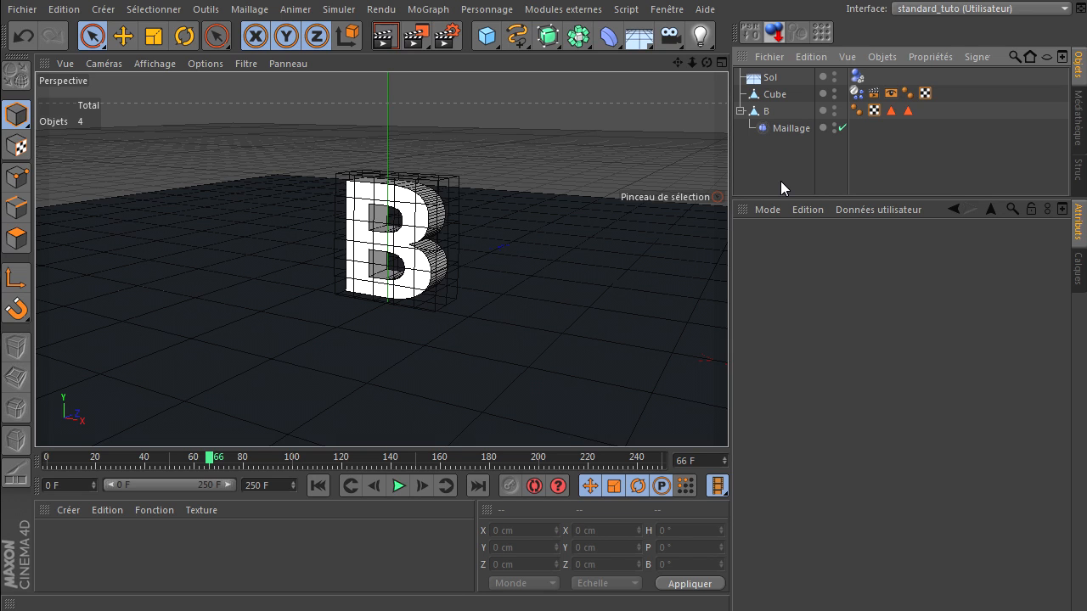
pyautogui.click(775, 97)
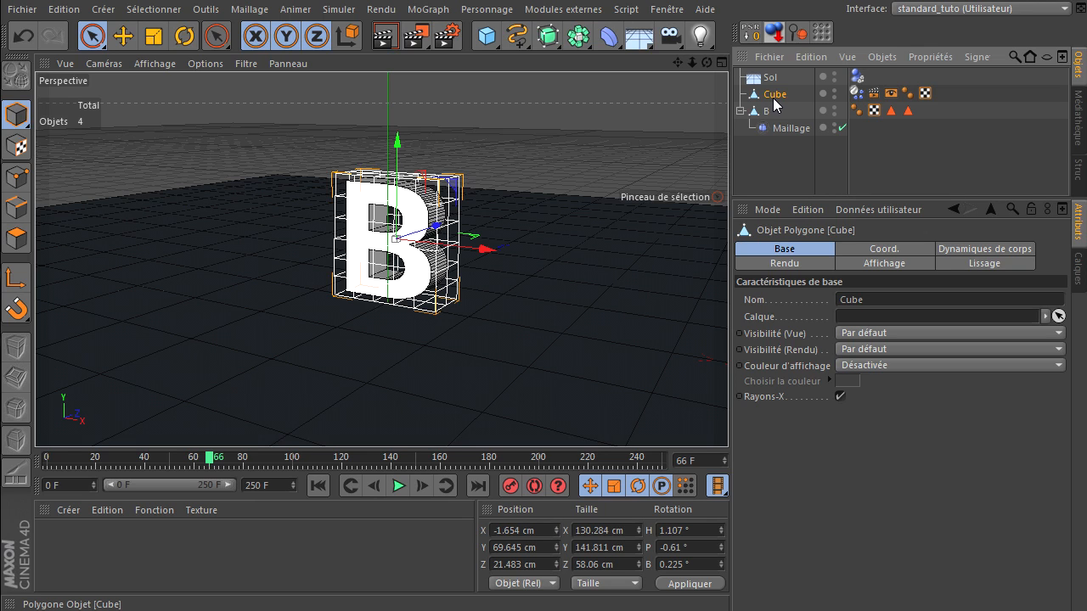
pyautogui.moveTo(707, 65); pyautogui.dragTo(725, 404)
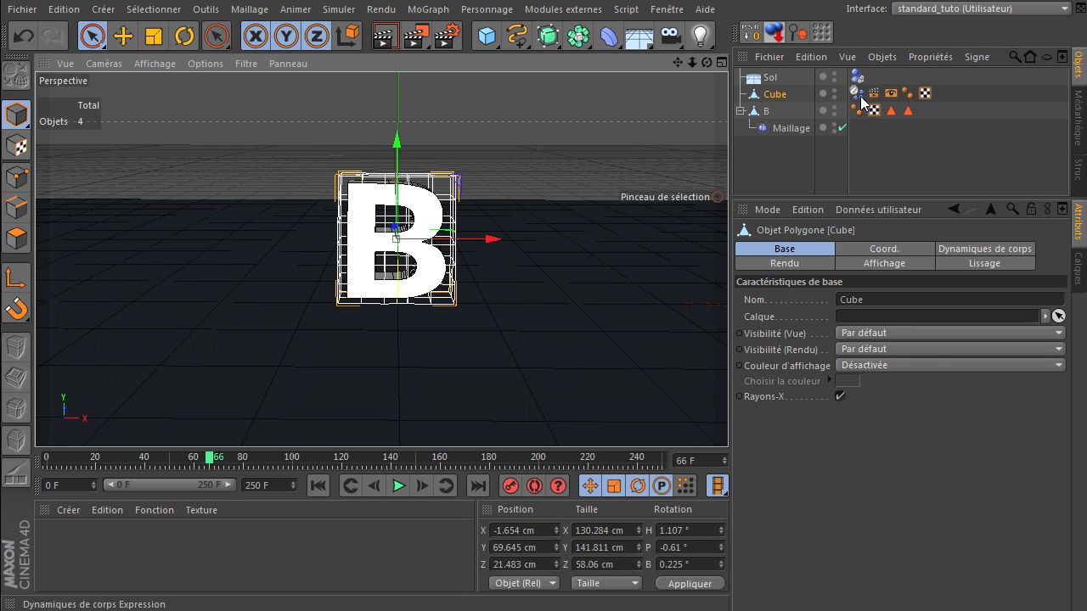
pyautogui.click(796, 184)
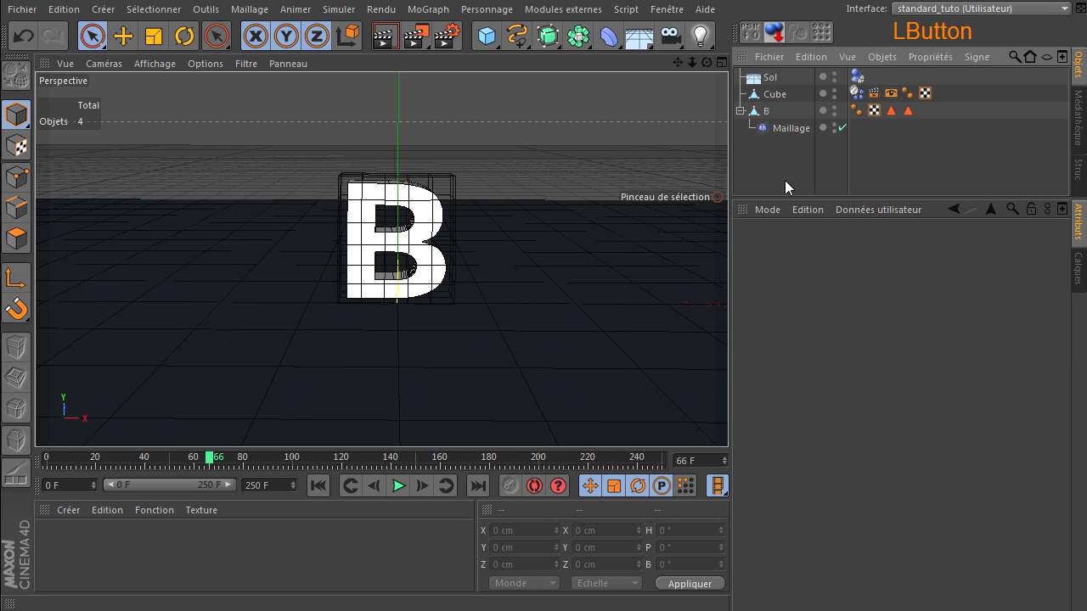
# Examine the Maillage deformer's falloff shape options and try its falloff influence, leaving it at 100%.
pyautogui.click(788, 129)
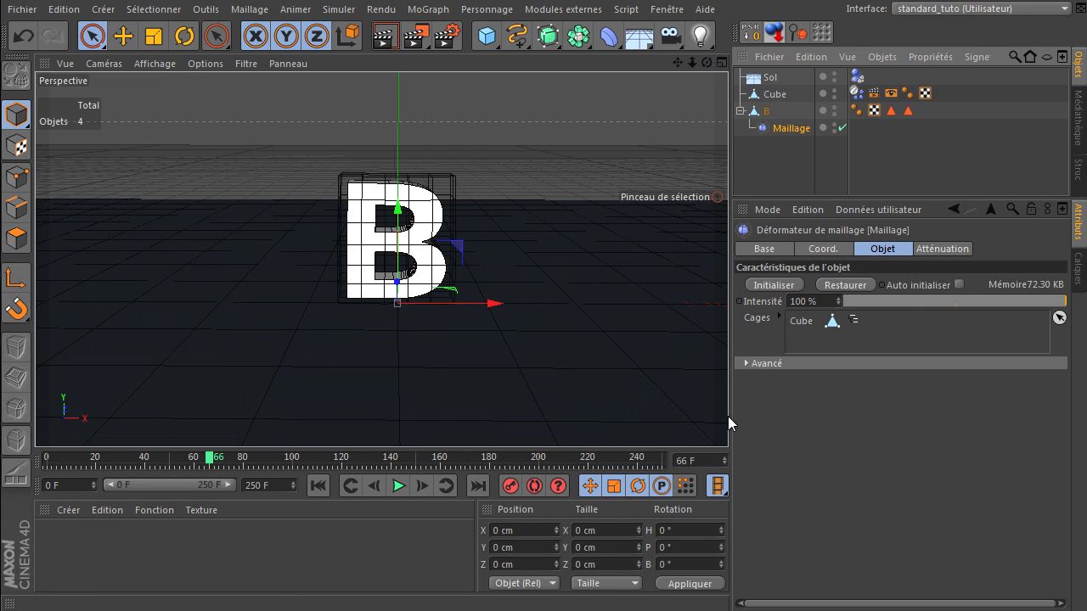
pyautogui.moveTo(706, 63); pyautogui.dragTo(658, 76)
pyautogui.click(939, 250)
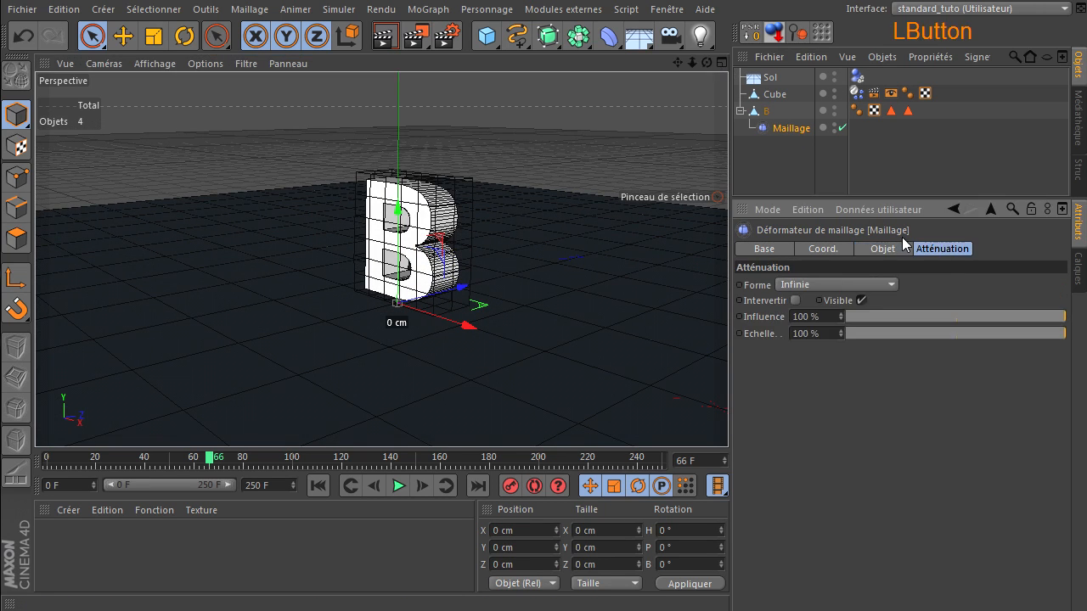
pyautogui.click(835, 283)
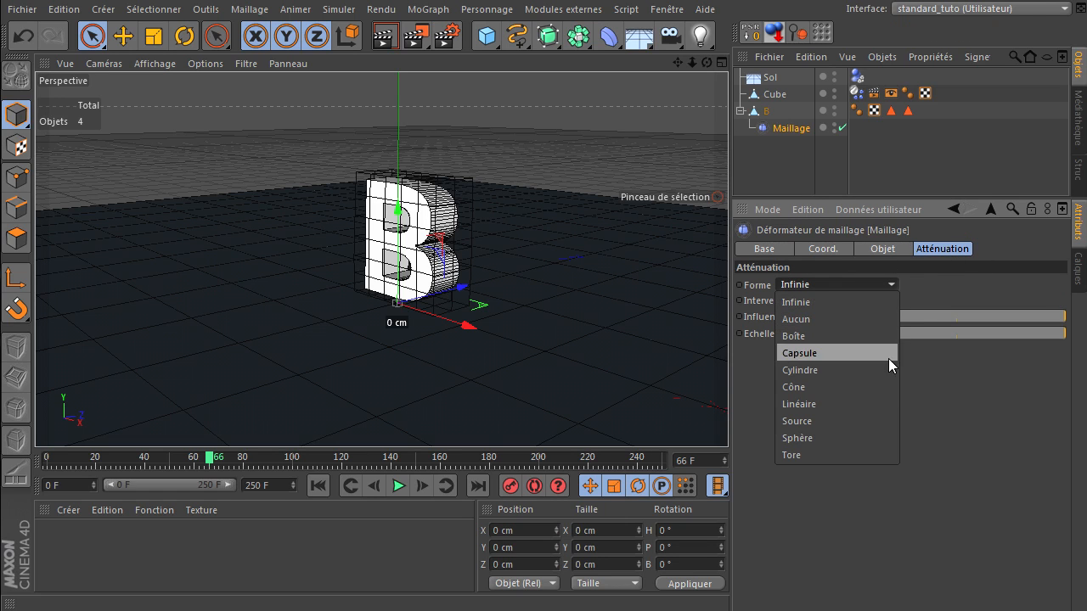
pyautogui.click(951, 459)
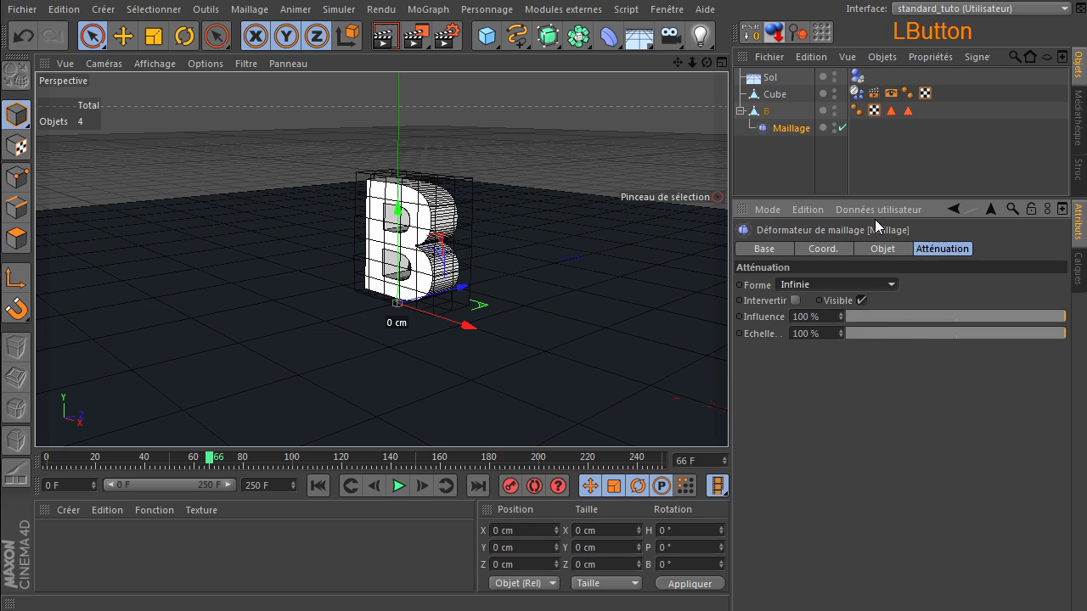
pyautogui.click(882, 249)
pyautogui.click(942, 249)
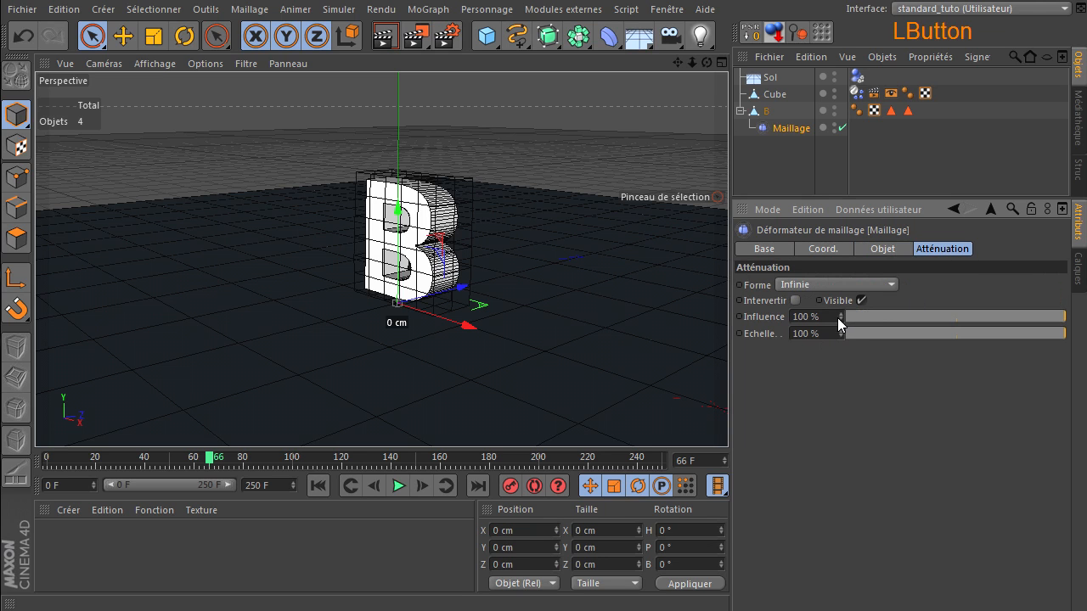
pyautogui.moveTo(905, 312); pyautogui.dragTo(1069, 319)
# Inspect the Maillage deformer's object properties and advanced options, leaving nothing selected.
pyautogui.click(883, 249)
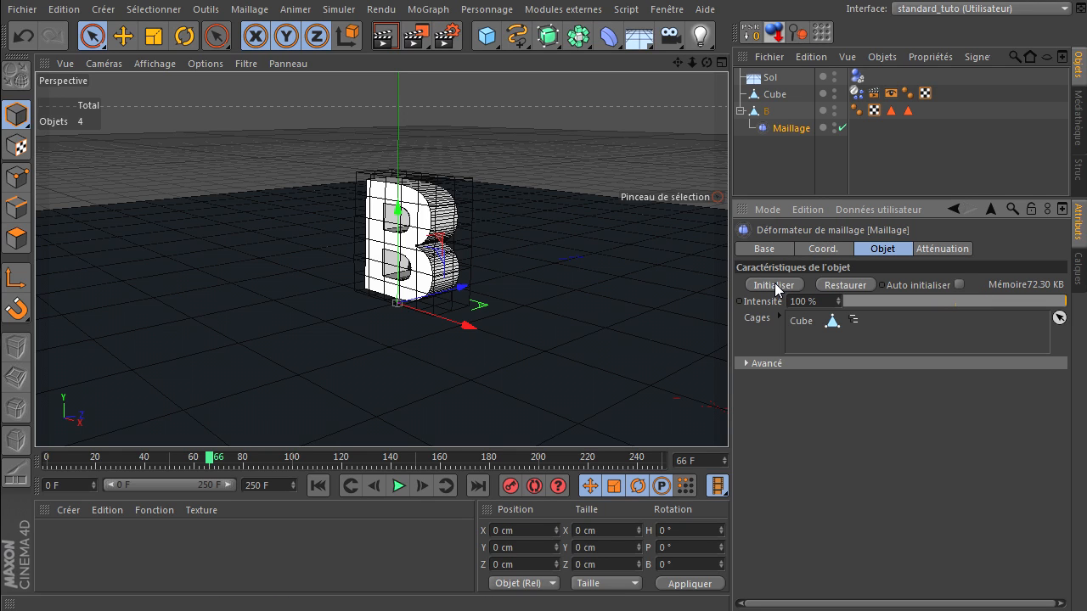
pyautogui.click(748, 365)
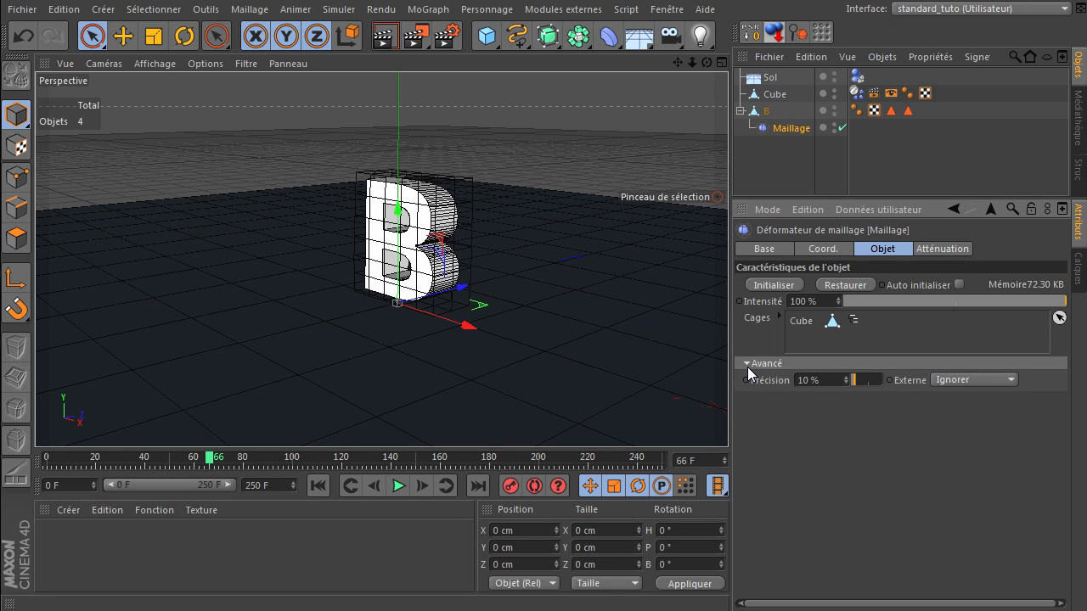
pyautogui.click(747, 366)
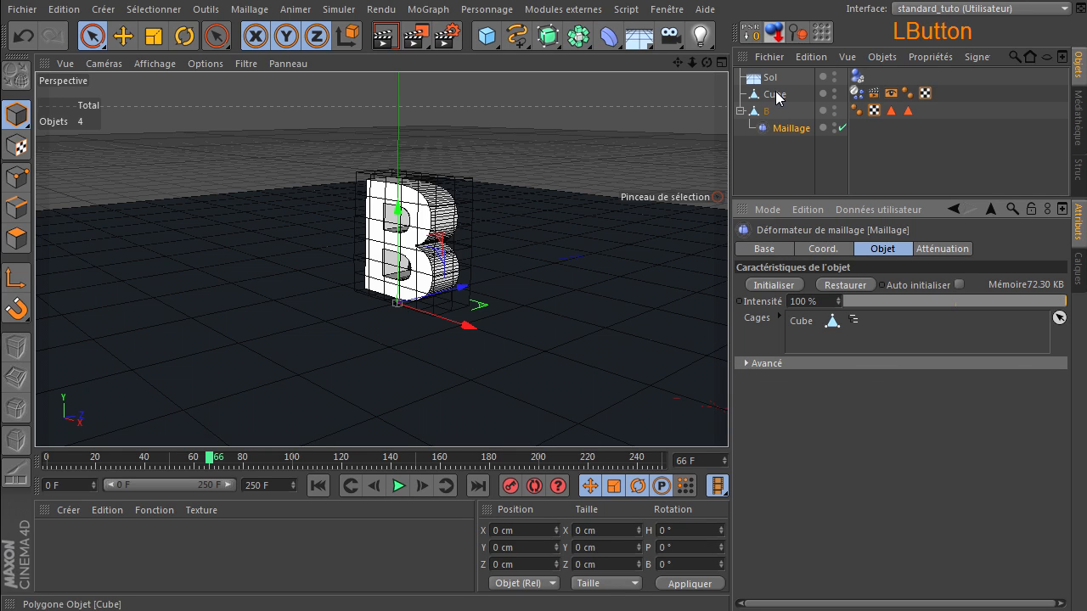
pyautogui.click(779, 166)
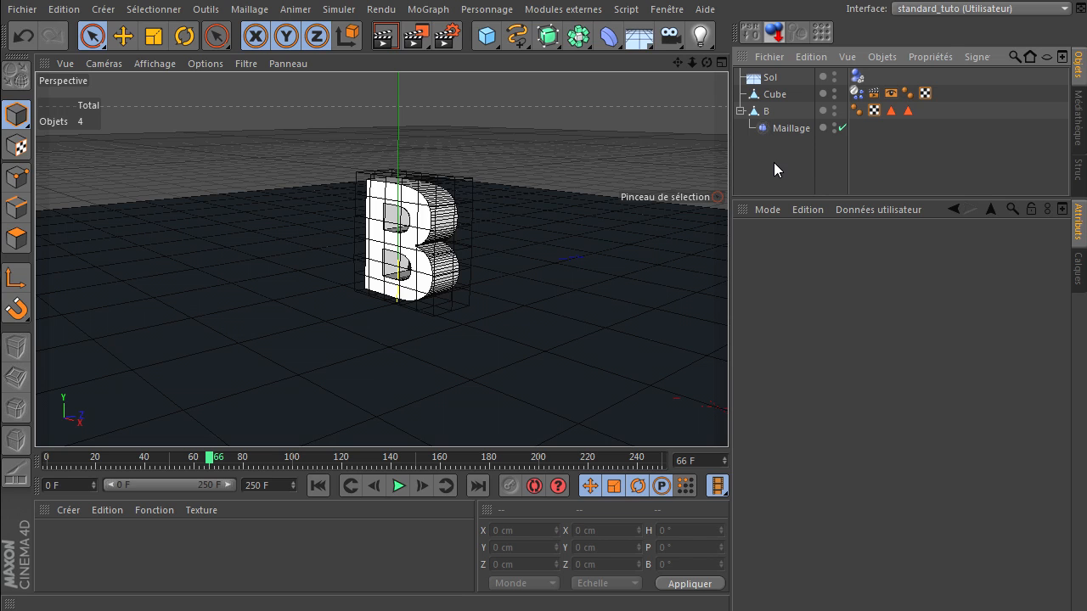
pyautogui.click(608, 36)
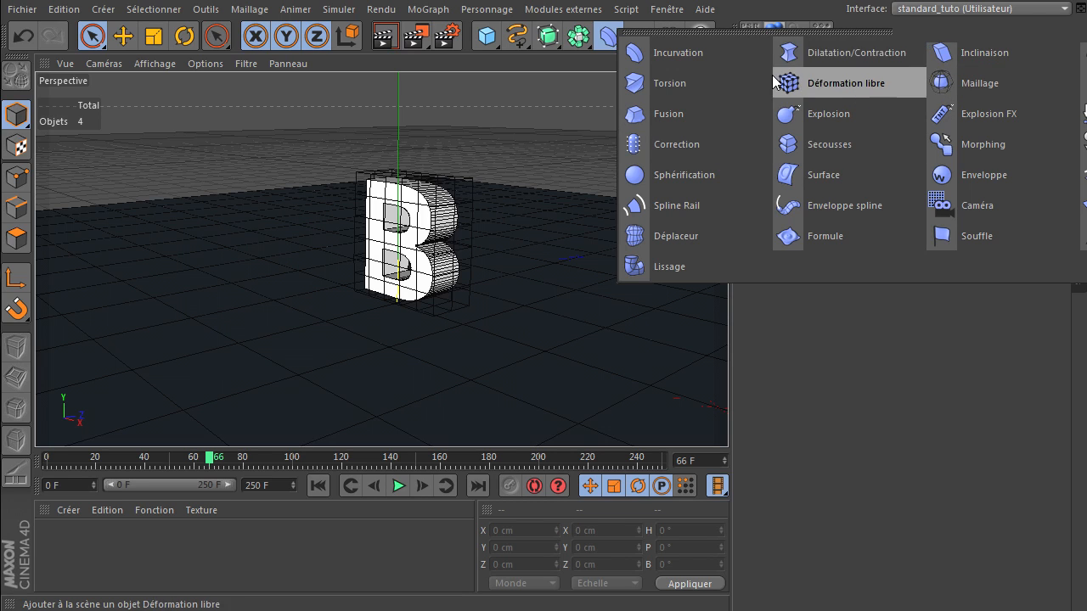
pyautogui.click(1007, 81)
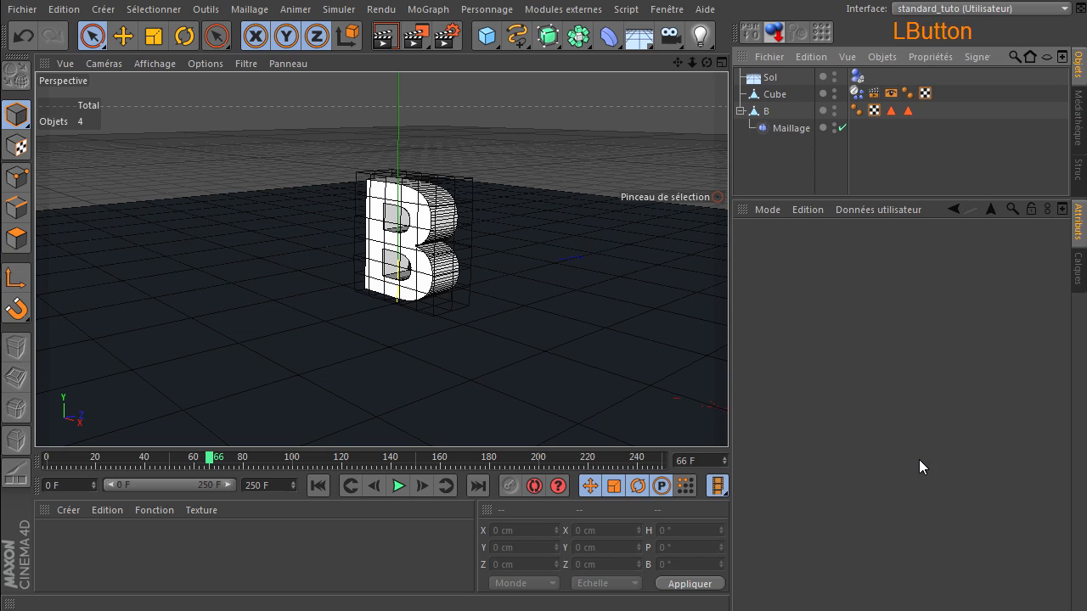
pyautogui.click(766, 334)
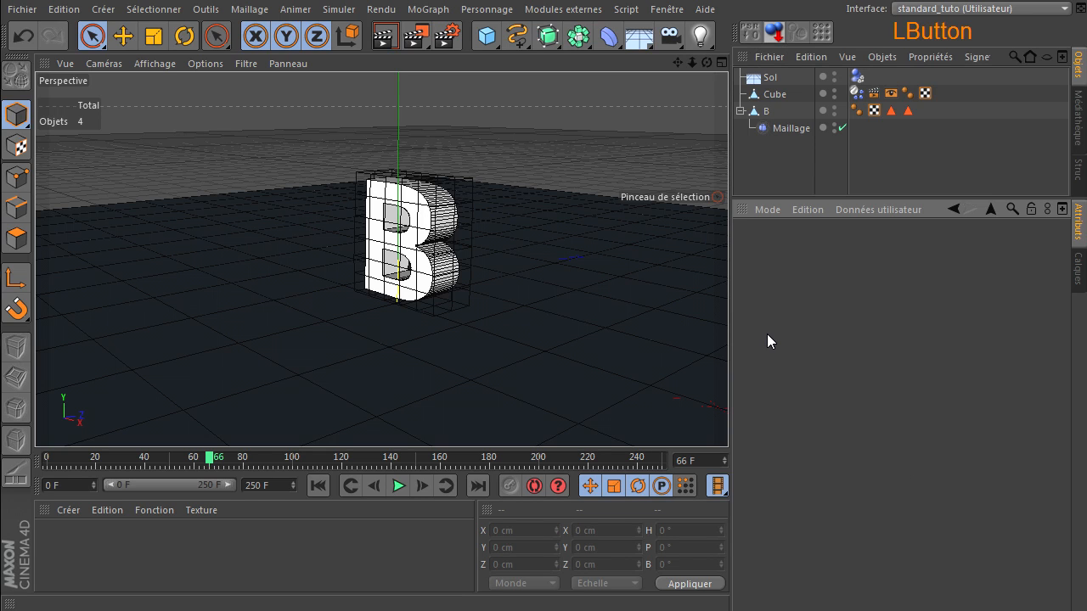